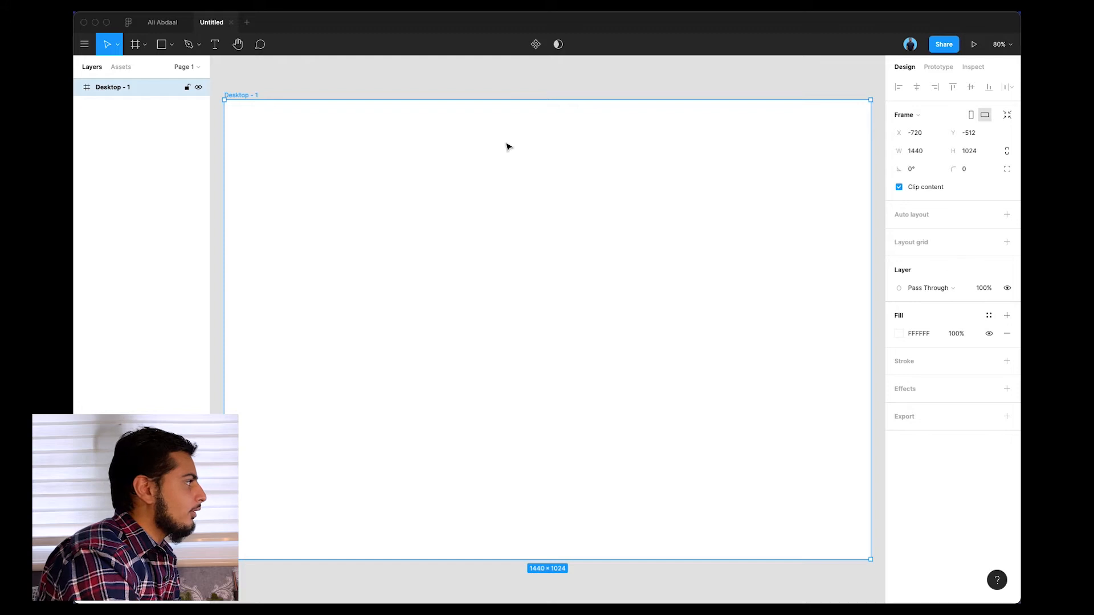
- Browse the Desktop, Phone and Social media frame size presets, then return to selecting
scroll(507, 137, "down", 5)
left_click(353, 459)
key("f")
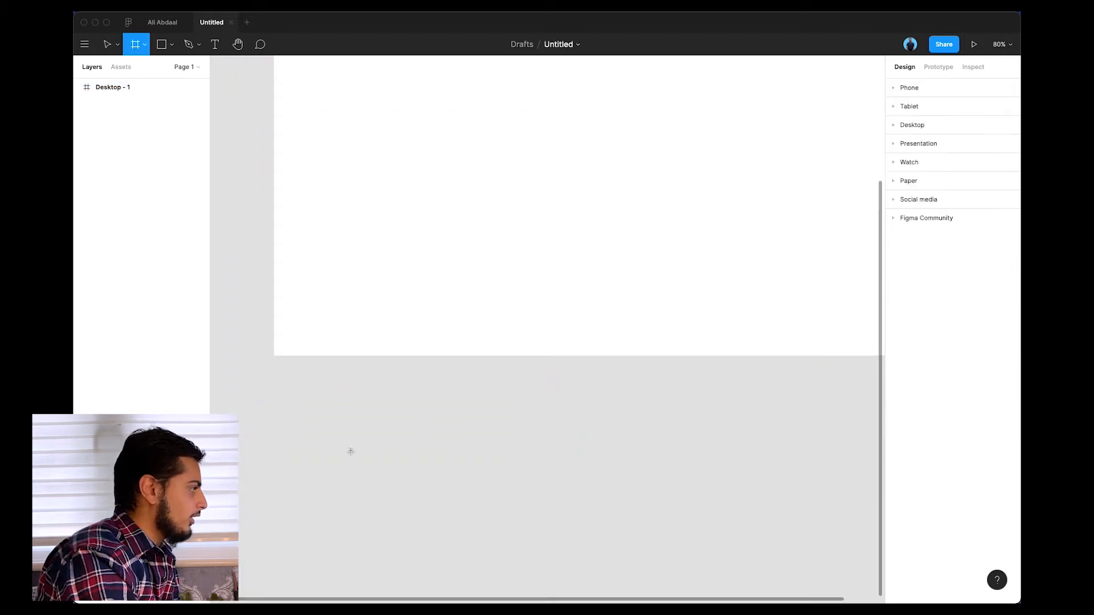
left_click(894, 126)
left_click(894, 127)
left_click(897, 90)
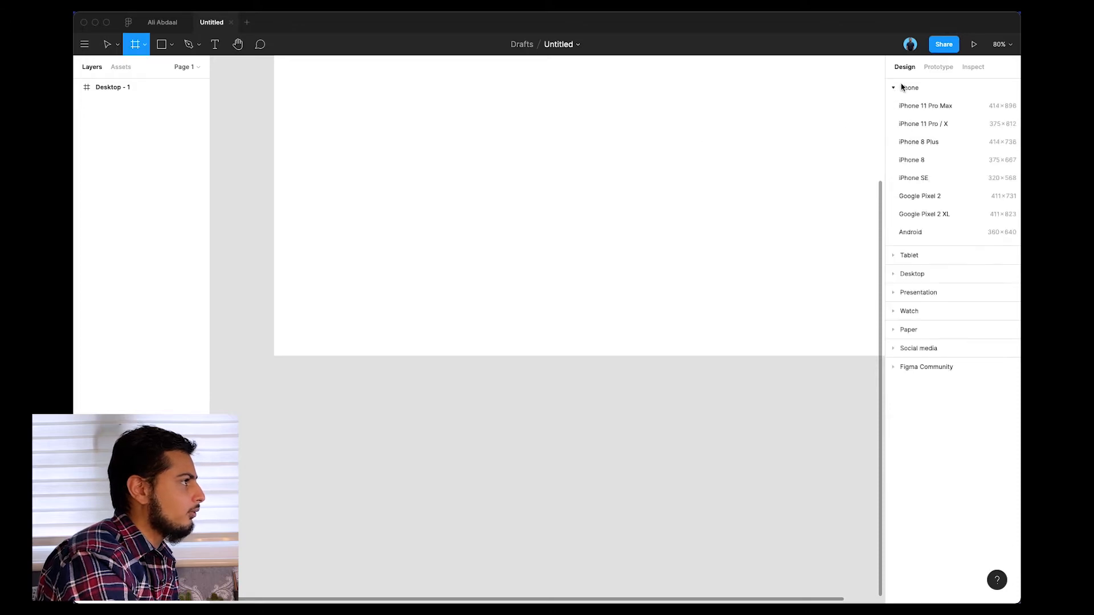
left_click(898, 87)
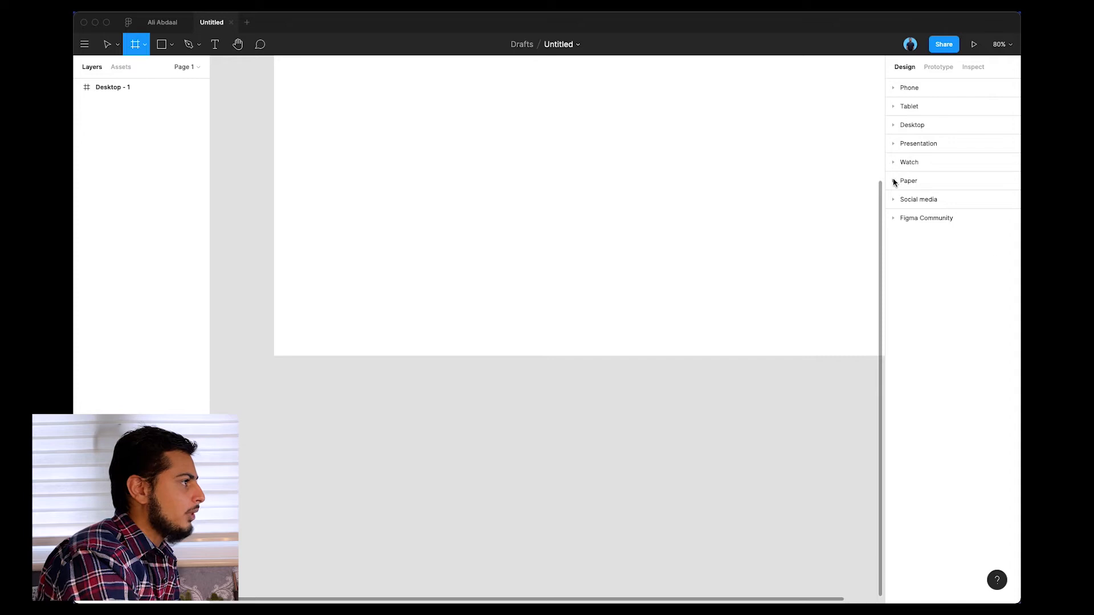
left_click(894, 200)
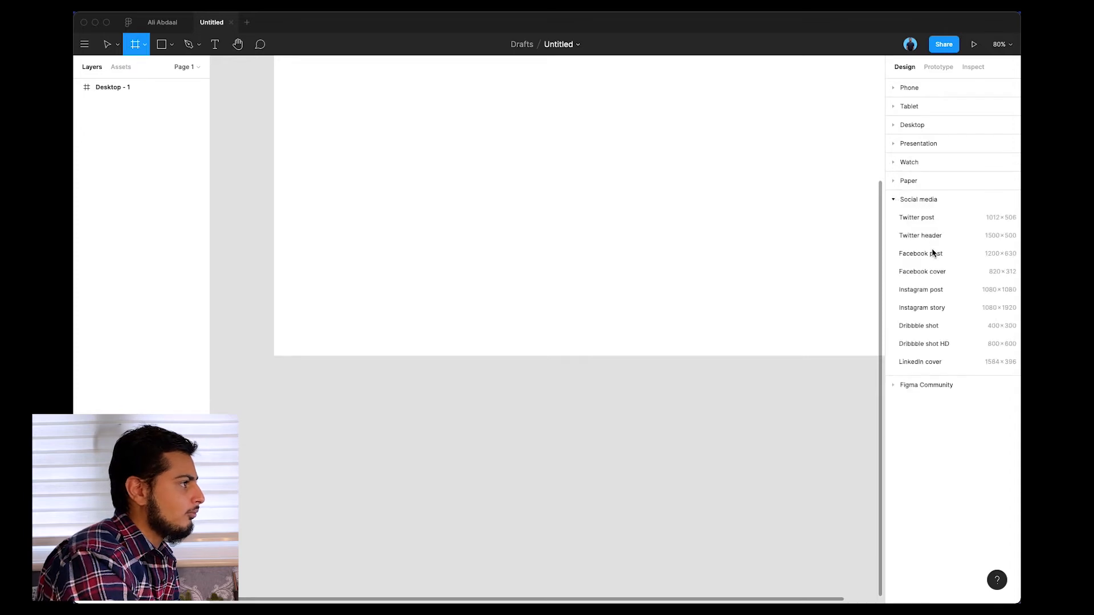
left_click(902, 204)
scroll(705, 203, "left", 2)
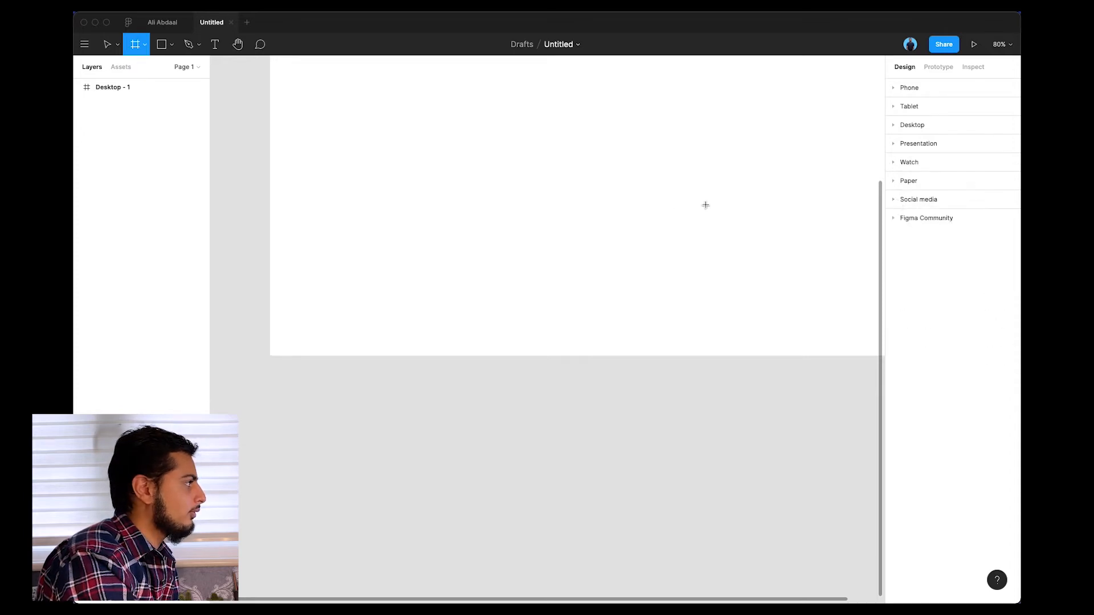
key("v")
- Open the Ali Abdaal design file and select its Final landing page frame
scroll(627, 205, "up", 6)
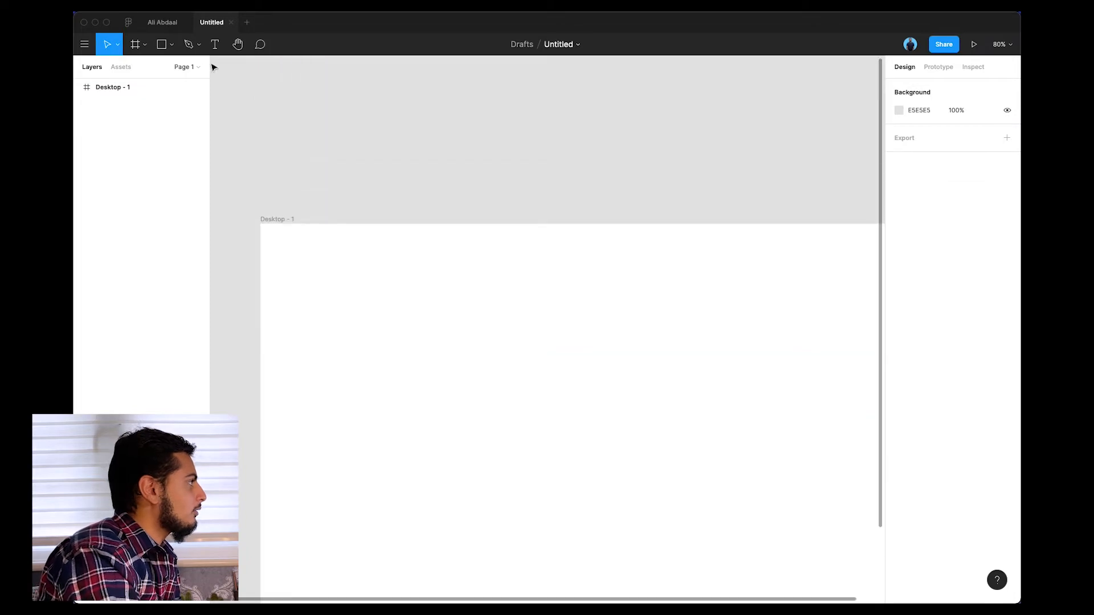
left_click(165, 22)
scroll(446, 247, "up", 4)
scroll(408, 244, "down", 3)
left_click(359, 129)
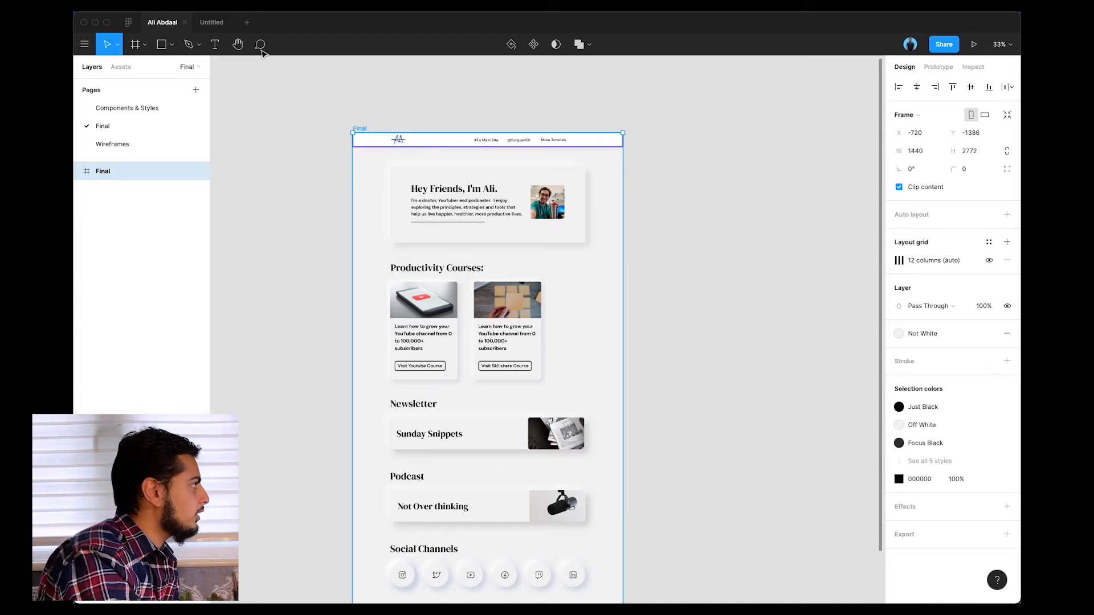
- In the Untitled file, paste the landing-page screenshot and place it right of Desktop - 1
left_click(210, 23)
key("super+minus")
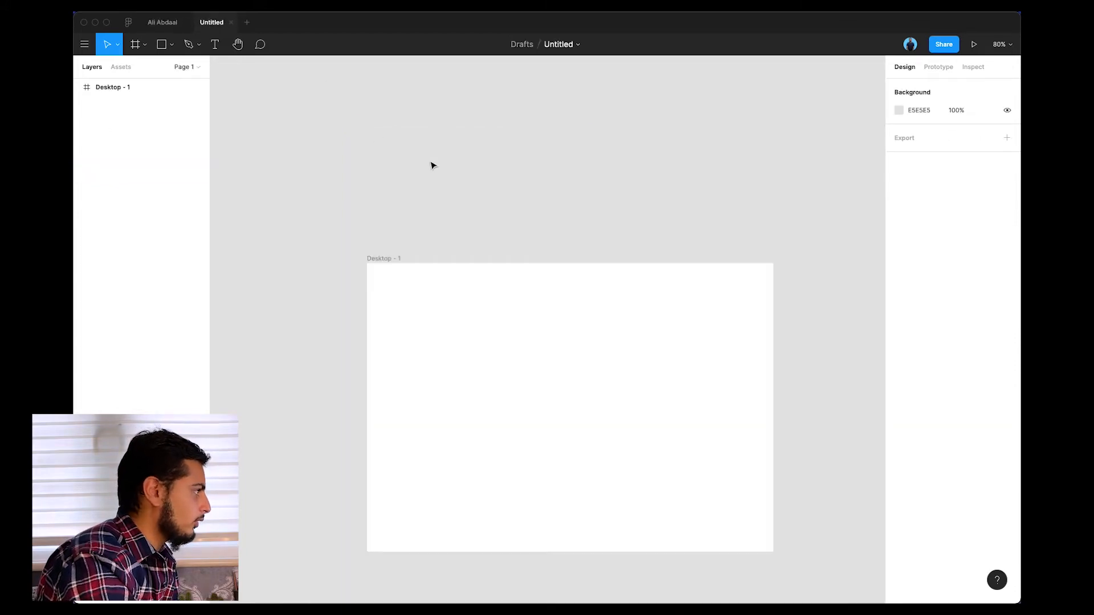
scroll(437, 294, "down", 3)
scroll(434, 289, "right", 2)
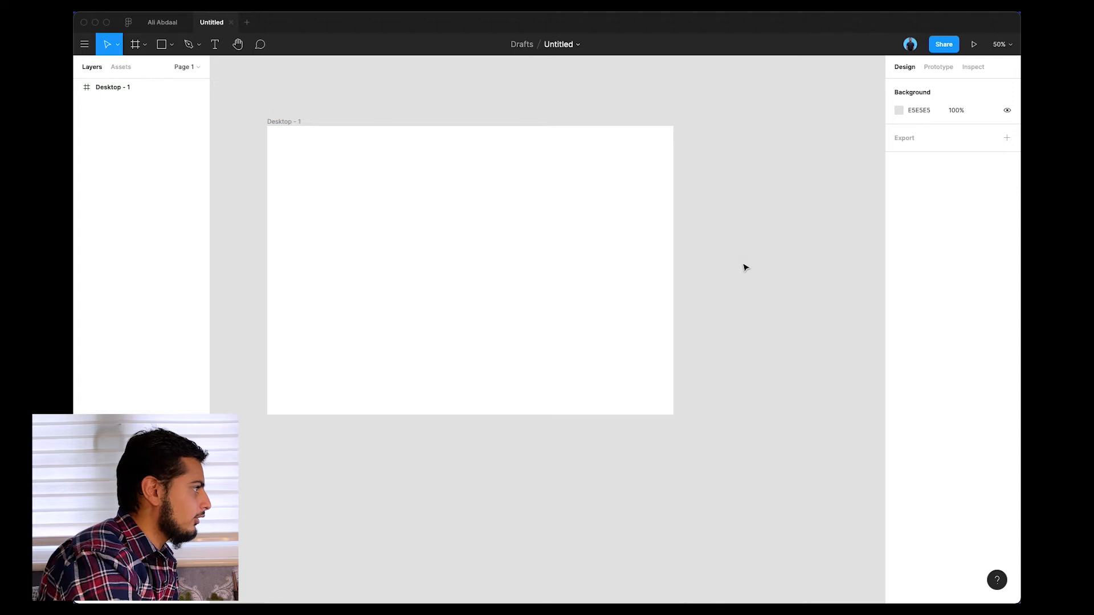
key("super+v")
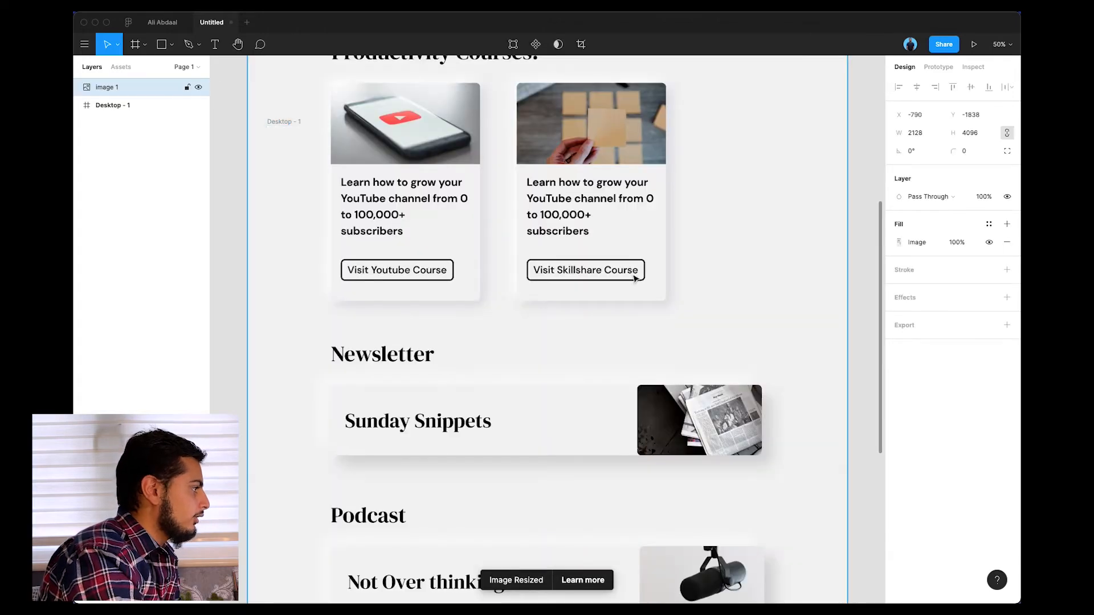
key("super+minus")
left_click_drag(501, 265, 735, 445)
left_click(500, 403)
- Nudge the Desktop - 1 frame slightly left and deselect it
scroll(650, 367, "right", 3)
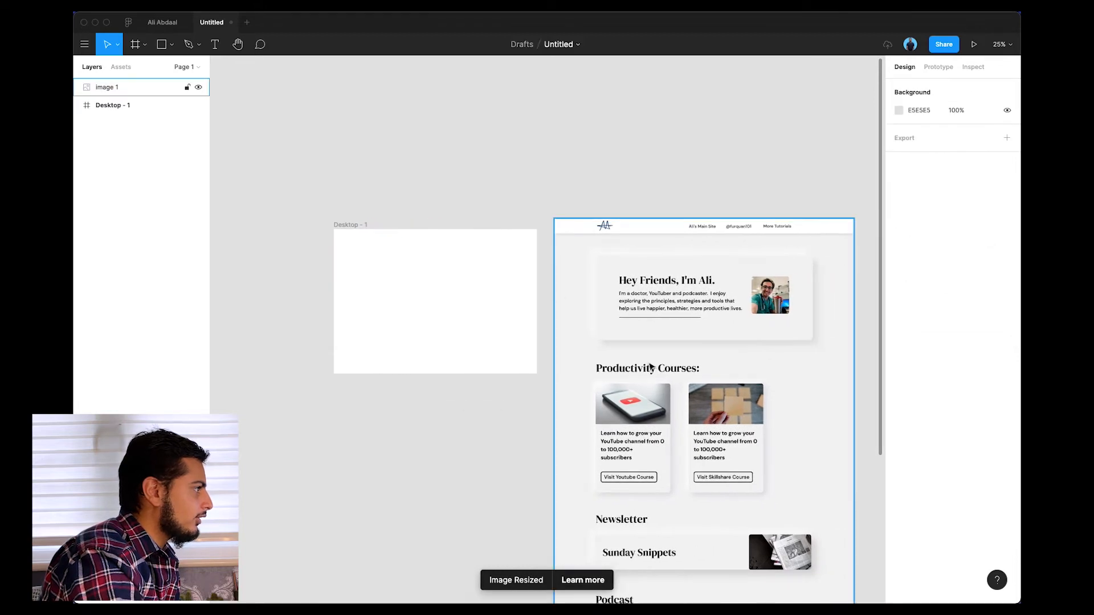
left_click_drag(460, 309, 440, 312)
scroll(438, 310, "left", 1)
left_click(363, 213)
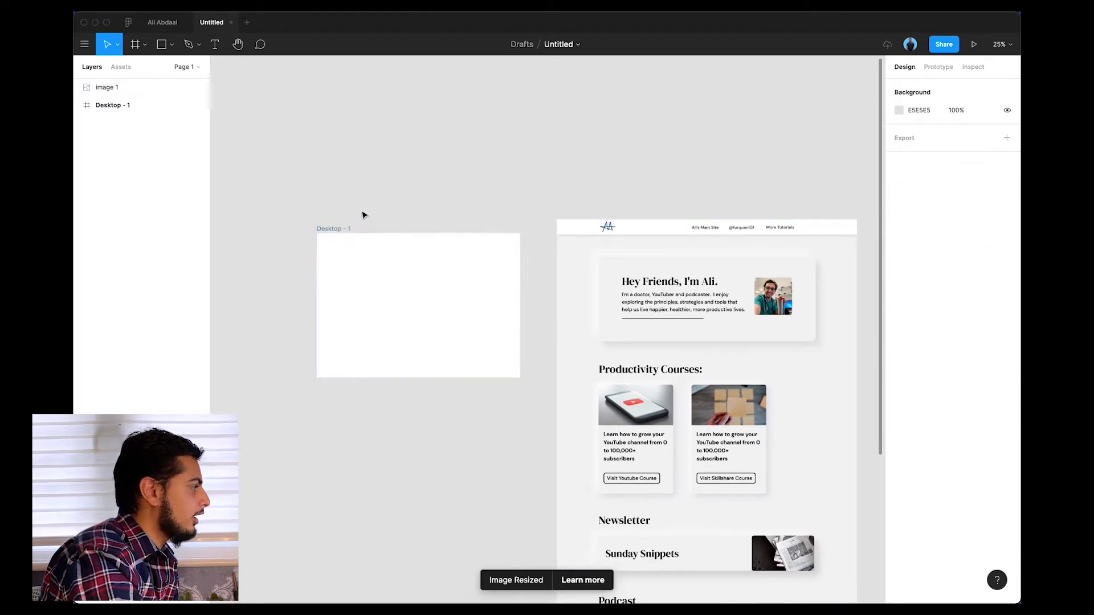
- At 50% zoom, draw a 1440×88 rectangle across the top of Desktop - 1
key("super+equal")
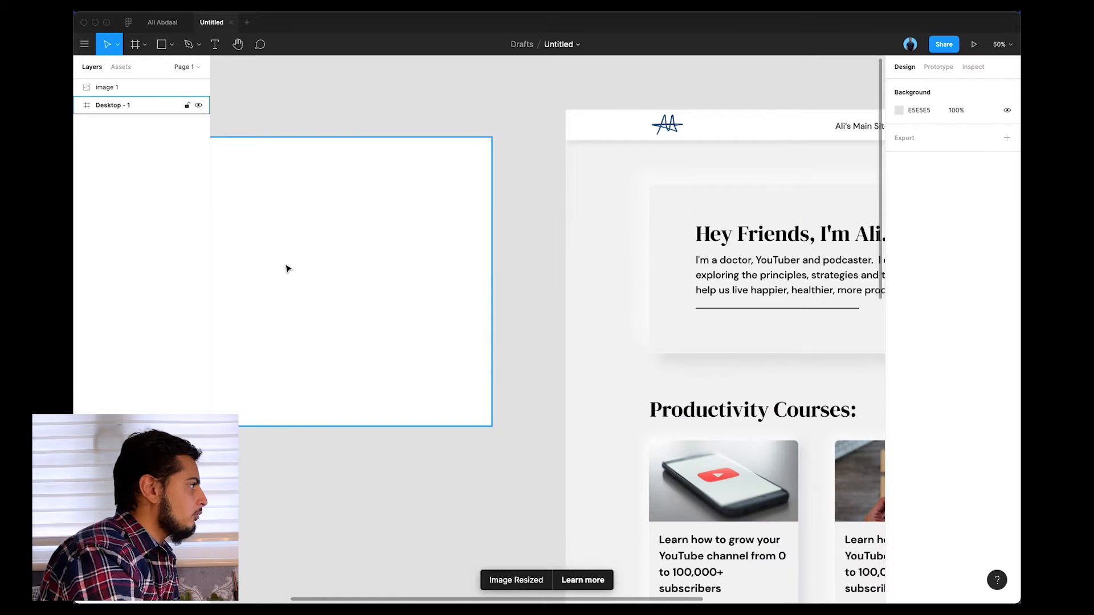
scroll(288, 272, "left", 5)
scroll(287, 272, "left", 1)
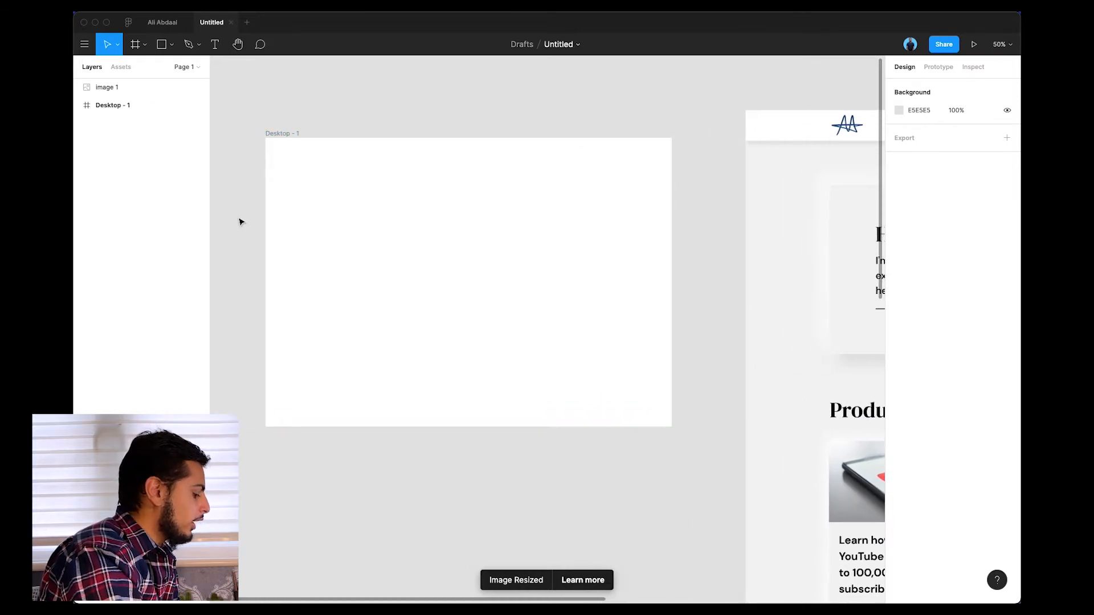
key("r")
left_click_drag(267, 141, 673, 166)
- Give the header bar a drop shadow and a pure white FFFFFF fill
scroll(643, 165, "left", 1)
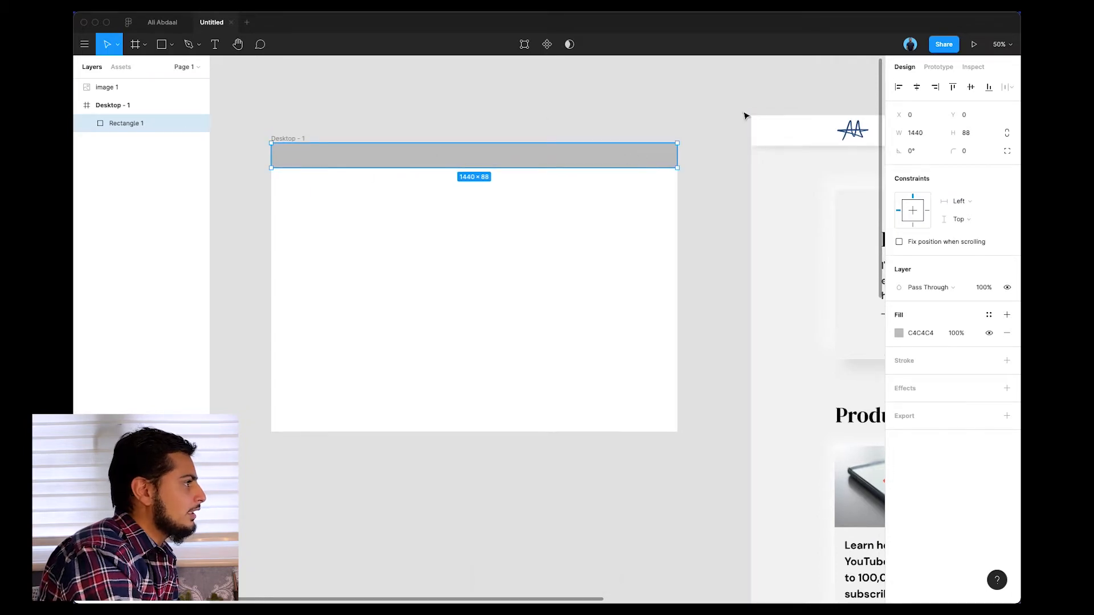
scroll(706, 112, "right", 5)
scroll(818, 143, "right", 6)
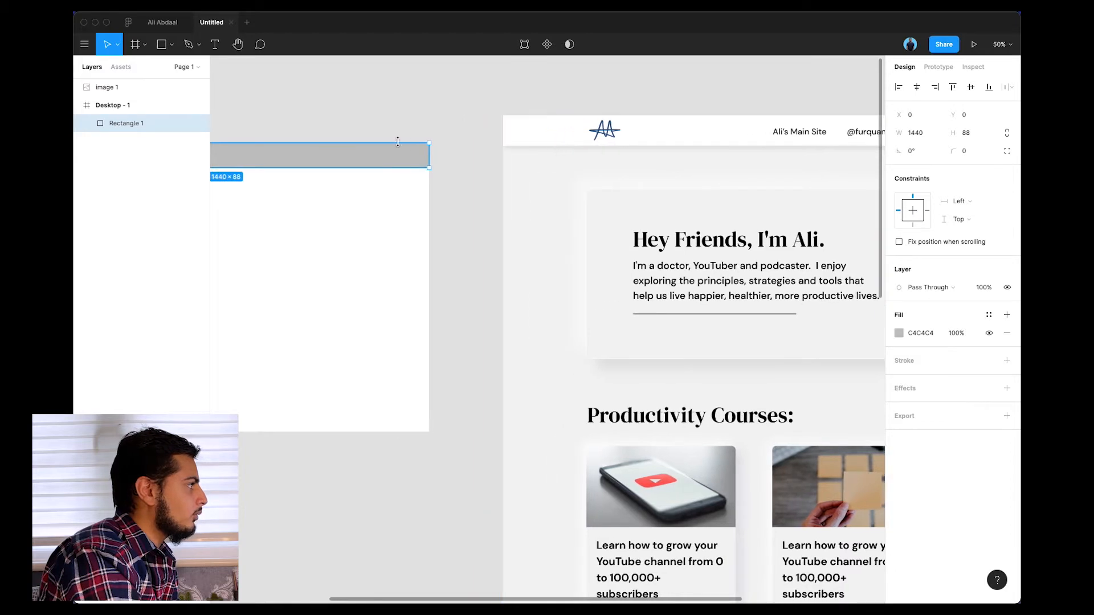
scroll(399, 139, "left", 9)
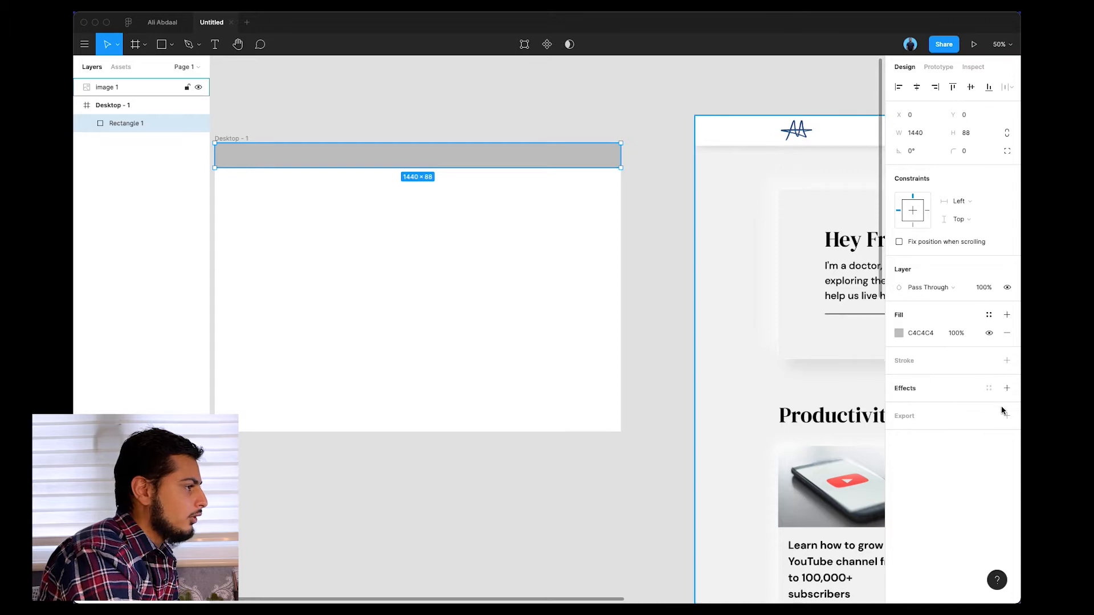
left_click(1006, 388)
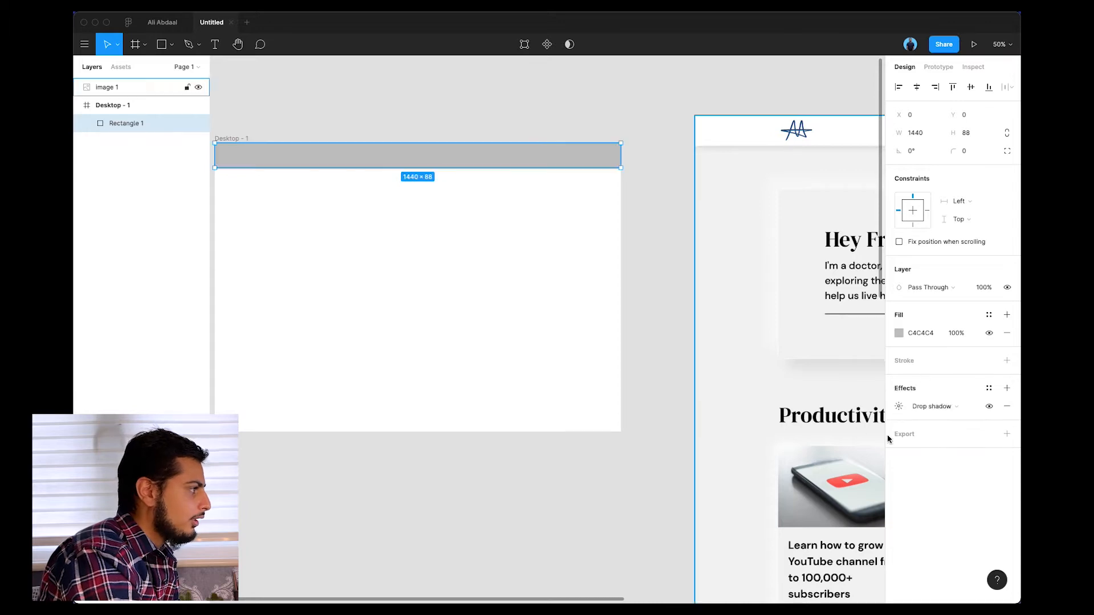
left_click(899, 333)
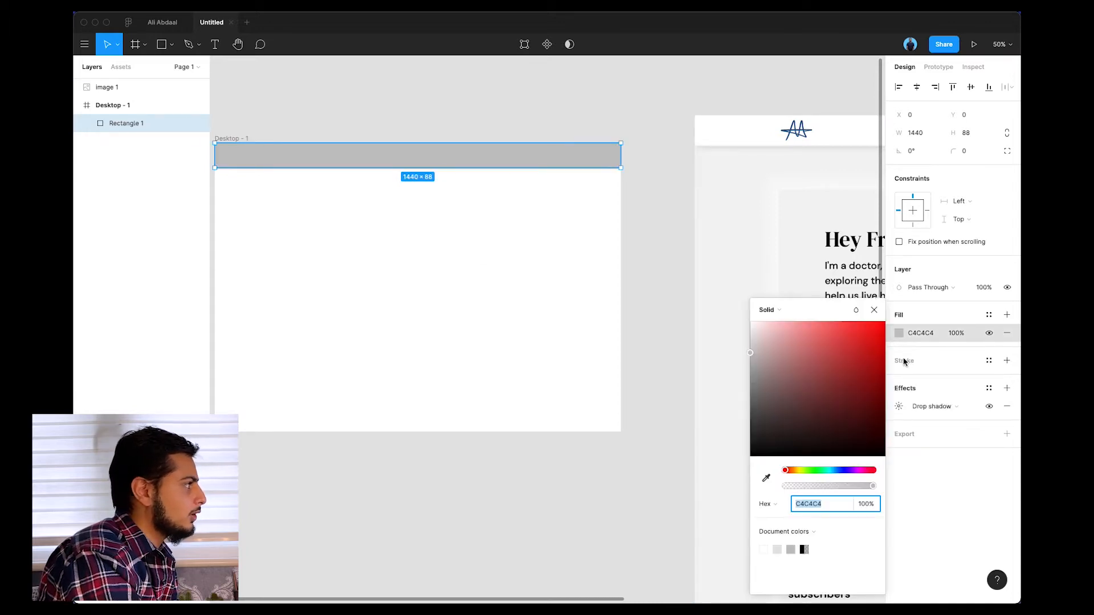
left_click_drag(798, 383, 653, 283)
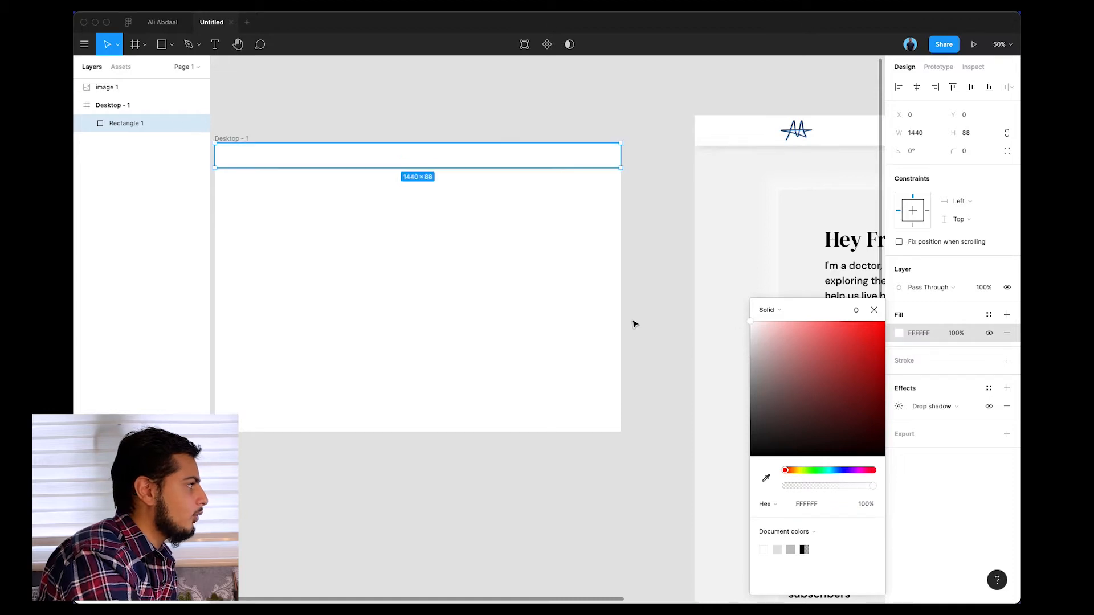
left_click(590, 364)
- Move the reference screenshot slightly down and left
scroll(573, 356, "up", 1)
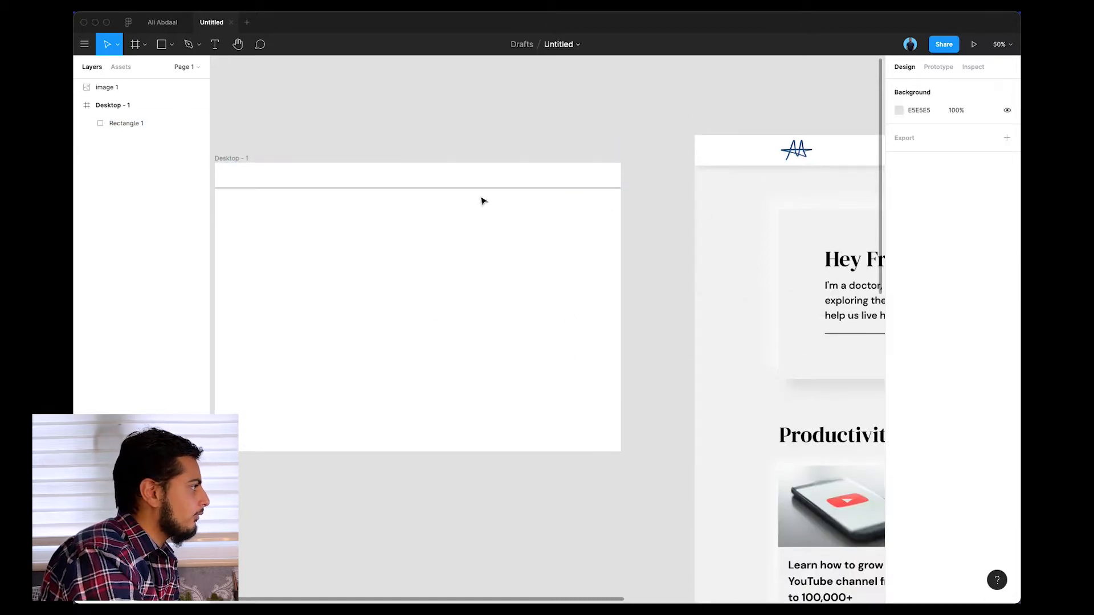
scroll(552, 205, "right", 5)
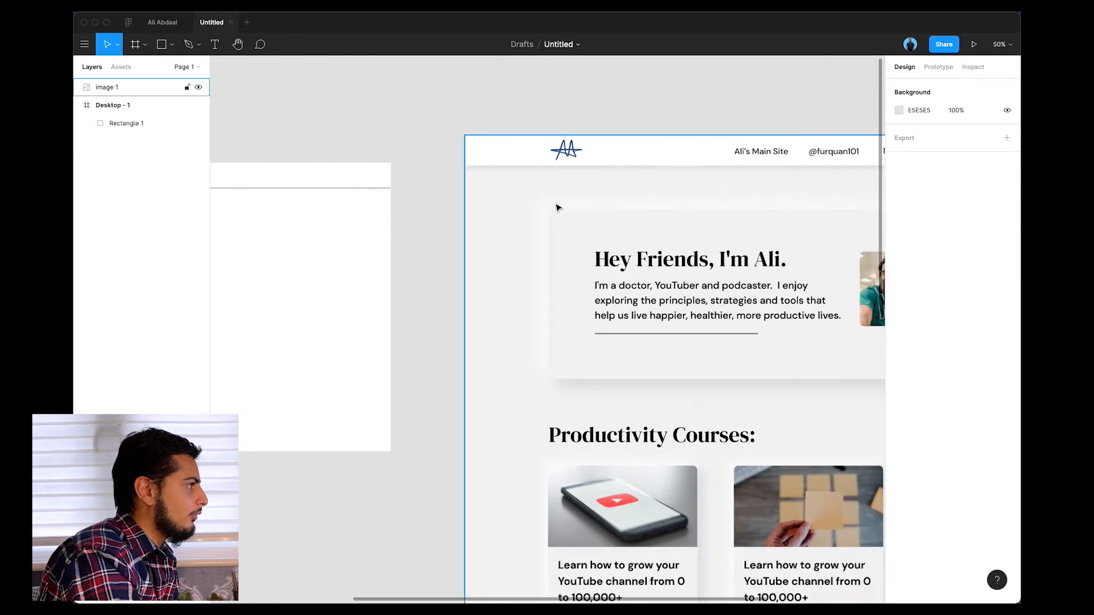
scroll(547, 211, "left", 3)
scroll(544, 211, "right", 1)
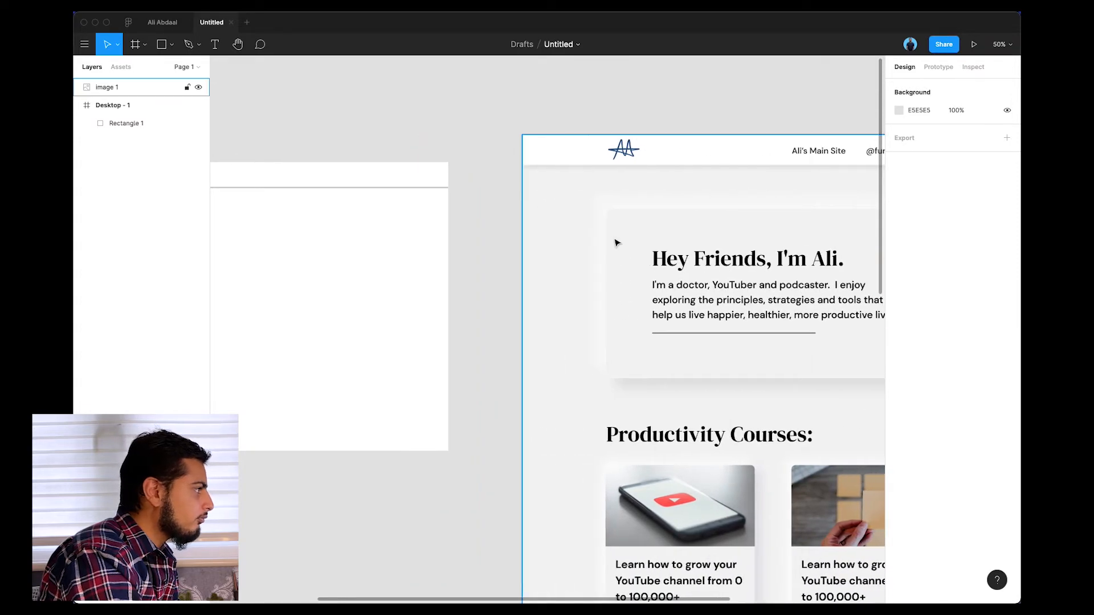
left_click_drag(617, 242, 589, 256)
- Select Desktop - 1 at 50% zoom and switch on layout grid display
scroll(589, 256, "down", 3)
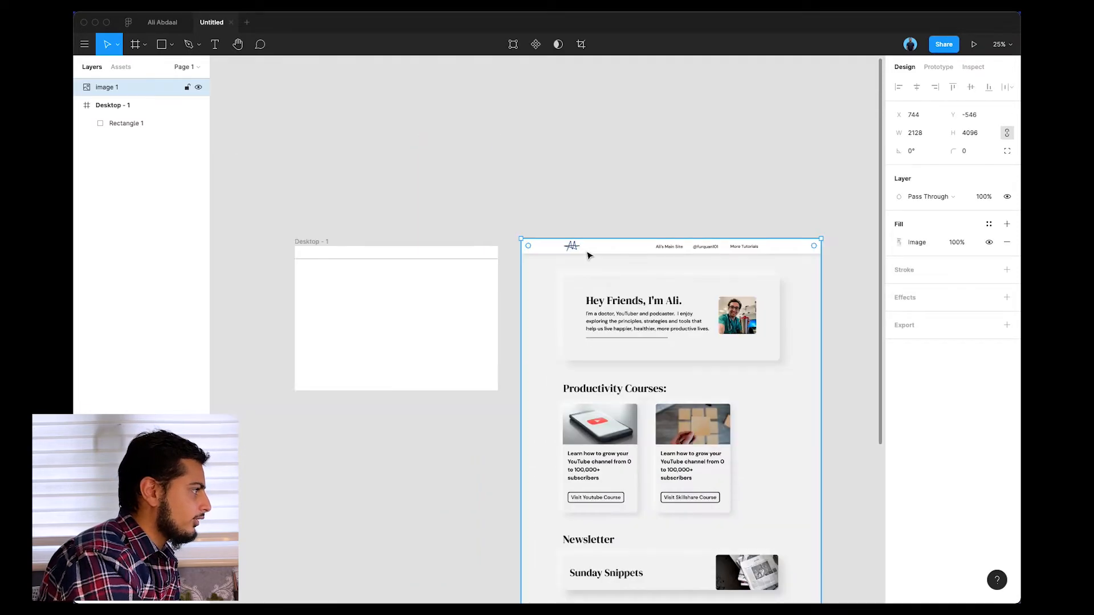
left_click(302, 250)
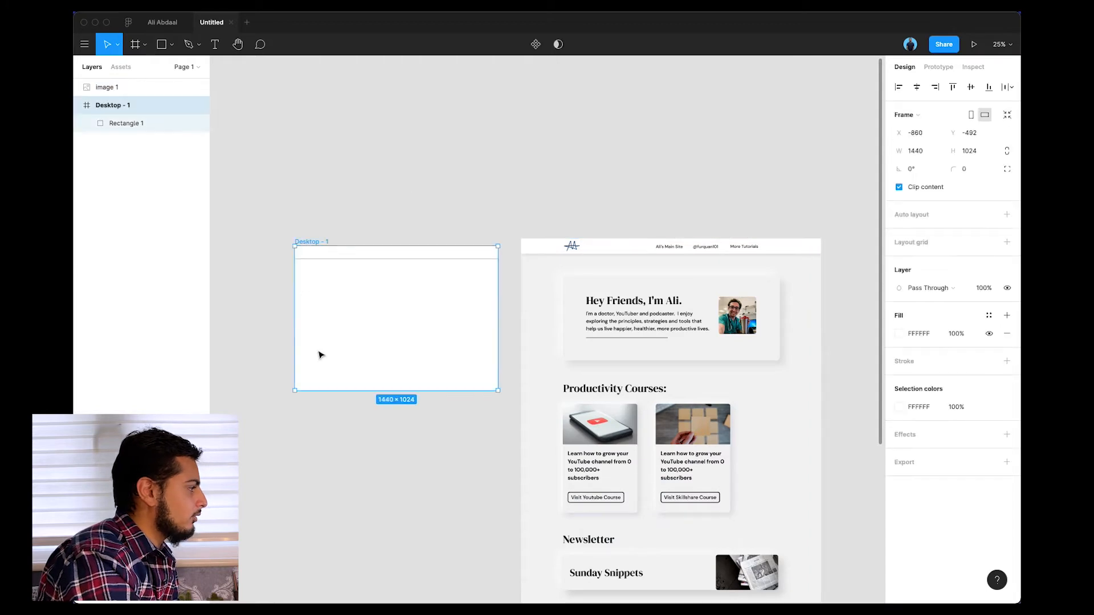
key("super+equal")
scroll(347, 355, "left", 5)
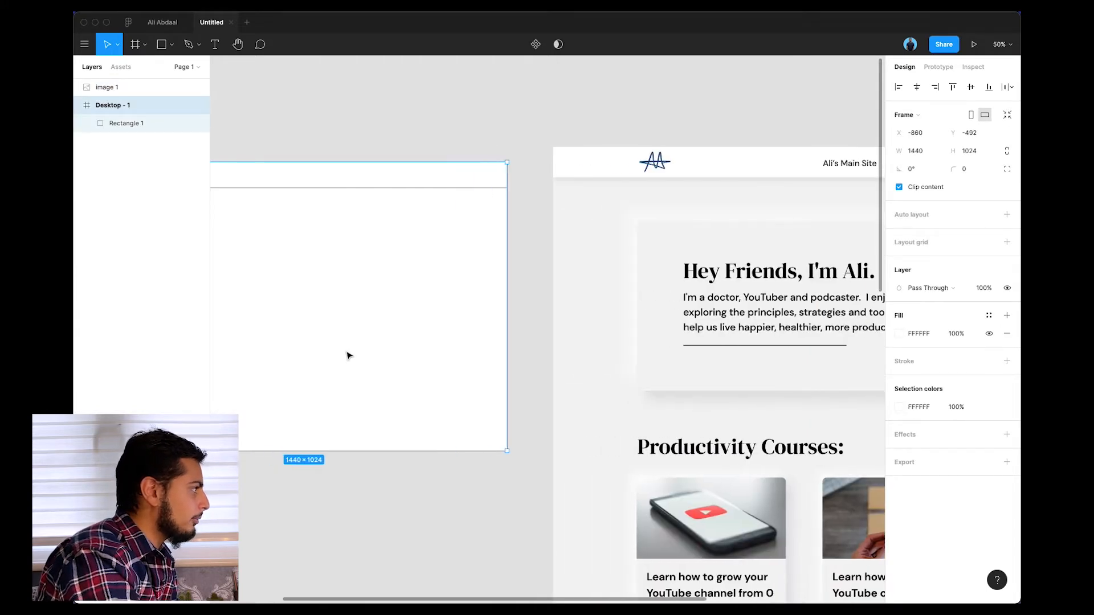
scroll(348, 355, "left", 1)
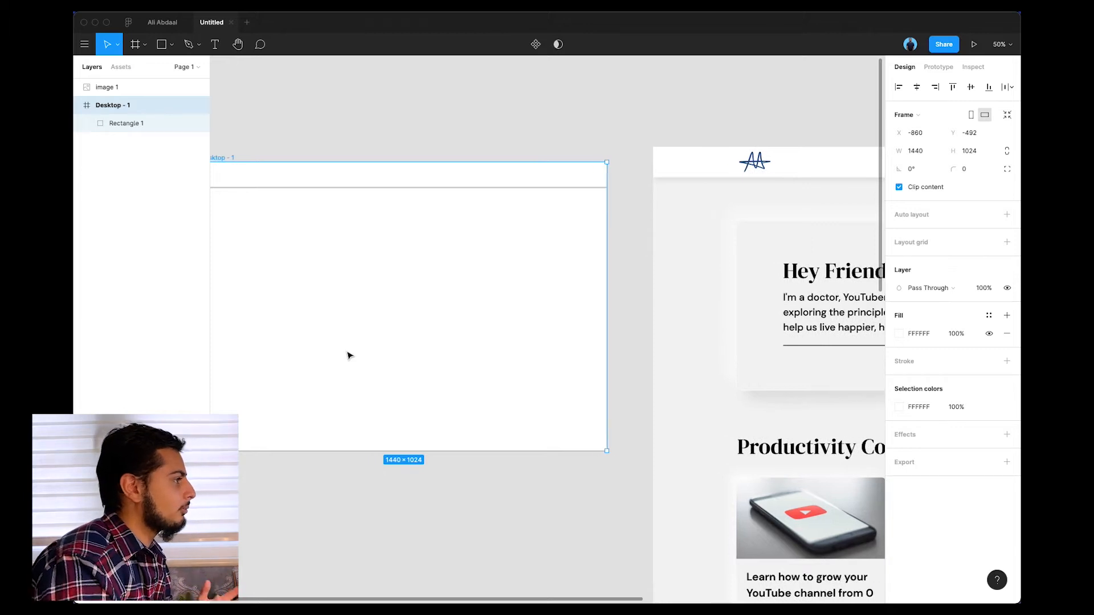
scroll(349, 356, "left", 5)
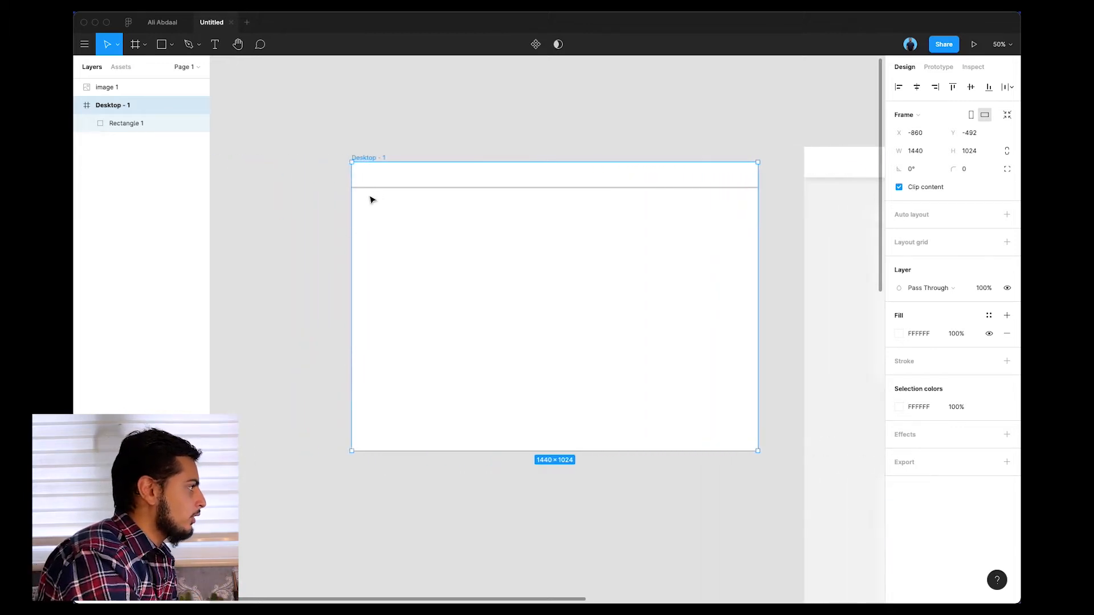
left_click(401, 152)
left_click(384, 157)
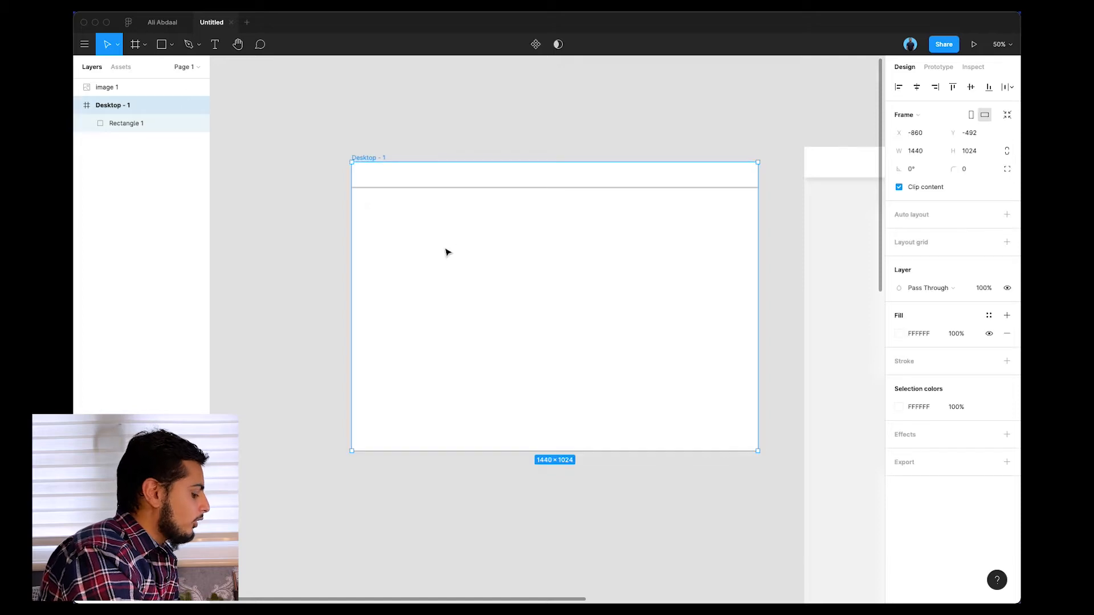
key("ctrl+g")
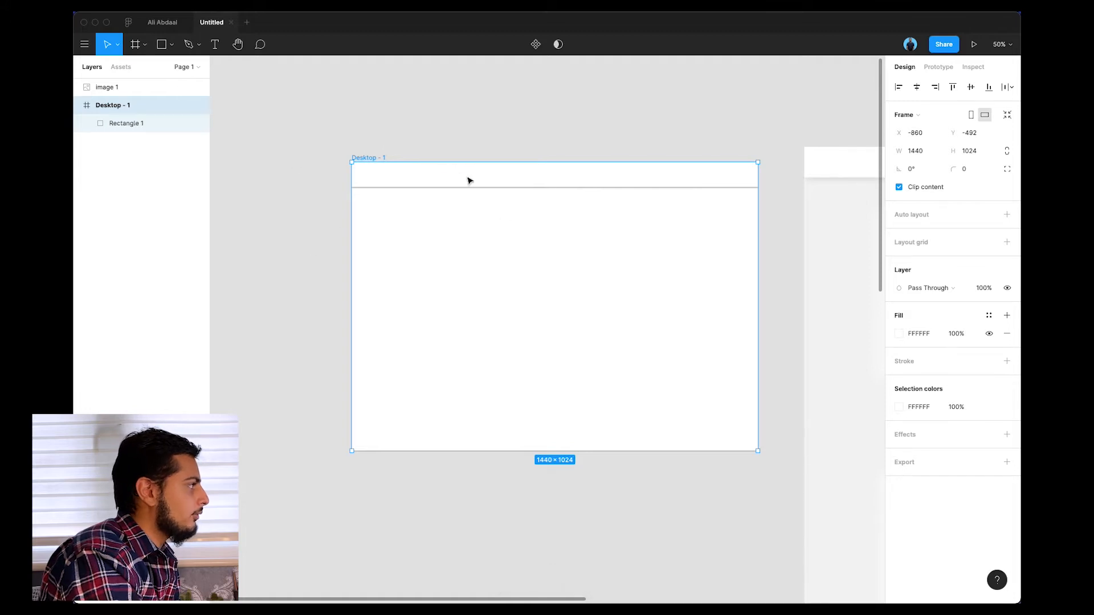
- Add a layout grid to Desktop - 1 and make it 12 columns
left_click(1006, 242)
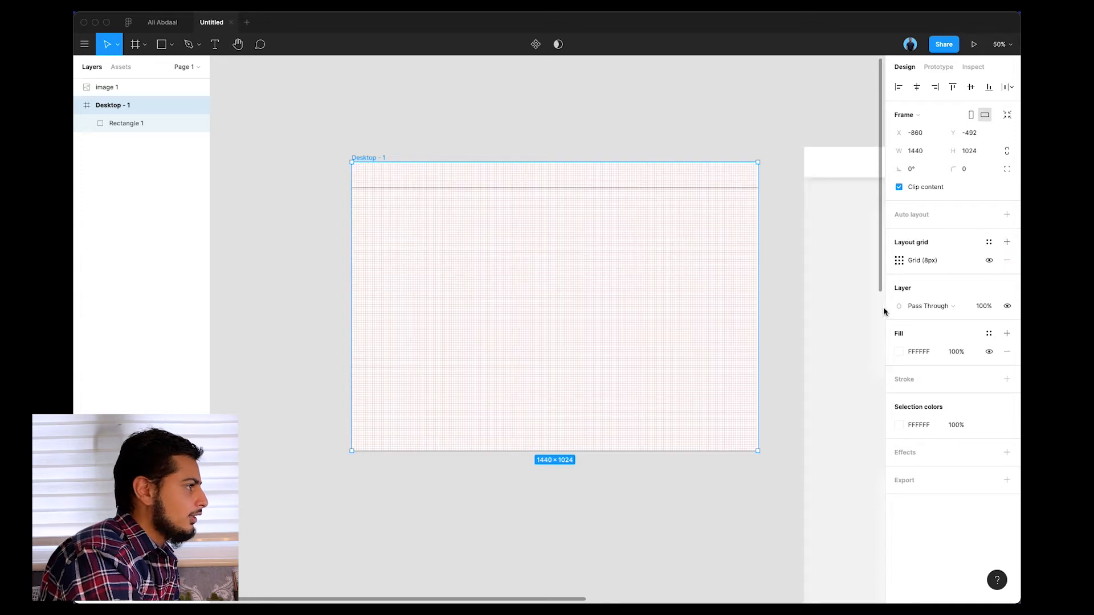
left_click(899, 260)
left_click(768, 263)
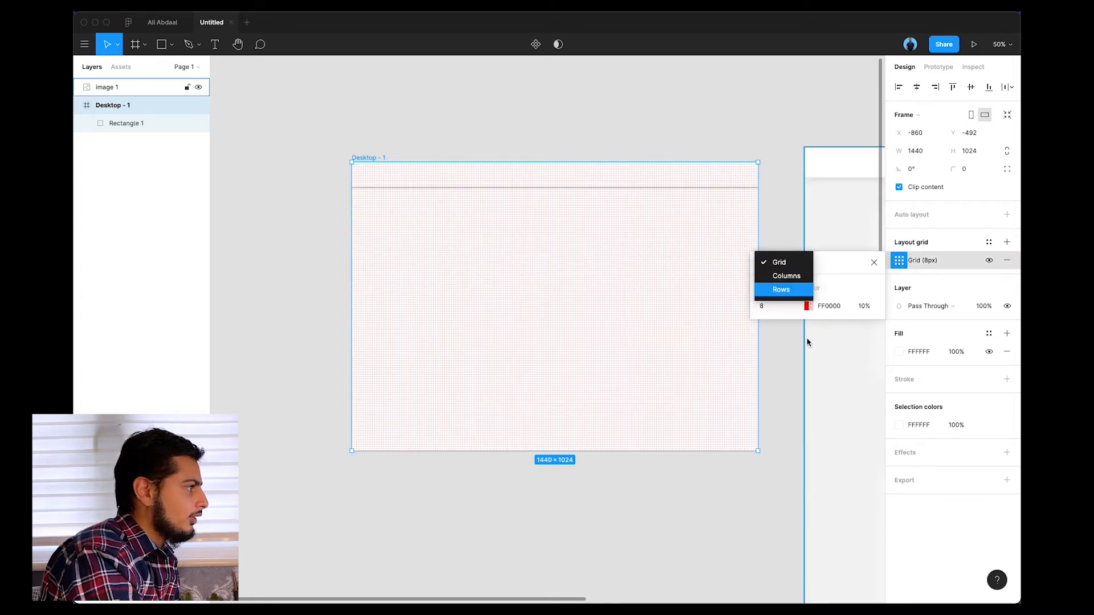
left_click(789, 278)
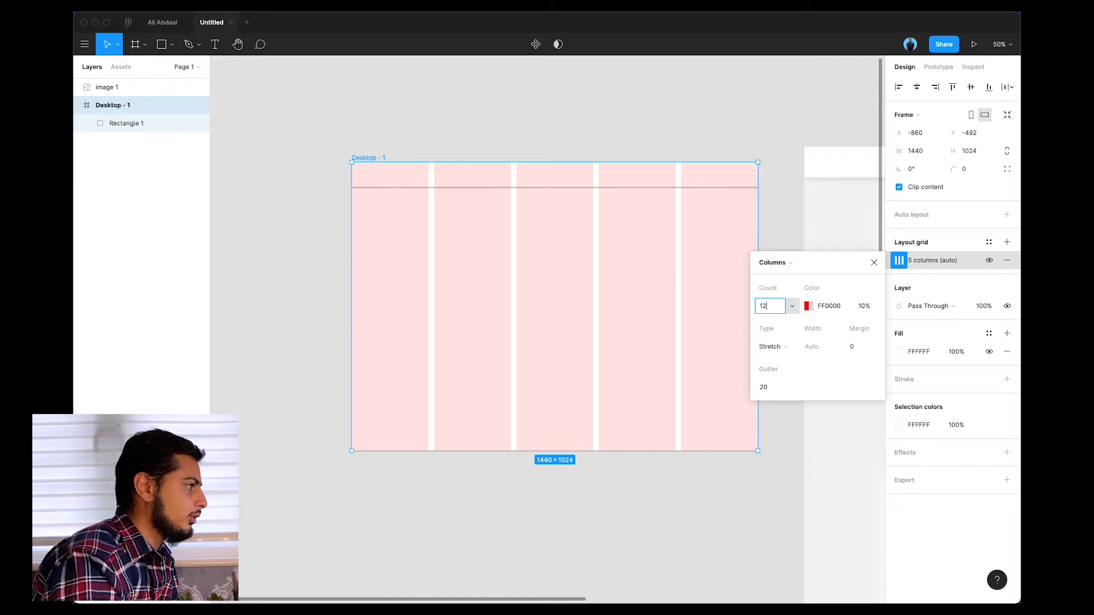
type("12")
key("Return")
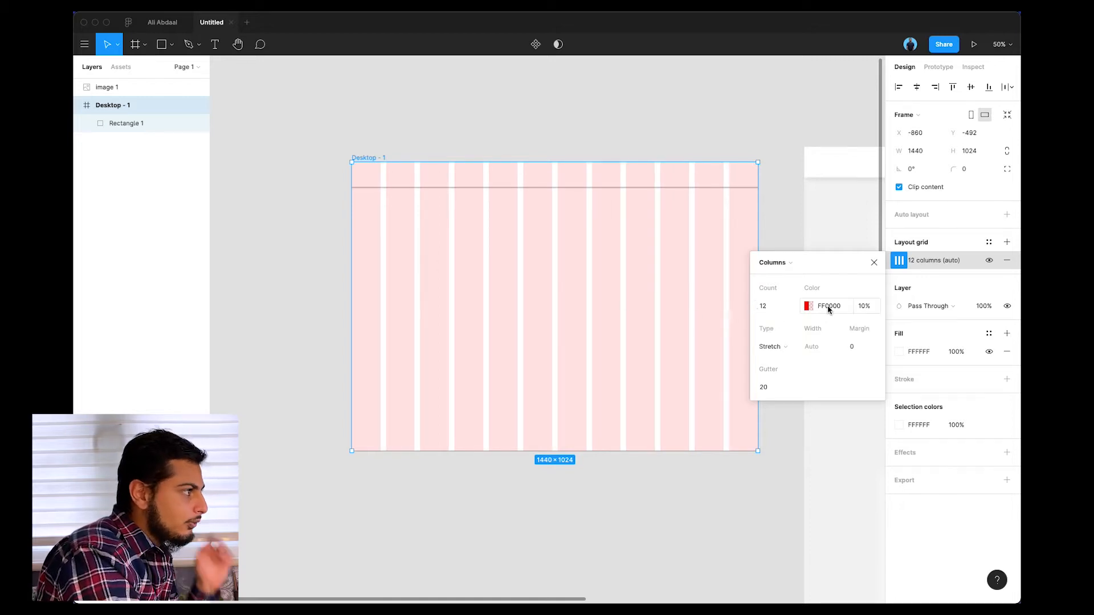
- Set the column grid's margin to 120 and gutter to 32, then close its settings
left_click(859, 348)
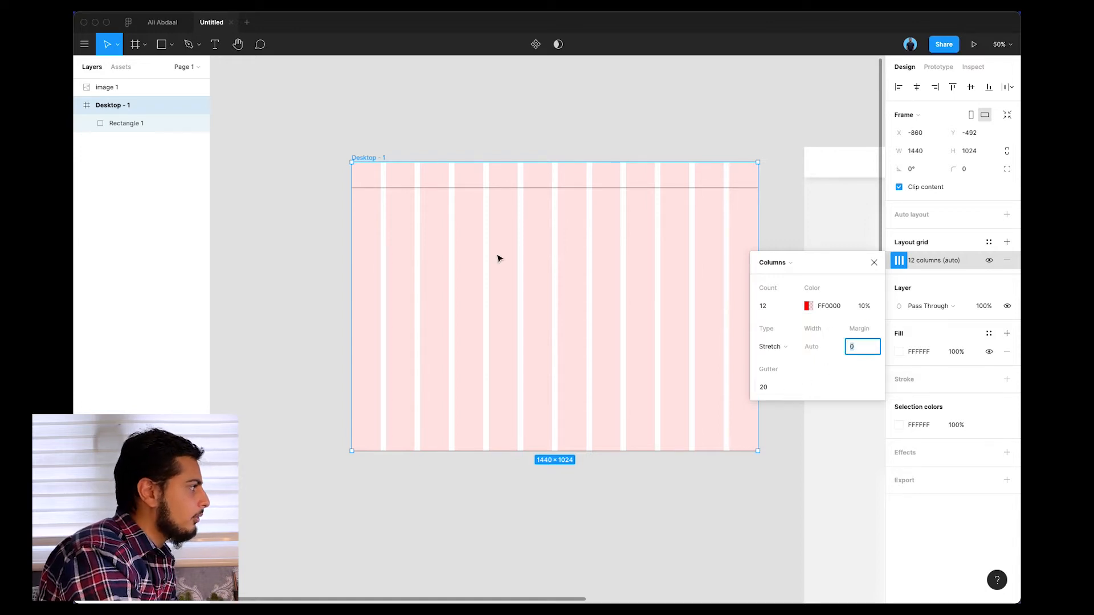
scroll(508, 255, "right", 1)
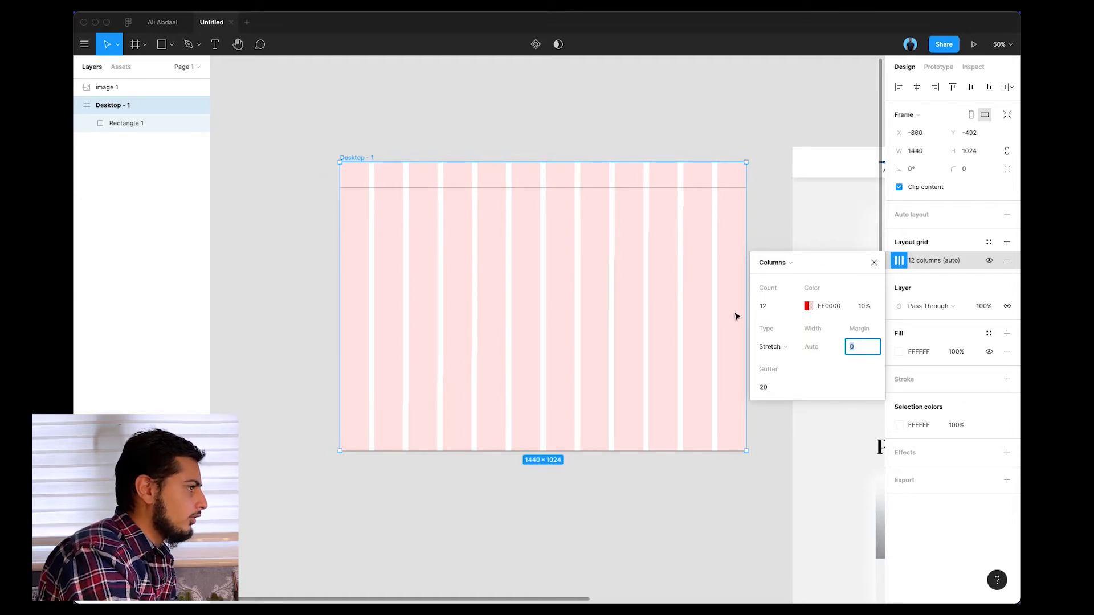
scroll(729, 312, "right", 2)
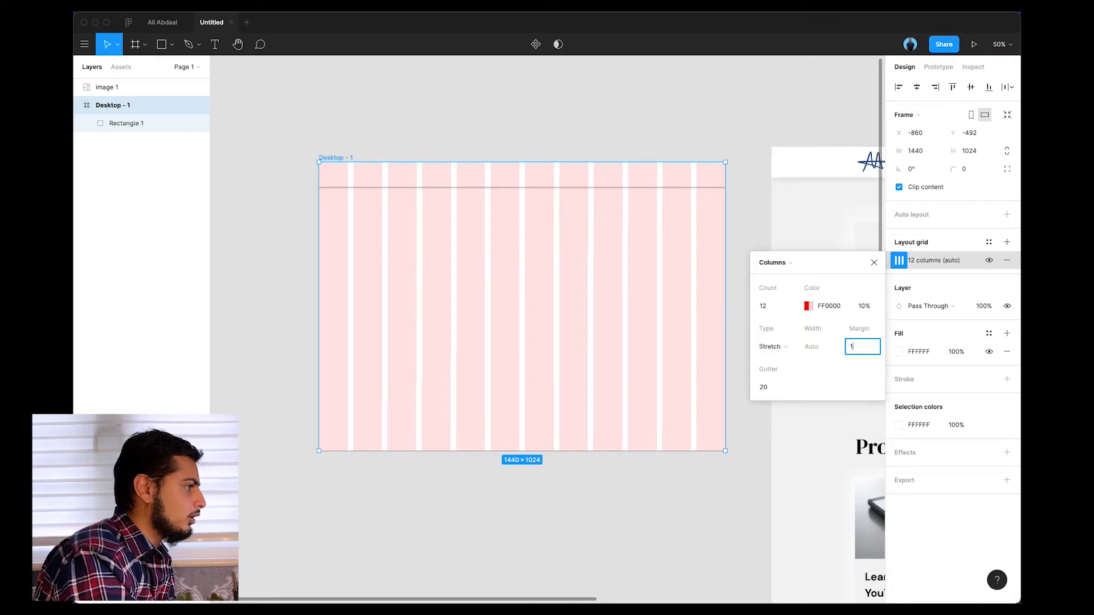
key("Return")
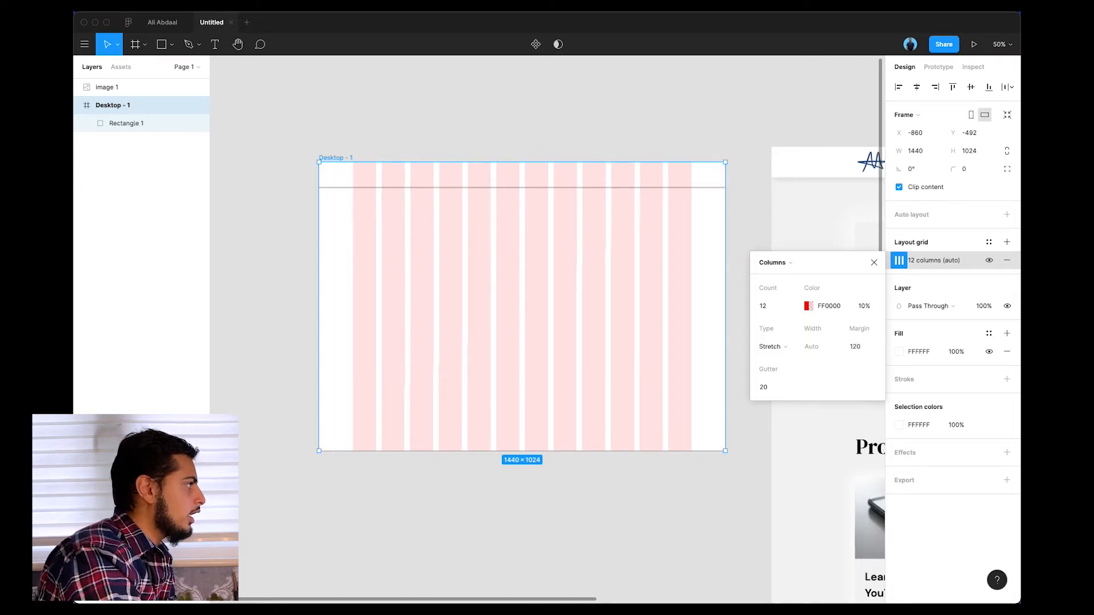
scroll(504, 267, "up", 1)
scroll(513, 271, "down", 1)
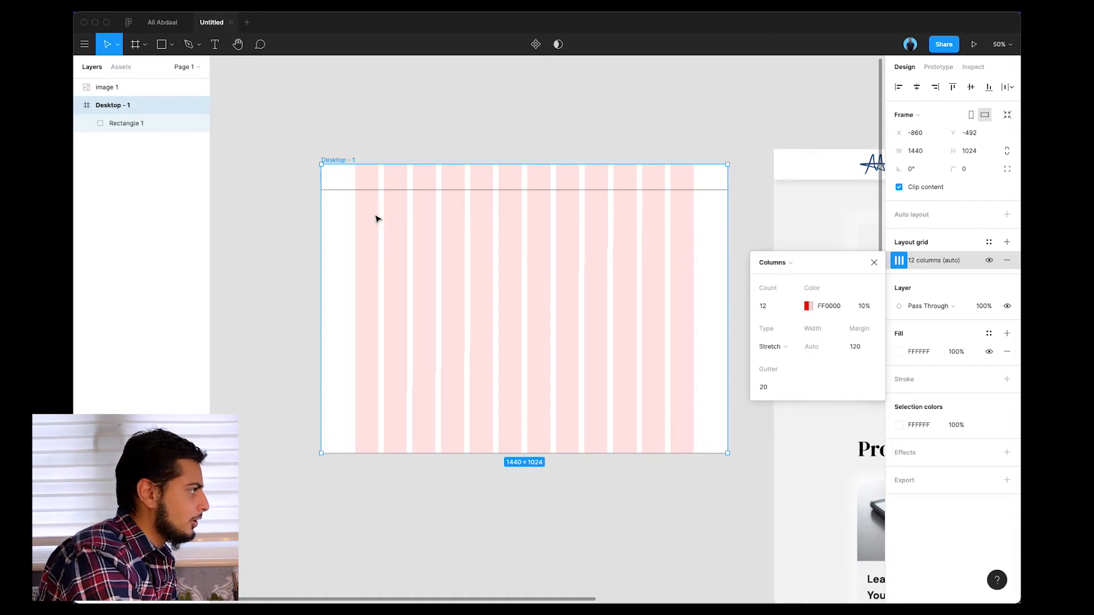
left_click(776, 387)
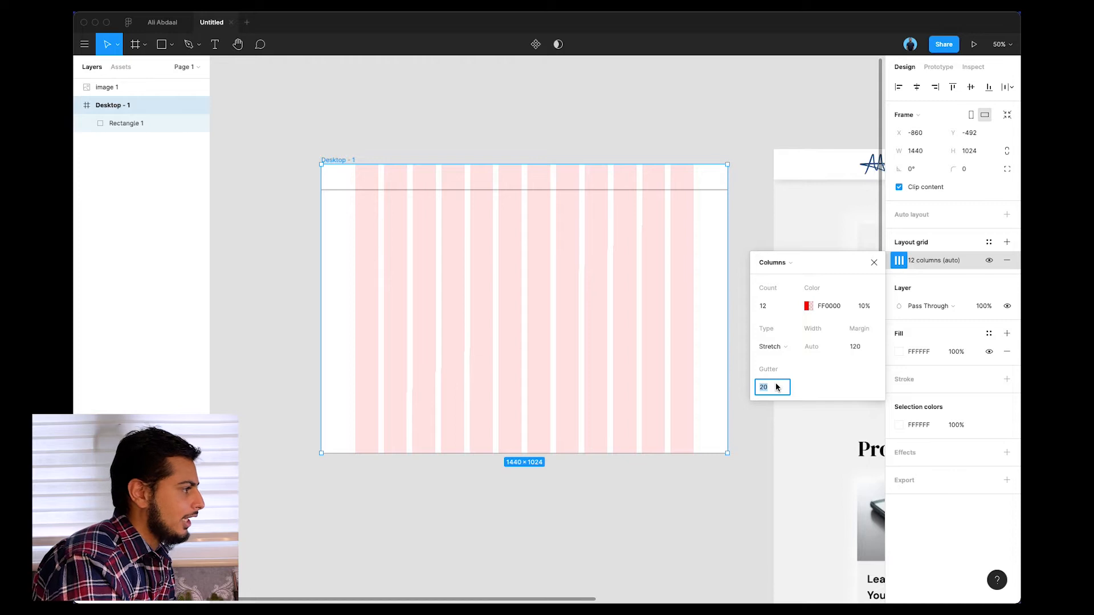
type("32")
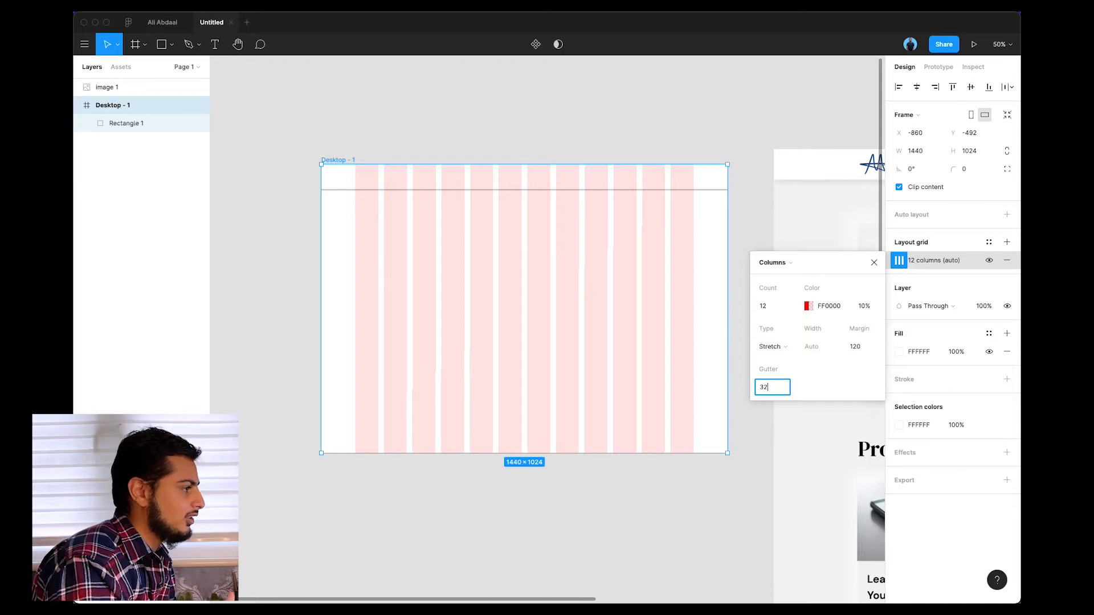
key("Return")
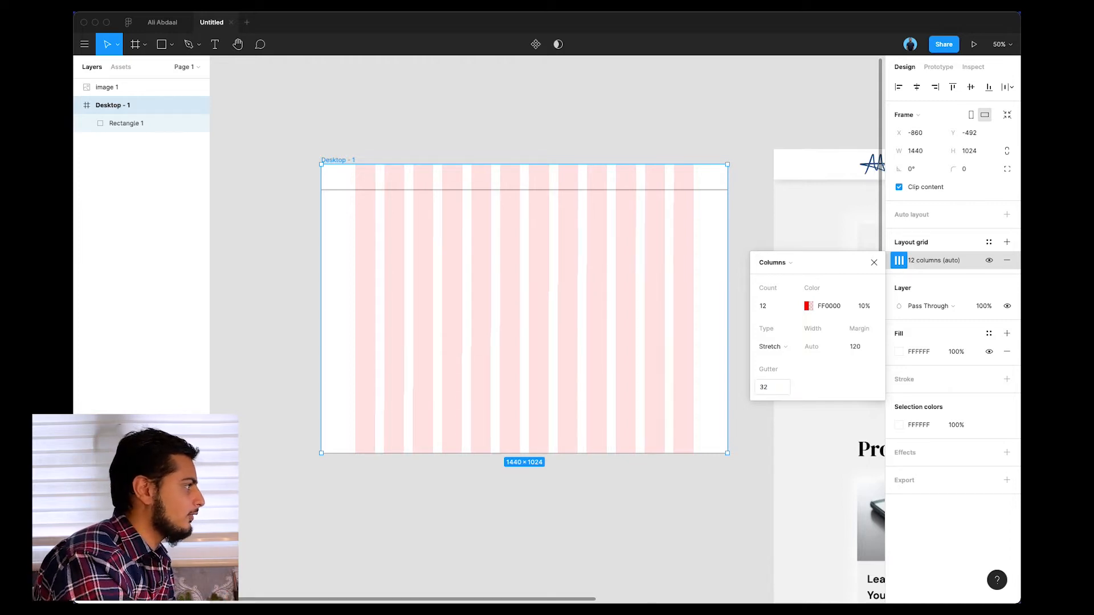
scroll(621, 232, "right", 3)
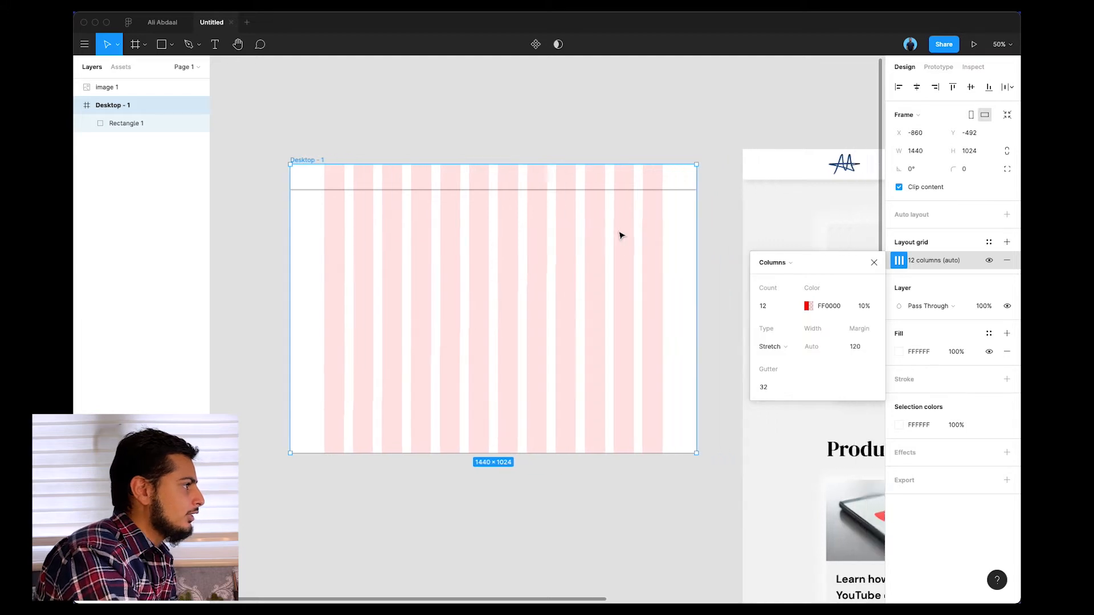
left_click(873, 262)
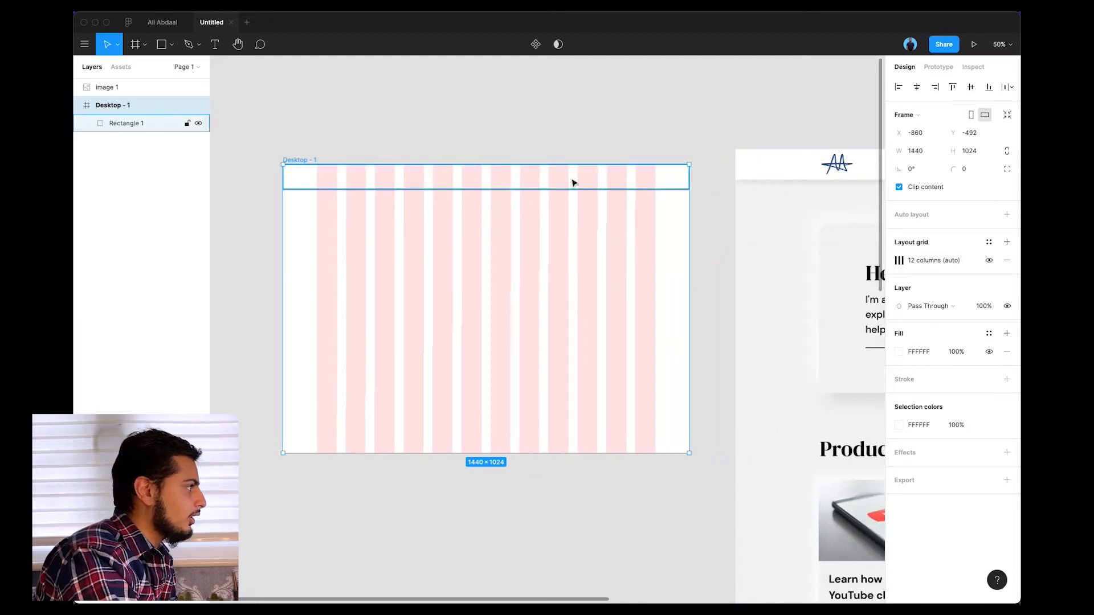
left_click(421, 139)
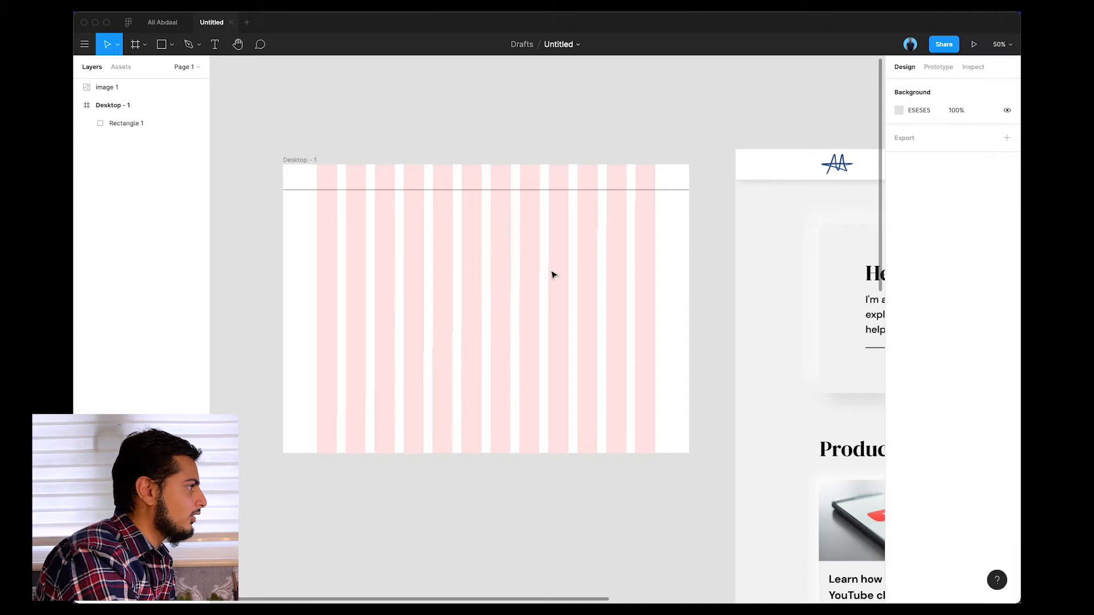
scroll(551, 273, "right", 10)
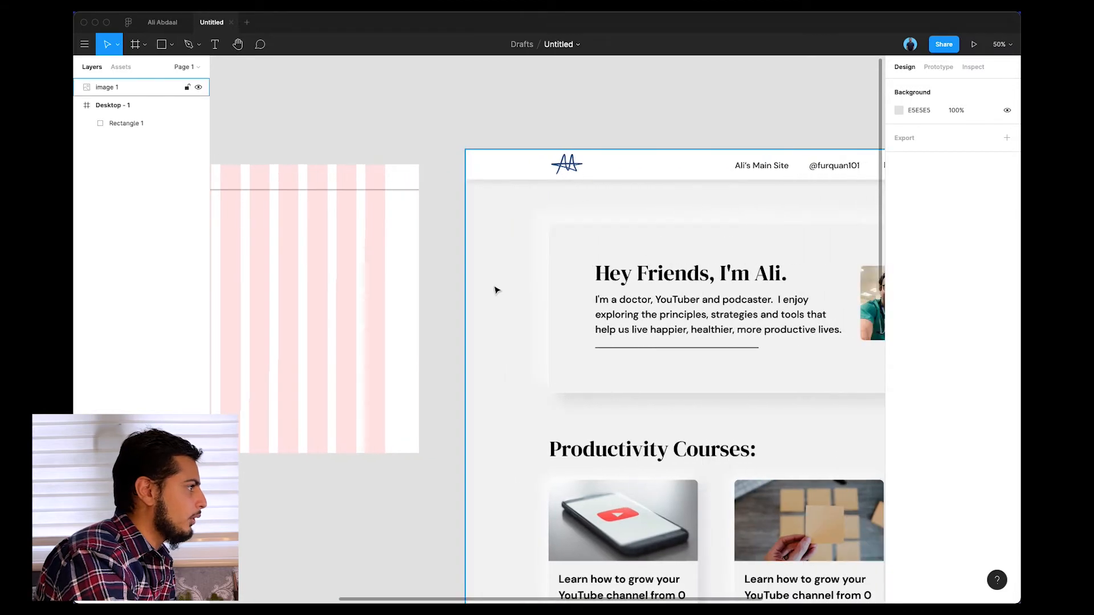
- Pan across the reference landing page and back, toggle the layout grids, and return to the frame top
scroll(496, 288, "left", 3)
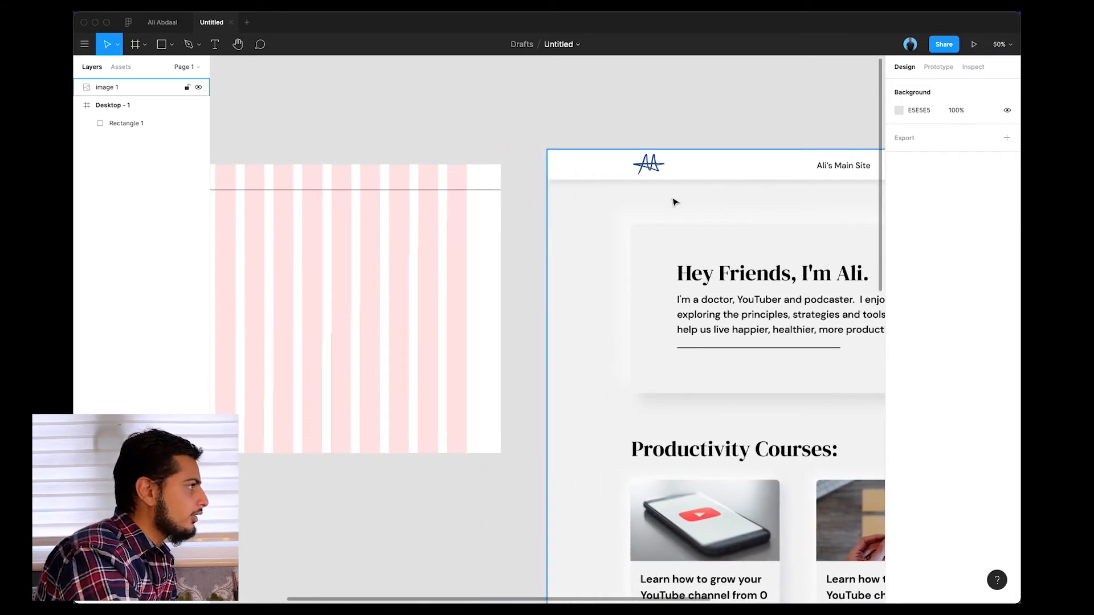
scroll(671, 210, "right", 3)
scroll(792, 201, "right", 4)
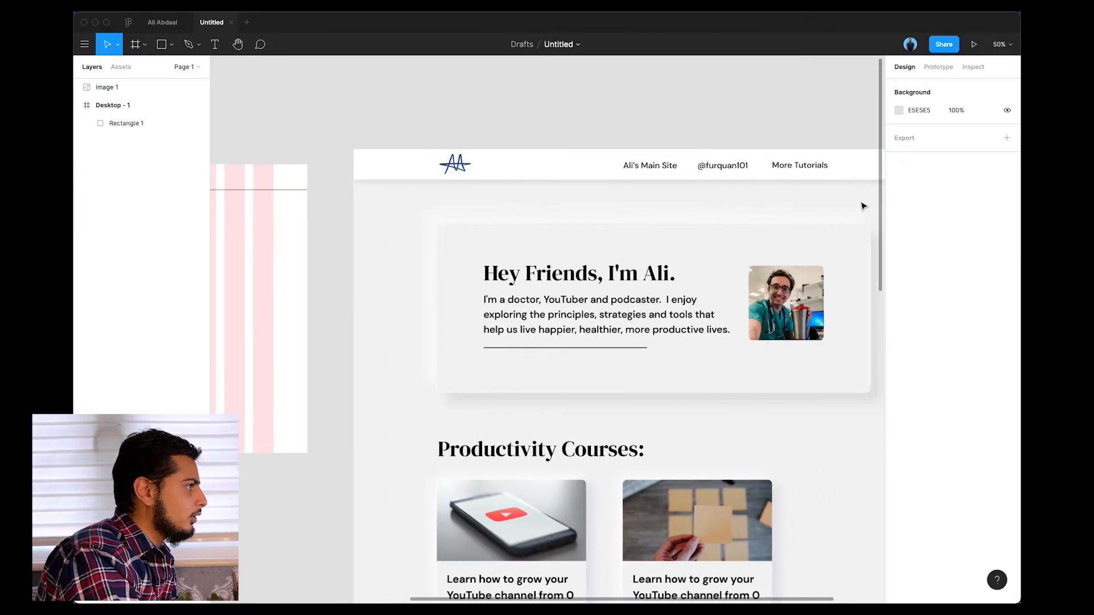
scroll(713, 176, "right", 5)
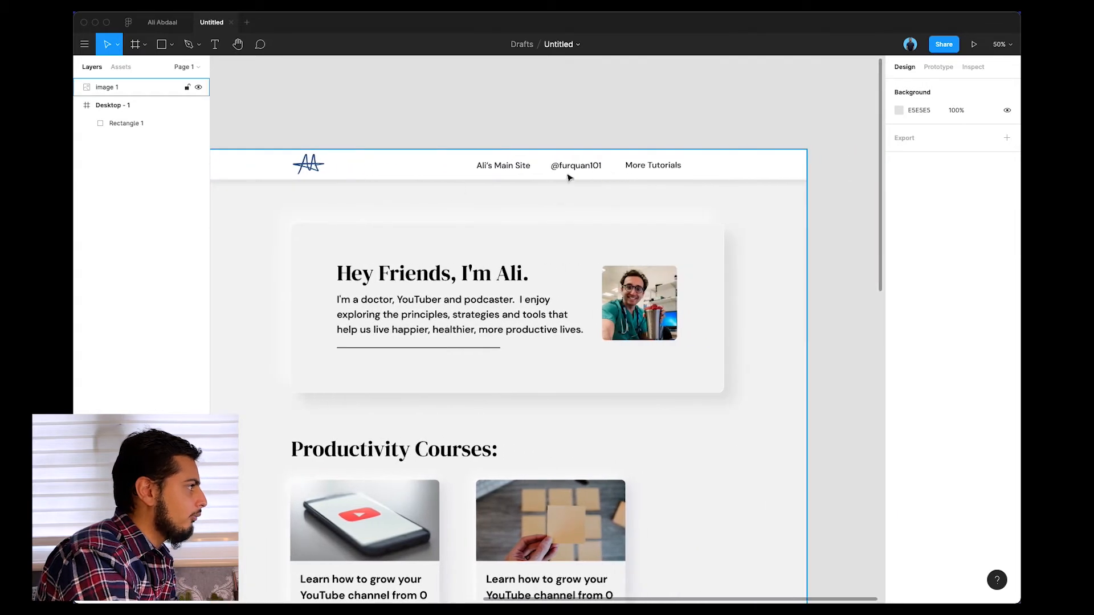
scroll(509, 171, "left", 1)
scroll(450, 173, "left", 12)
scroll(461, 177, "left", 3)
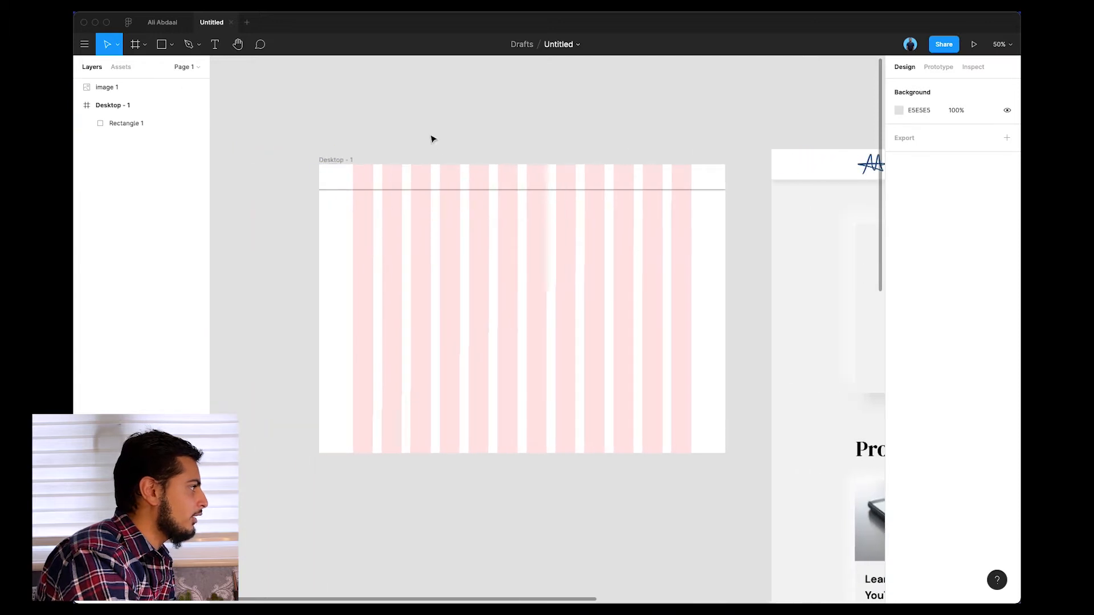
scroll(432, 140, "up", 1)
key("ctrl+g")
key("ctrl+g")
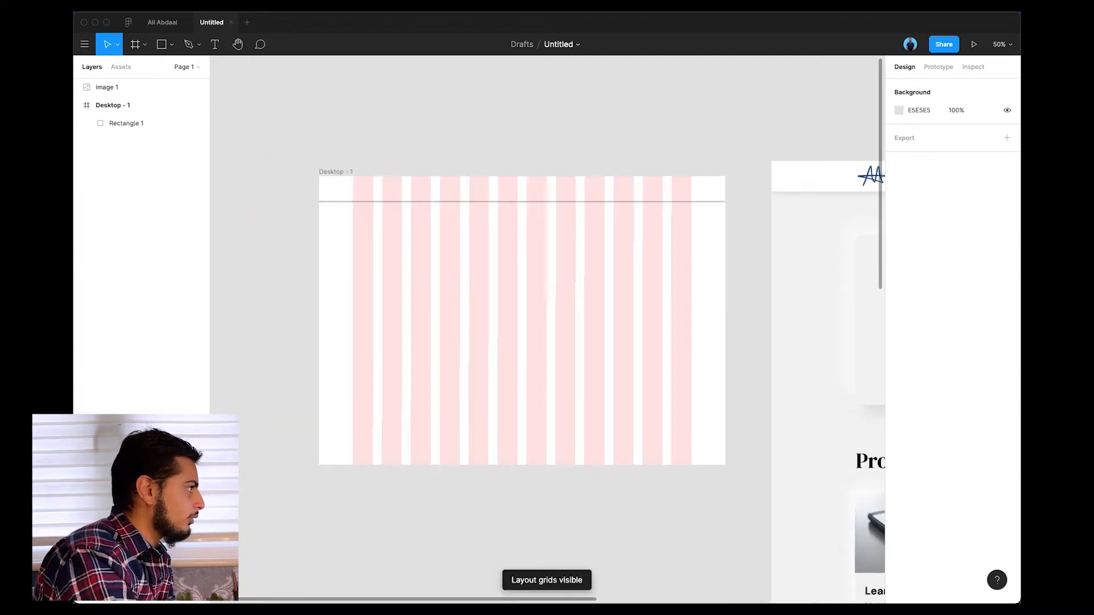
scroll(523, 186, "up", 5)
scroll(522, 186, "up", 5)
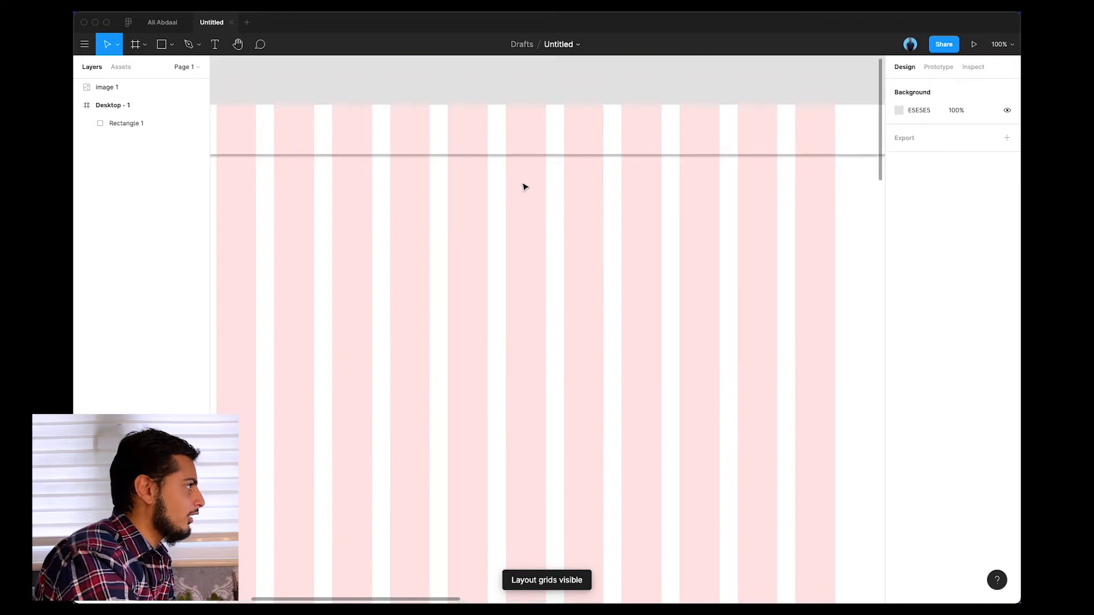
- Draw a text box in the navbar and type 'Ali's Main Site'
key("t")
left_click_drag(506, 166, 661, 194)
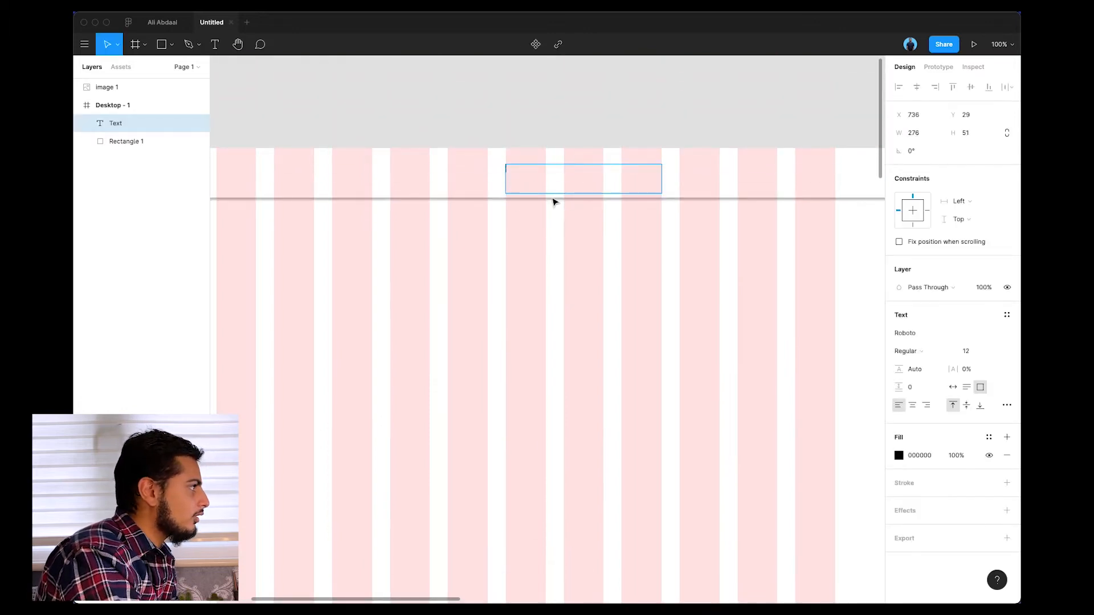
scroll(549, 199, "right", 10)
scroll(547, 199, "left", 15)
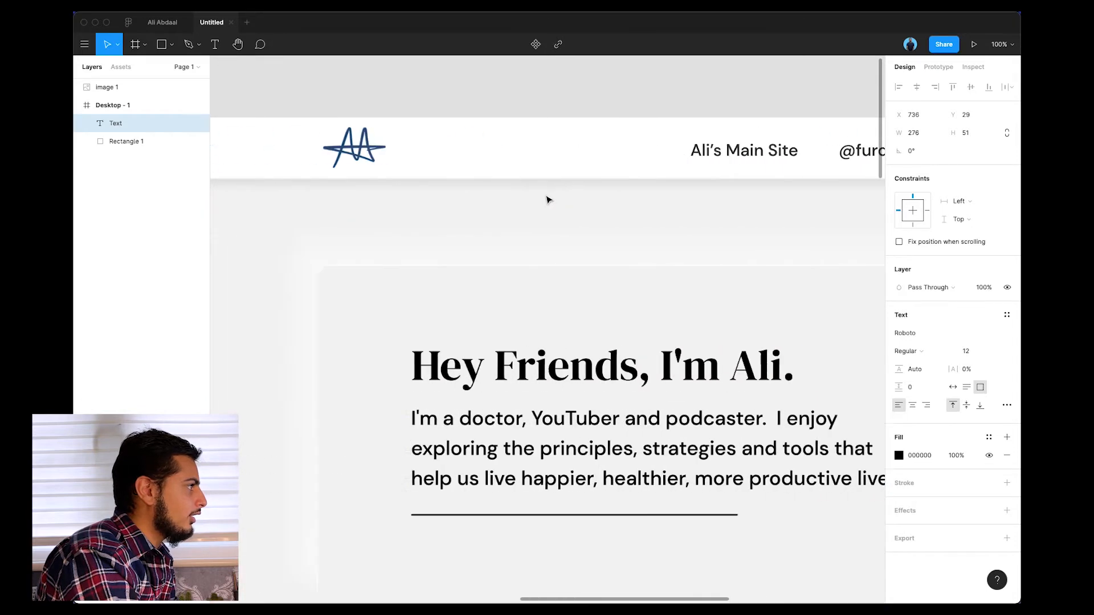
scroll(687, 206, "right", 8)
type("Ali's Main")
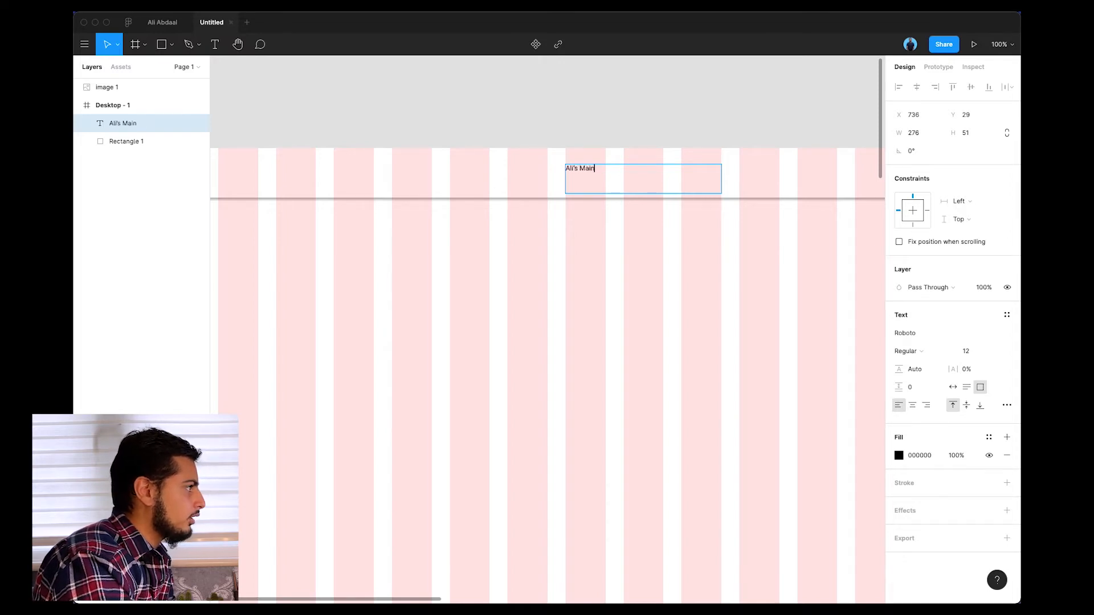
key("super+a")
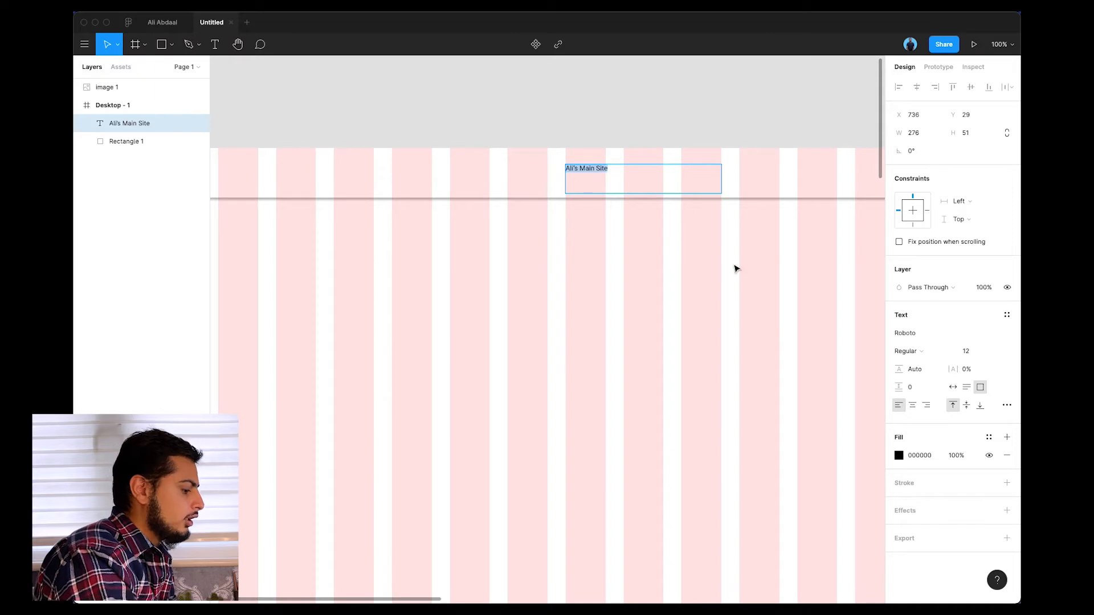
key("super+minus")
scroll(735, 268, "right", 5)
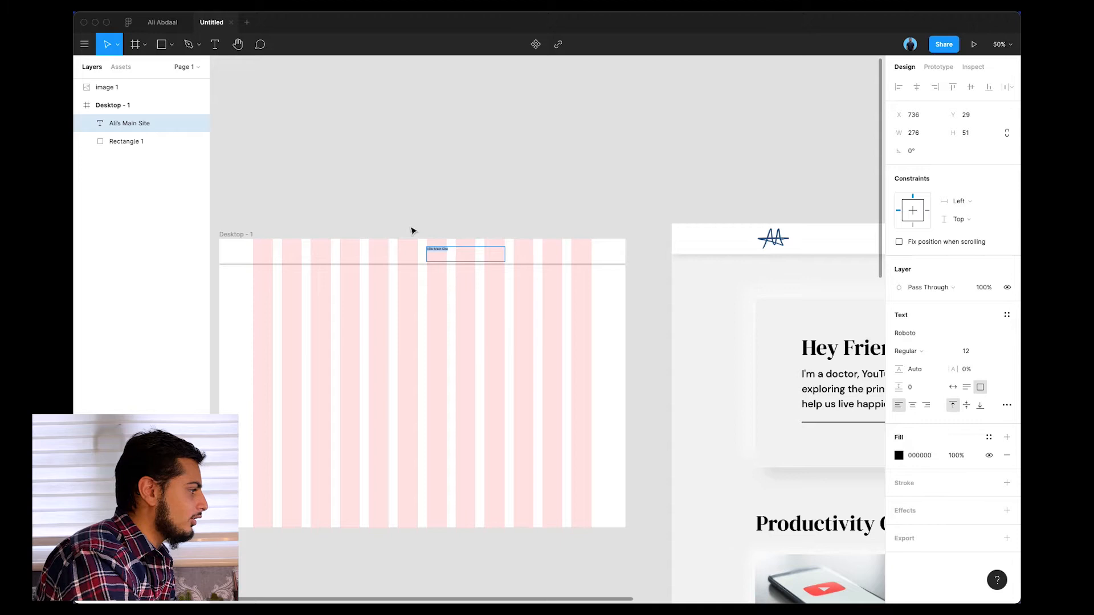
key("super+equal")
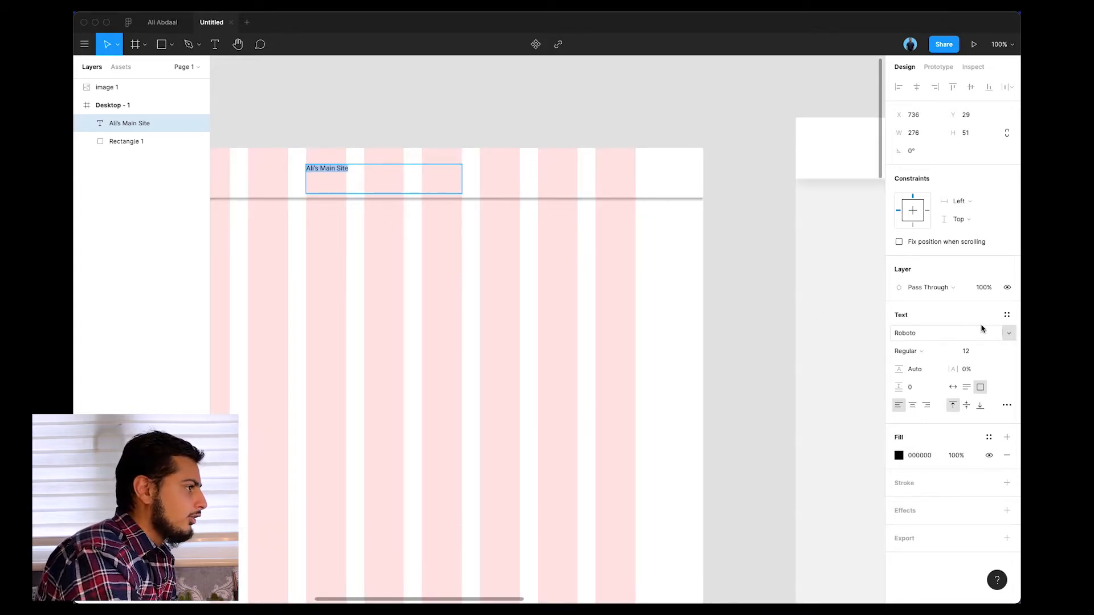
- Change the 'Ali's Main Site' font family from Roboto to DM Sans
left_click(1014, 334)
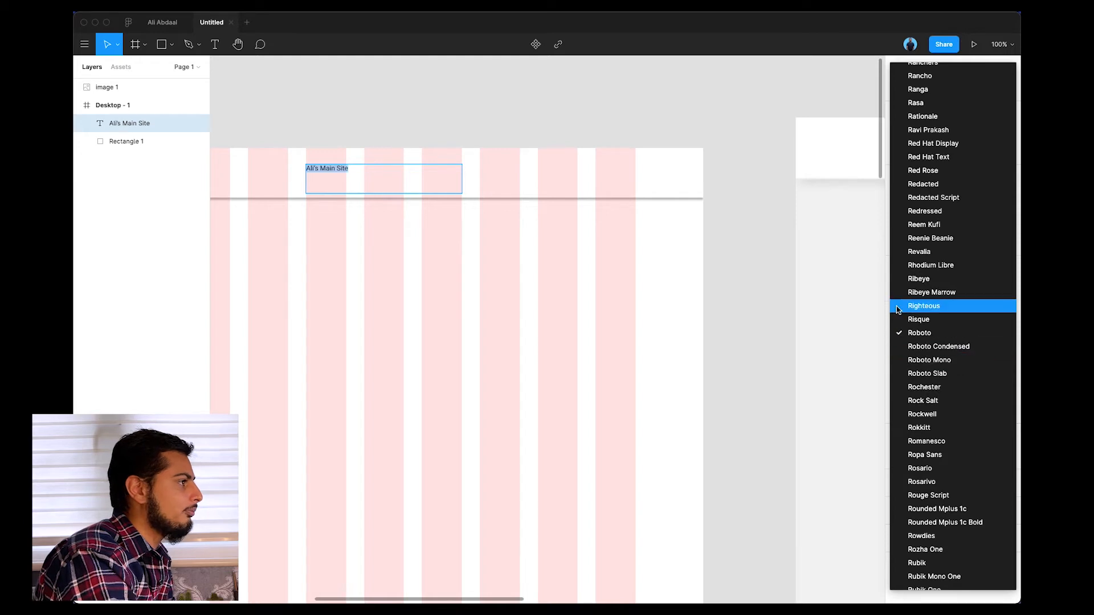
scroll(957, 302, "up", 15)
scroll(965, 296, "up", 20)
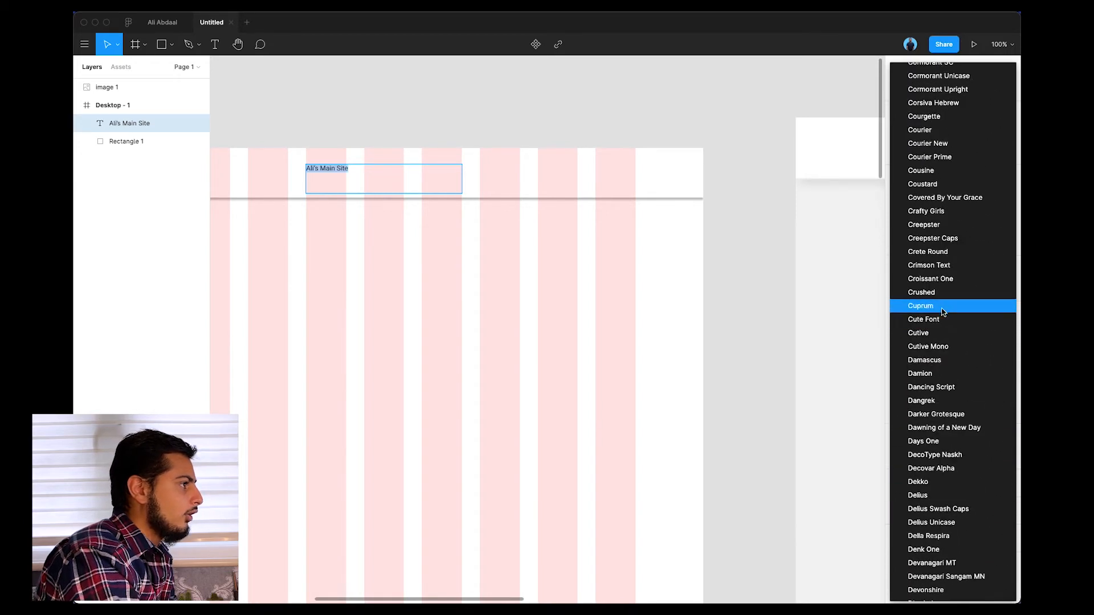
scroll(977, 196, "up", 10)
scroll(976, 196, "up", 20)
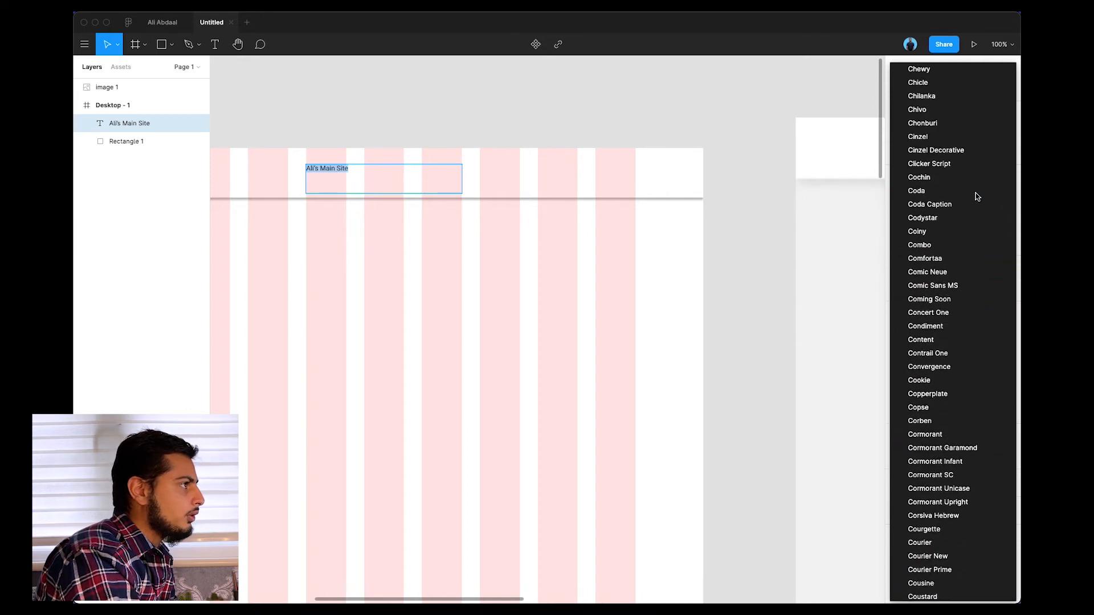
scroll(967, 271, "down", 15)
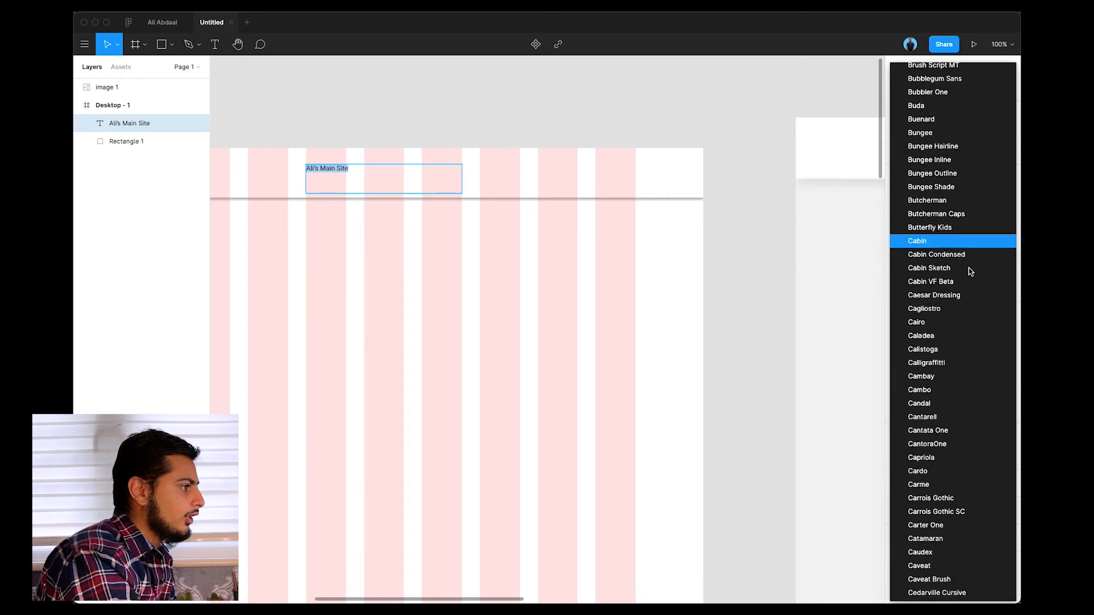
scroll(932, 492, "down", 20)
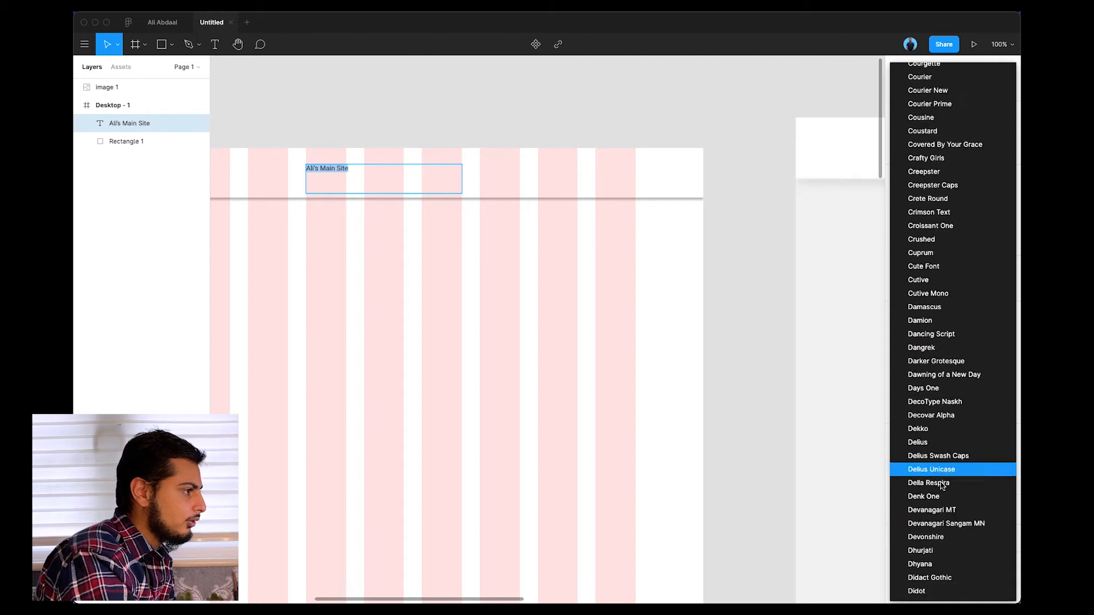
scroll(942, 485, "down", 3)
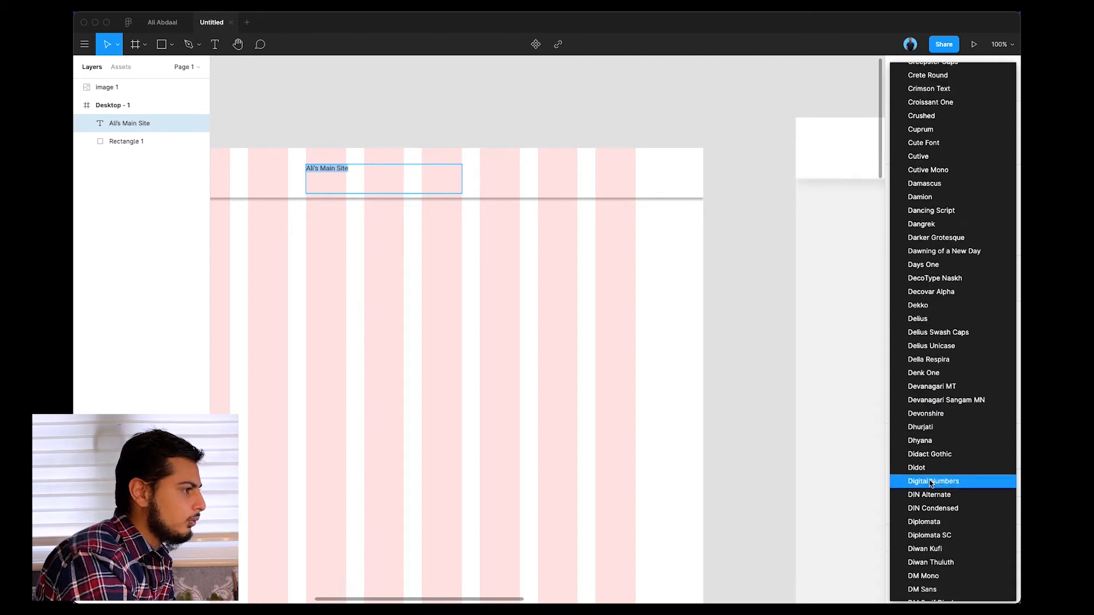
scroll(940, 496, "down", 4)
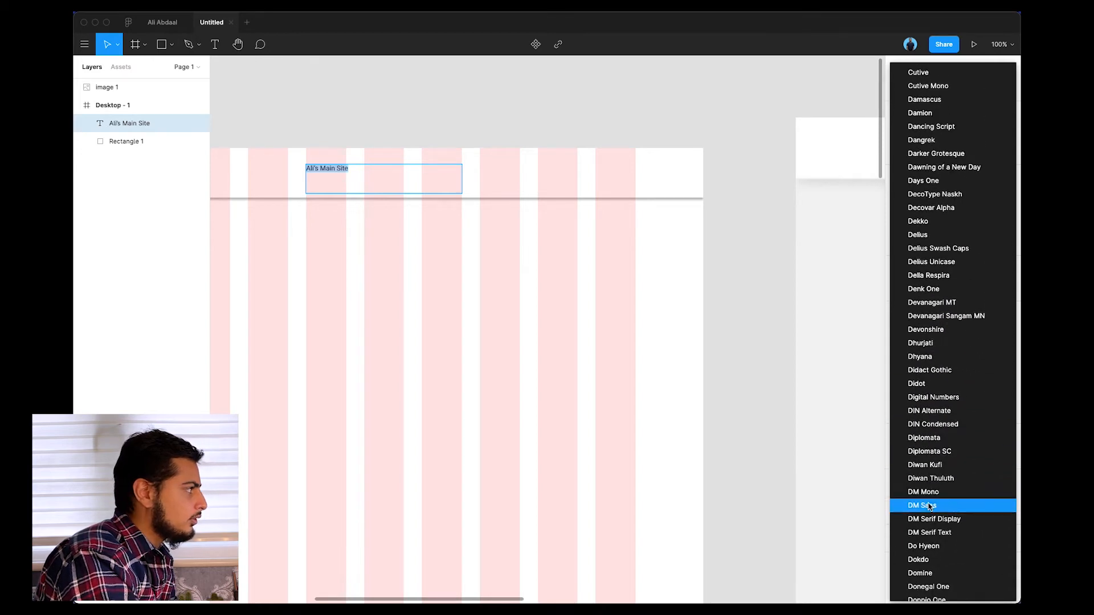
left_click(926, 505)
scroll(746, 297, "right", 2)
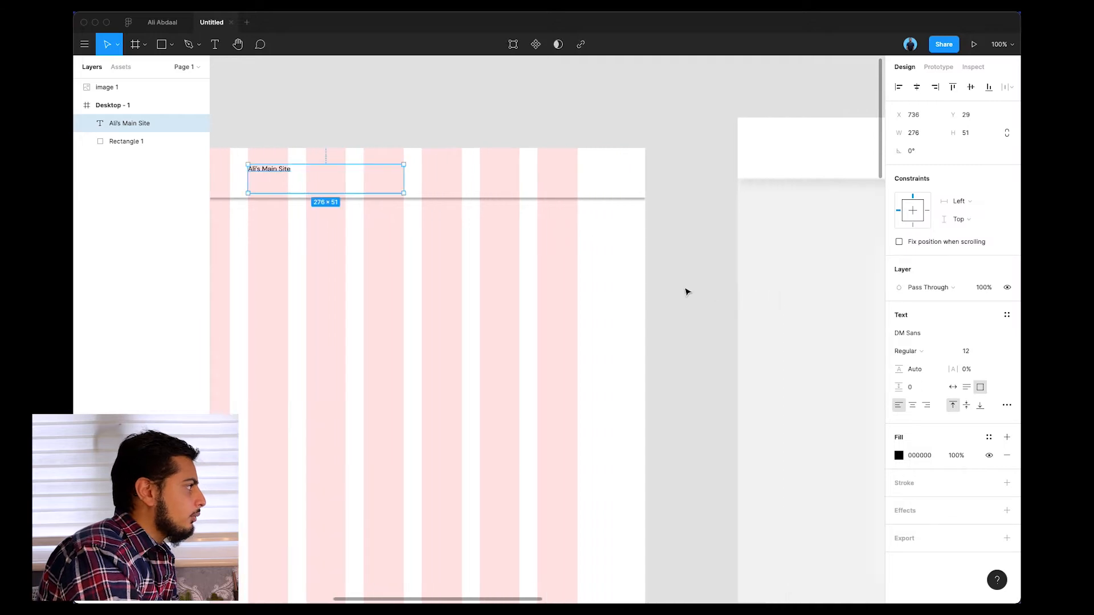
scroll(283, 110, "left", 3)
- Inspect the Nav Text style on the reference file's 'Ali's Main Site' text
left_click(162, 22)
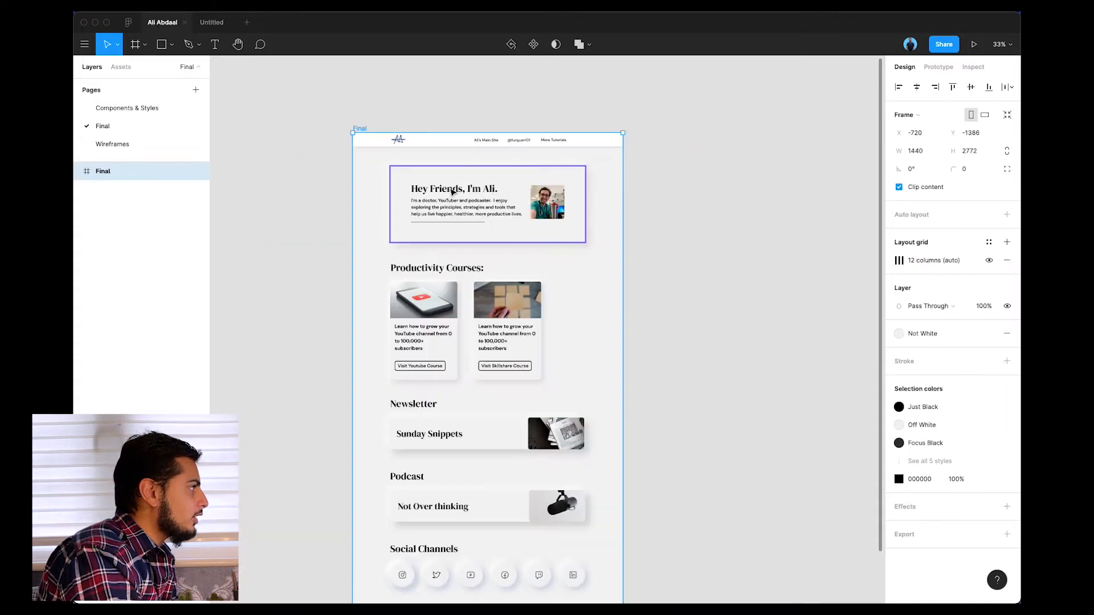
double_click(483, 140)
double_click(485, 143)
left_click(923, 324)
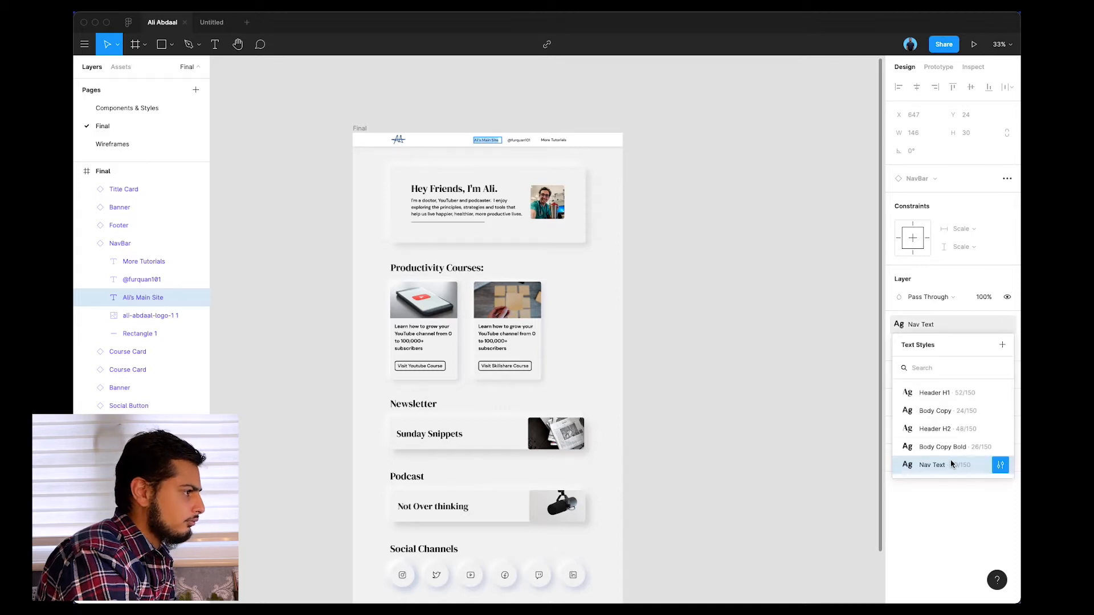
left_click(1000, 466)
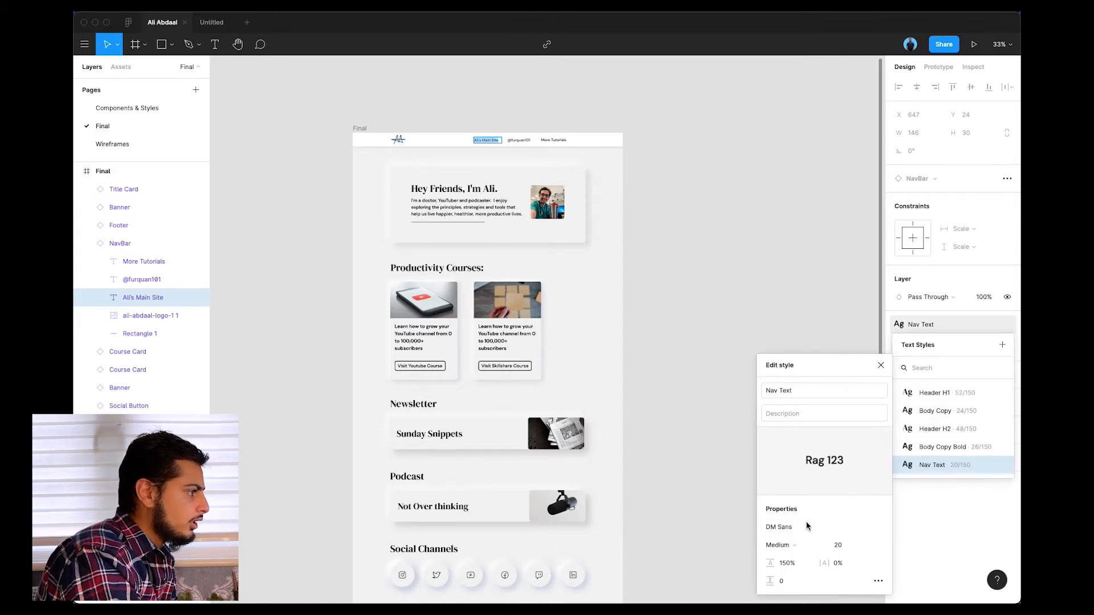
- In Untitled, set the nav text to Medium weight at size 20
left_click(210, 23)
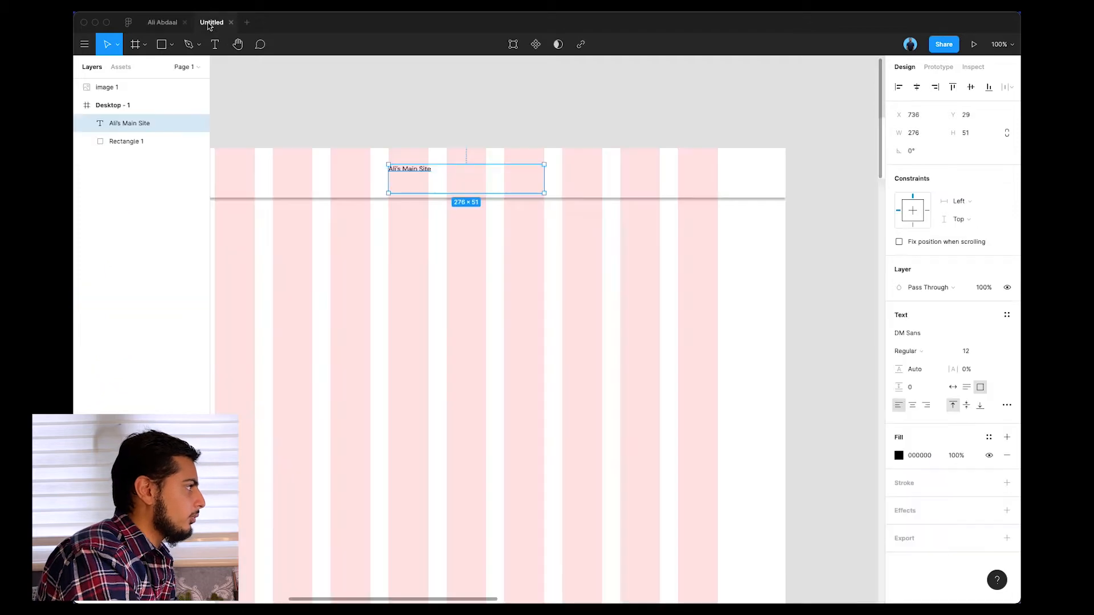
left_click(921, 351)
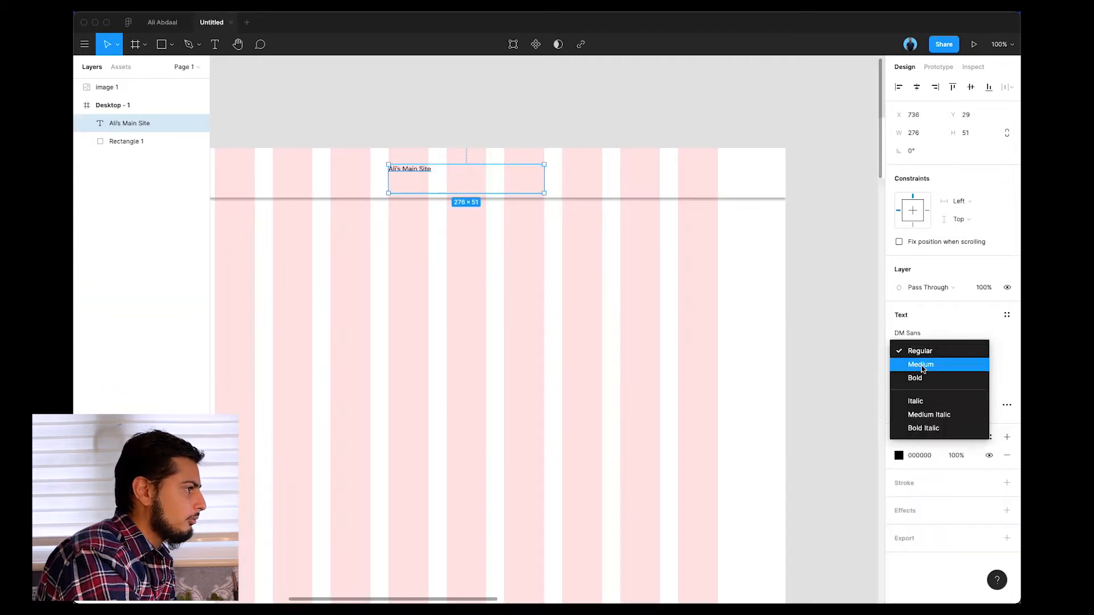
left_click(926, 365)
left_click(973, 355)
type("20")
key("Return")
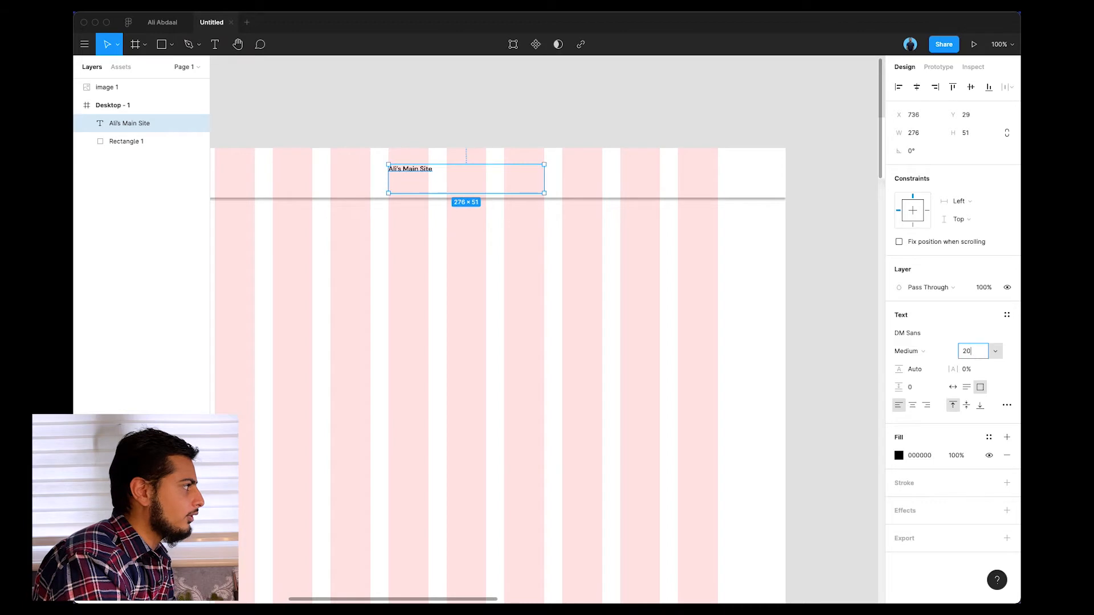
left_click(997, 355)
left_click(964, 354)
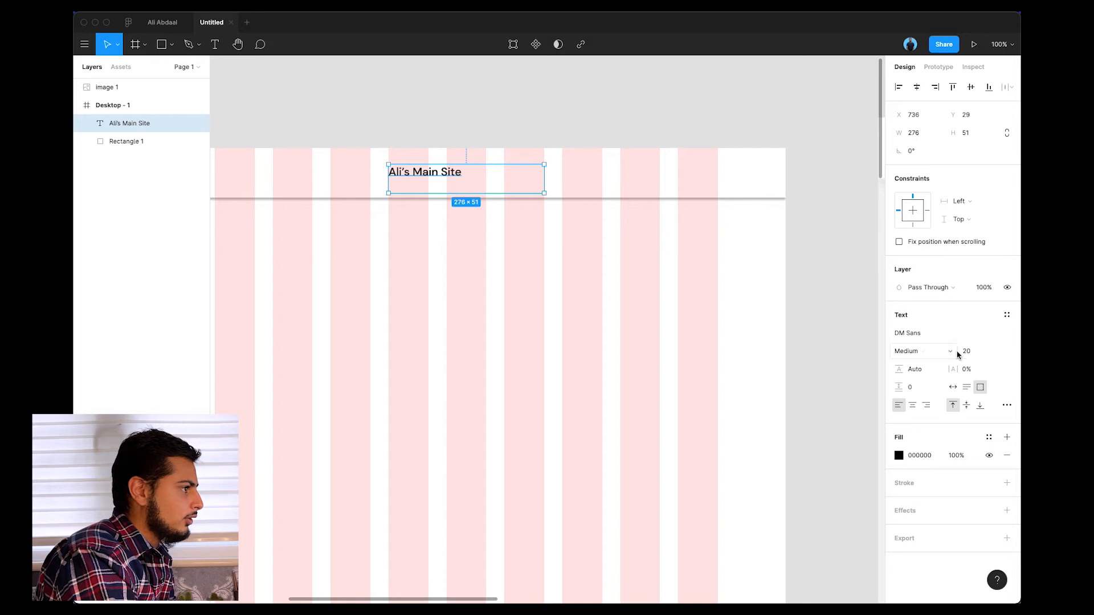
- Restore the font size to 20 after testing sizes, and set the text box to auto width
left_click_drag(959, 352, 960, 352)
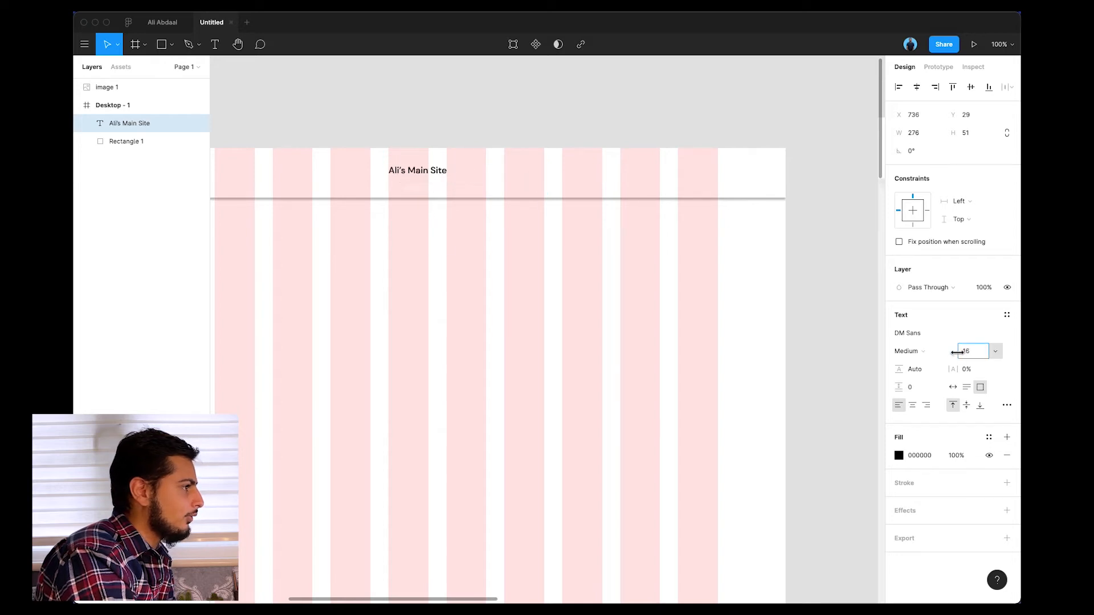
left_click(967, 352)
type("20")
key("Return")
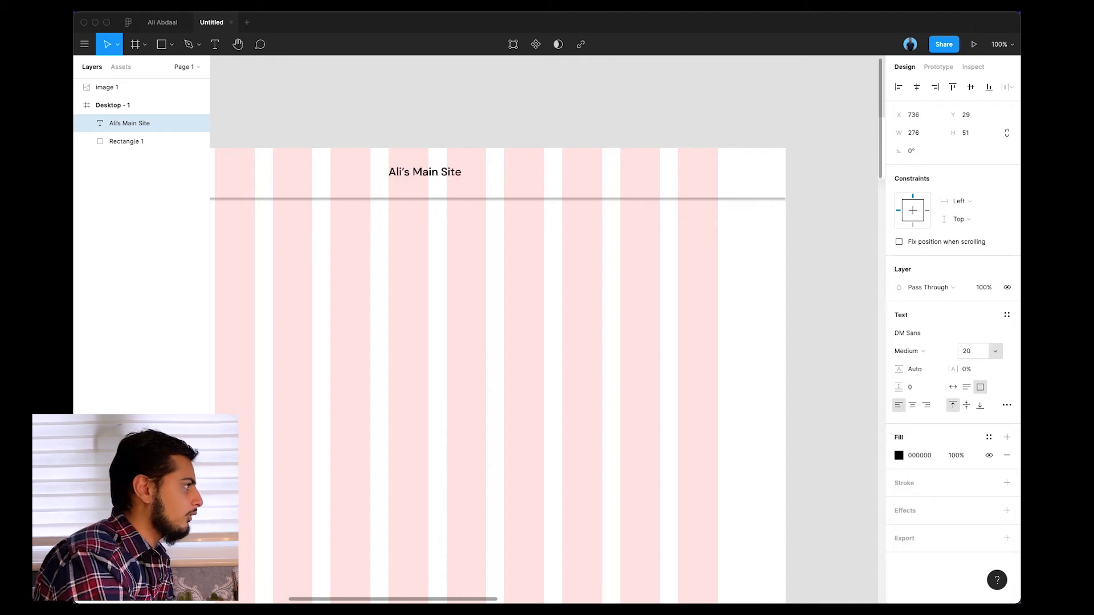
scroll(458, 114, "up", 2)
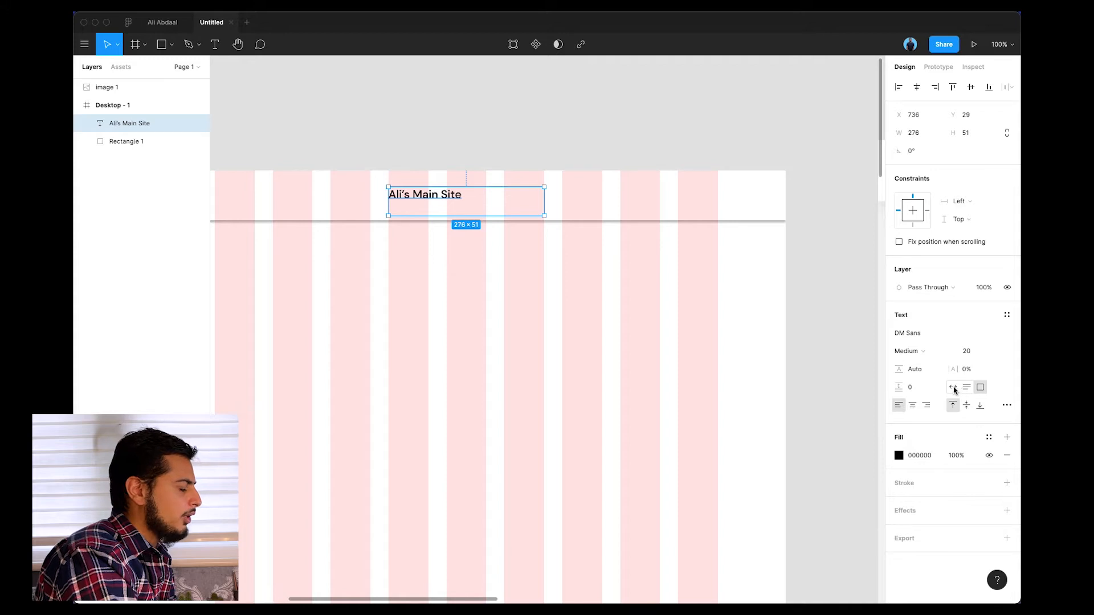
left_click(953, 388)
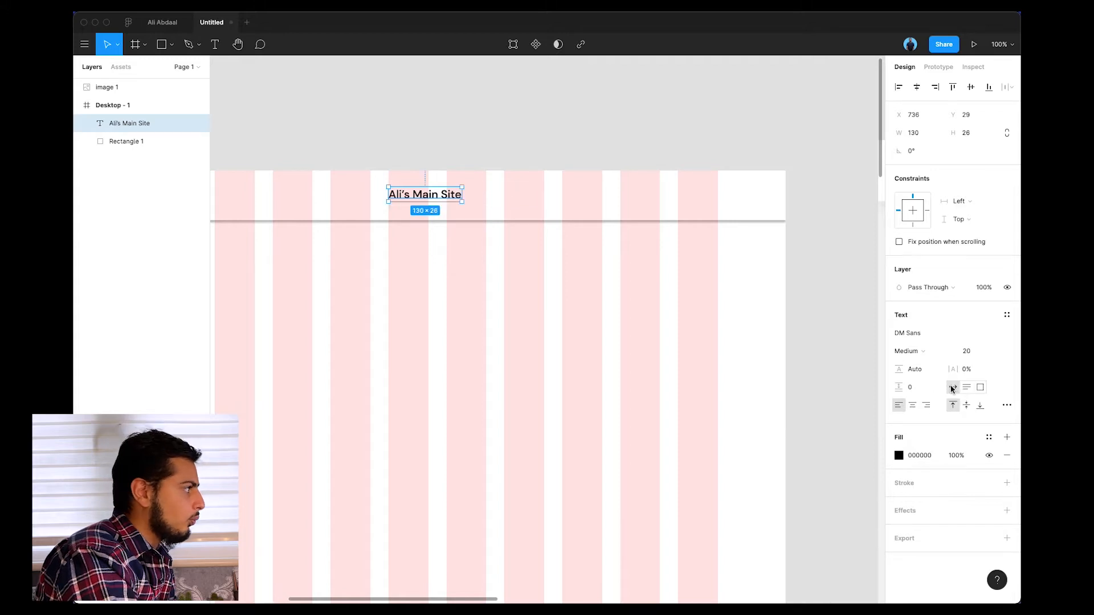
- Undo stray characters typed into the nav text and return to the Ali Abdaal file
double_click(439, 195)
type("sadasdas")
key("super+z")
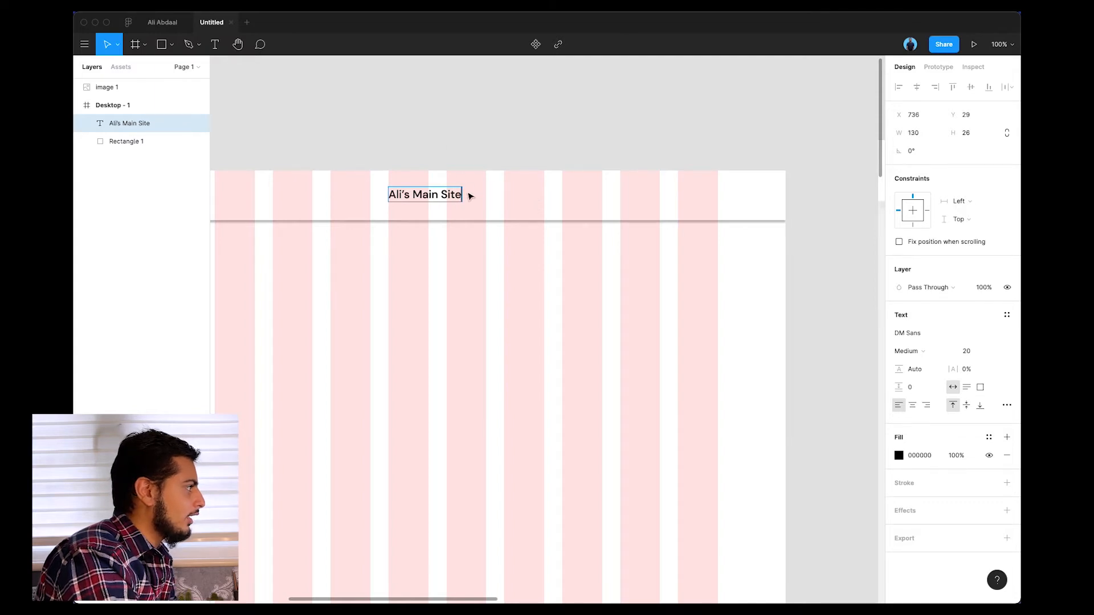
left_click(162, 22)
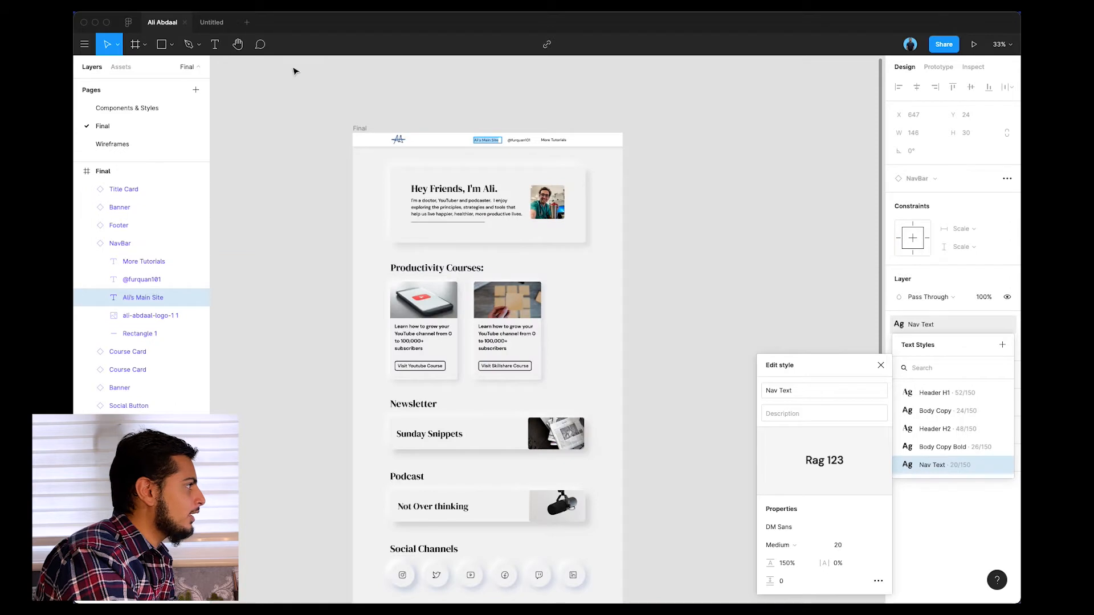
- Shift Ali's Main Site left and duplicate it into the social-handle and More Tutorials nav links
left_click(212, 24)
left_click_drag(420, 199, 474, 200)
left_click_drag(474, 201, 589, 202, "alt")
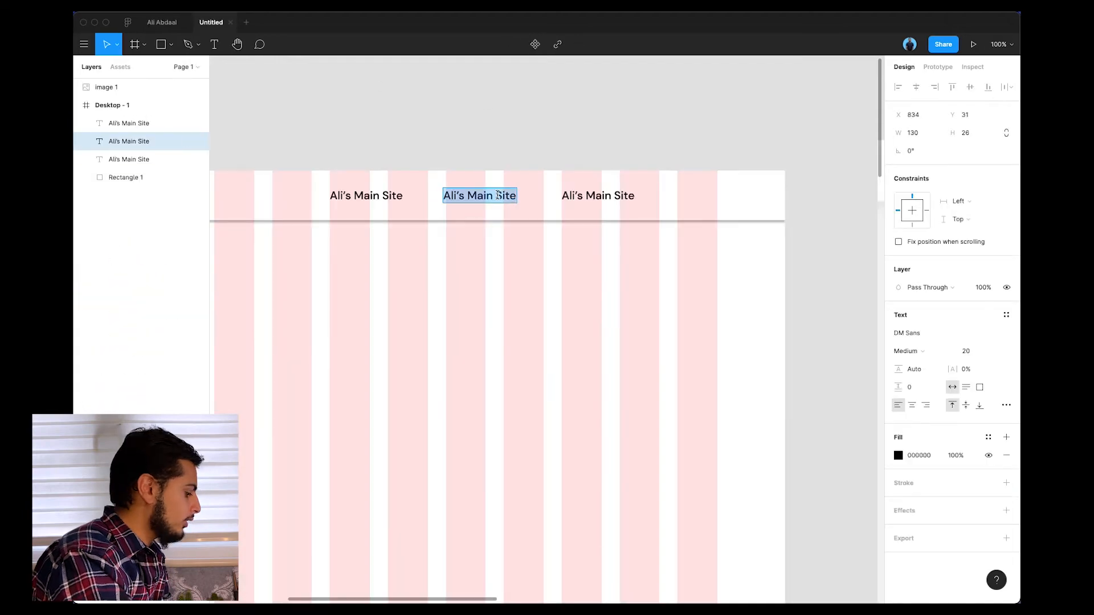
type("@furquan101")
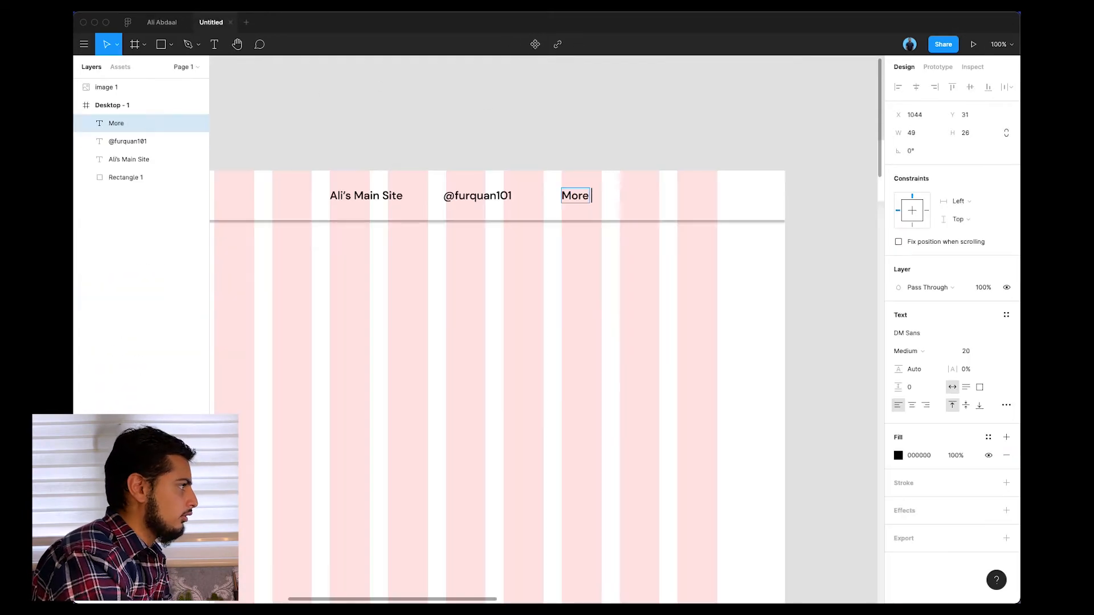
type("Tutorials")
key("Escape")
key("Escape")
key("minus")
- Inspect the logo image in the reference navbar, then return to the Untitled working file
scroll(430, 170, "right", 2)
scroll(430, 170, "up", 2)
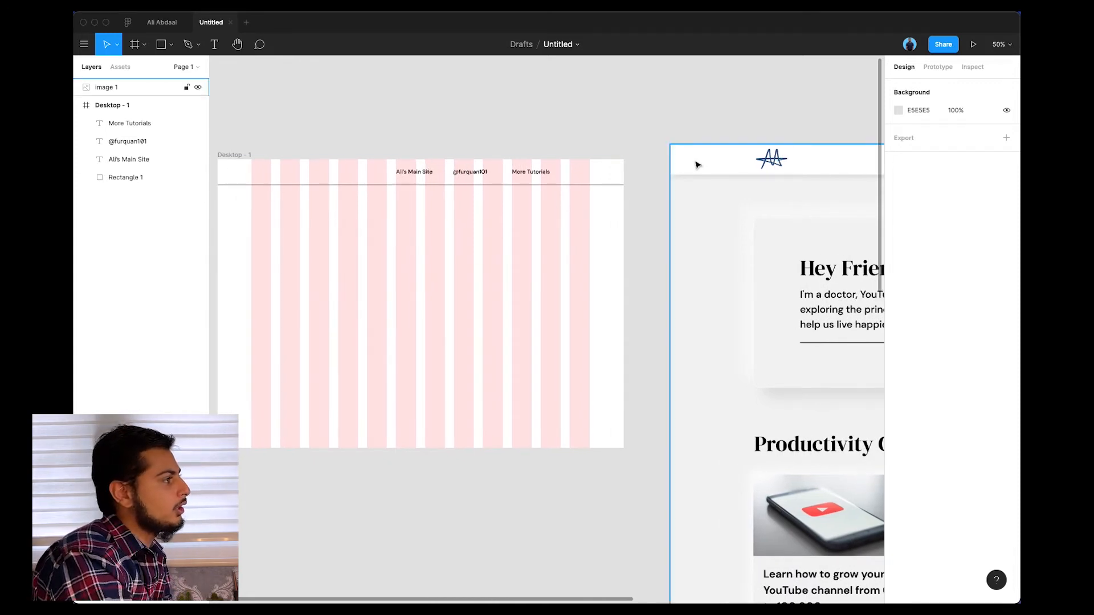
scroll(376, 134, "left", 1)
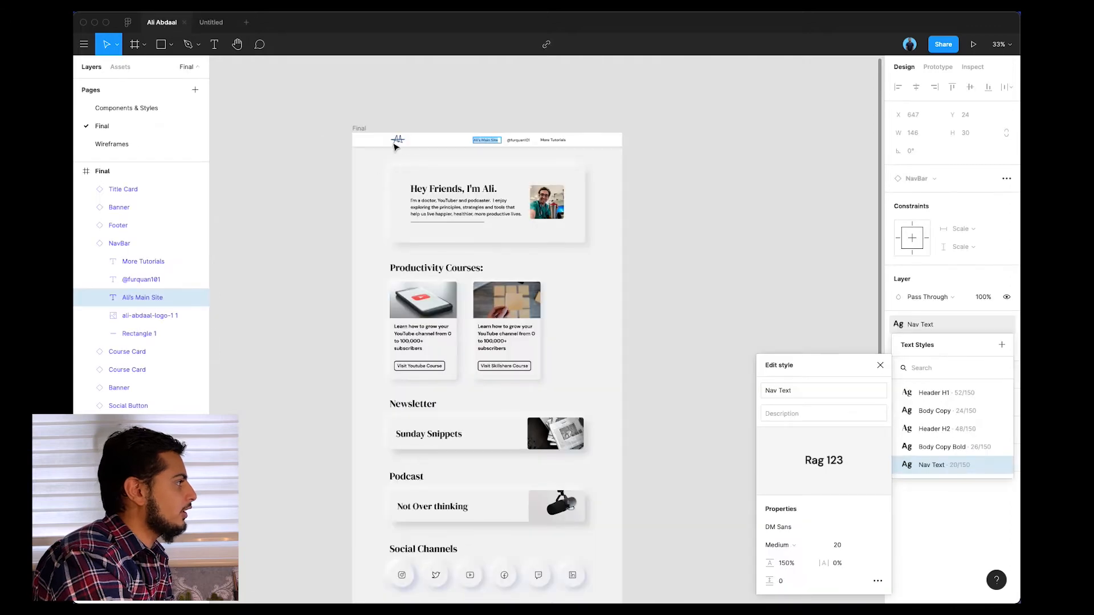
double_click(396, 146)
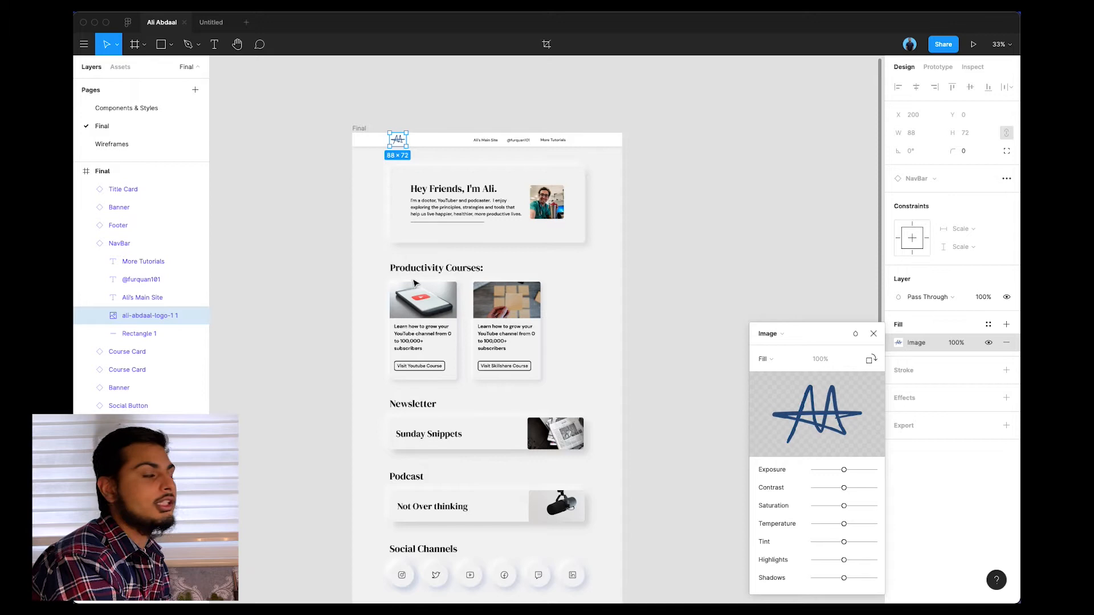
left_click(206, 25)
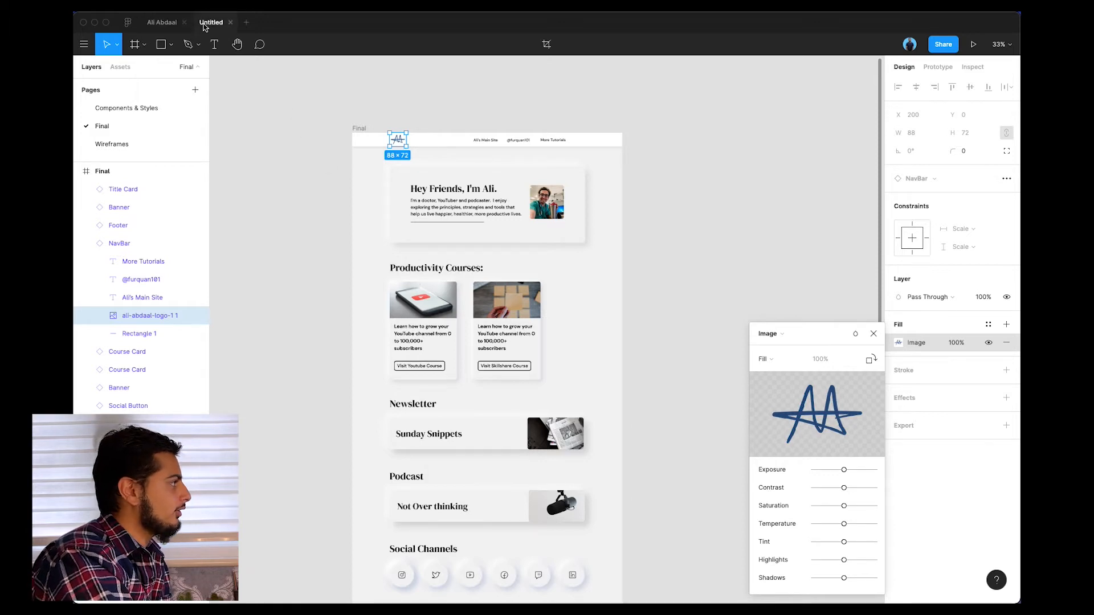
scroll(353, 146, "left", 2)
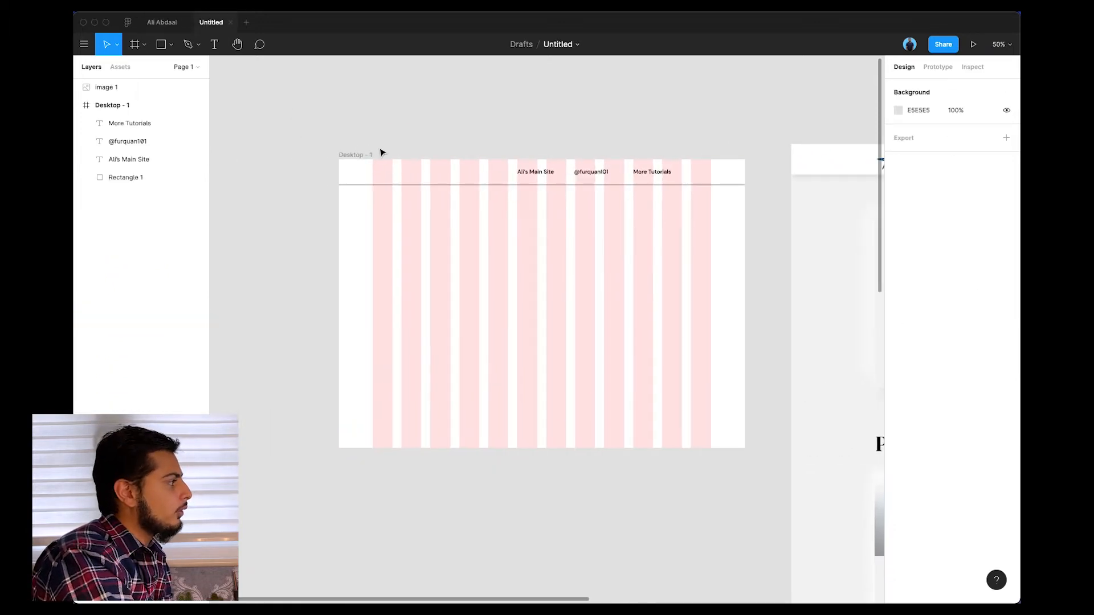
scroll(381, 152, "right", 1)
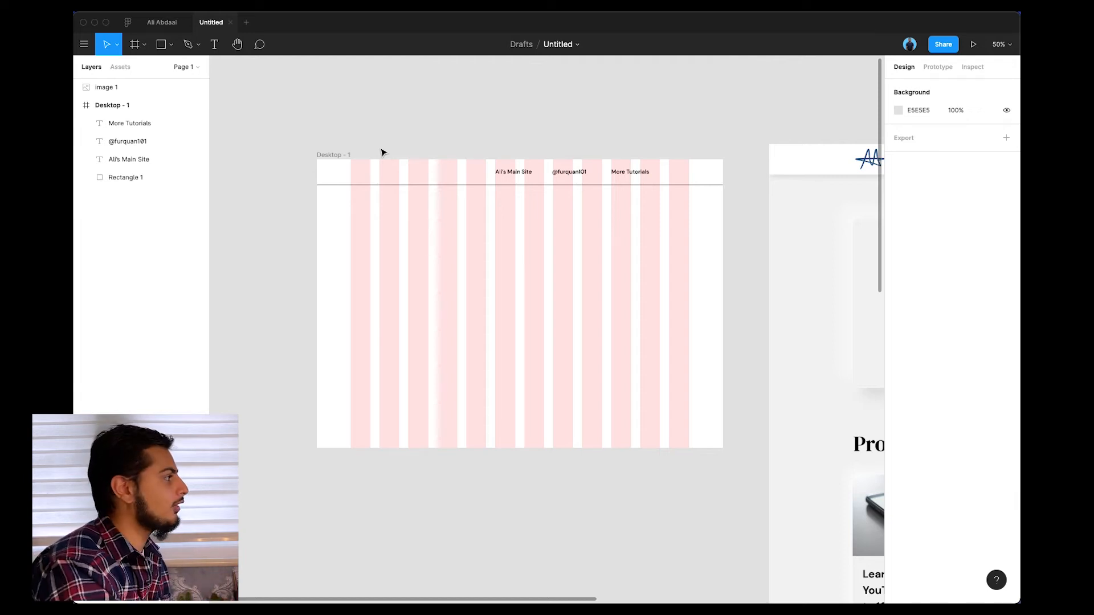
scroll(376, 175, "up", 2)
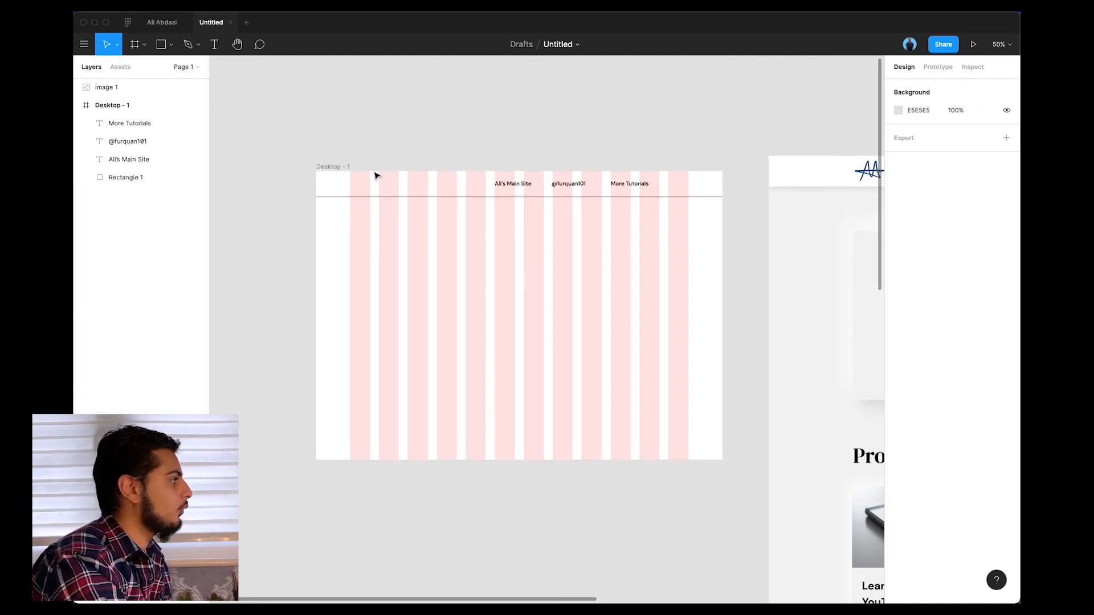
- Scroll the Final design into view and select the Desktop - 2 frame beside it
left_click(333, 165)
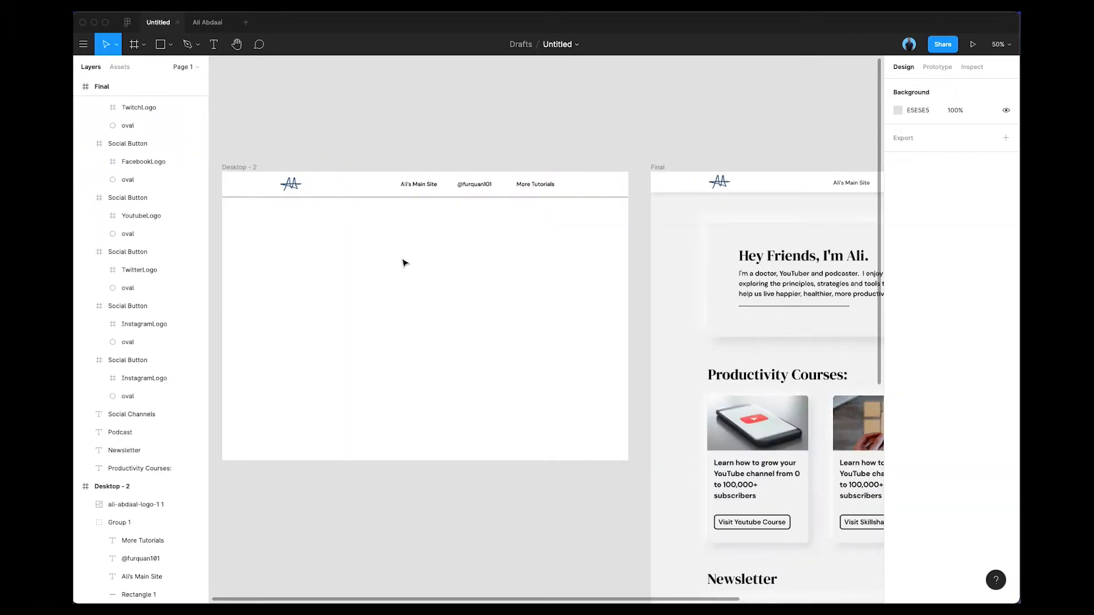
scroll(393, 258, "right", 5)
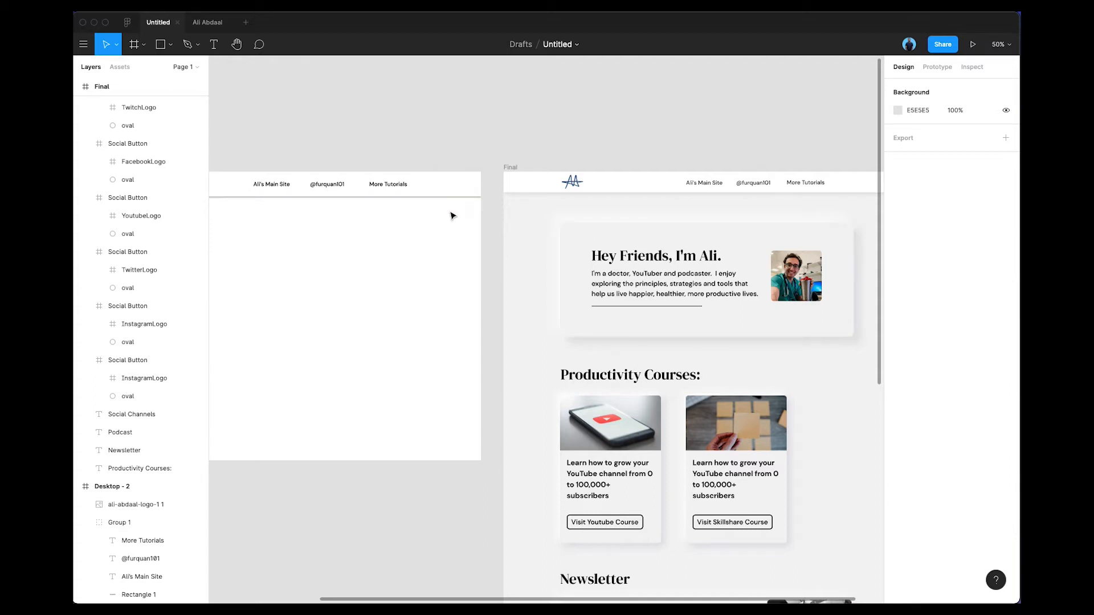
scroll(551, 219, "left", 2)
scroll(574, 222, "left", 5)
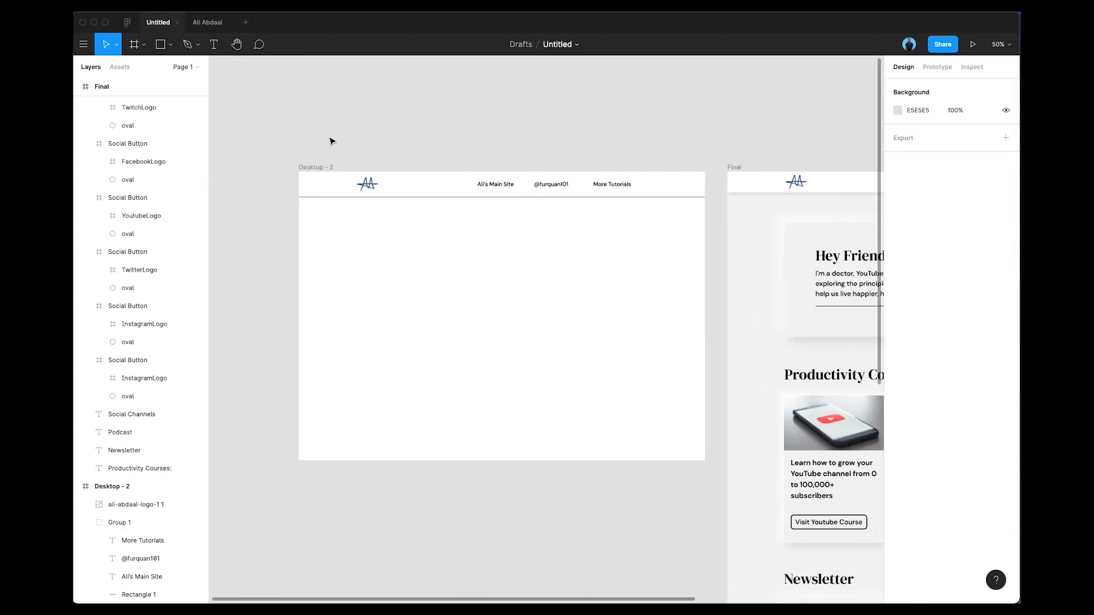
left_click(340, 168)
scroll(382, 162, "right", 6)
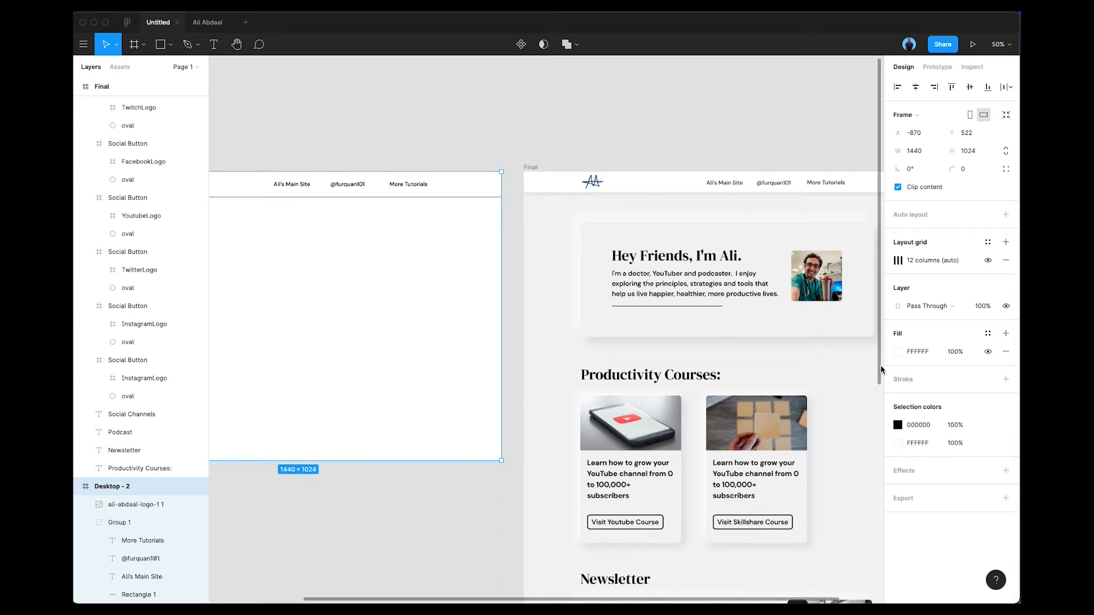
- Sample the light grey F3F3F3 from the Final frame as Desktop - 2's background fill
left_click(898, 352)
left_click(765, 478)
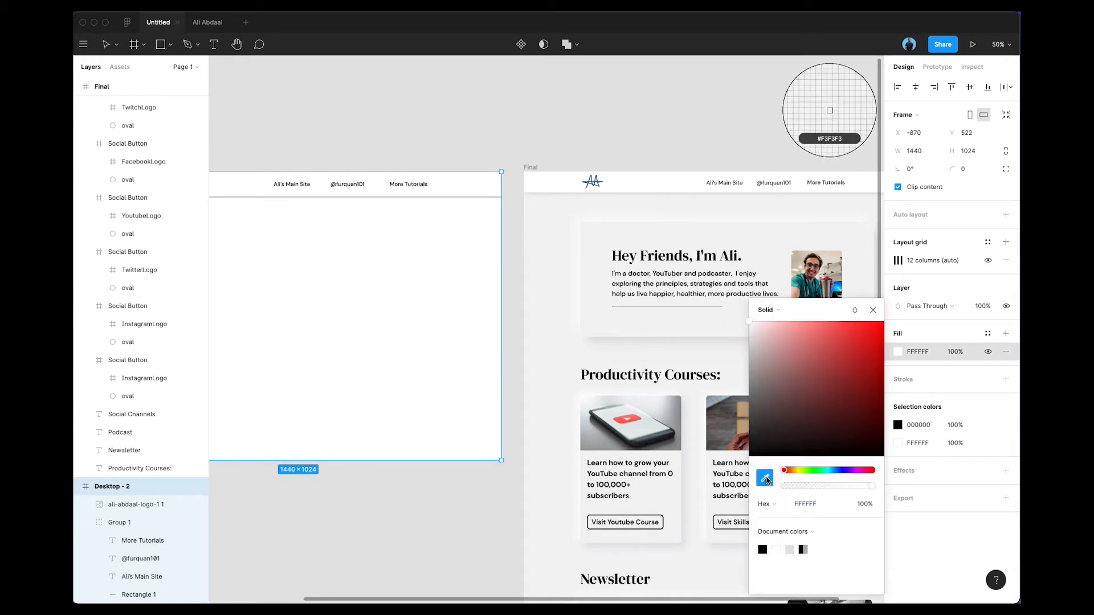
left_click(556, 244)
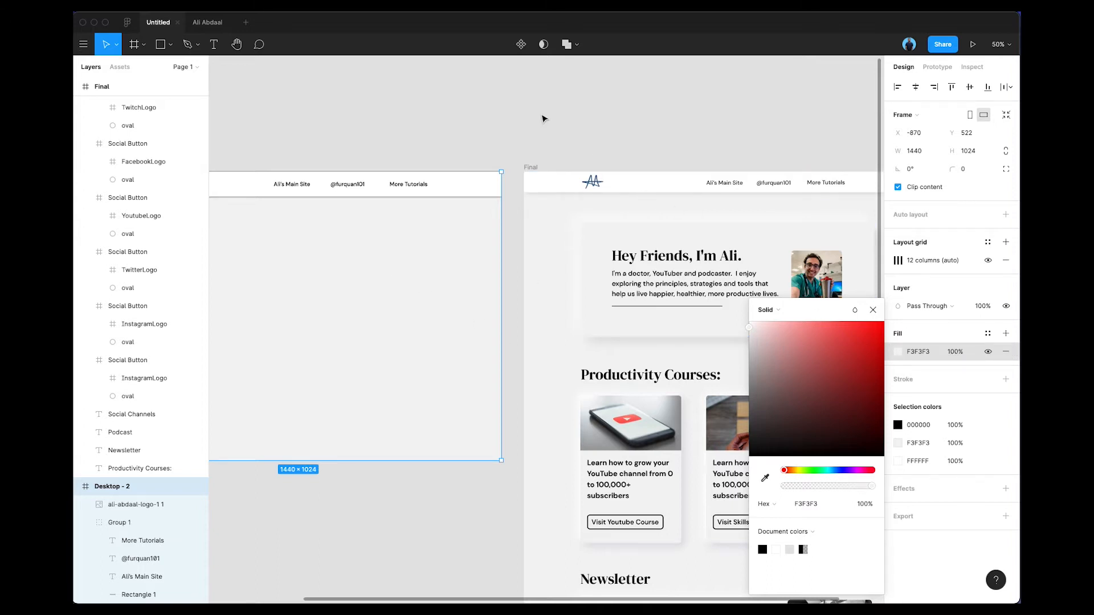
left_click(564, 152)
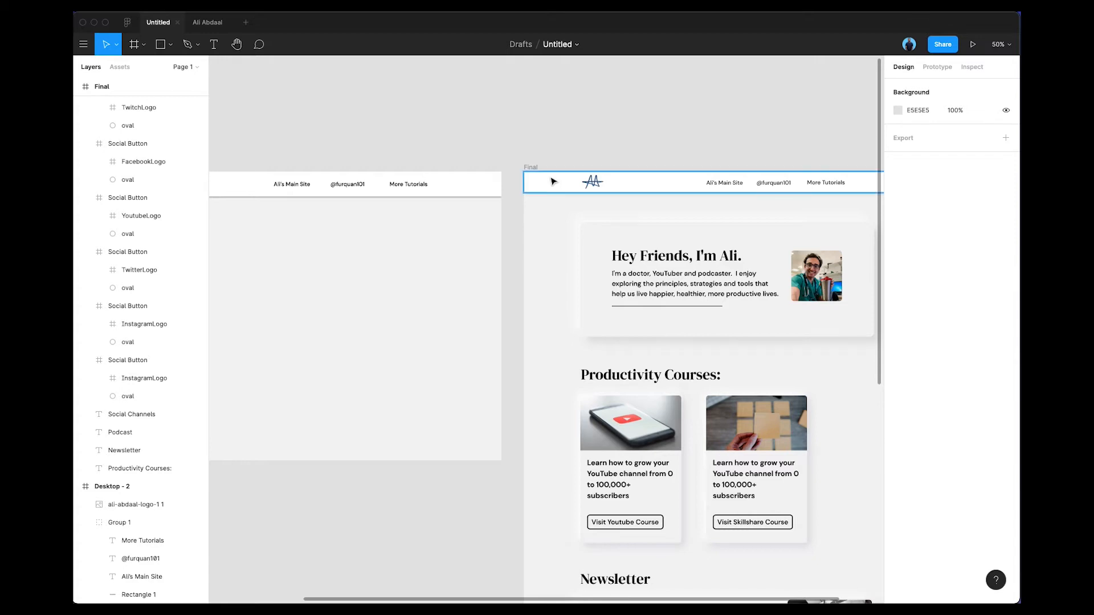
- With layout grids showing, draw a rectangle below the Desktop - 2 navbar, sized against Final's title card
scroll(526, 166, "left", 2)
scroll(526, 165, "left", 3)
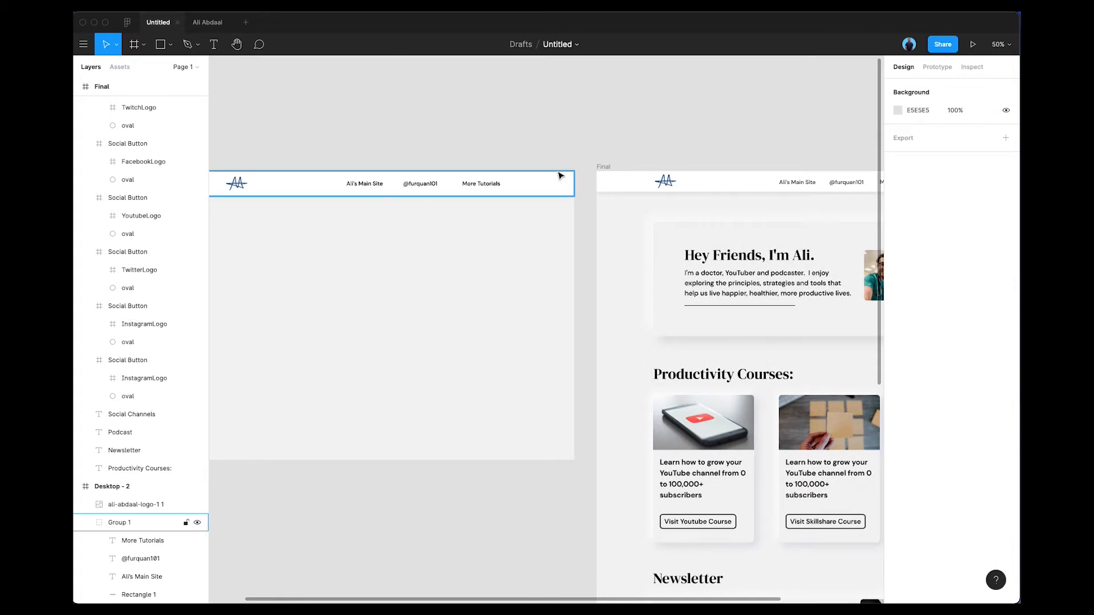
scroll(558, 177, "left", 2)
key("ctrl+g")
scroll(616, 218, "right", 2)
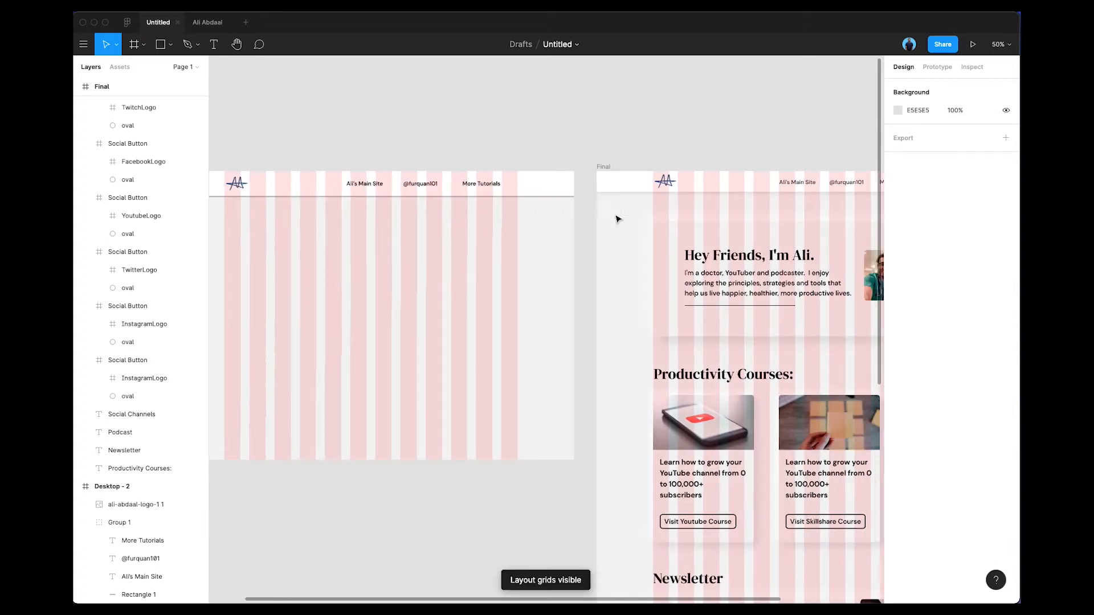
left_click(673, 240)
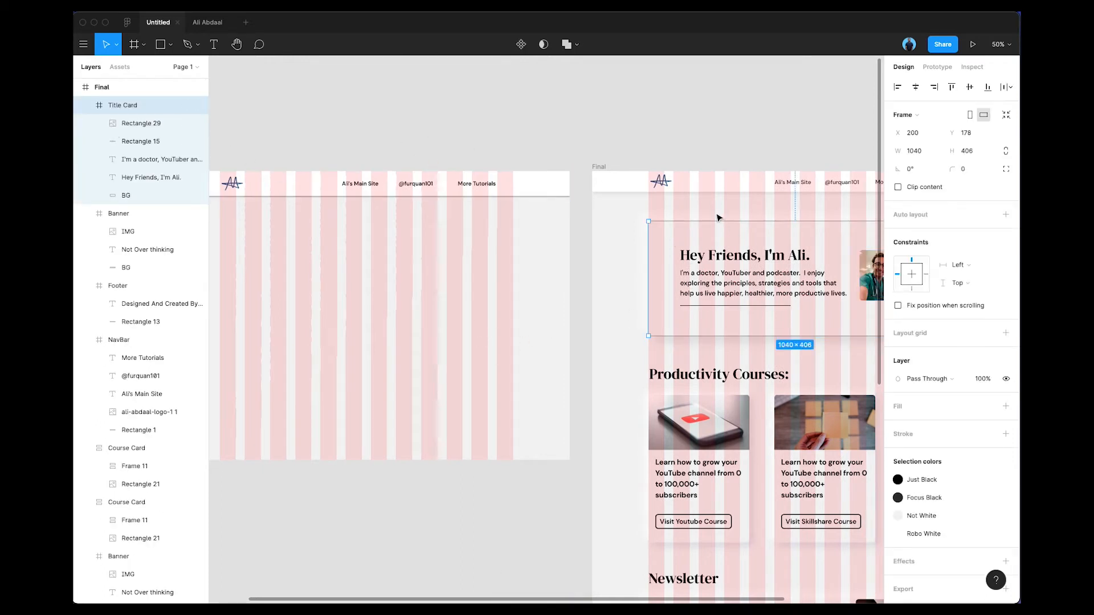
key("ctrl+g")
scroll(524, 232, "left", 2)
key("ctrl+g")
scroll(473, 224, "left", 3)
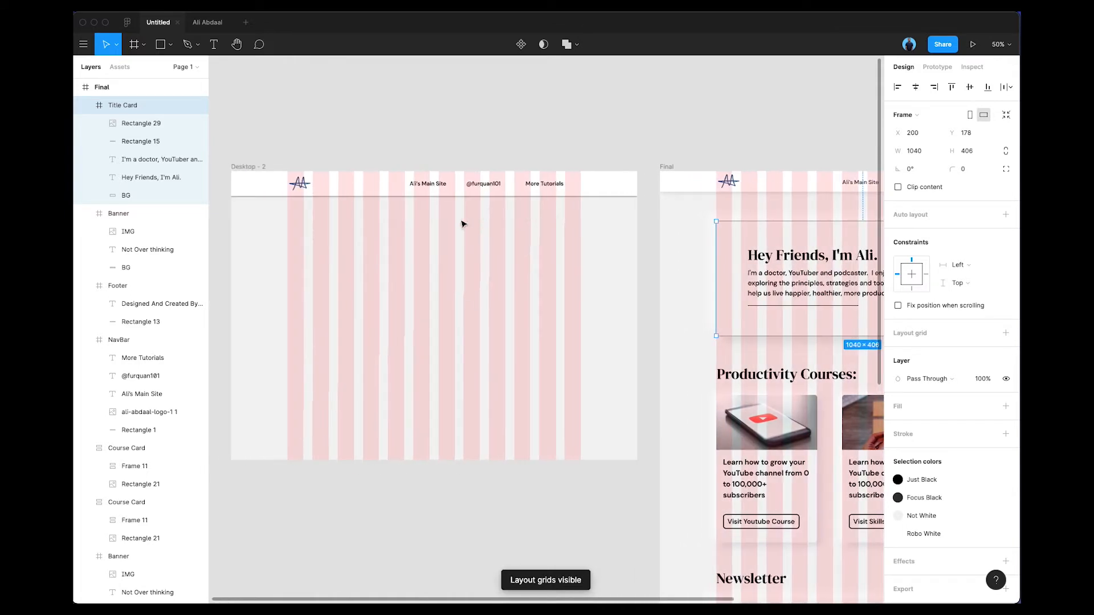
key("r")
left_click_drag(289, 222, 580, 338)
- Nudge the new rectangle slightly upward and set its height to 406
left_click_drag(510, 290, 509, 283)
scroll(510, 285, "right", 2)
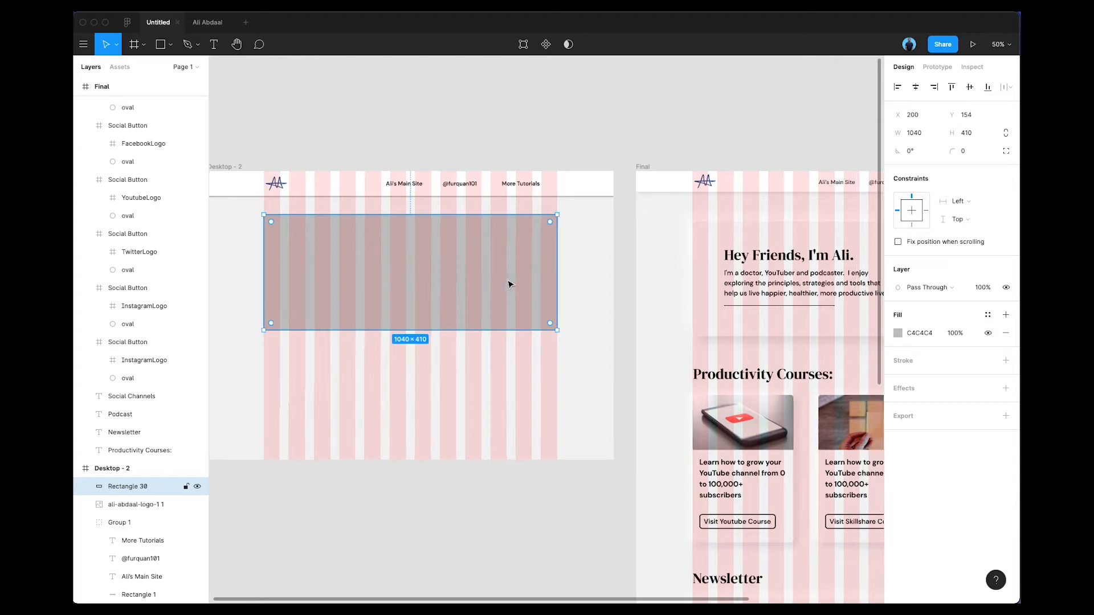
scroll(509, 283, "right", 3)
left_click(662, 241)
left_click(352, 220)
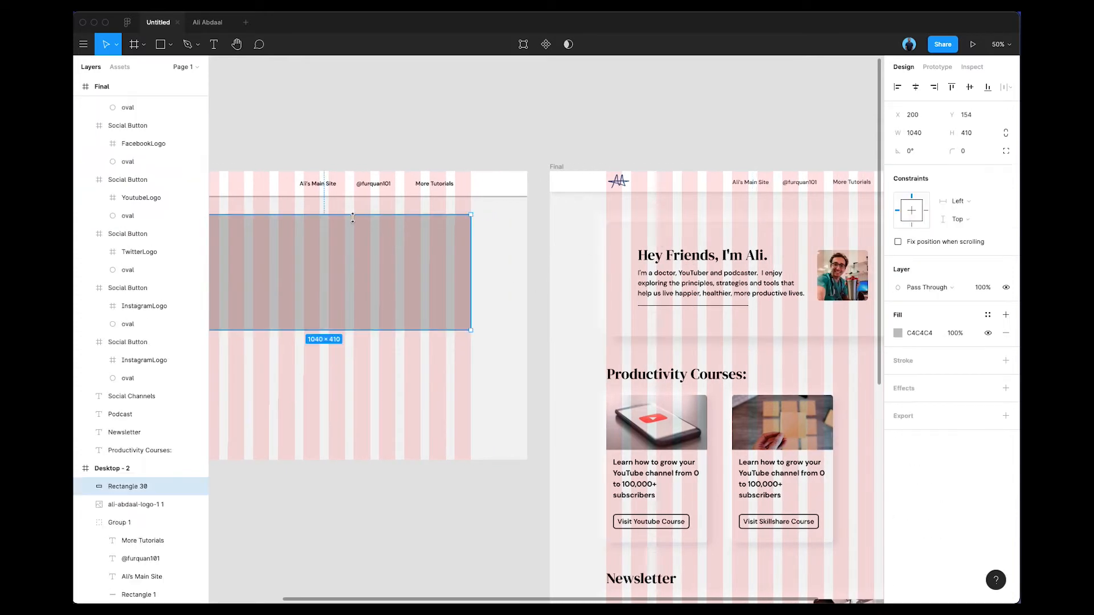
left_click(980, 134)
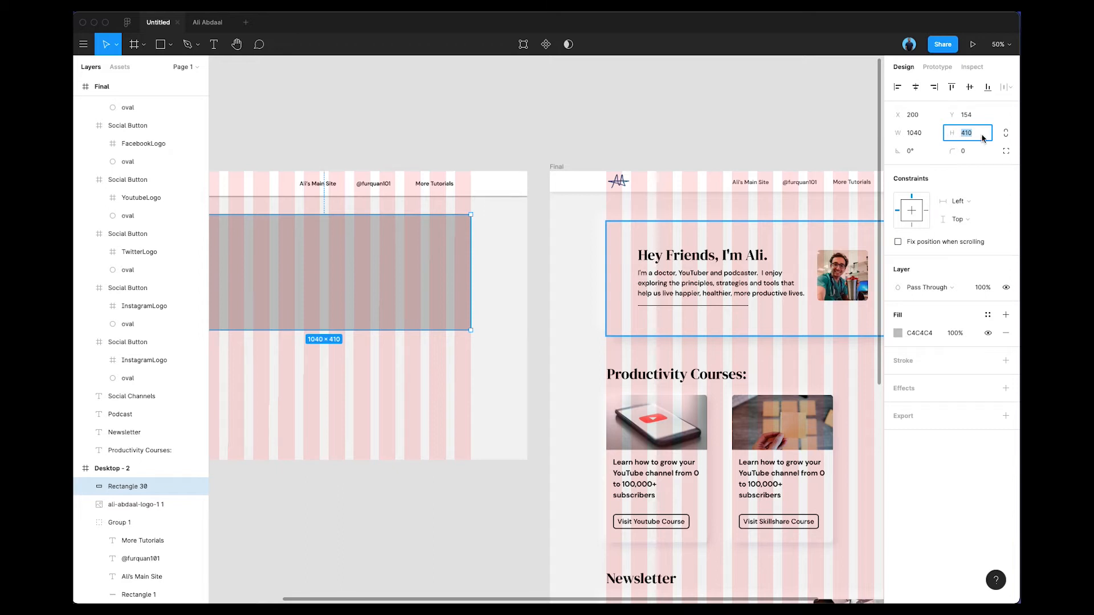
type("406")
key("Return")
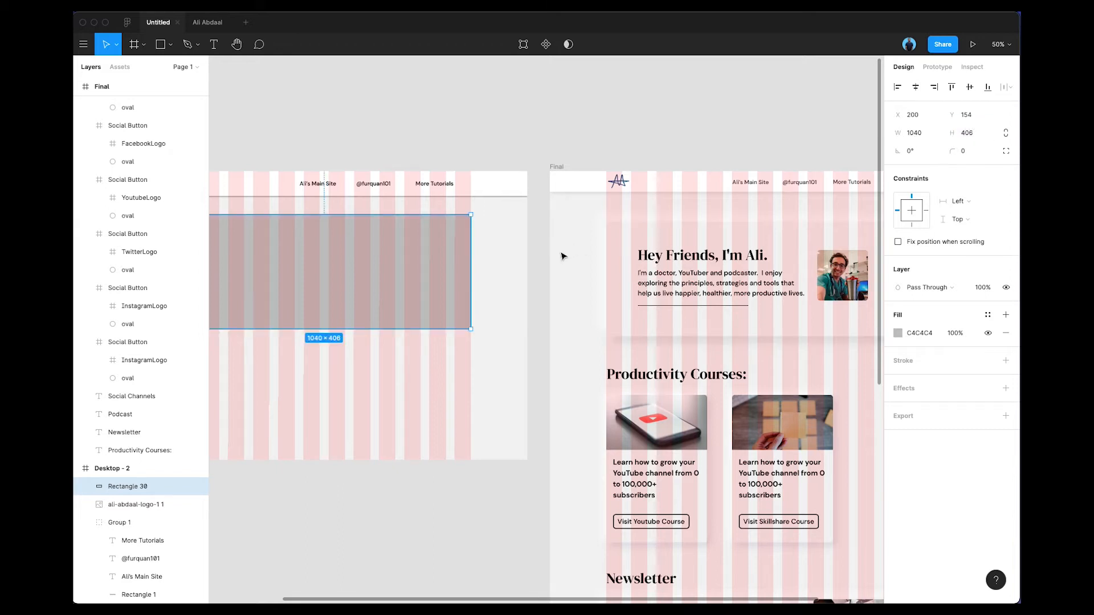
left_click(567, 254)
- Give the rectangle a 14 corner radius matching the reference card, then hide the layout grids
left_click(626, 239)
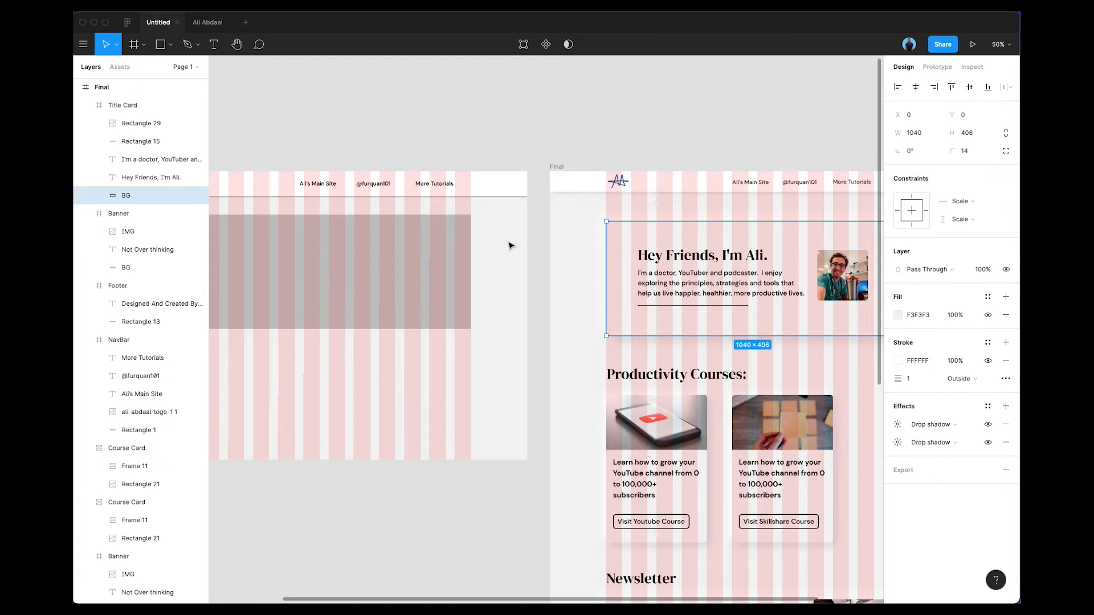
left_click(432, 256)
scroll(581, 210, "left", 2)
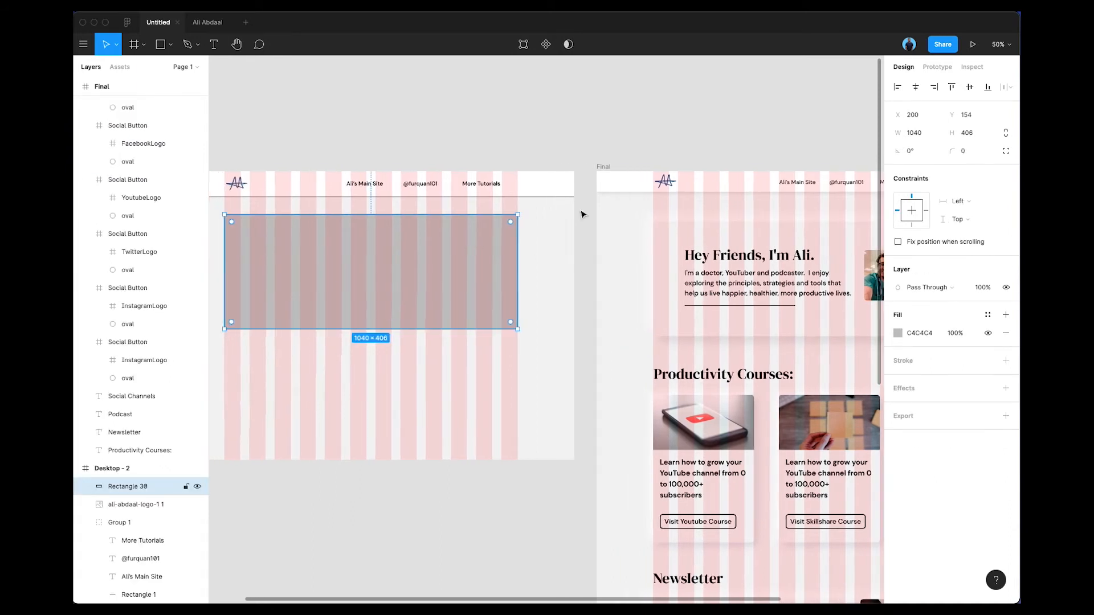
left_click(969, 152)
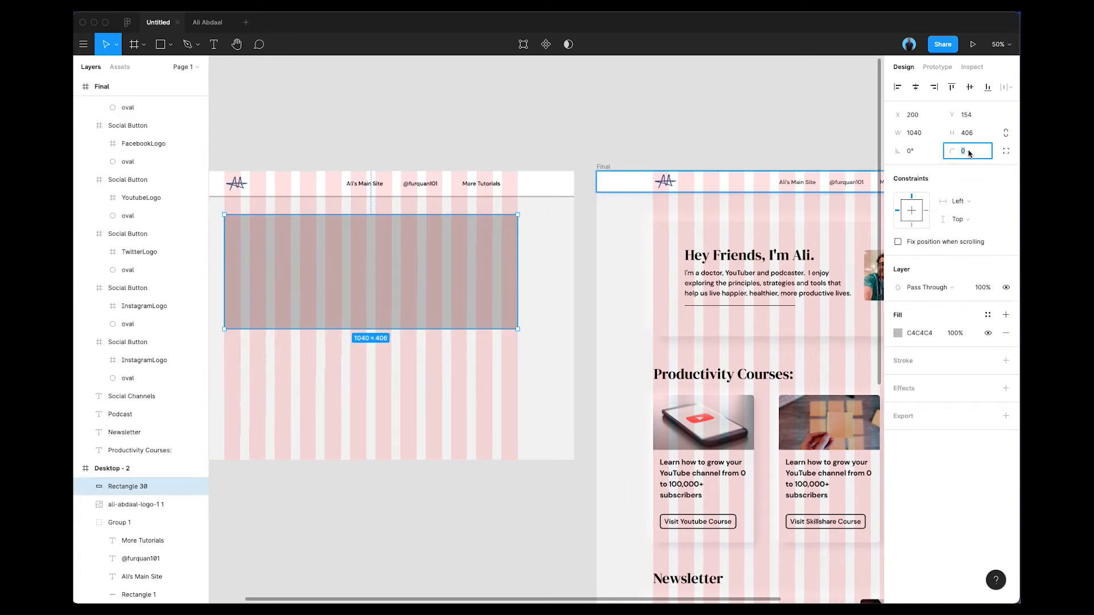
key("Return")
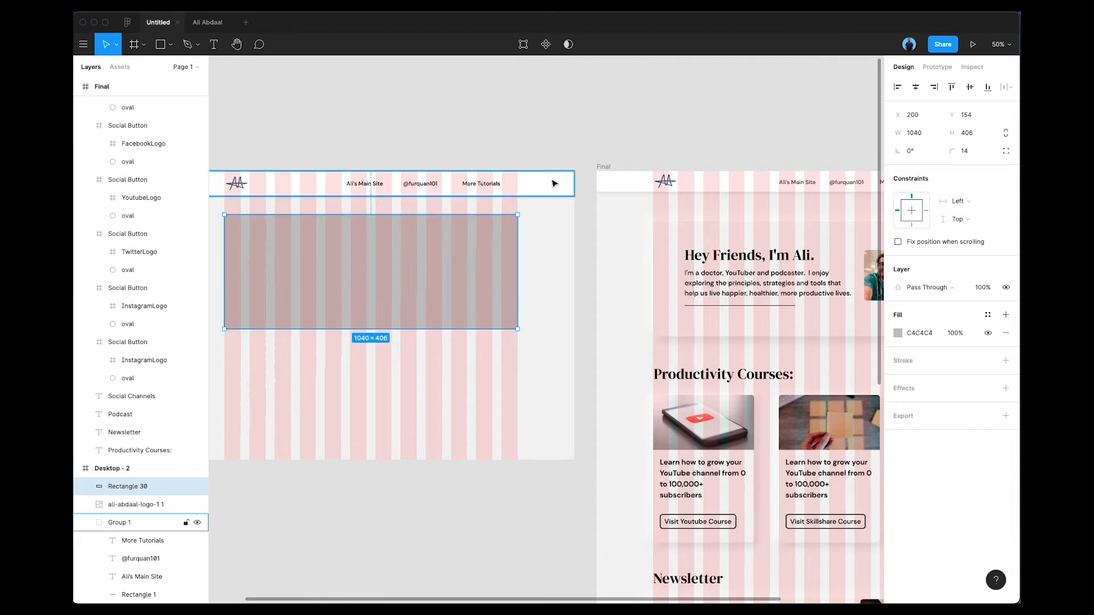
scroll(549, 282, "left", 2)
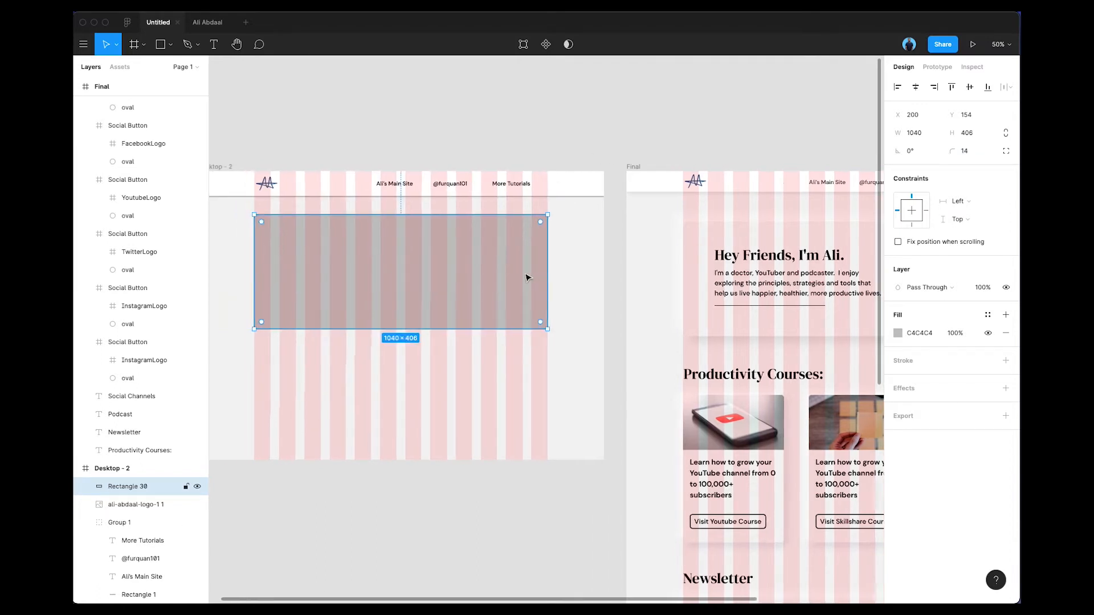
key("ctrl+g")
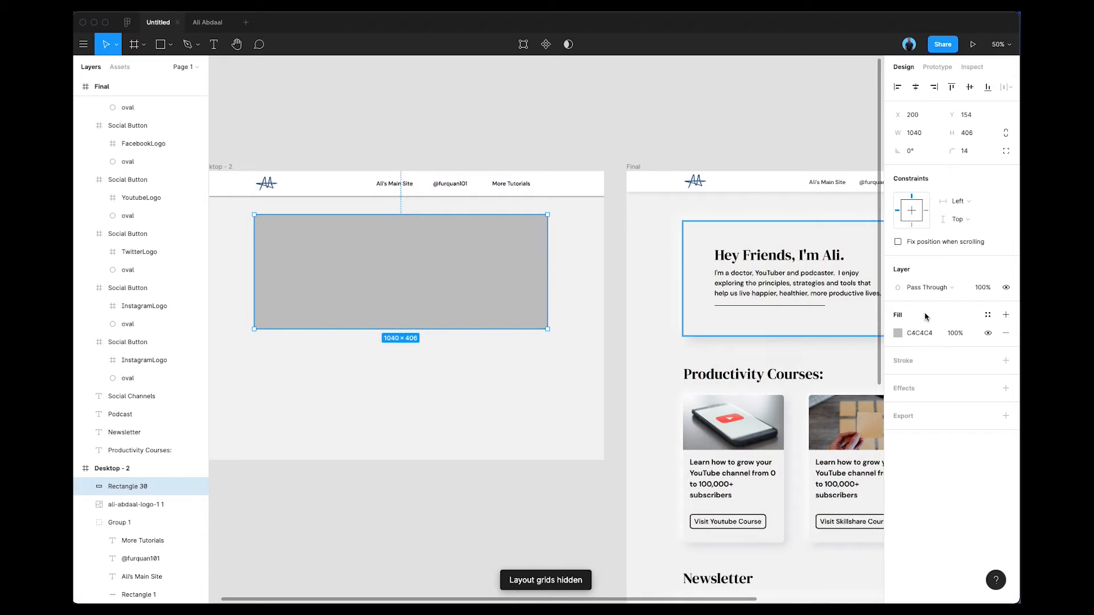
- Fill Rectangle 30 with F3F3F3 sampled from the Final title card
left_click(897, 333)
left_click(765, 478)
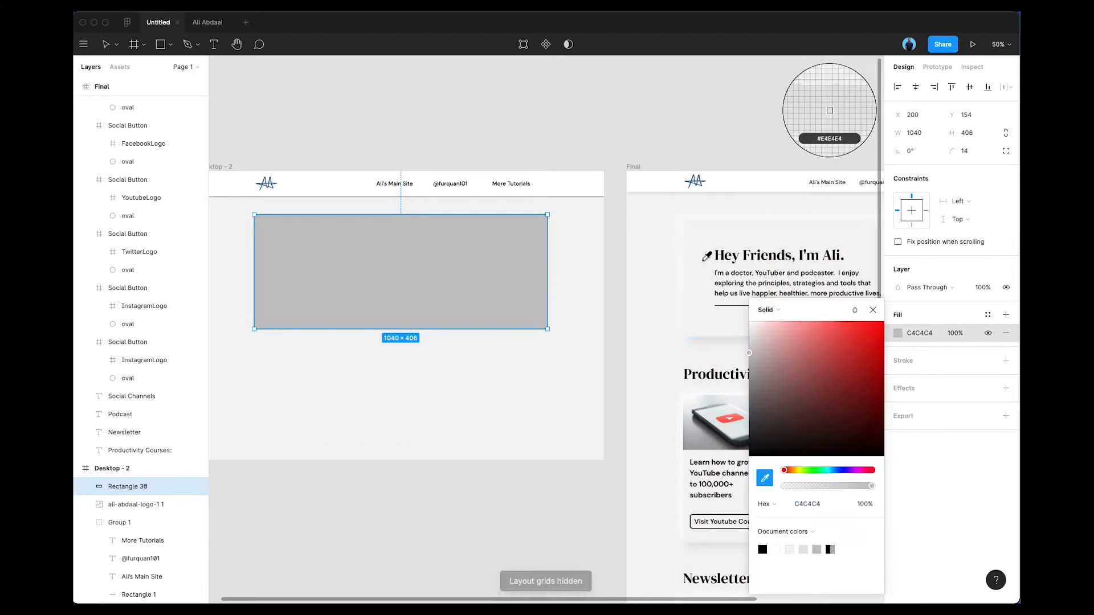
left_click(697, 241)
left_click(490, 103)
left_click(435, 286)
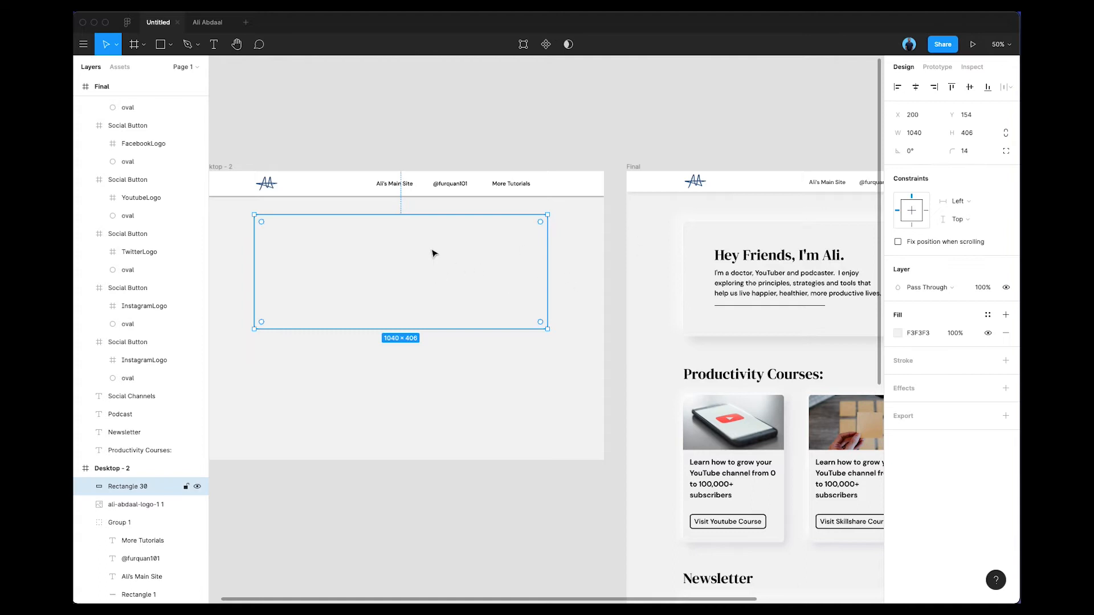
- Add a white stroke to Rectangle 30
left_click(1006, 360)
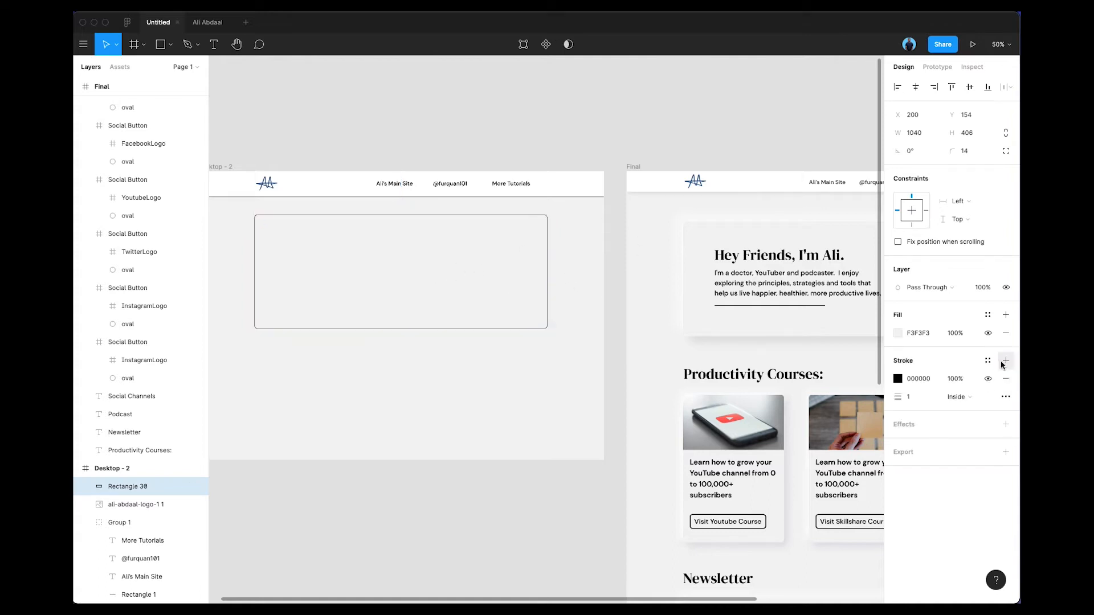
left_click(897, 379)
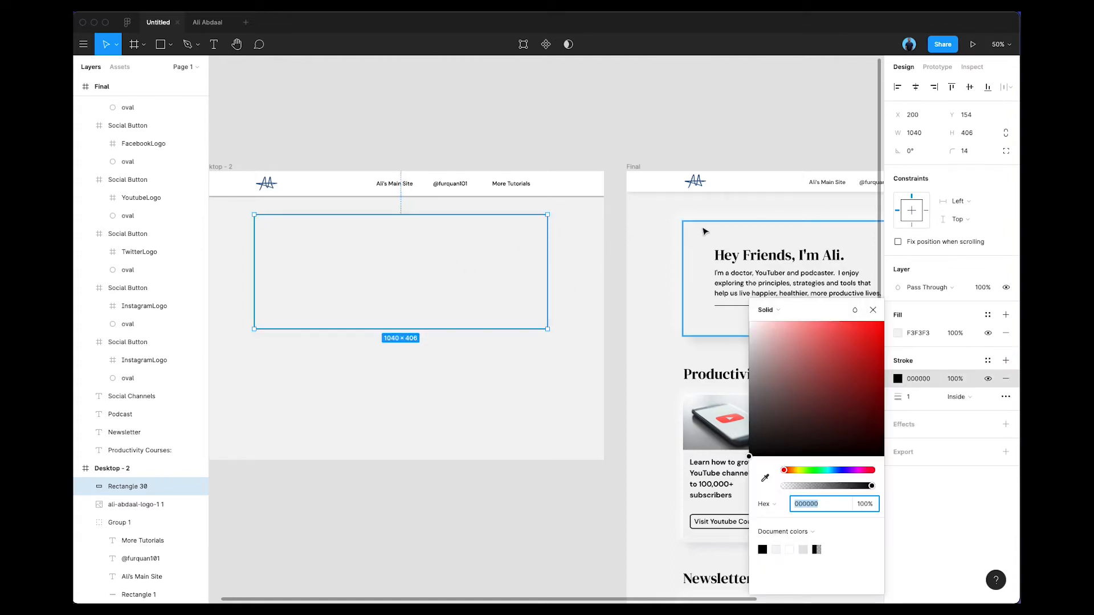
mouse_move(811, 369)
left_mouse_down()
mouse_move(626, 278)
mouse_move(622, 294)
left_mouse_up()
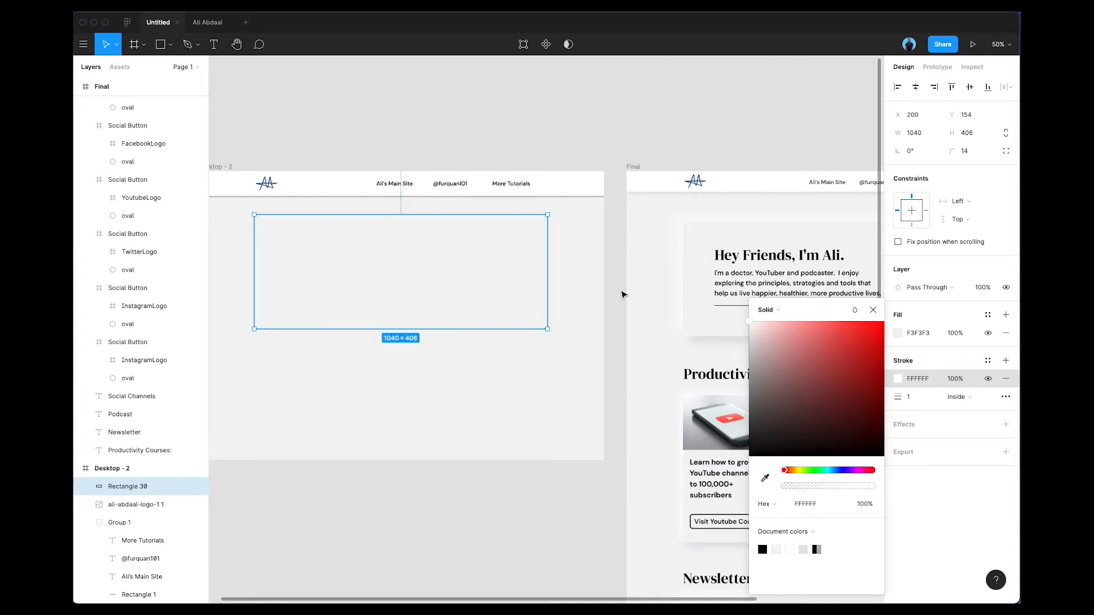
left_click(504, 146)
scroll(556, 234, "right", 5)
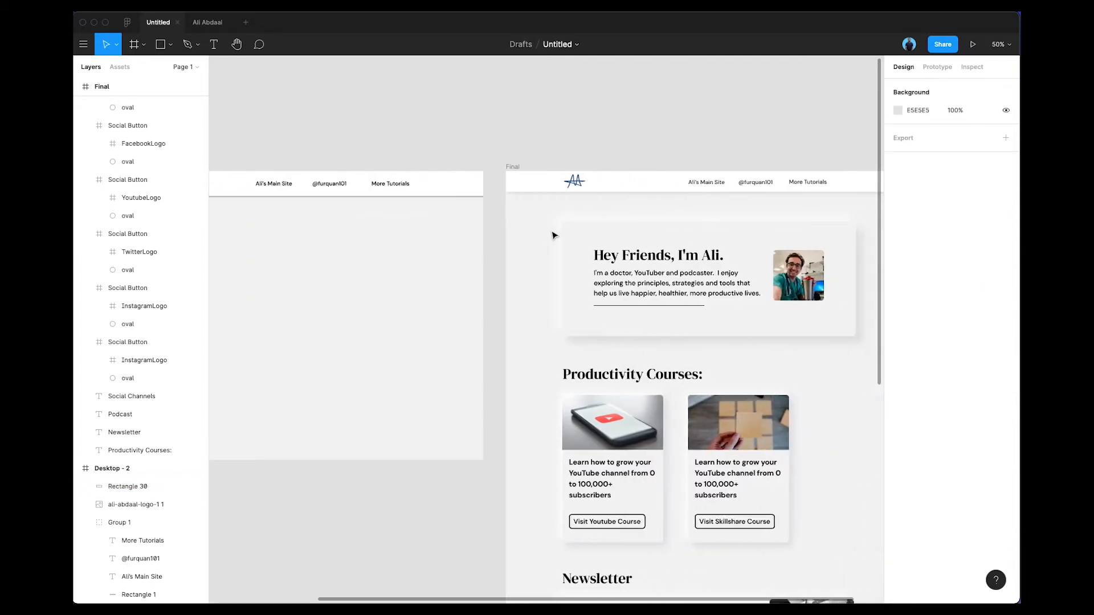
scroll(473, 239, "left", 5)
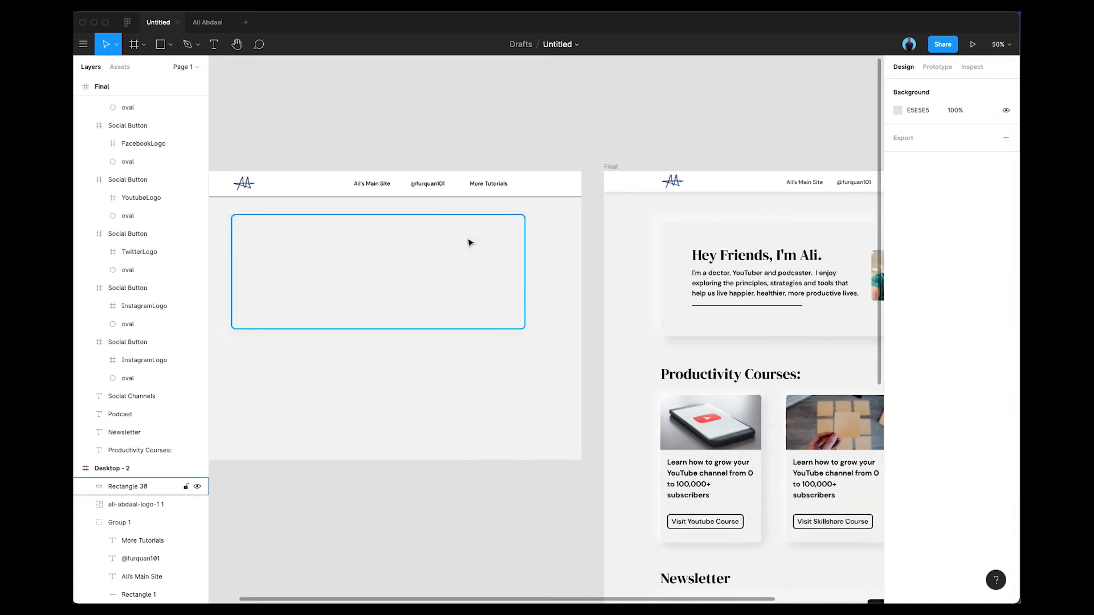
left_click(435, 278)
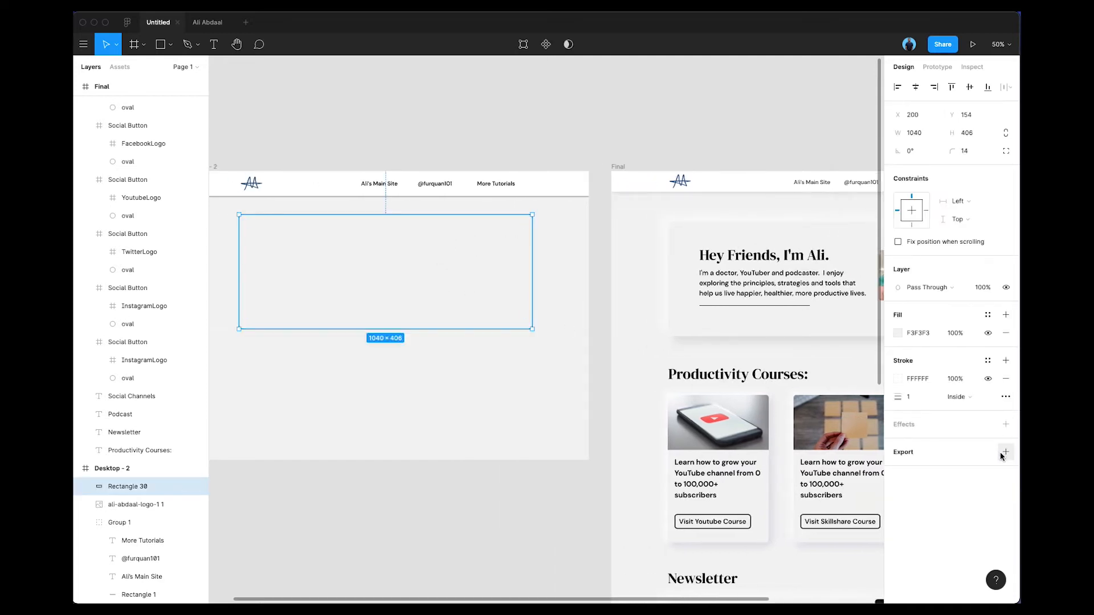
- Add two drop shadows to the card and inspect the reference Title Card BG's first shadow
left_click(1005, 424)
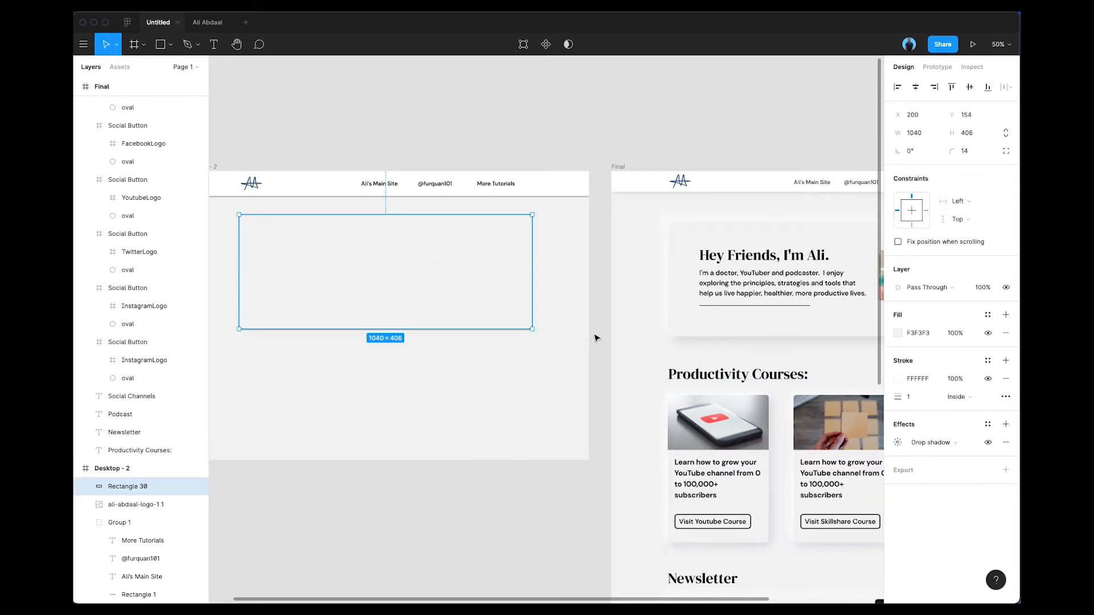
left_click(1005, 424)
left_click(551, 372)
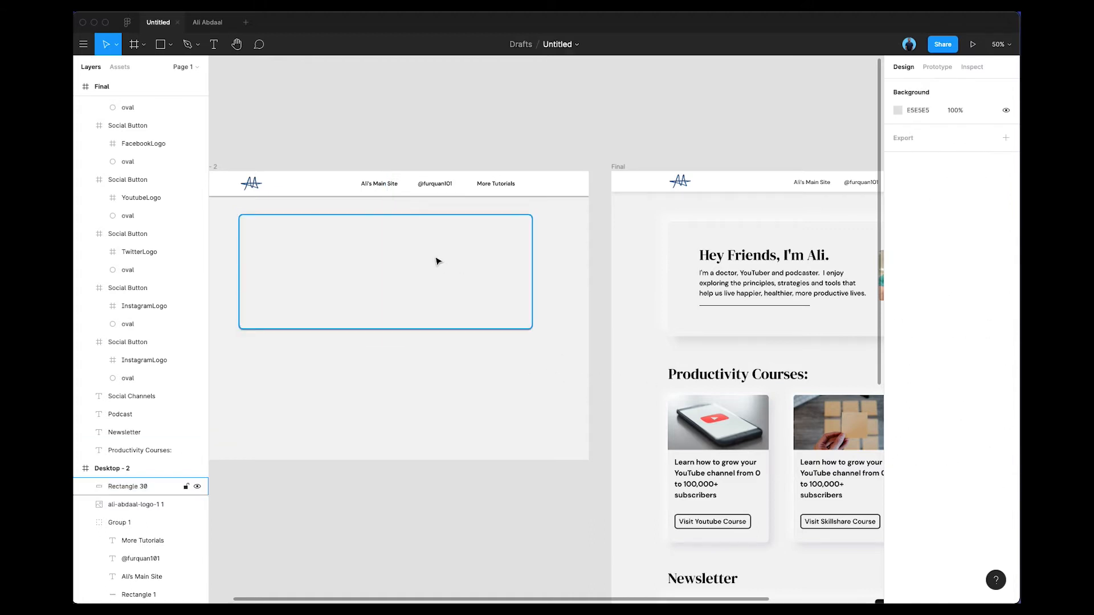
left_click(706, 328)
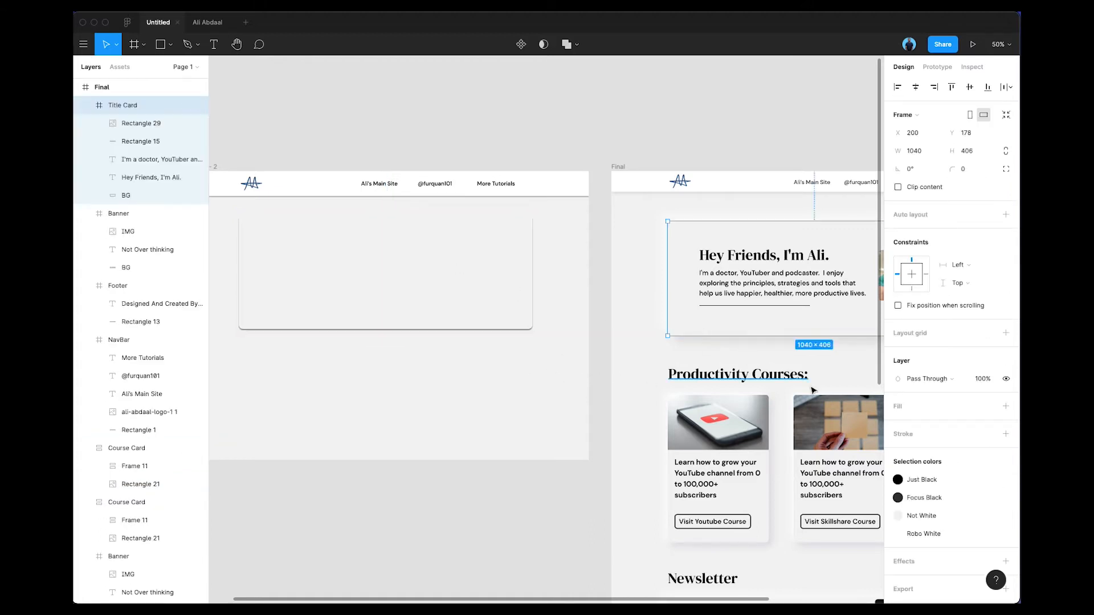
double_click(695, 326)
left_click(898, 426)
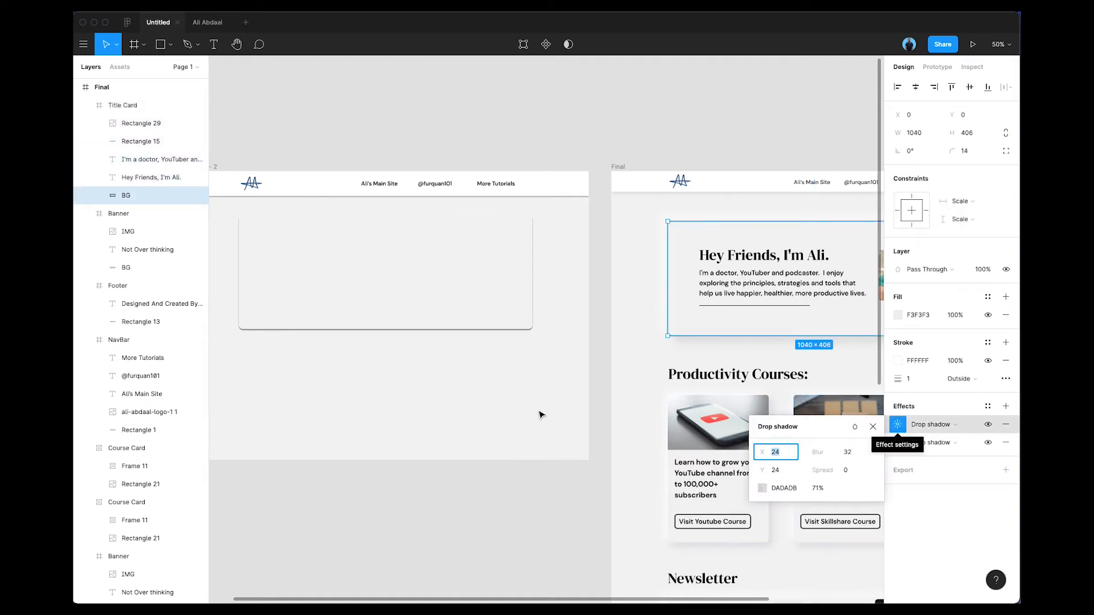
scroll(481, 410, "left", 3)
left_click(789, 490)
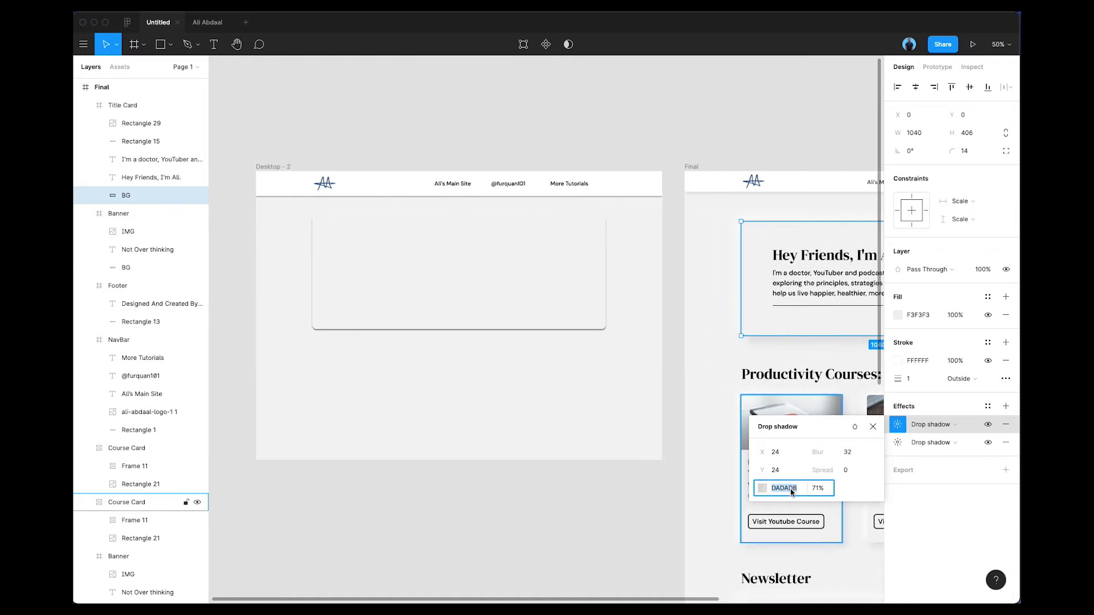
- Set the card's first drop shadow to offset 24/24 with colour DADADB
left_click(524, 273)
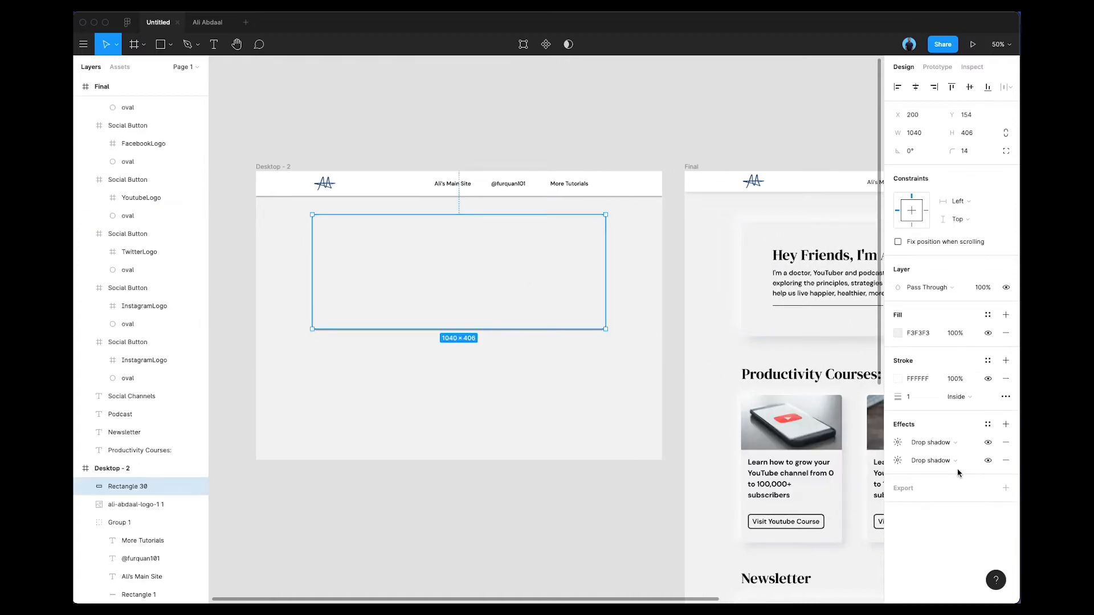
left_click(899, 442)
type("24")
key("Tab")
type("2")
key("Return")
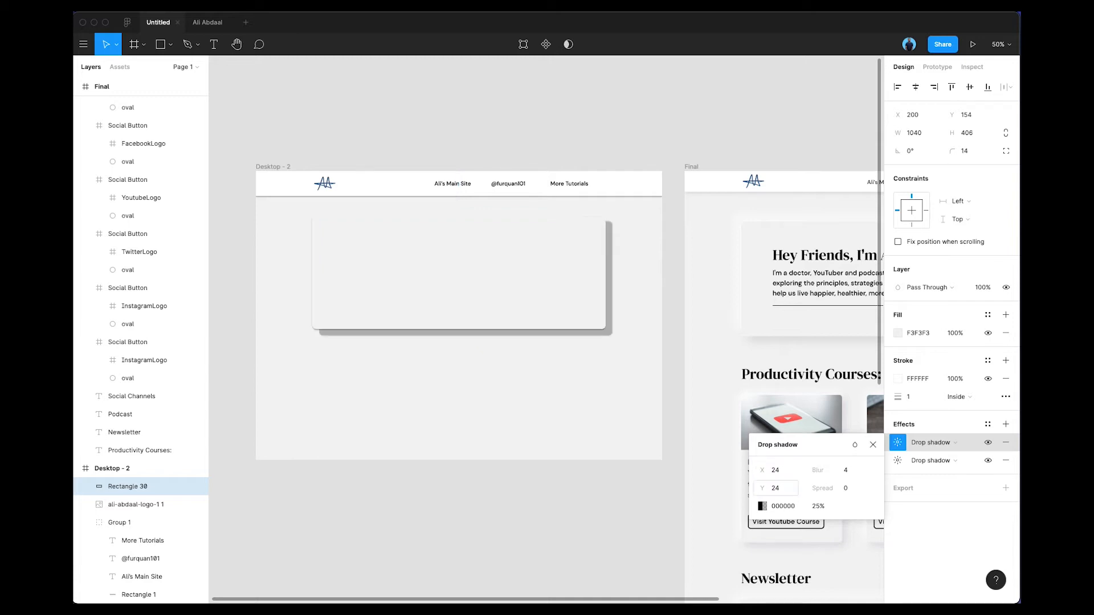
left_click(789, 506)
type("DADADB")
scroll(682, 316, "right", 3)
- Recheck the reference shadow, then set the card's first shadow to 71% opacity and blur 32
left_click(682, 315)
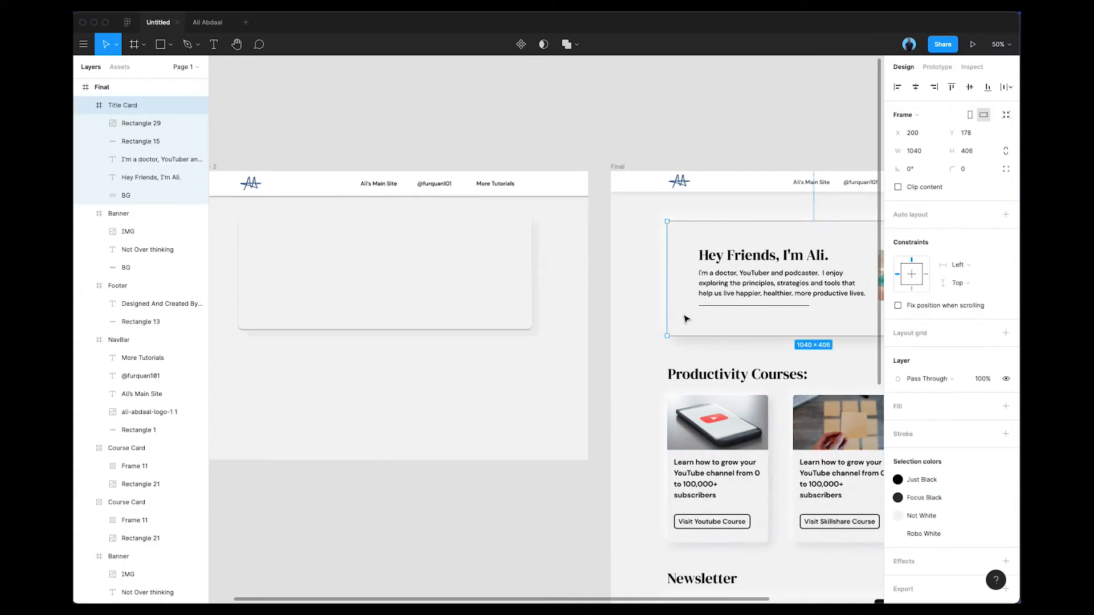
double_click(684, 319)
left_click(901, 430)
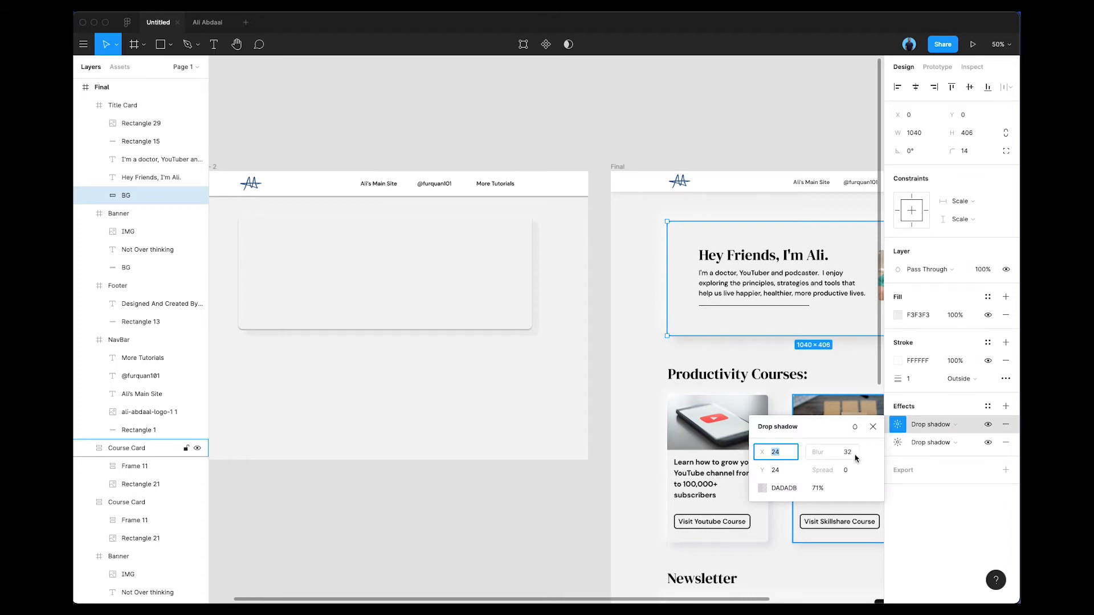
scroll(559, 408, "left", 1)
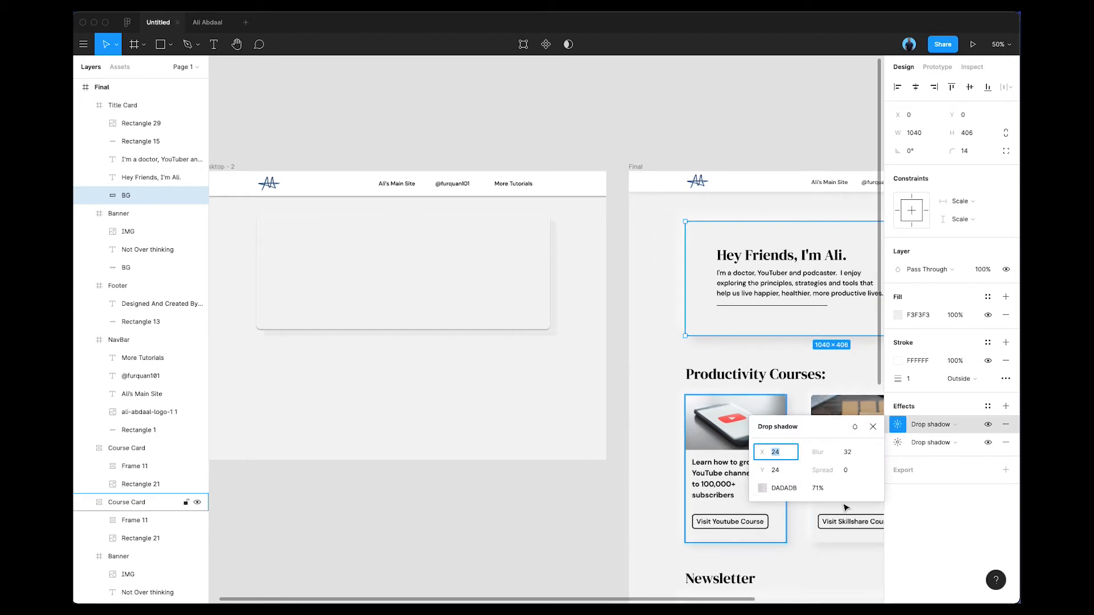
left_click(475, 295)
left_click(897, 443)
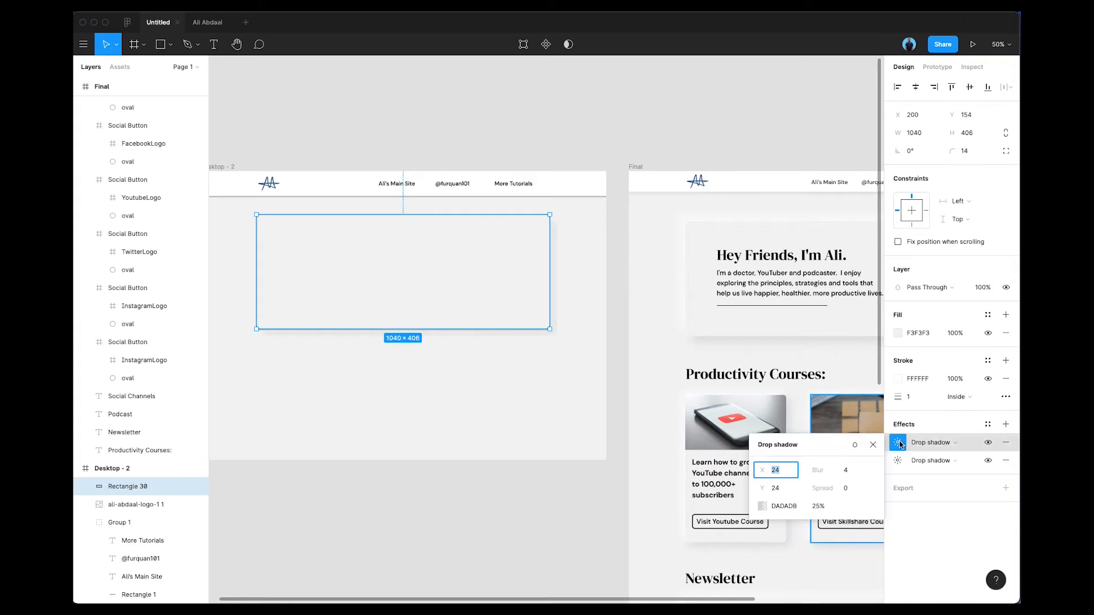
left_click(826, 506)
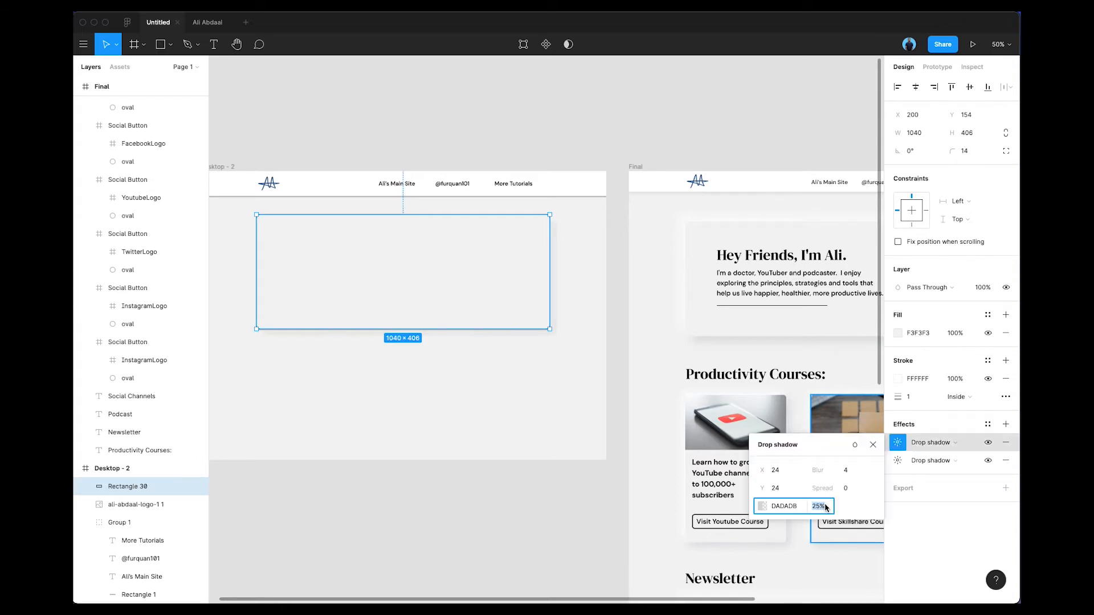
type("71")
key("Return")
left_click(846, 470)
type("32")
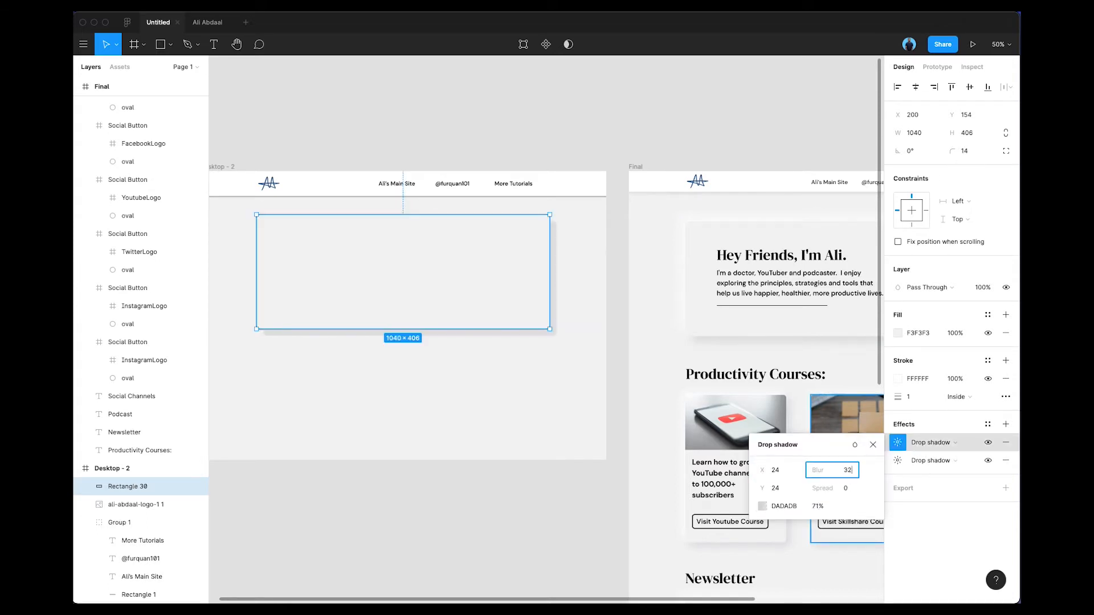
key("Return")
left_click(621, 108)
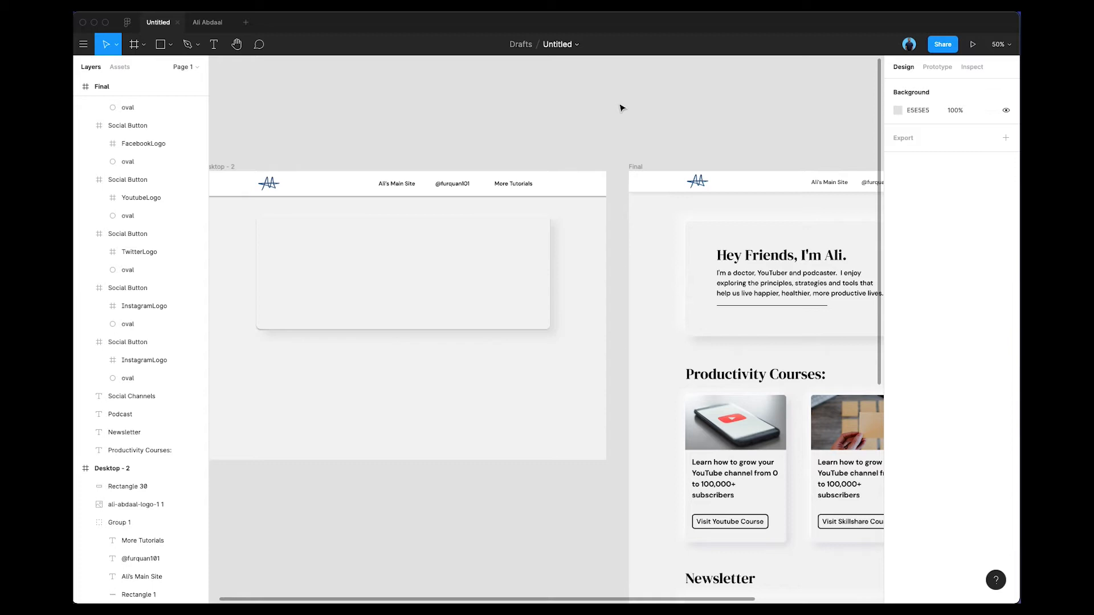
- Check the reference's second shadow, then make the card's second shadow white FFFFFF, 42% opacity, blur 30
left_click(691, 248)
double_click(705, 249)
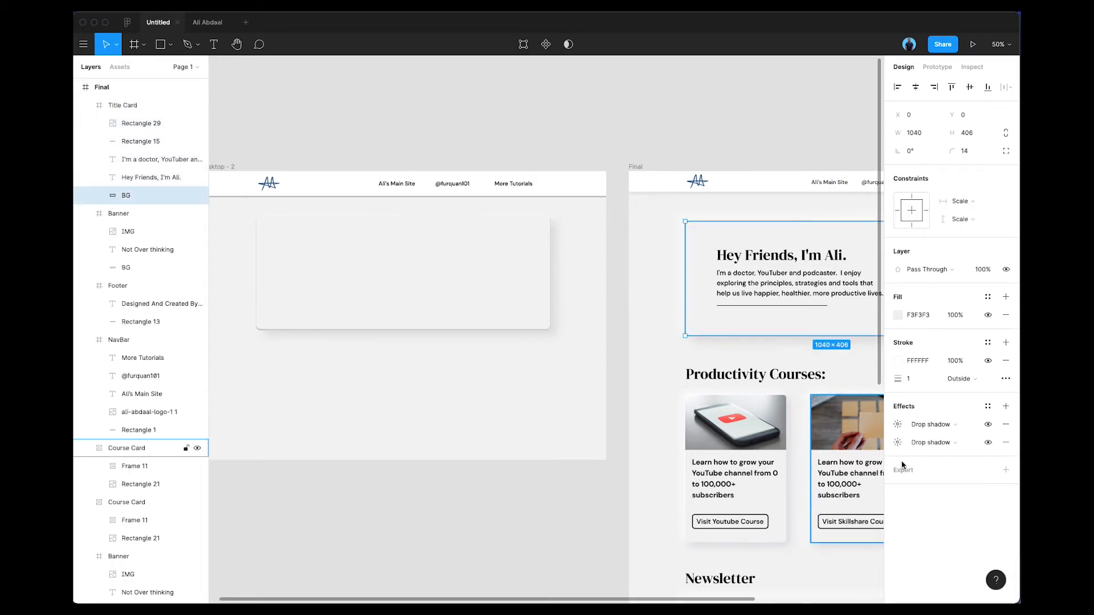
left_click(897, 443)
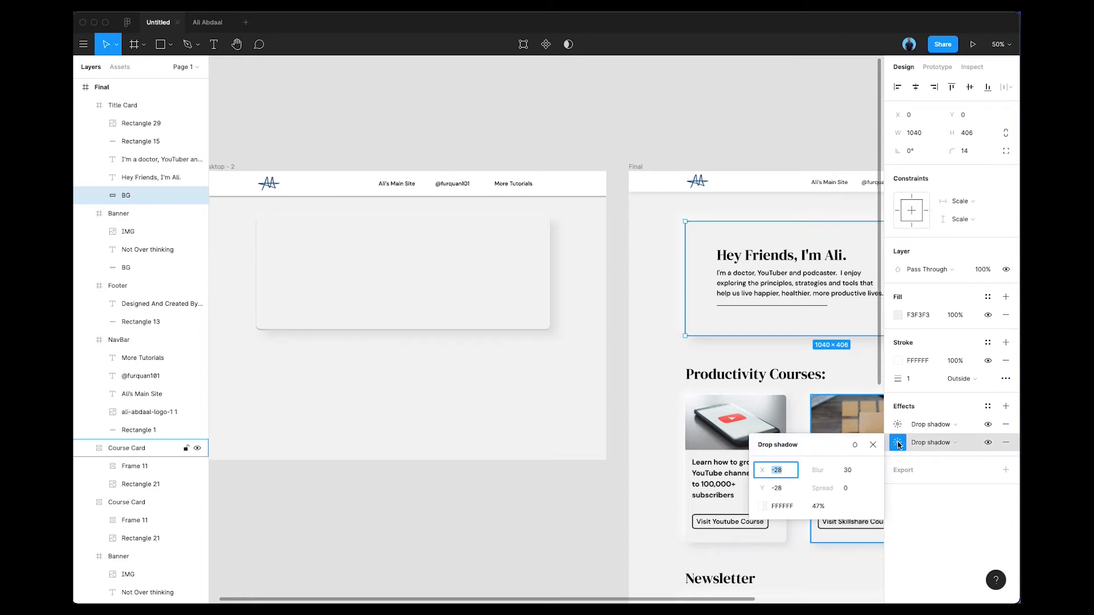
left_click(408, 277)
left_click(898, 461)
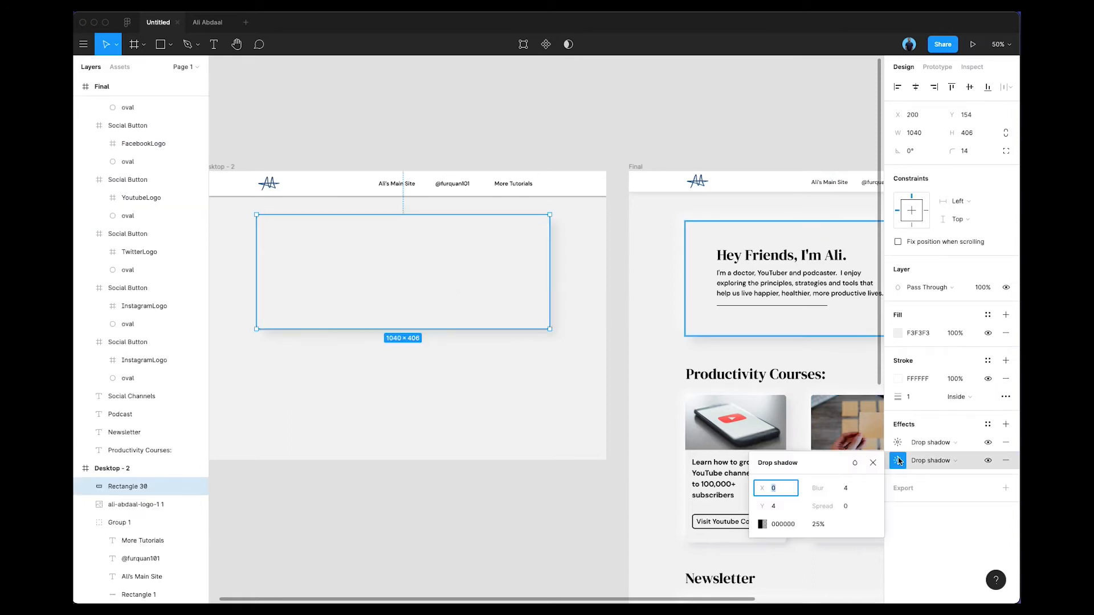
left_click(762, 524)
type("FFFFFF")
key("Return")
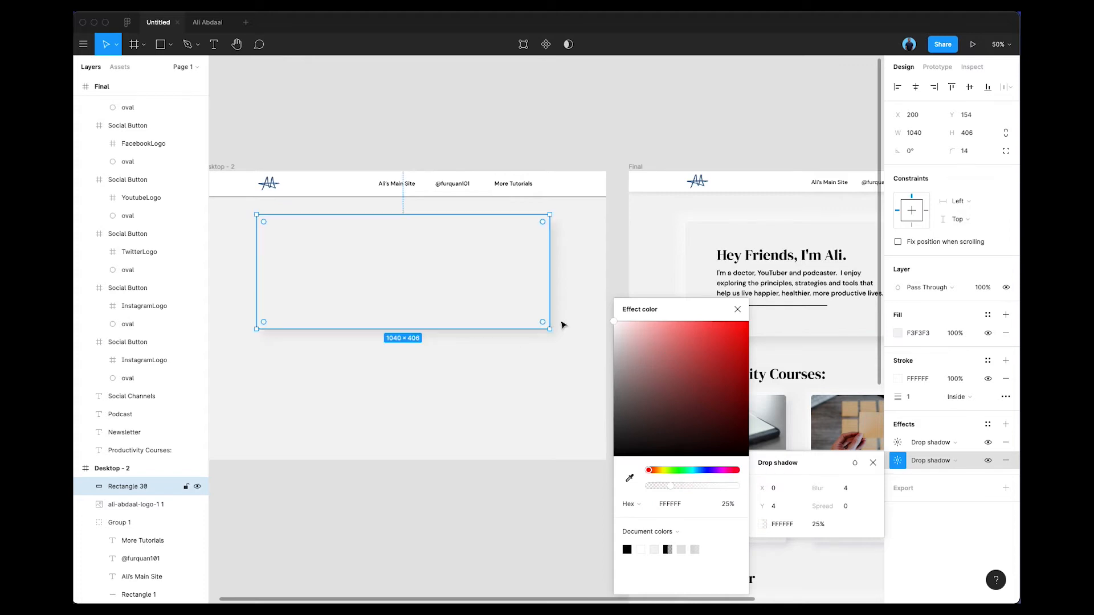
left_click(821, 524)
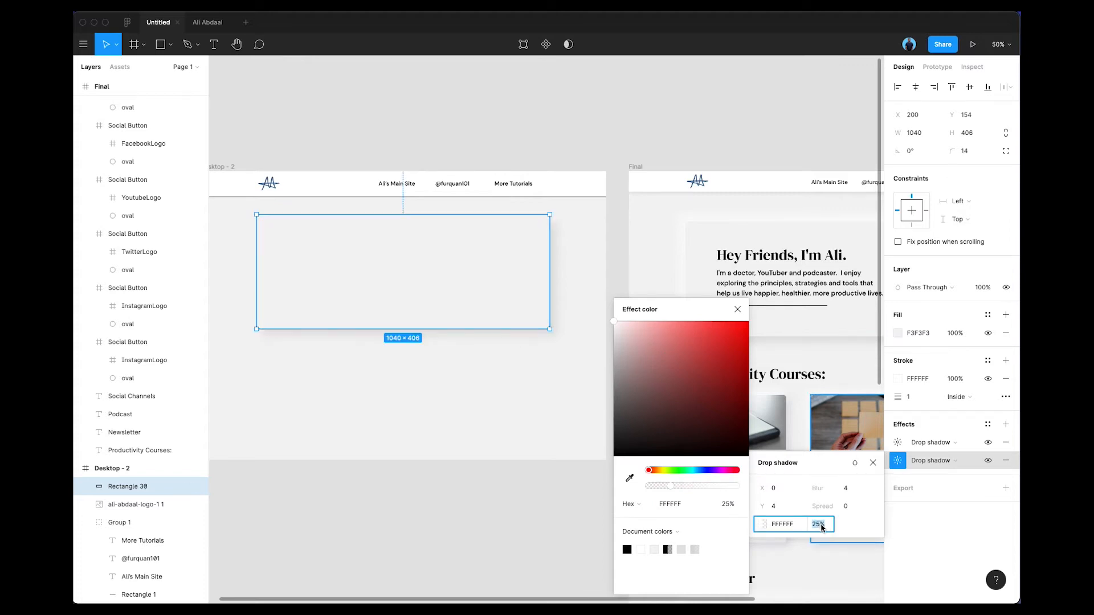
type("42")
key("Return")
left_click(851, 488)
type("30")
key("Return")
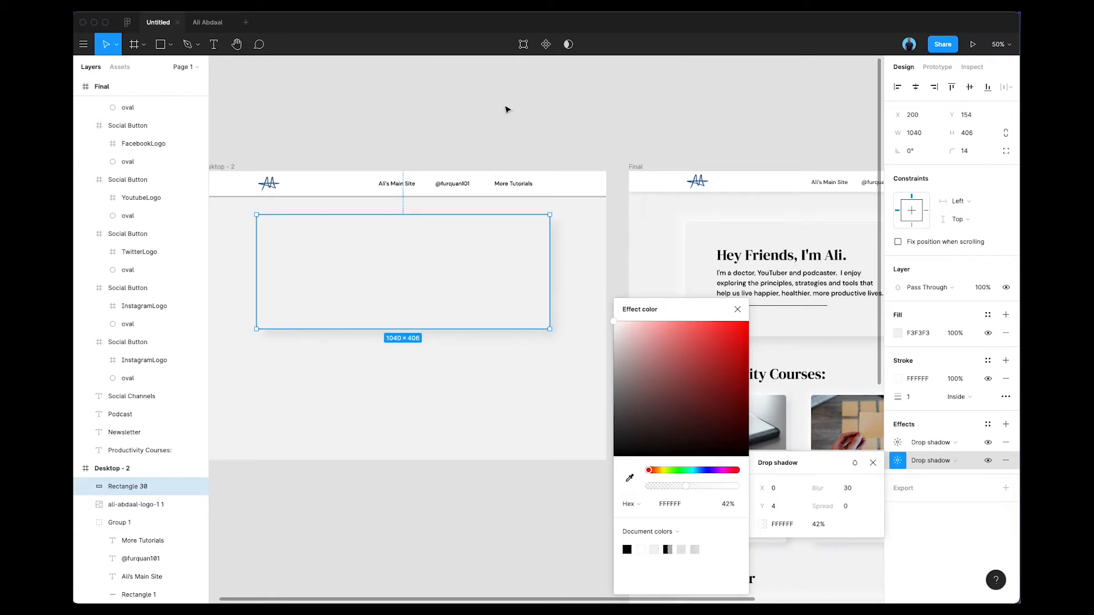
left_click(507, 109)
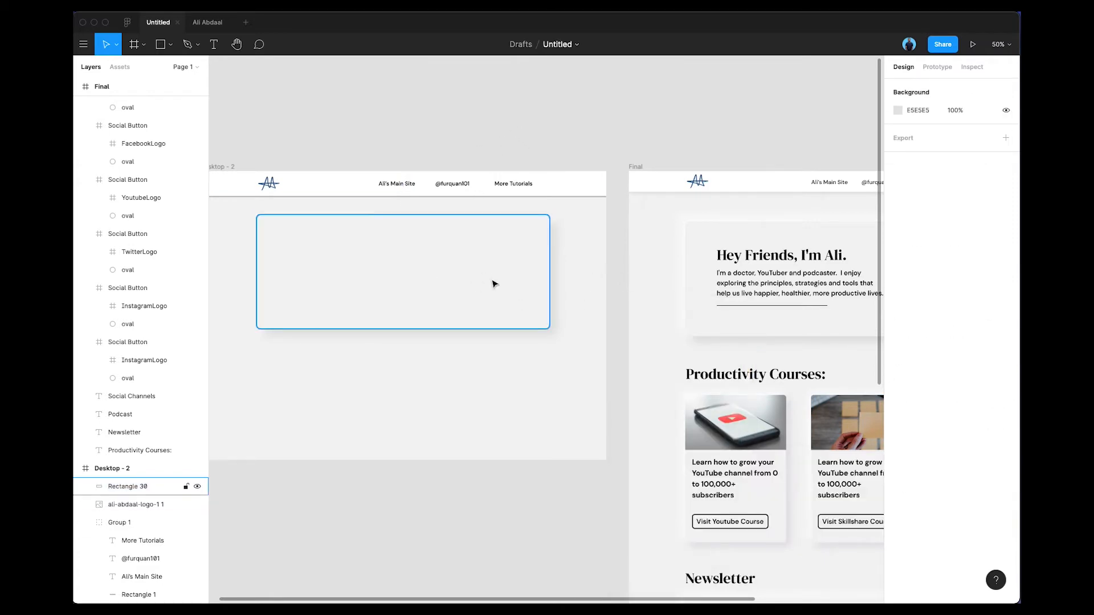
- Recheck the reference values, then set the second shadow's offset to -28/-28 and opacity to 48%
left_click(717, 325)
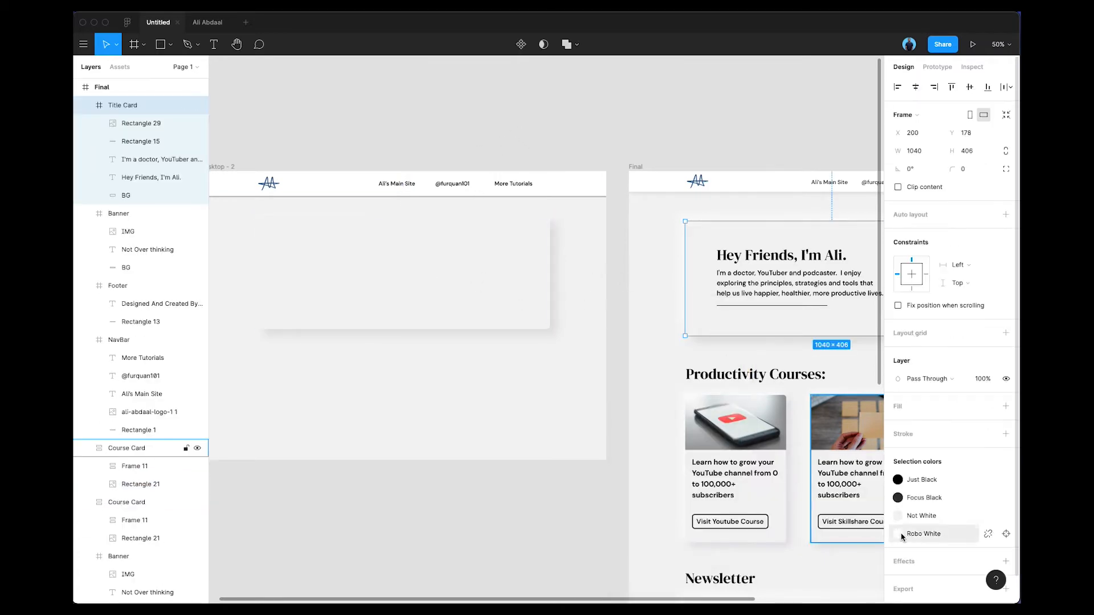
left_click(730, 320)
left_click(897, 425)
left_click(898, 442)
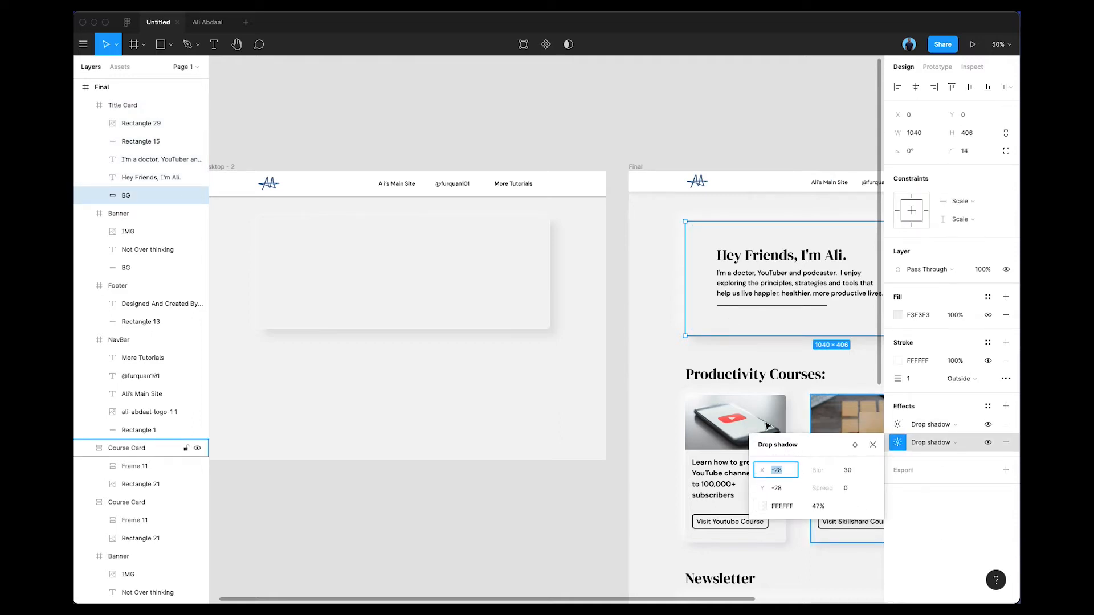
left_click(434, 269)
left_click(897, 460)
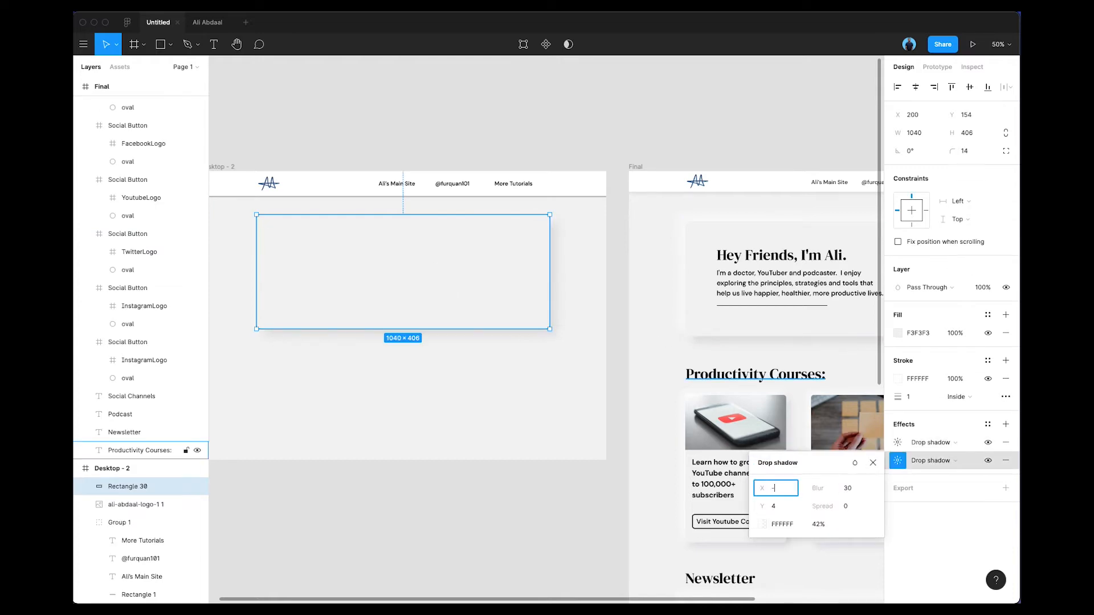
key("Tab")
type("-28")
key("Return")
left_click(821, 524)
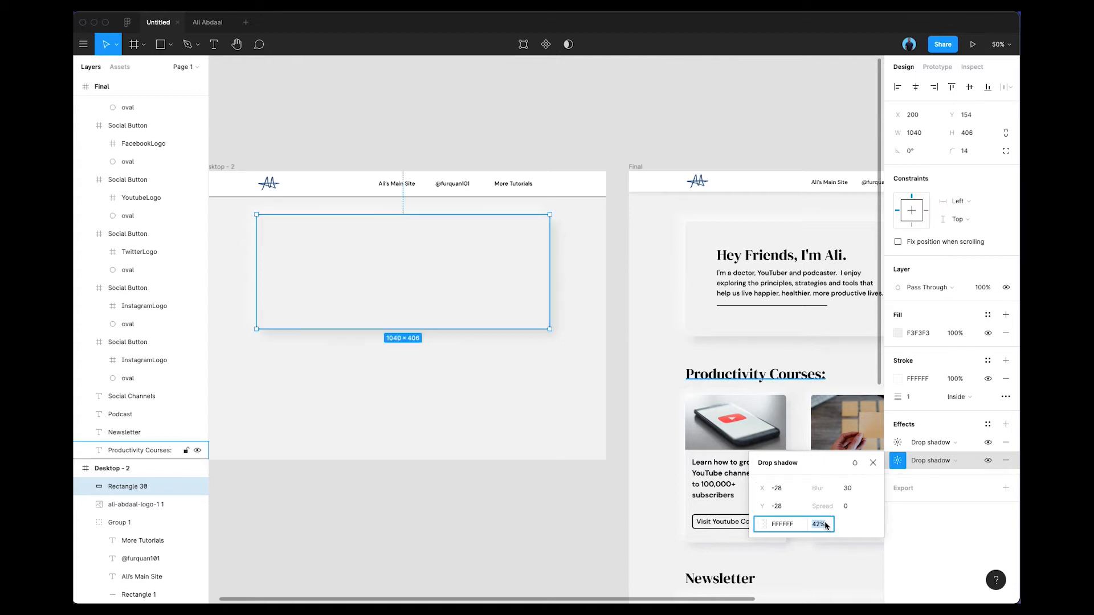
type("48")
key("Return")
left_click(570, 473)
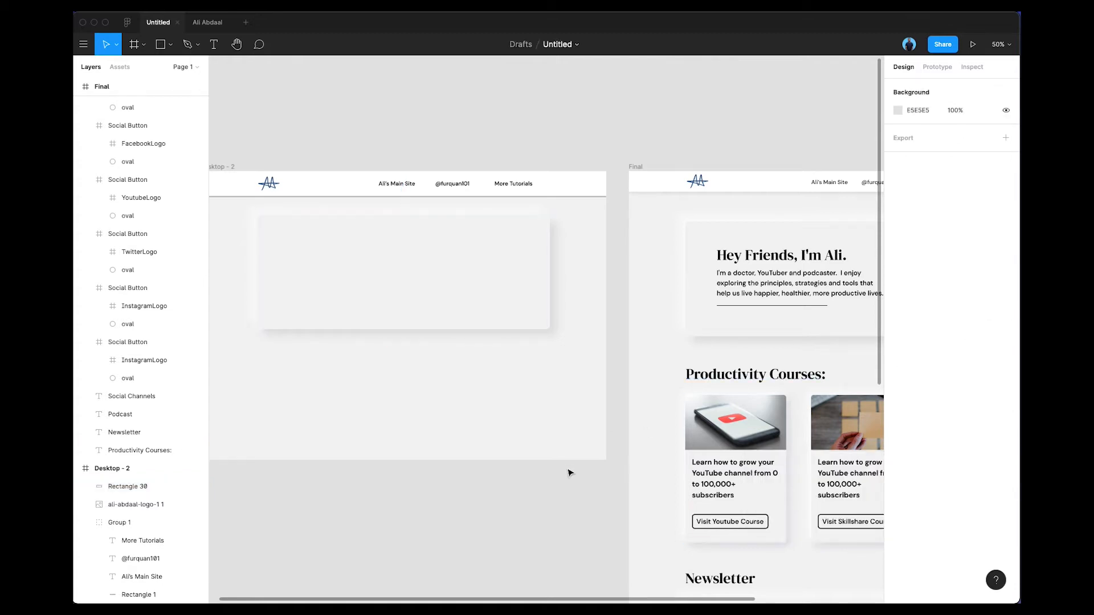
- Look at the Final card's paragraph, then draw a text box inside the Desktop - 2 card
scroll(481, 422, "right", 2)
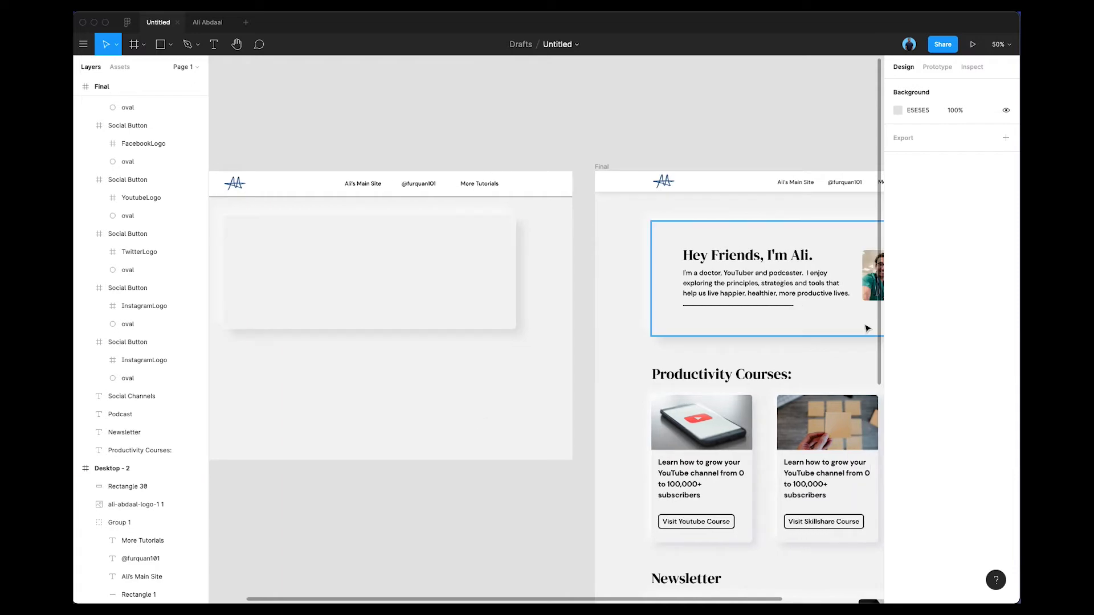
scroll(565, 367, "right", 4)
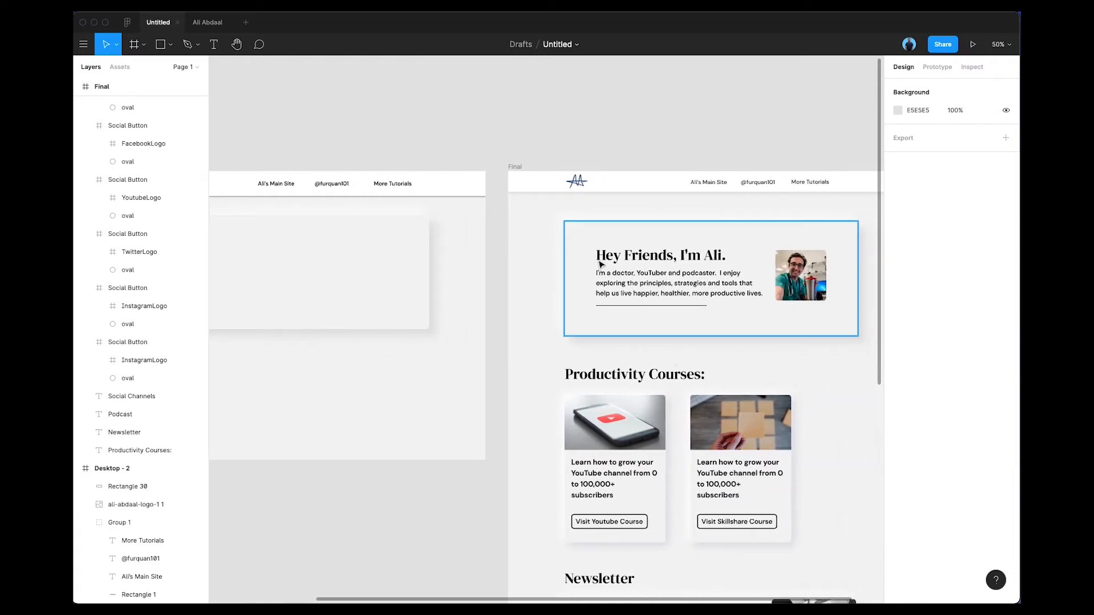
left_click(615, 289)
left_click(614, 288)
scroll(615, 291, "left", 3)
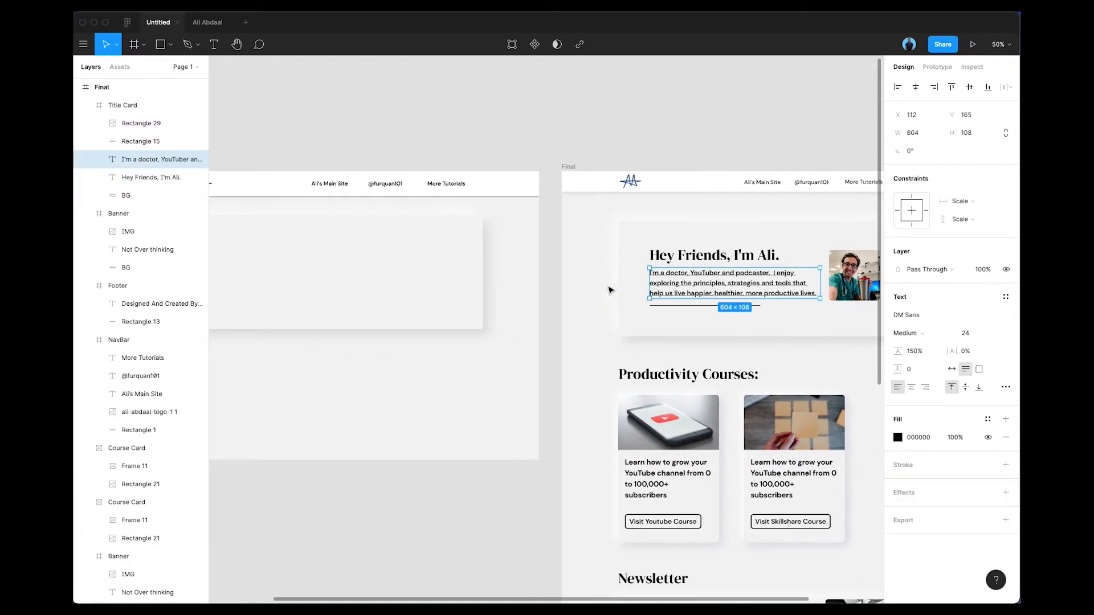
scroll(579, 286, "left", 4)
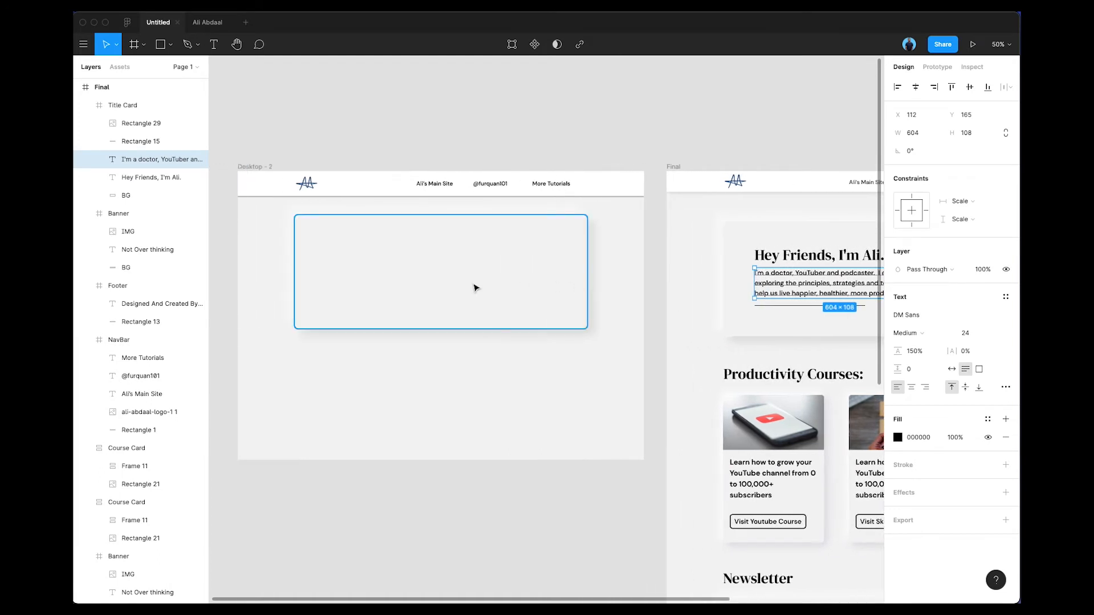
left_click(359, 357)
key("t")
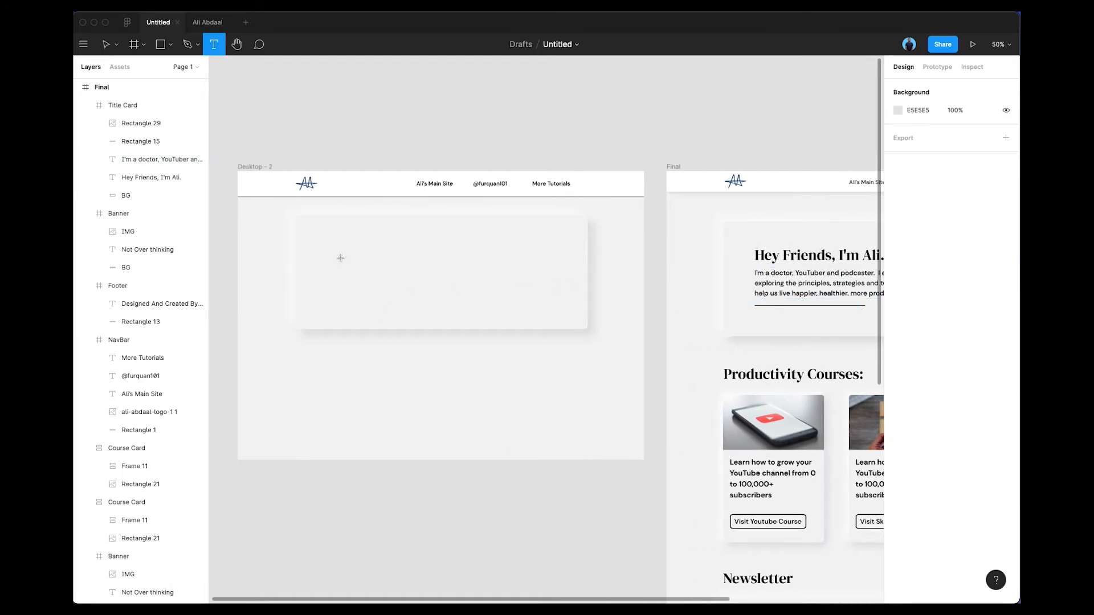
left_click_drag(329, 262, 508, 296)
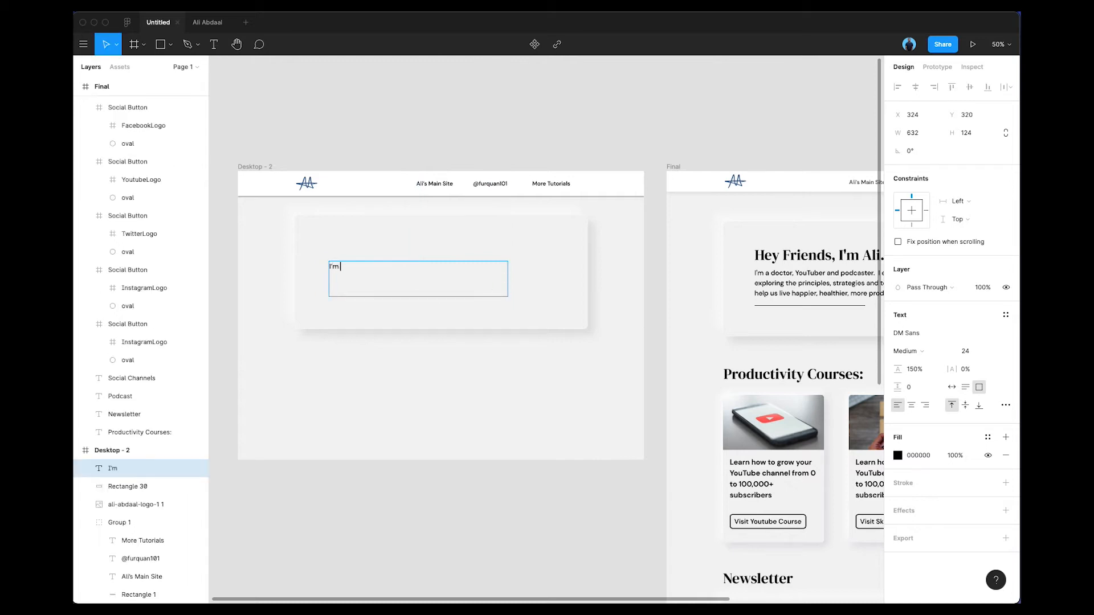
- Copy the Final paragraph and paste it over the placeholder in the new text box
double_click(786, 293)
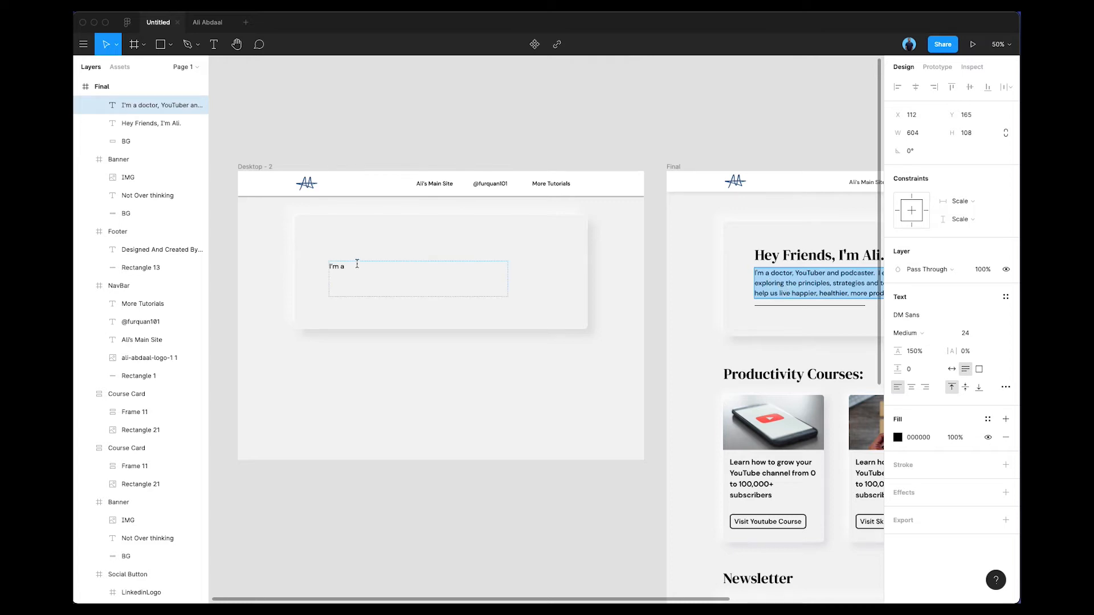
double_click(381, 272)
key("ctrl+v")
key("Escape")
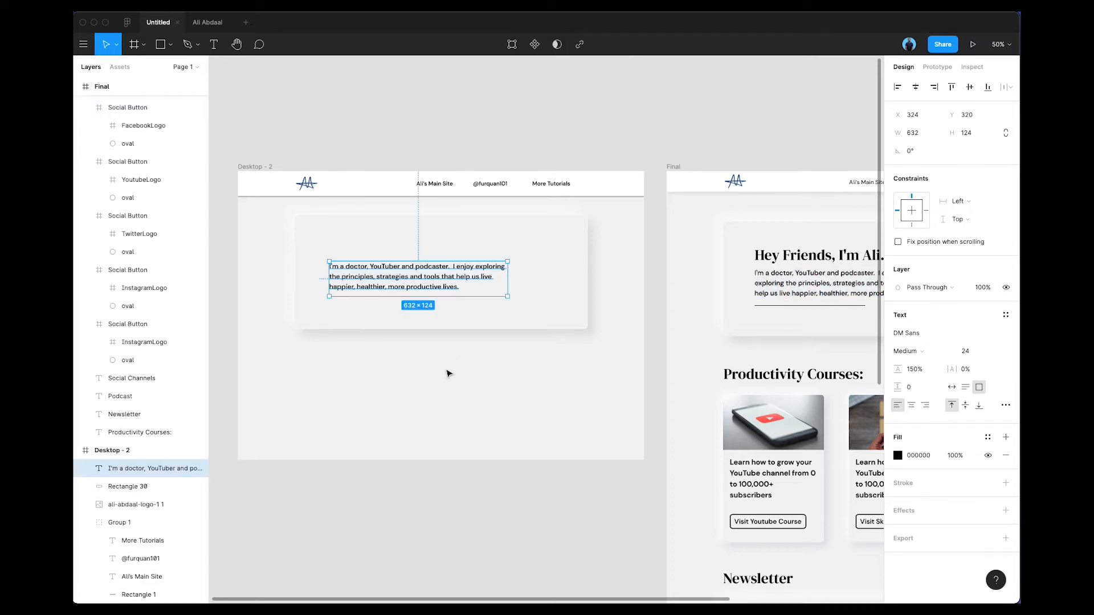
scroll(712, 273, "right", 5)
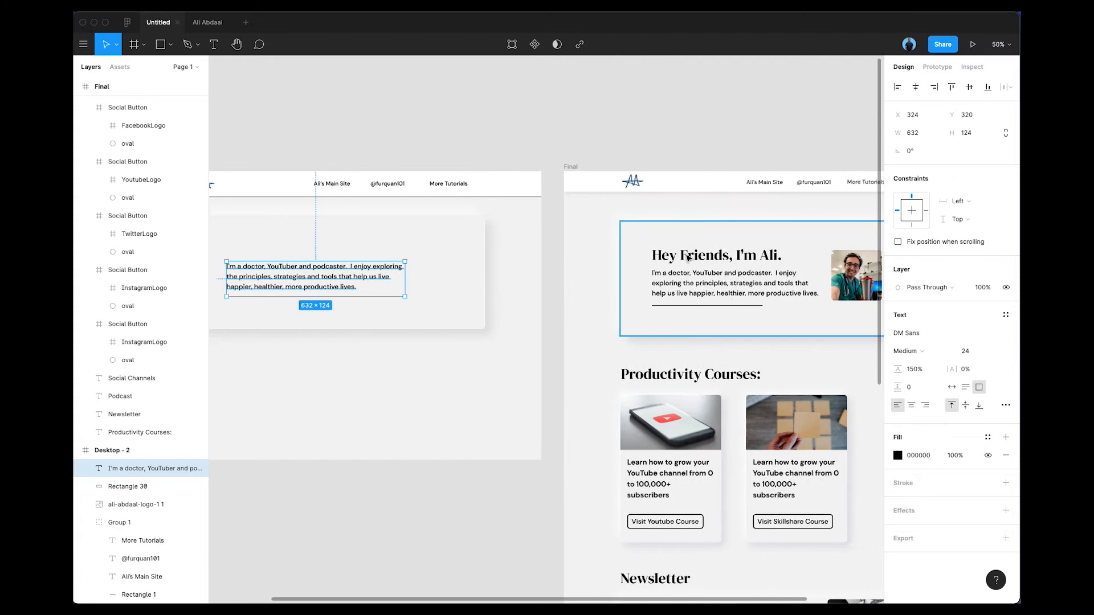
left_click(687, 258)
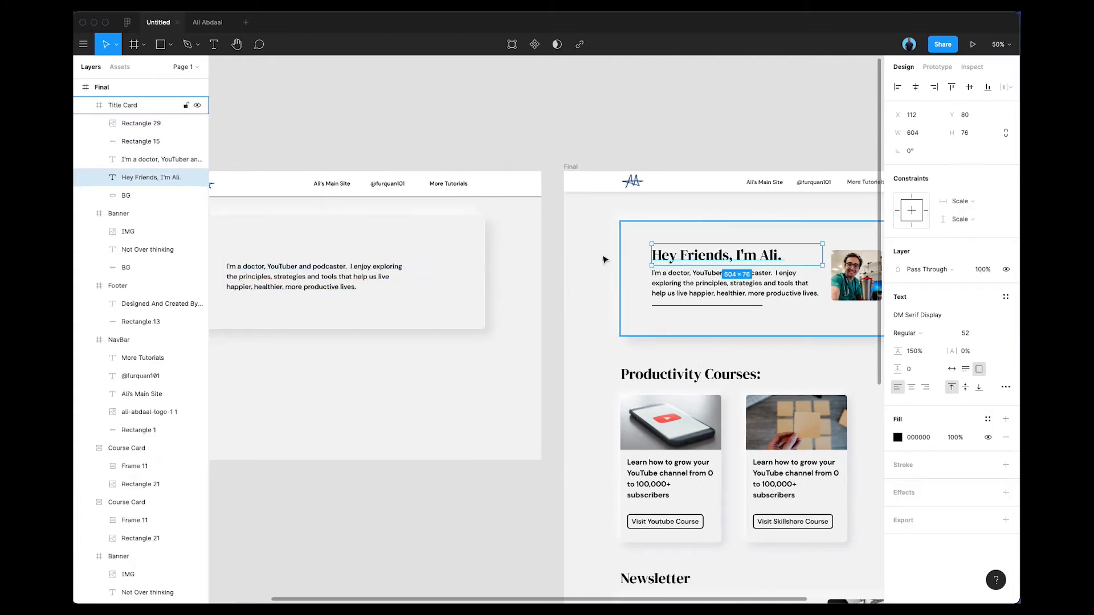
scroll(468, 186, "left", 8)
- Paste the "Hey Friends, I'm Ali." heading into Desktop - 2 and place it above the paragraph
left_click(445, 243)
key("ctrl+v")
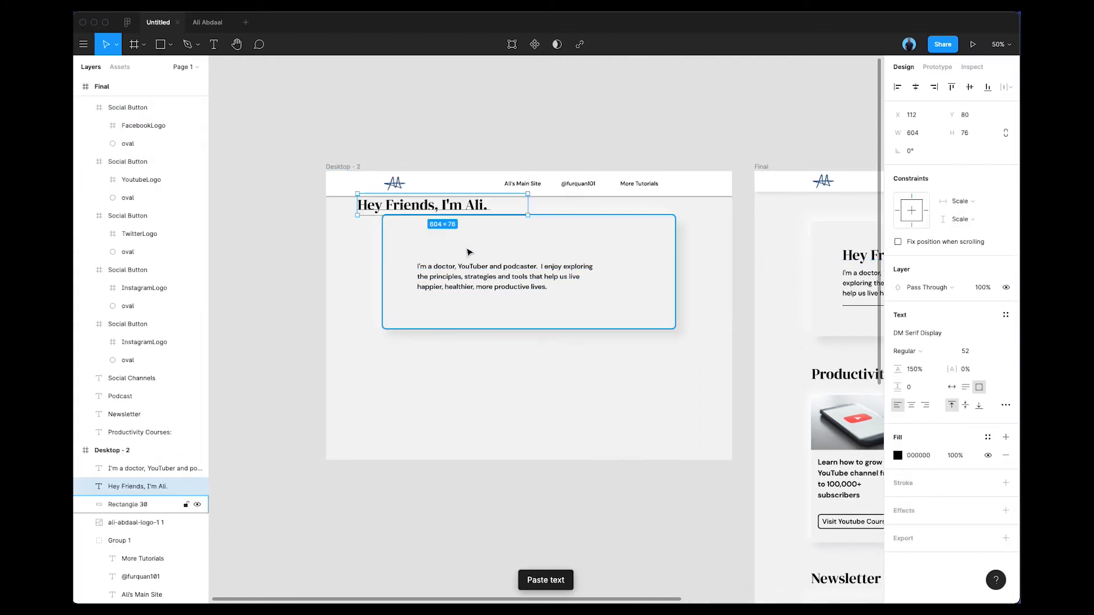
left_click_drag(420, 204, 481, 251)
left_click(477, 271)
left_click(501, 248)
- Nudge the intro paragraph up 2 px to y 314, closer to the heading
key("alt")
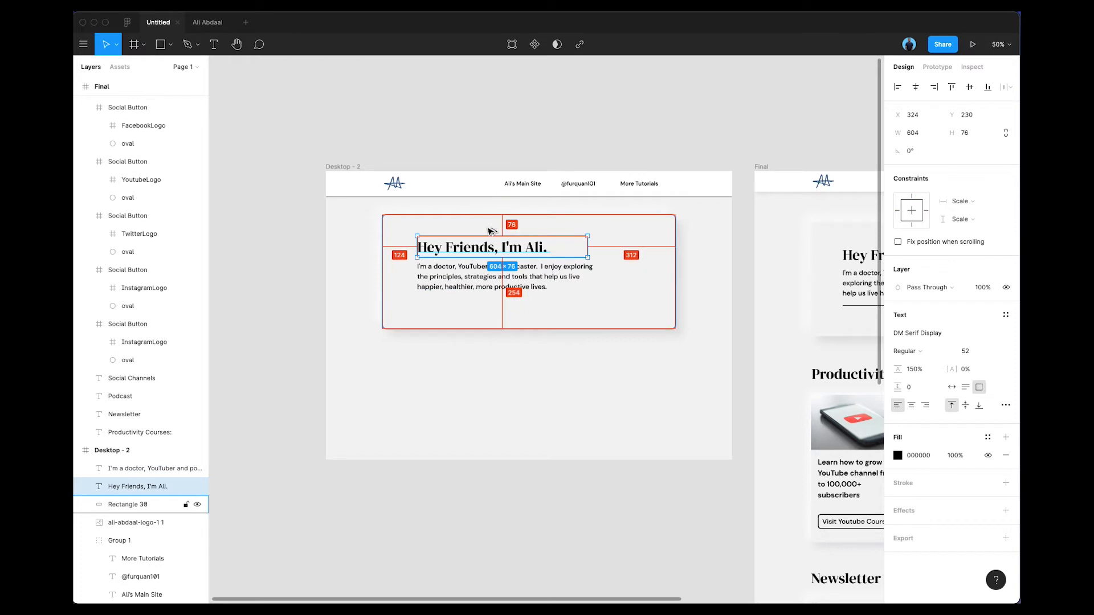
left_click(545, 278)
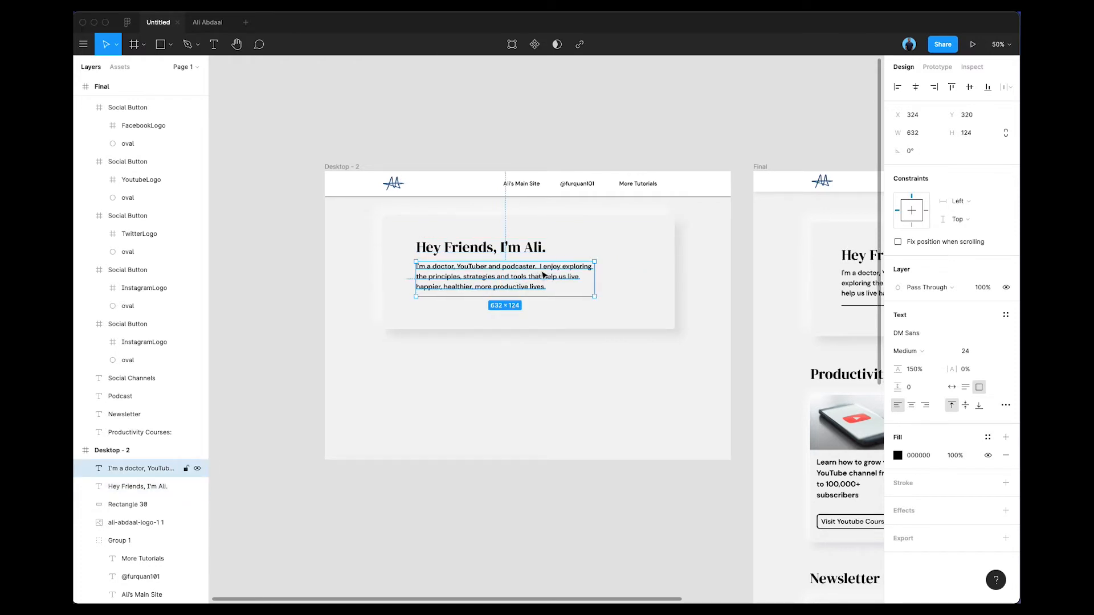
scroll(489, 252, "left", 1)
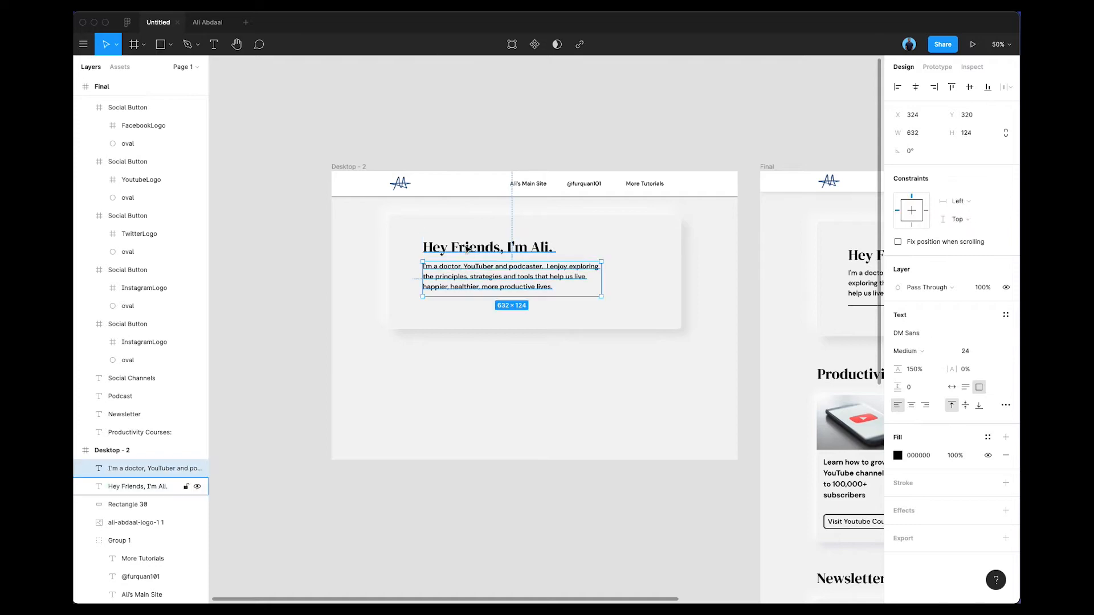
scroll(467, 273, "right", 3)
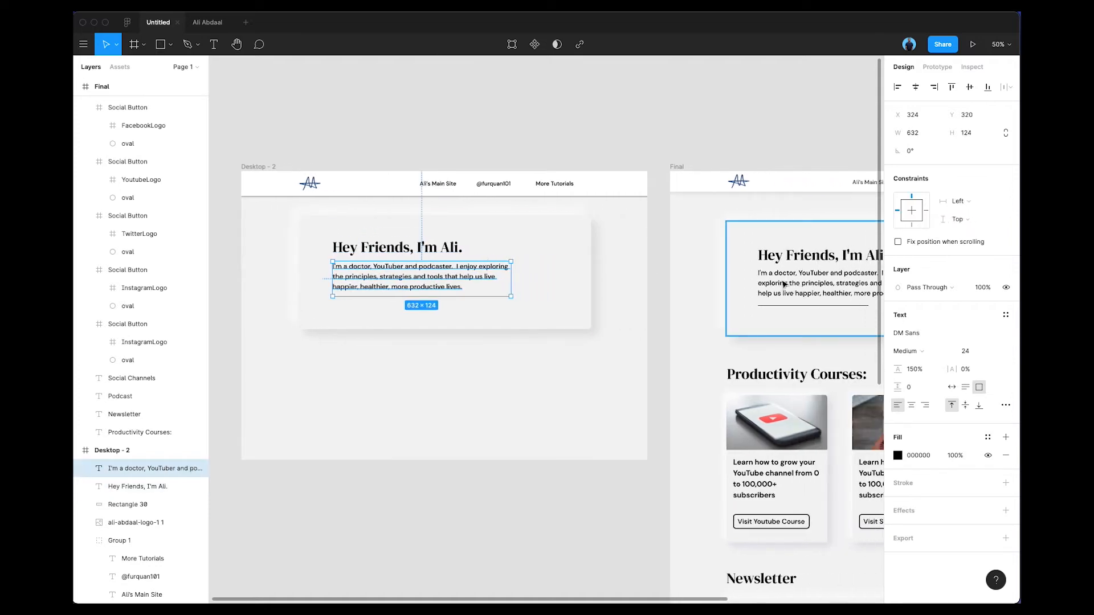
double_click(784, 284)
left_click(401, 278)
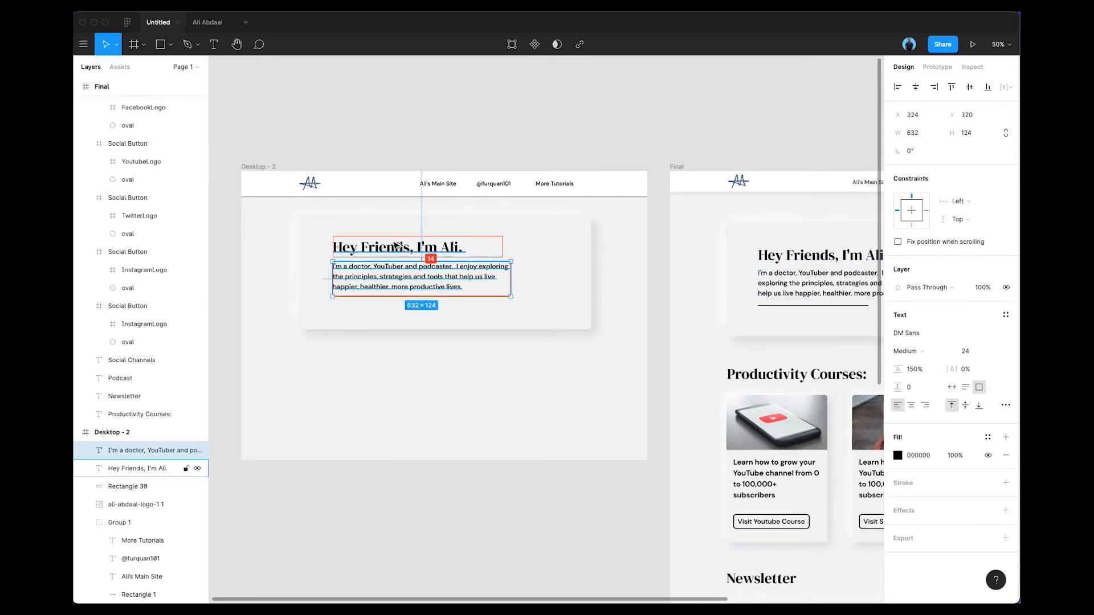
key("Up")
key("Up")
key("Up")
key("Up")
key("Up")
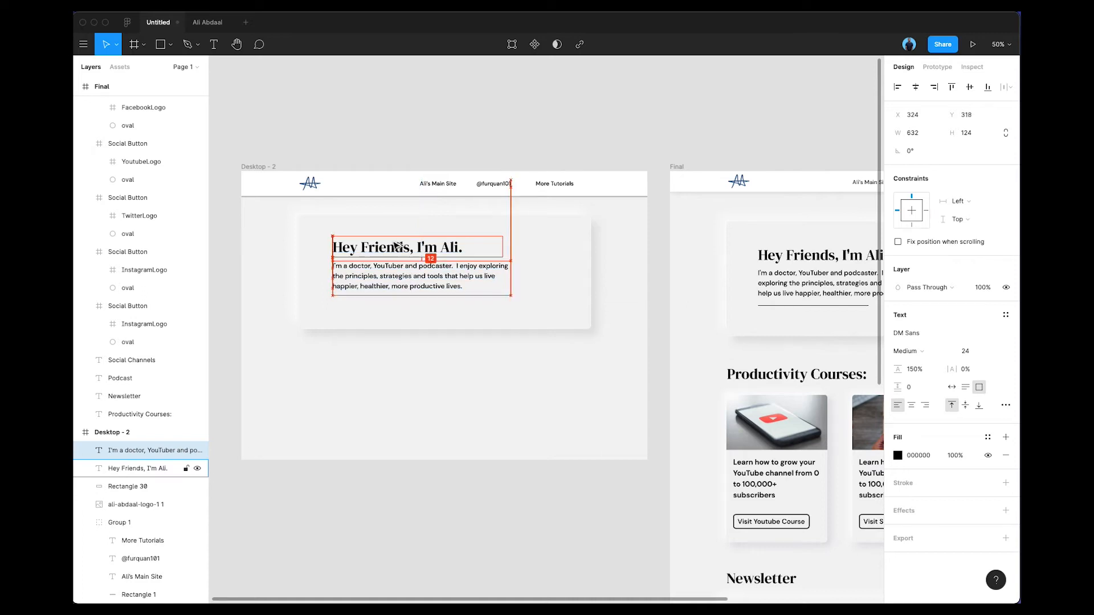
key("Up")
- Measure the Final heading's distances to its card for reference
scroll(560, 306, "right", 5)
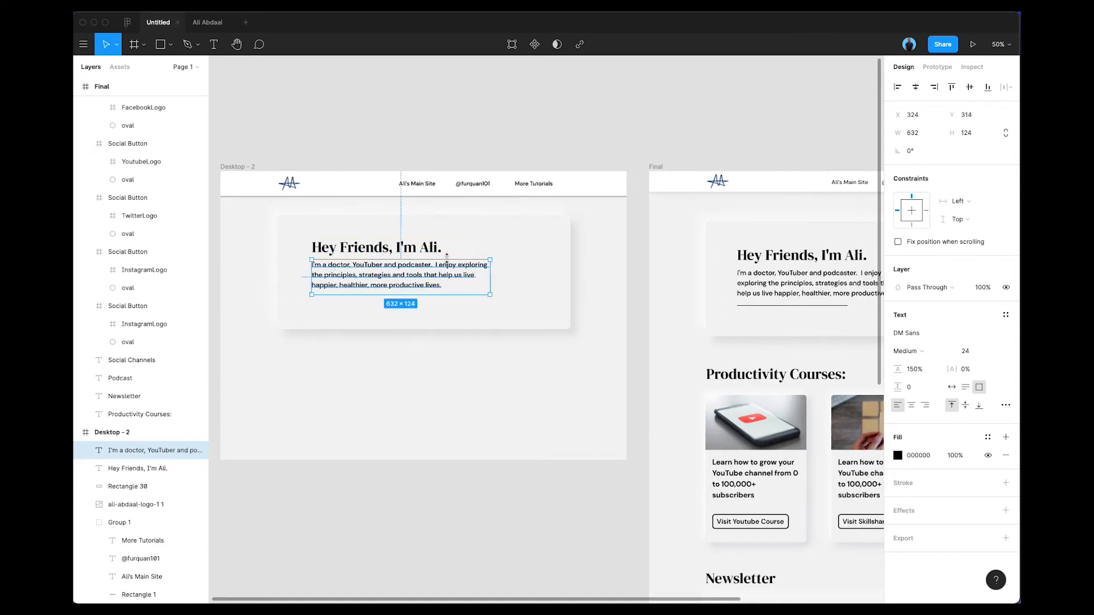
scroll(674, 271, "left", 3)
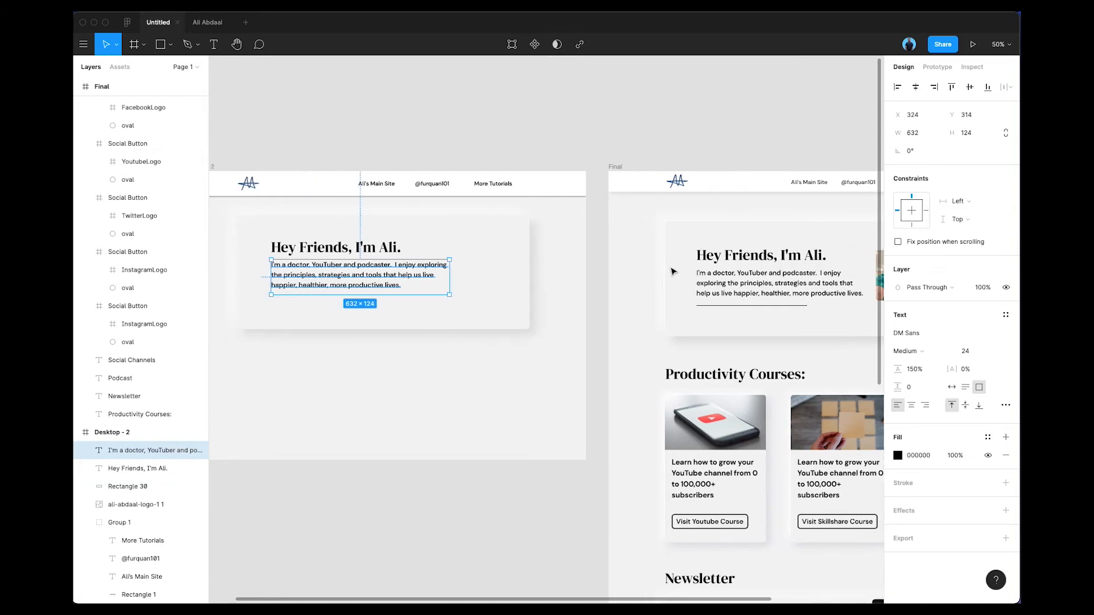
left_click(734, 263)
double_click(733, 263)
key("alt")
scroll(655, 278, "left", 3)
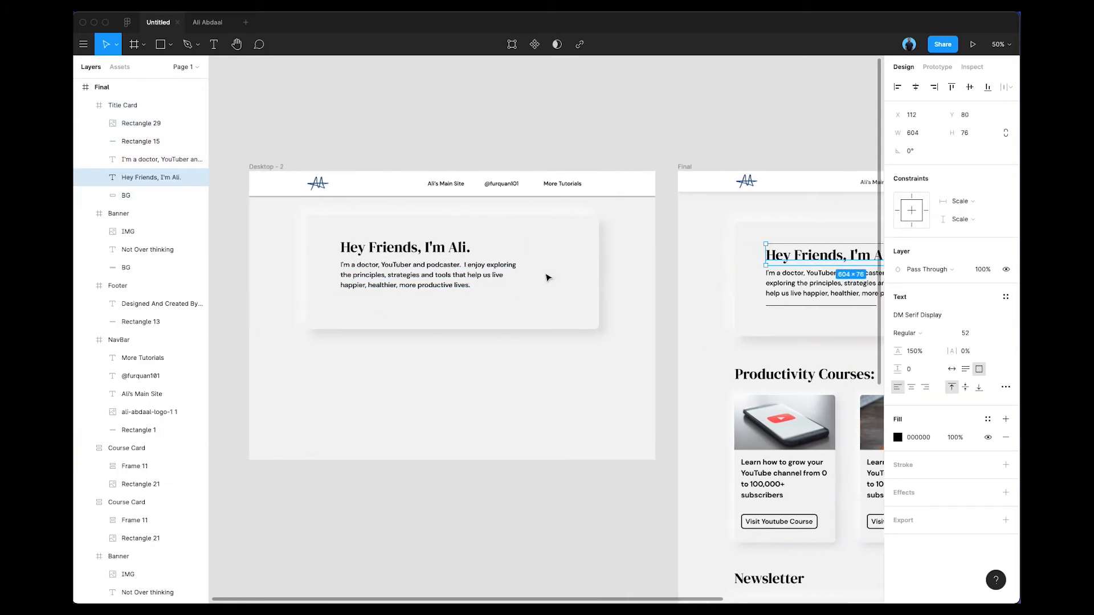
left_click(384, 262)
- Shift the heading and paragraph together horizontally to line up with Final's heading
left_click(382, 257, "shift")
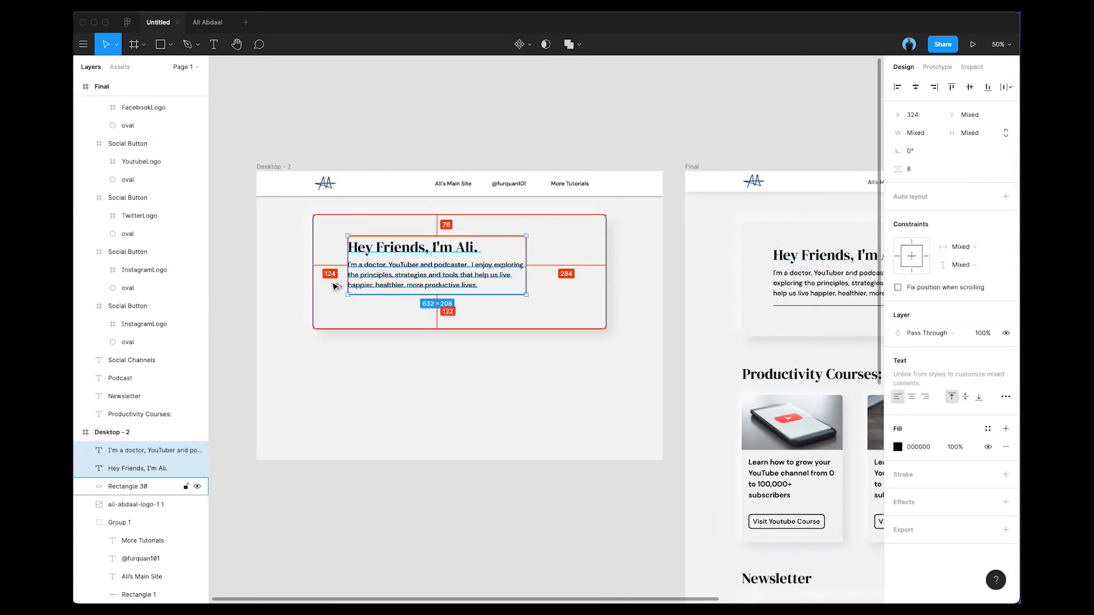
key("Left")
key("Left")
key("Left")
key("Left")
key("Left")
key("Left")
key("Left")
key("Left")
key("Left")
key("Left")
key("Left")
key("Left")
key("Left")
key("Left")
key("Left")
key("Left")
key("Right")
key("Right")
key("Right")
key("Right")
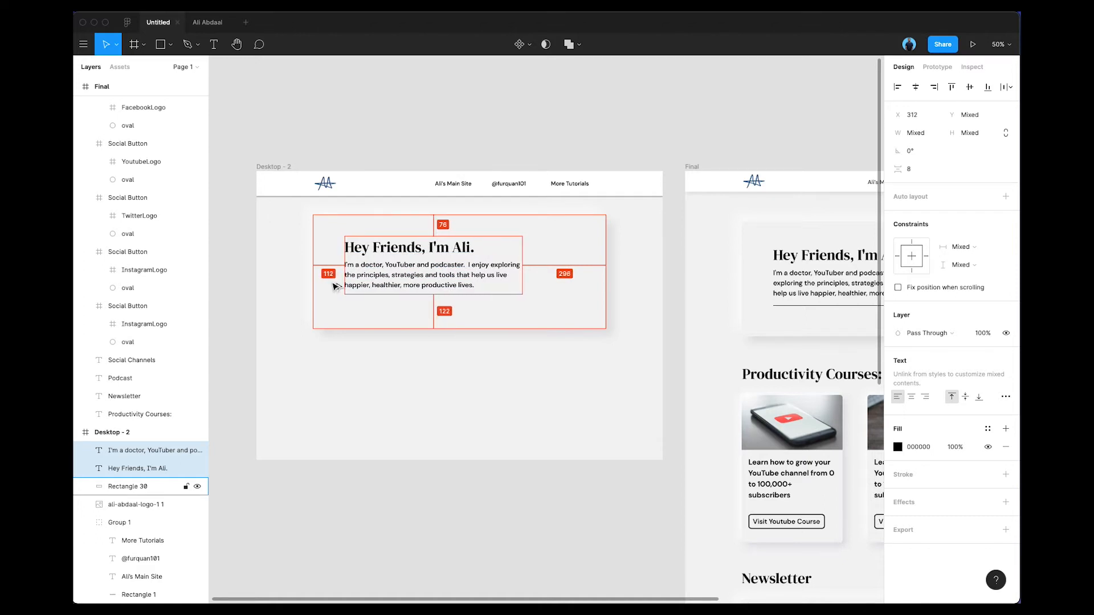
left_click(812, 263)
left_click(811, 259)
scroll(797, 245, "right", 5)
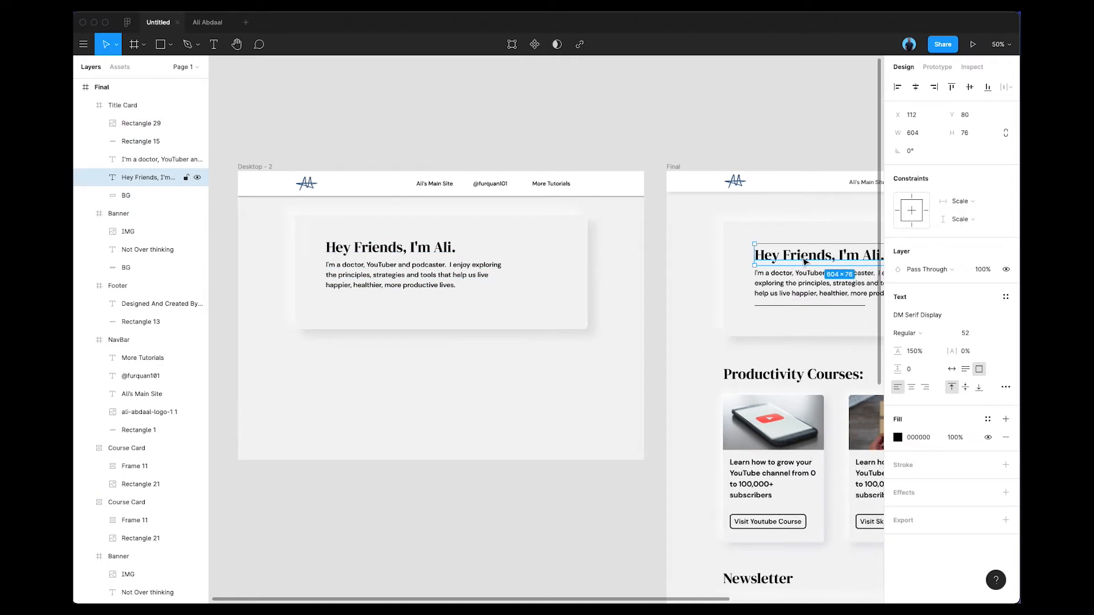
scroll(672, 245, "left", 1)
- Move the heading-and-paragraph block down 4 px inside the Desktop - 2 card
left_click(298, 274)
left_click(301, 250, "shift")
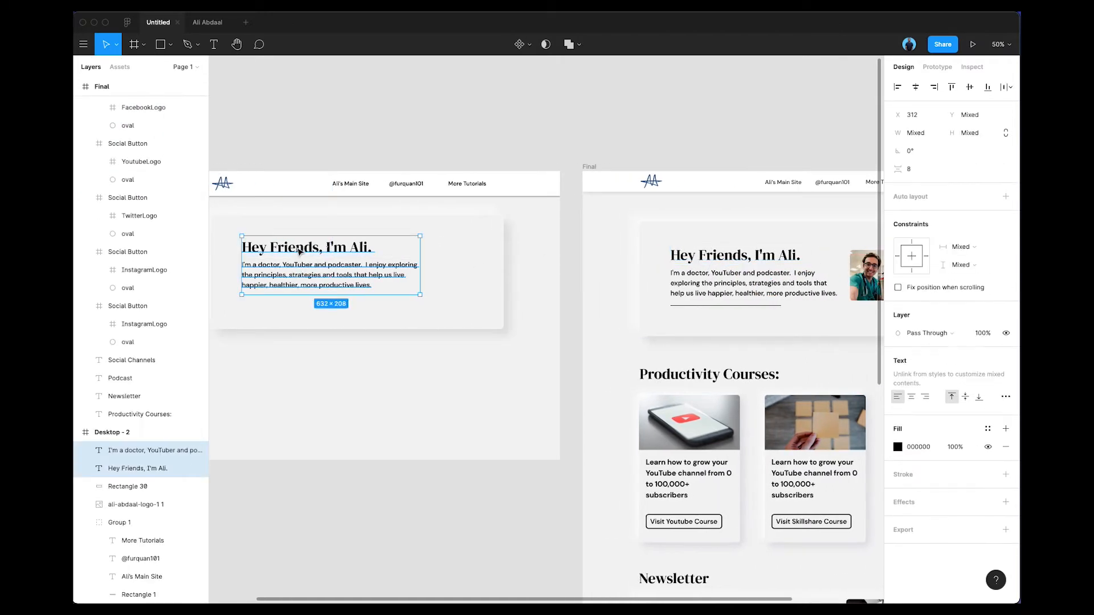
key("Down")
key("Down")
key("Down")
key("Down")
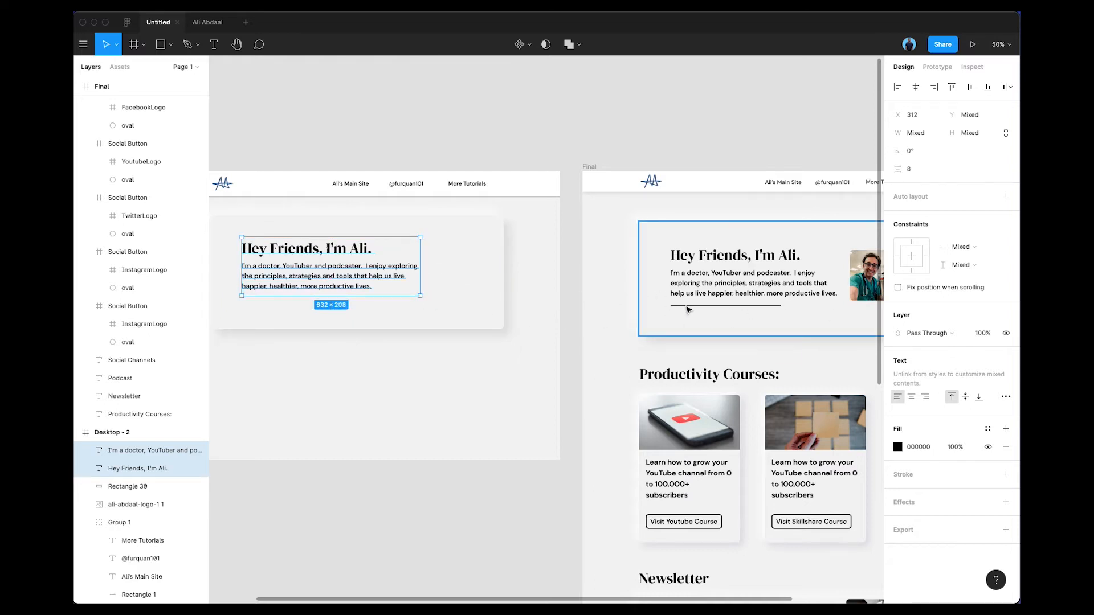
scroll(688, 310, "left", 3)
left_click(561, 383)
scroll(327, 251, "left", 2)
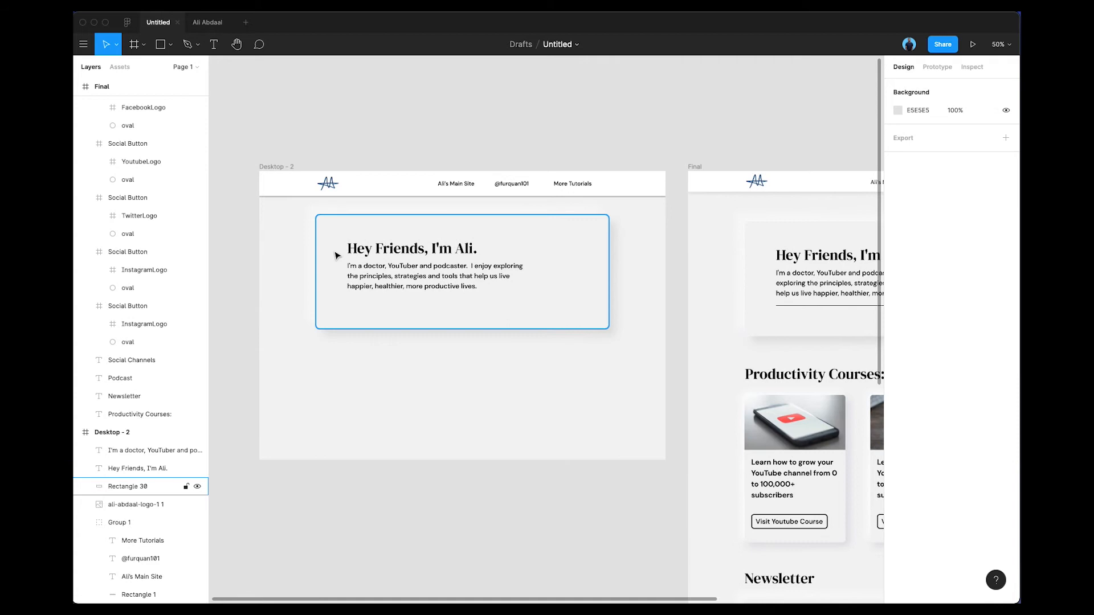
scroll(335, 255, "up", 3)
scroll(337, 251, "left", 5)
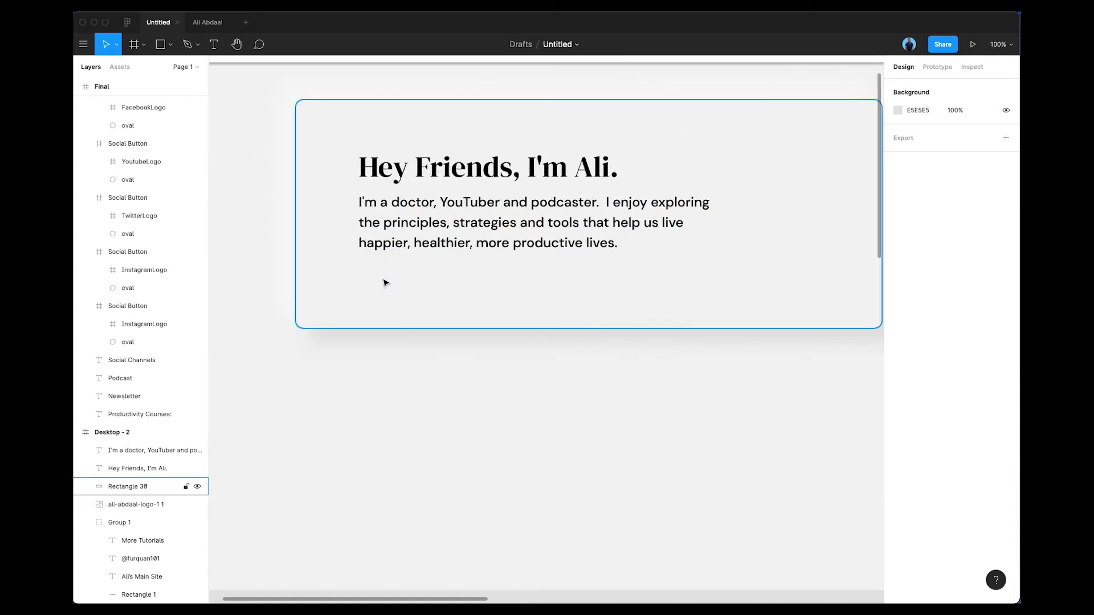
- Draw a thin rectangle beneath the intro paragraph, checking against the layout grid columns
key("ctrl+g")
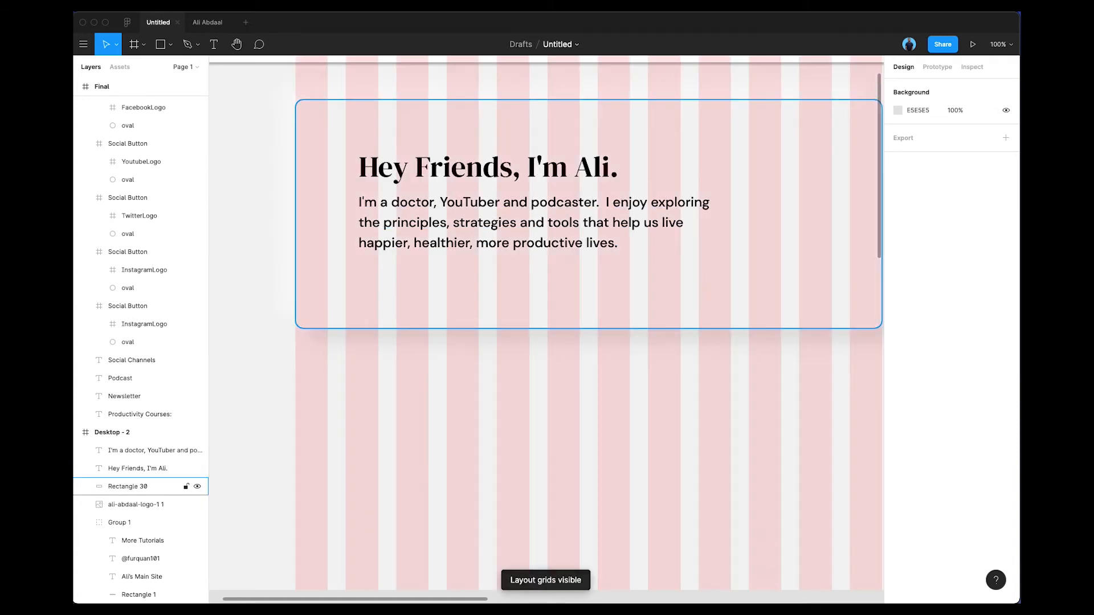
left_click(379, 242)
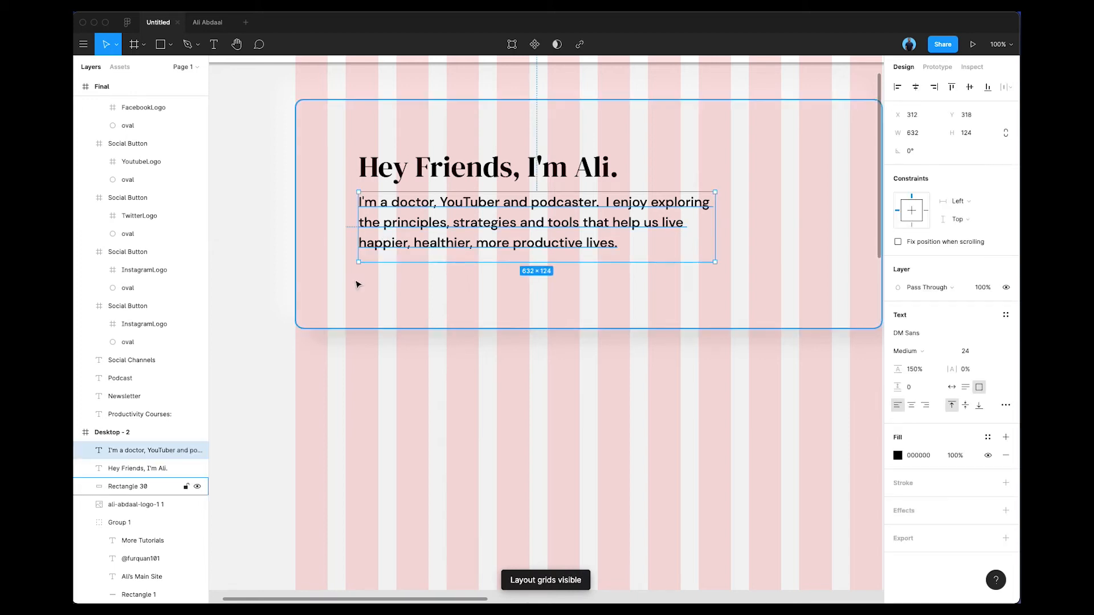
left_click(367, 284)
key("ctrl+g")
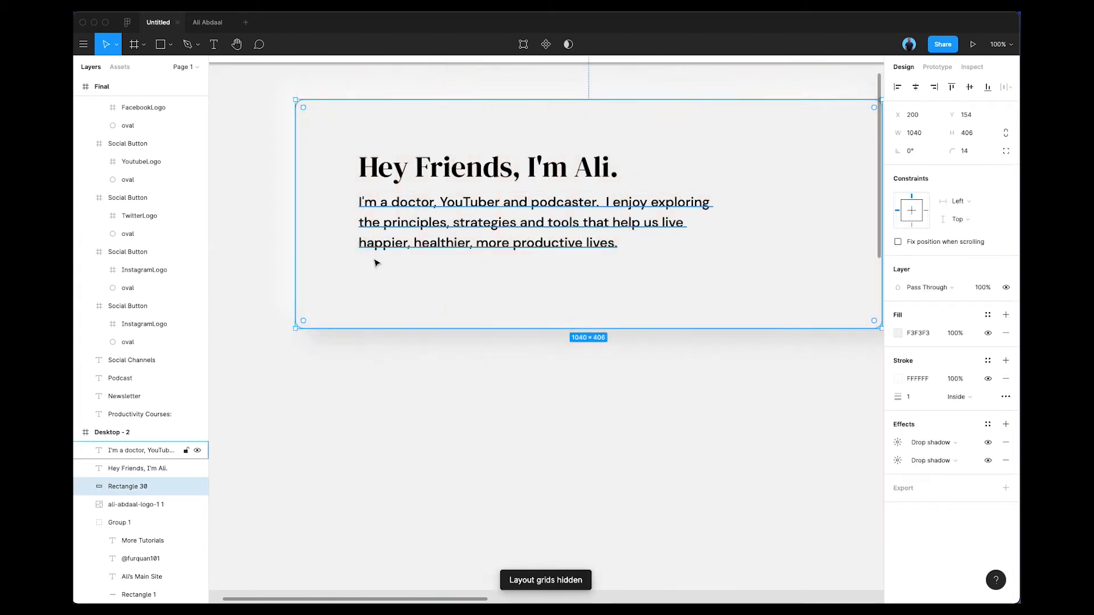
key("r")
mouse_move(359, 258)
left_mouse_down()
mouse_move(407, 272)
mouse_move(701, 268)
left_mouse_up()
- Make the bar 1 px tall with a black 000000 fill
left_click(974, 133)
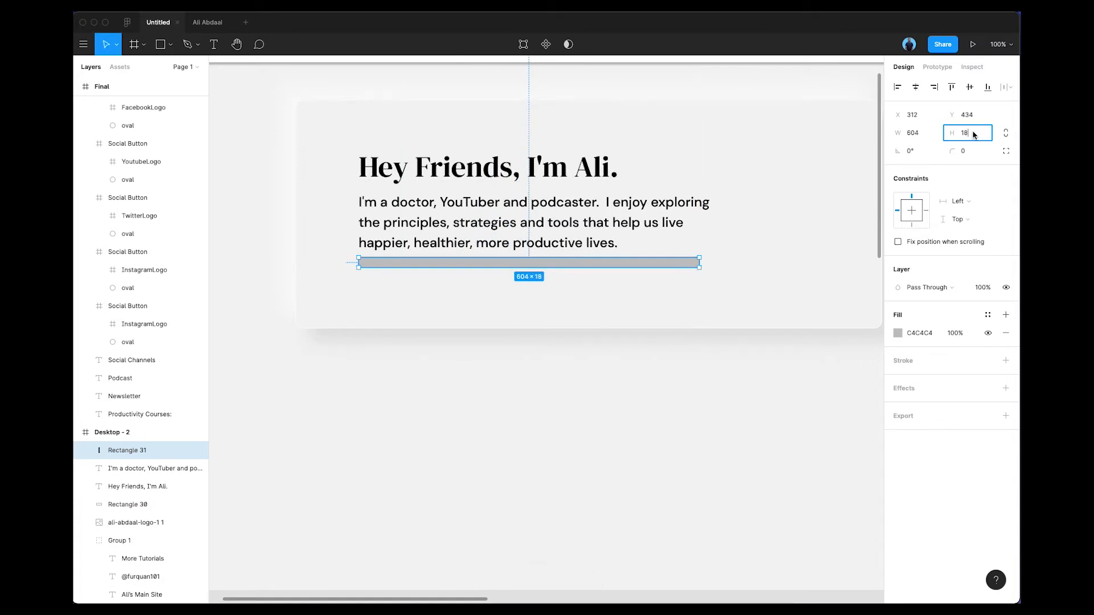
key("Return")
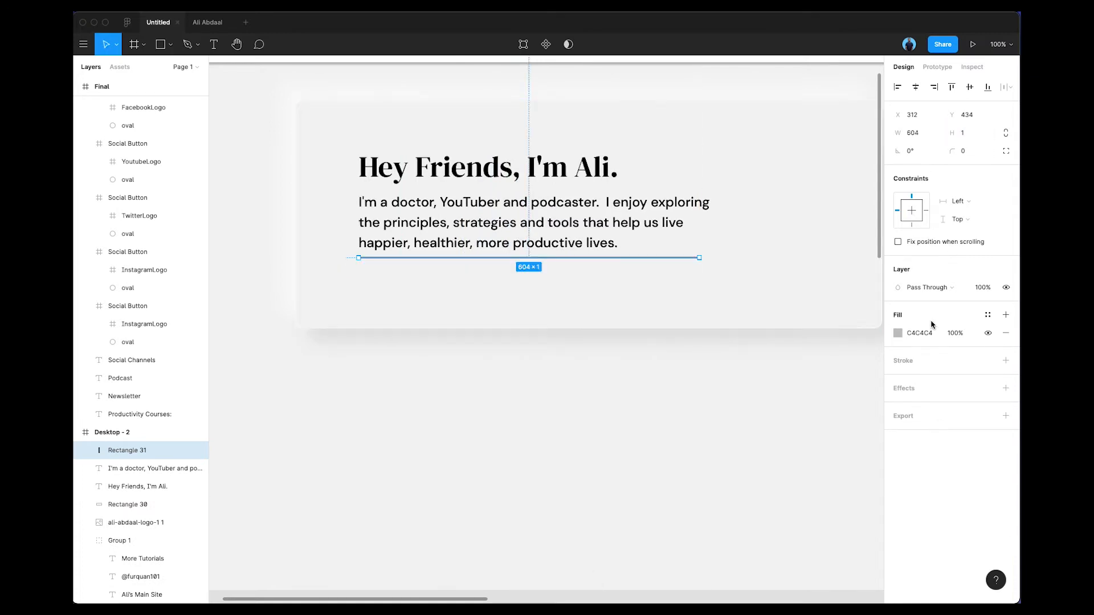
left_click(901, 339)
left_click_drag(813, 348, 739, 471)
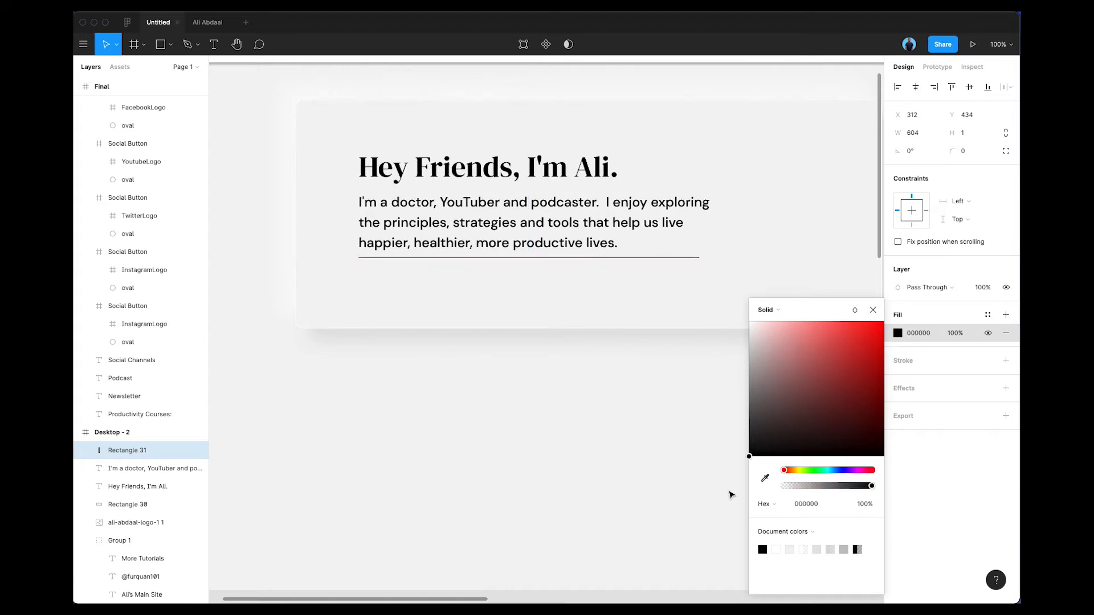
scroll(608, 397, "right", 12)
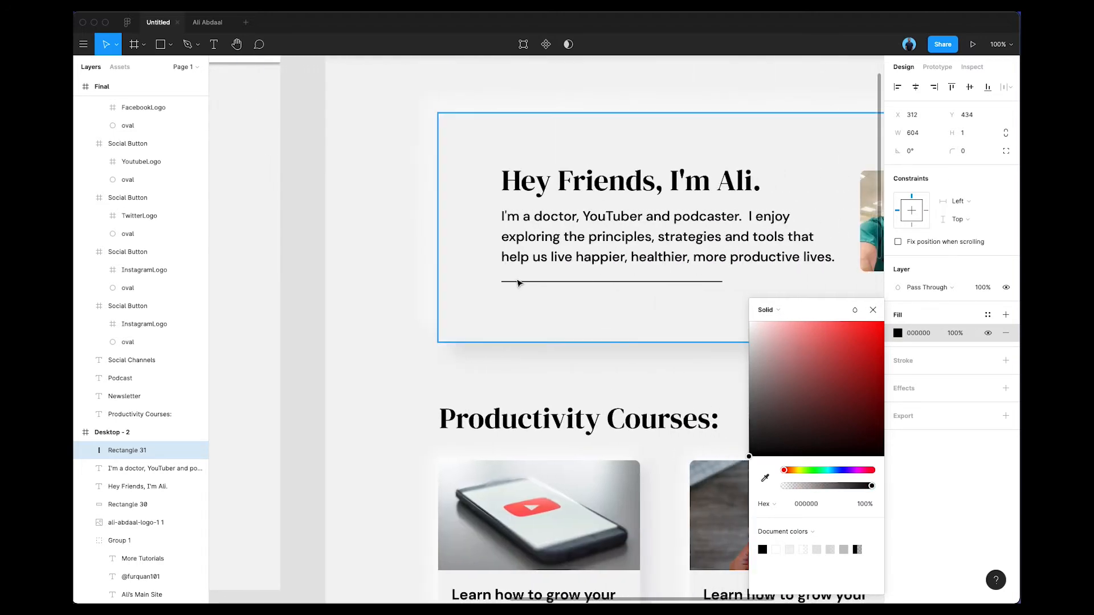
left_click(519, 283)
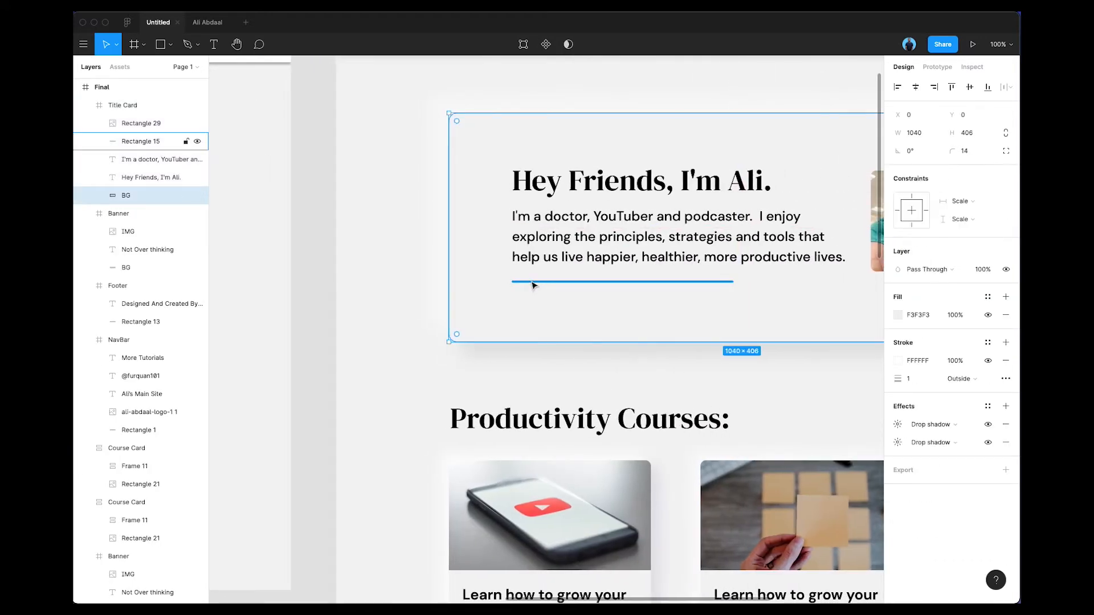
- Check Final's divider, then give this divider height 2 and fill 343434
left_click(531, 282)
scroll(683, 319, "left", 1)
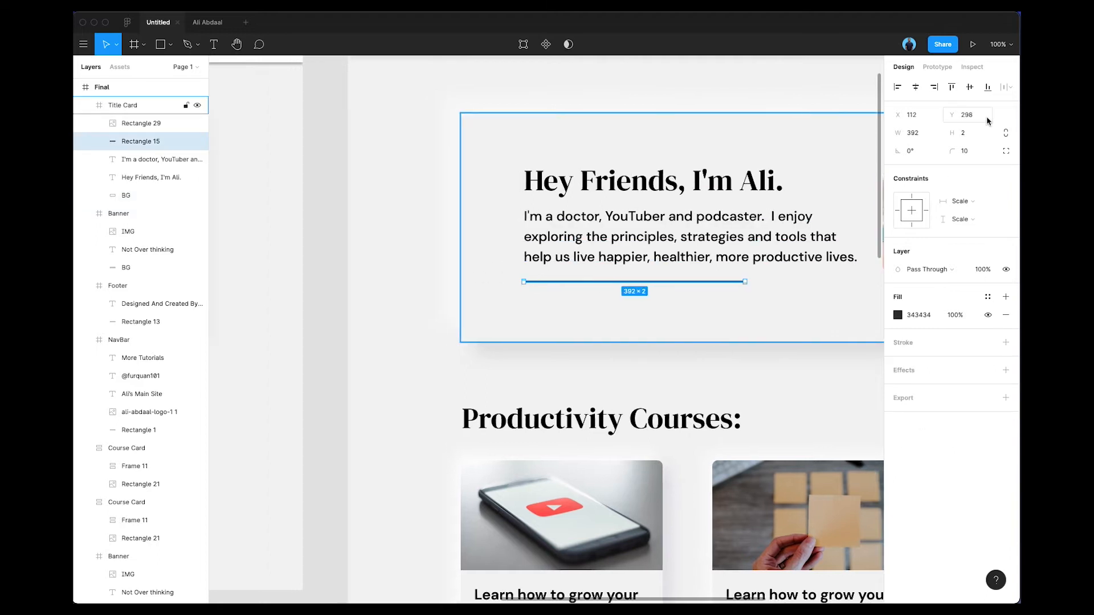
left_click(924, 316)
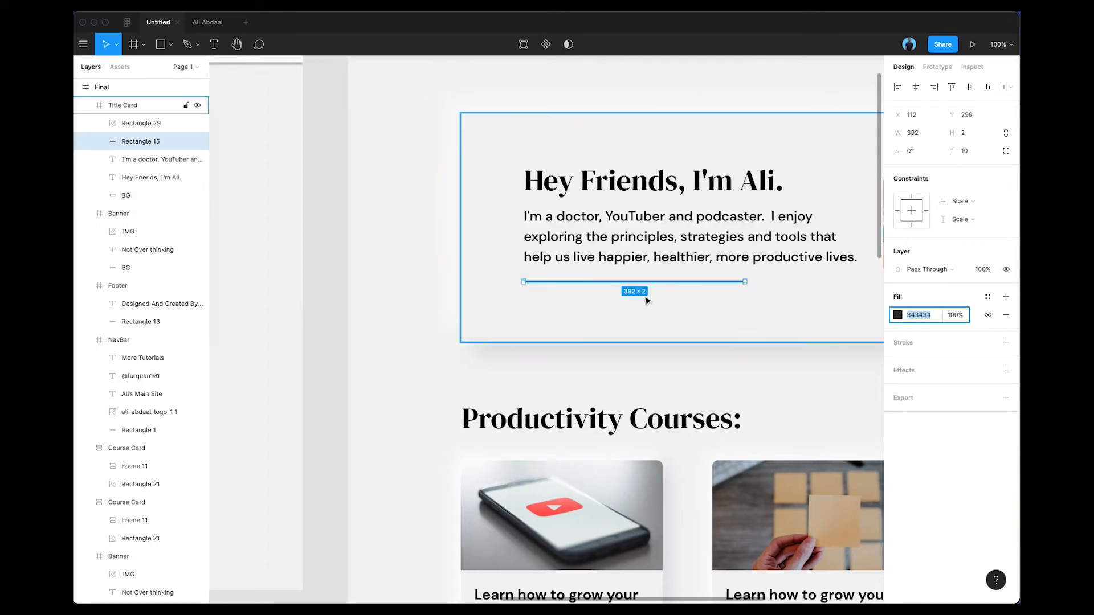
scroll(654, 298, "right", 5)
left_click(496, 259)
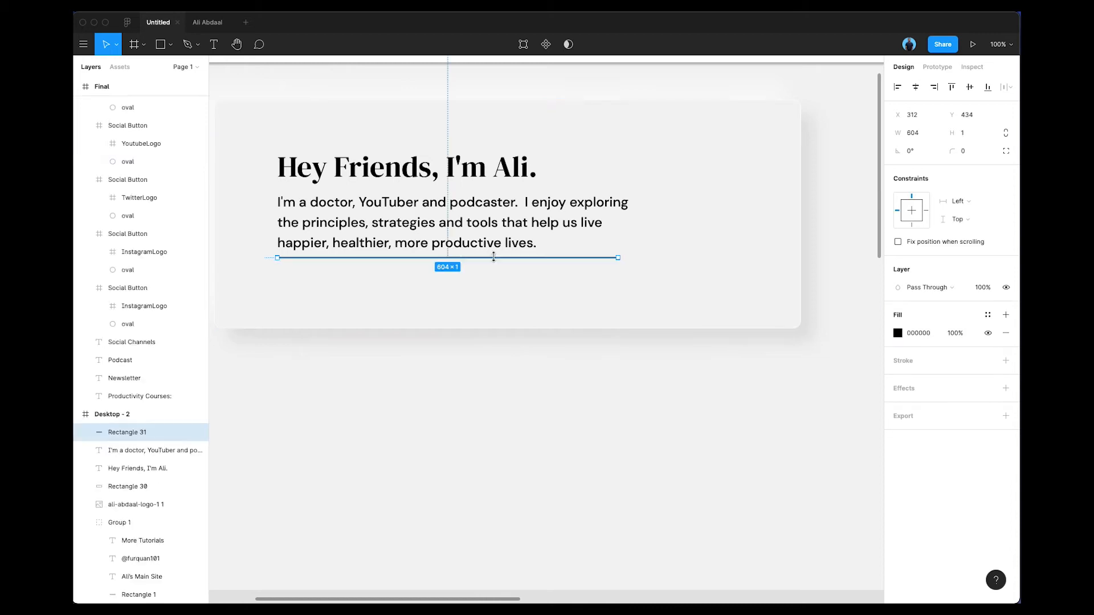
left_click(977, 136)
type("2")
key("Return")
left_click(919, 333)
type("343434")
key("Return")
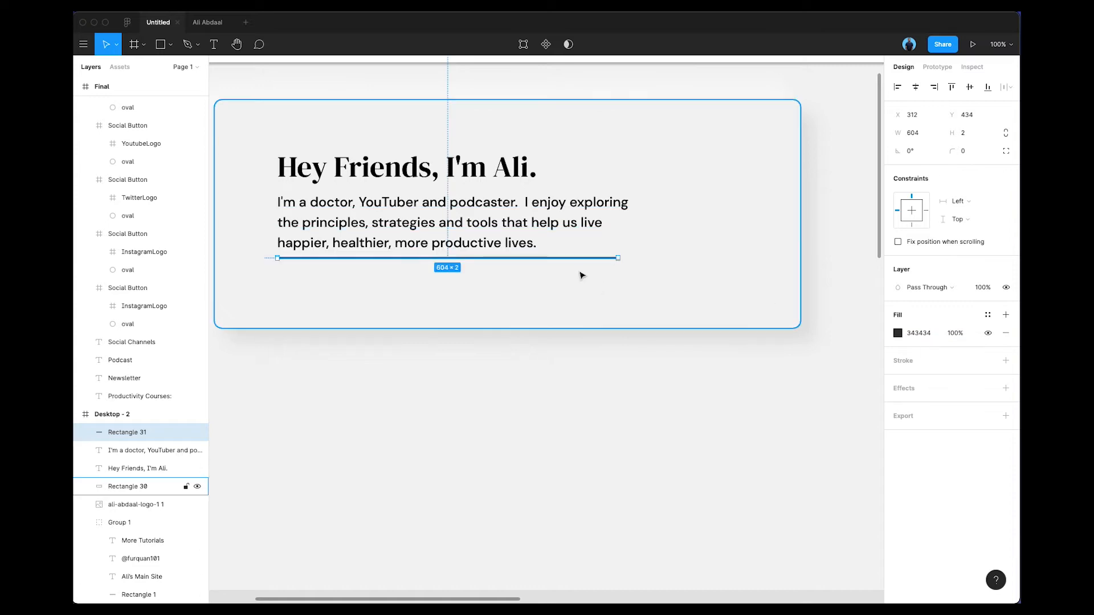
- Zoom in on the divider to check its corner radius
left_click(390, 379)
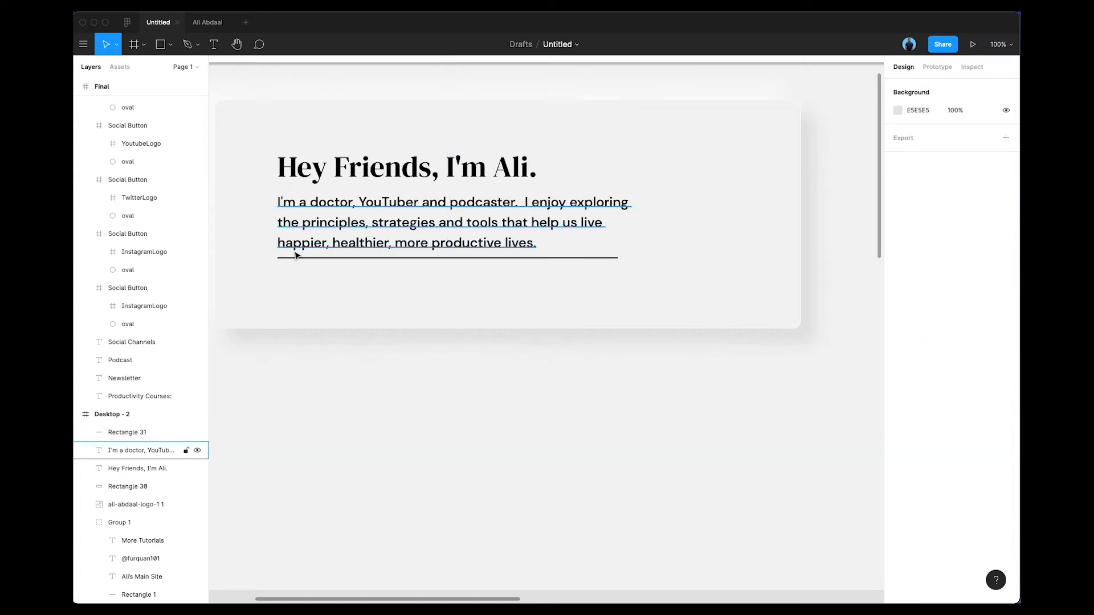
key("super+equal")
left_click(678, 186)
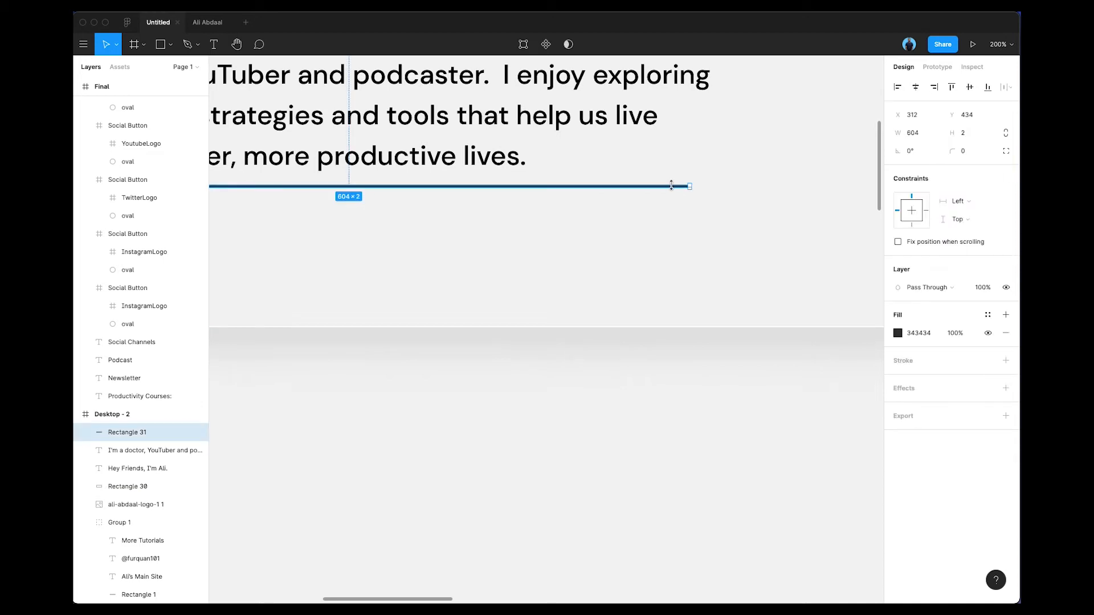
left_click(711, 248)
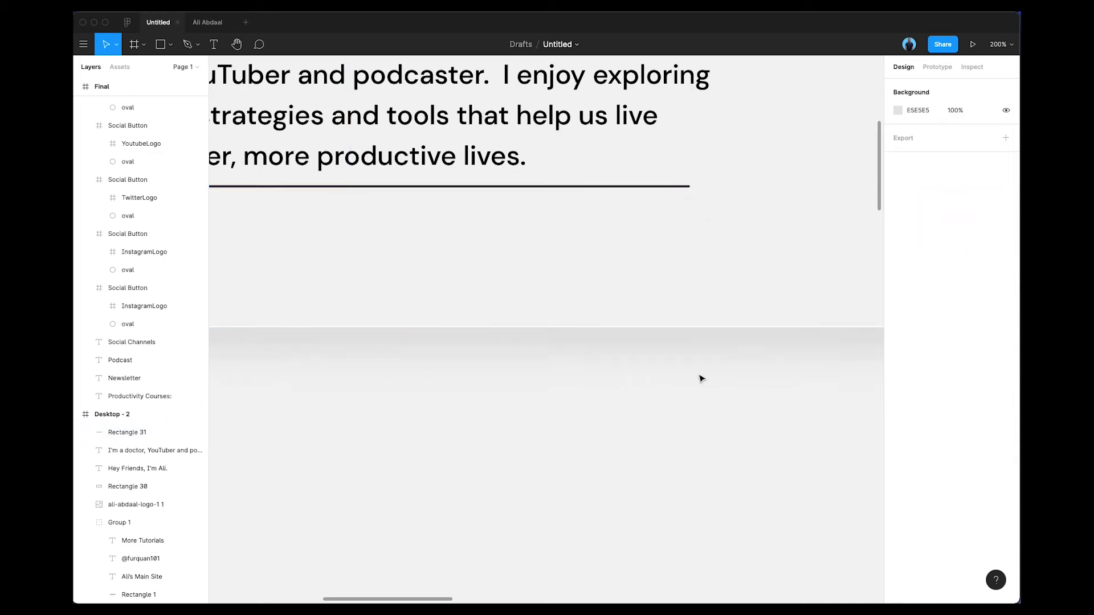
left_click(627, 187)
left_click(970, 154)
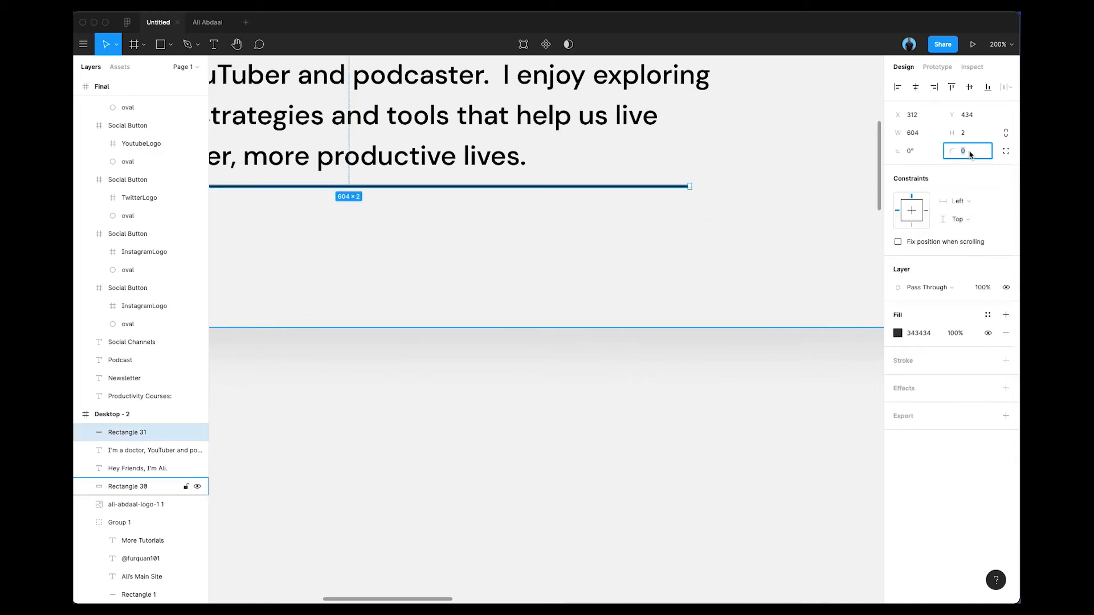
left_click(679, 478)
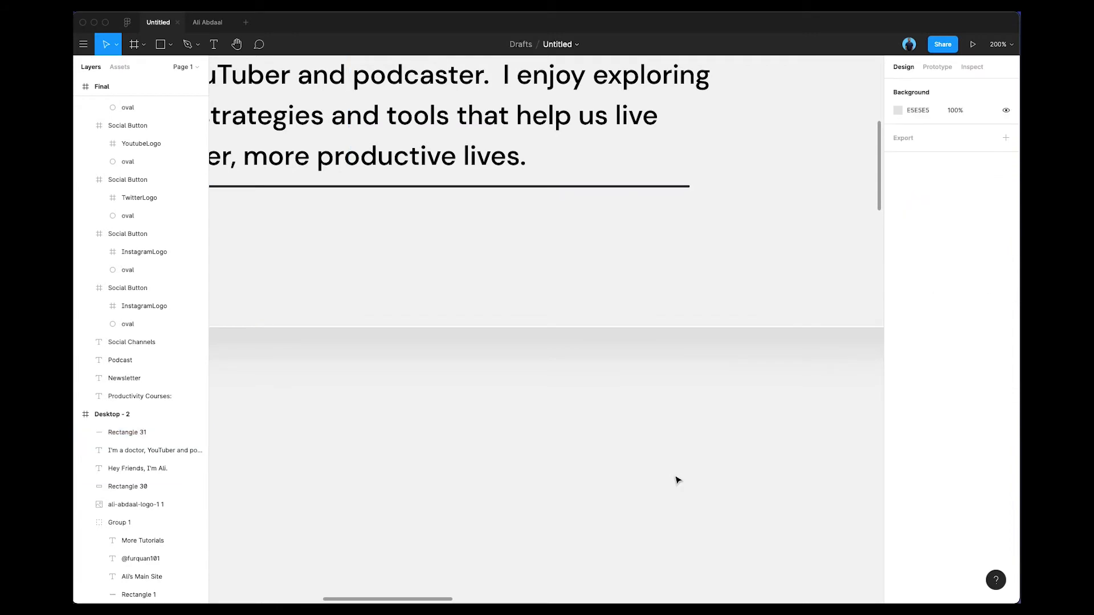
key("minus")
key("minus")
scroll(653, 345, "right", 5)
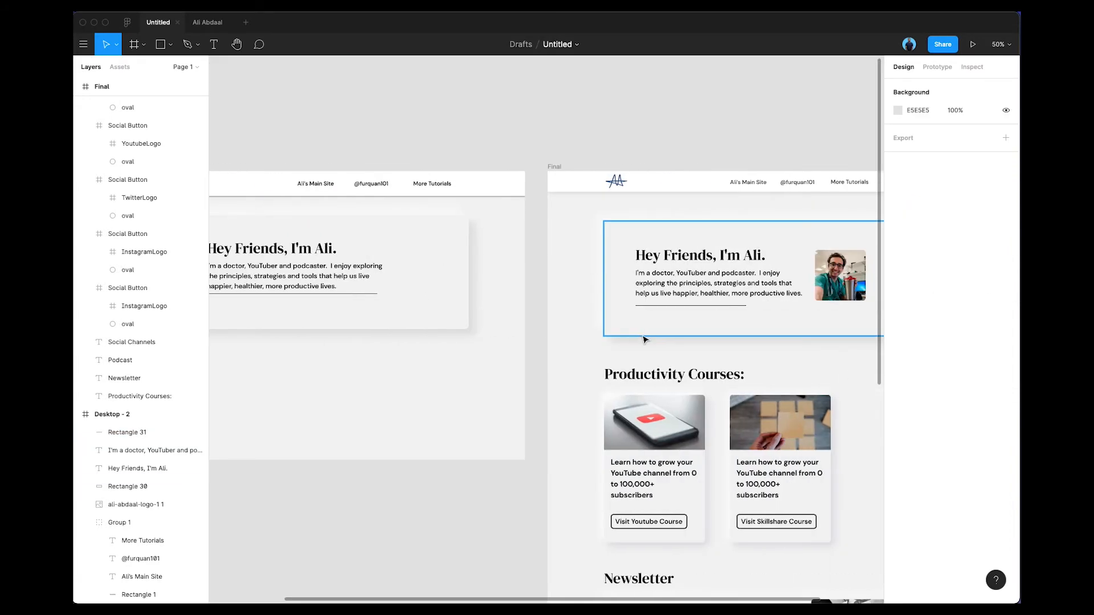
- Set the divider's width to 392 to match Final's divider
double_click(668, 305)
scroll(494, 298, "left", 3)
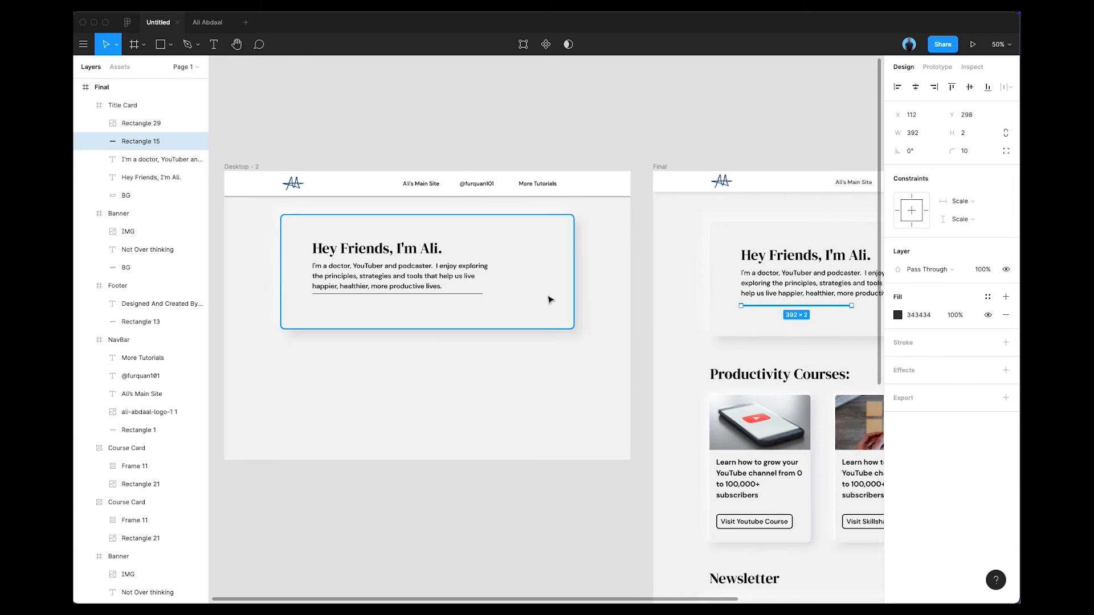
left_click(453, 294)
left_click(917, 134)
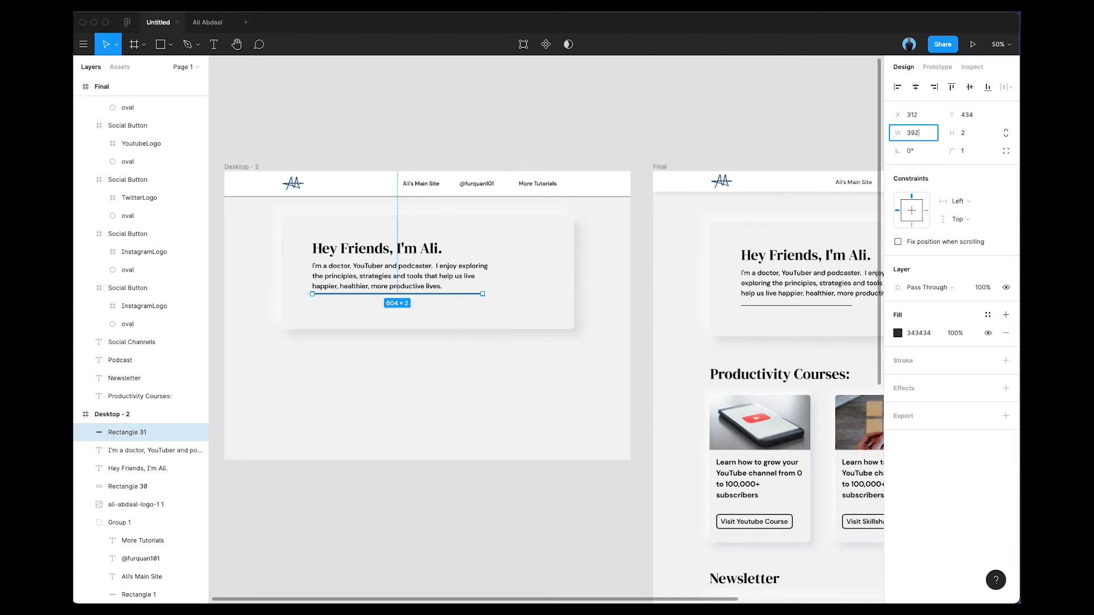
type("392")
key("Return")
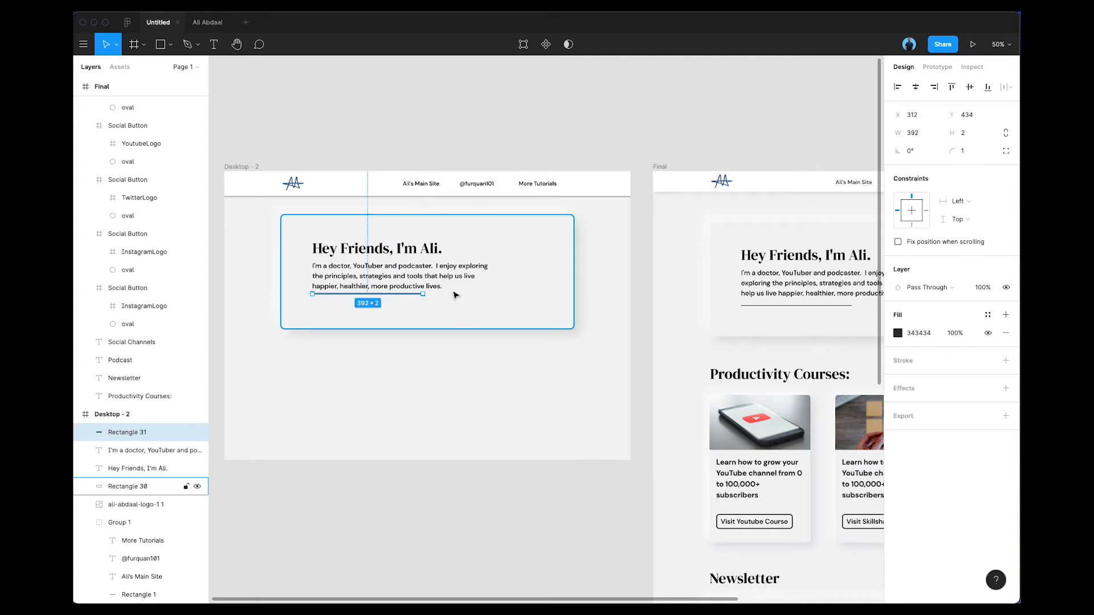
- Move the divider down so it sits 25 px below the paragraph
key("alt")
key("Down")
key("Down")
key("Down")
key("Down")
key("Down")
key("Down")
key("Down")
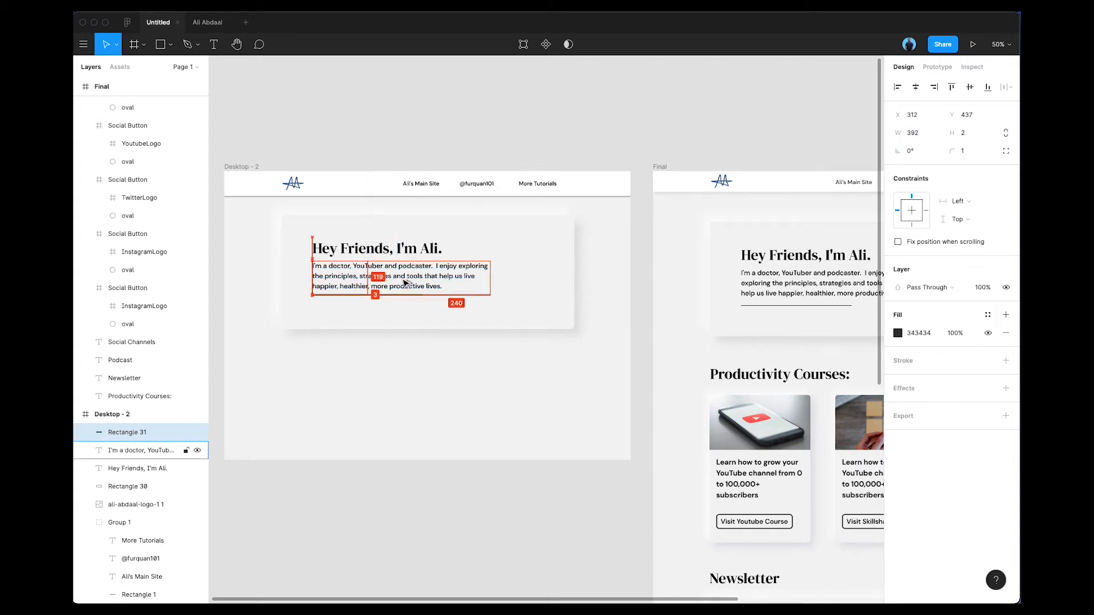
key("Down")
key("Down")
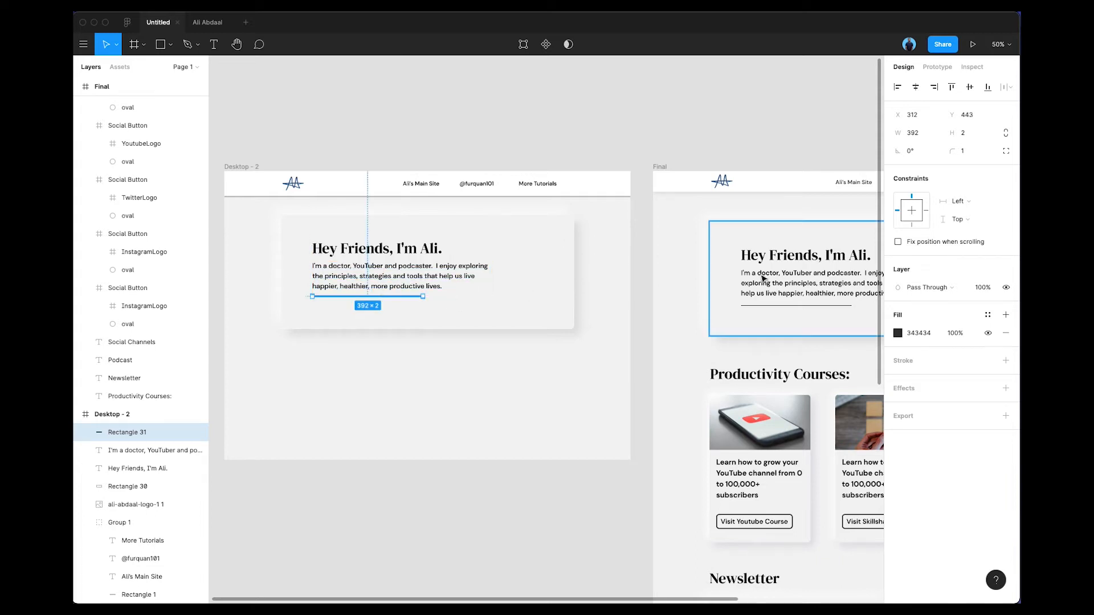
left_click(784, 295)
left_click(773, 305)
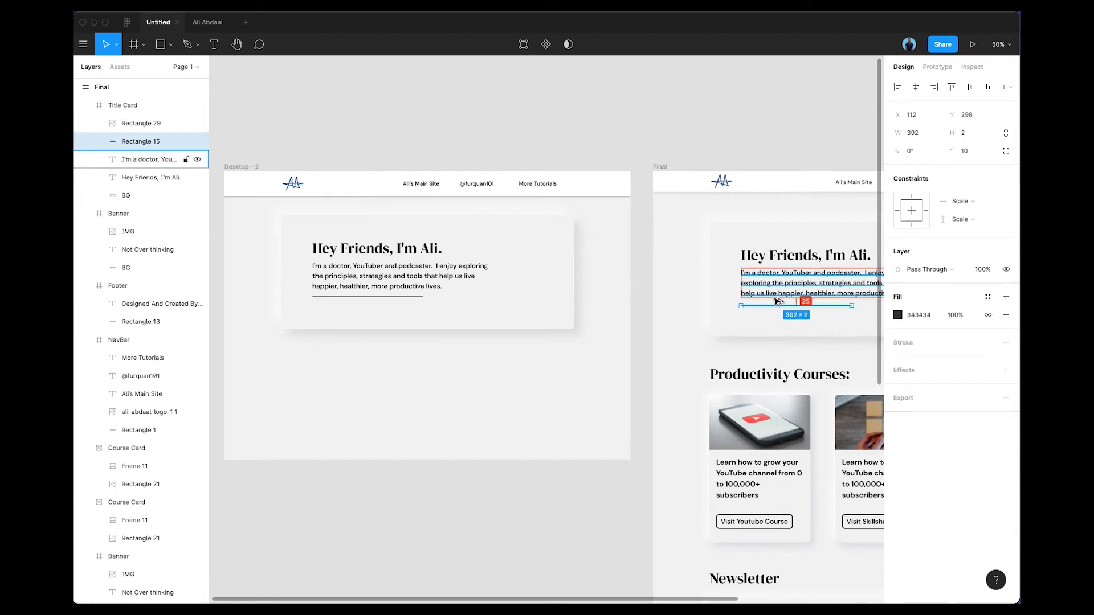
left_click(368, 295)
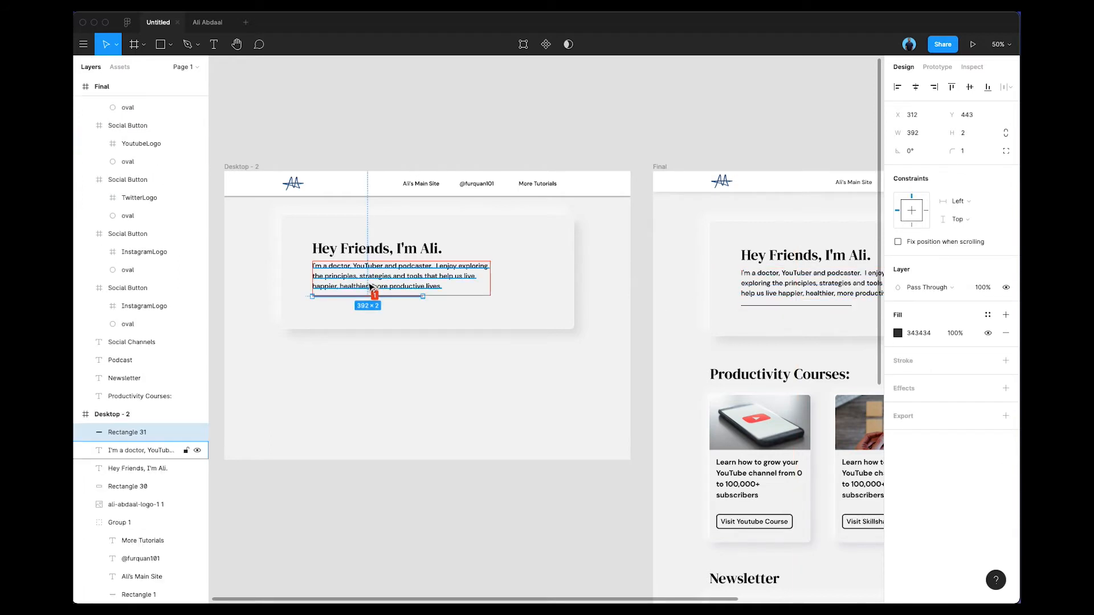
key("shift+Down")
key("shift+Down")
key("shift+Down")
key("shift+Down")
key("shift+Up")
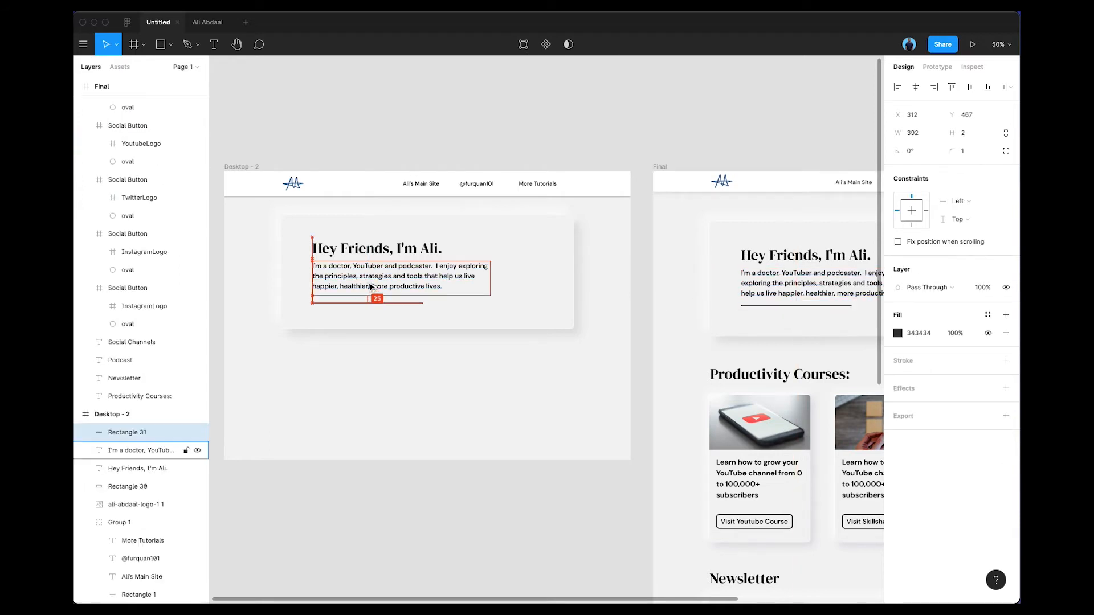
left_click(450, 435)
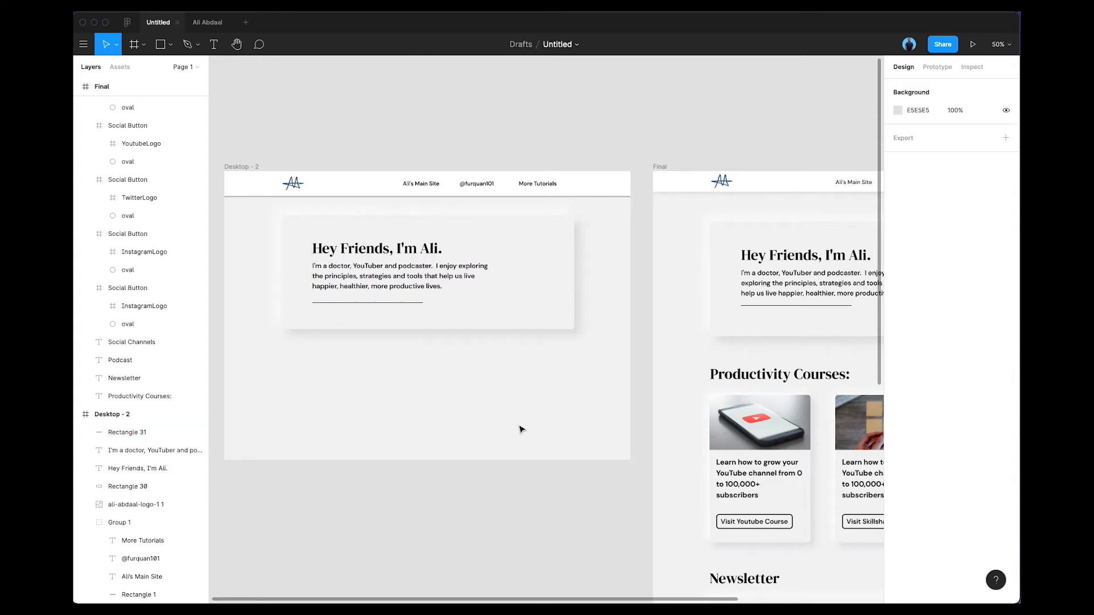
- Select the Desktop - 2 intro paragraph and nudge it down
scroll(530, 426, "right", 2)
scroll(463, 391, "up", 3)
left_click(306, 308)
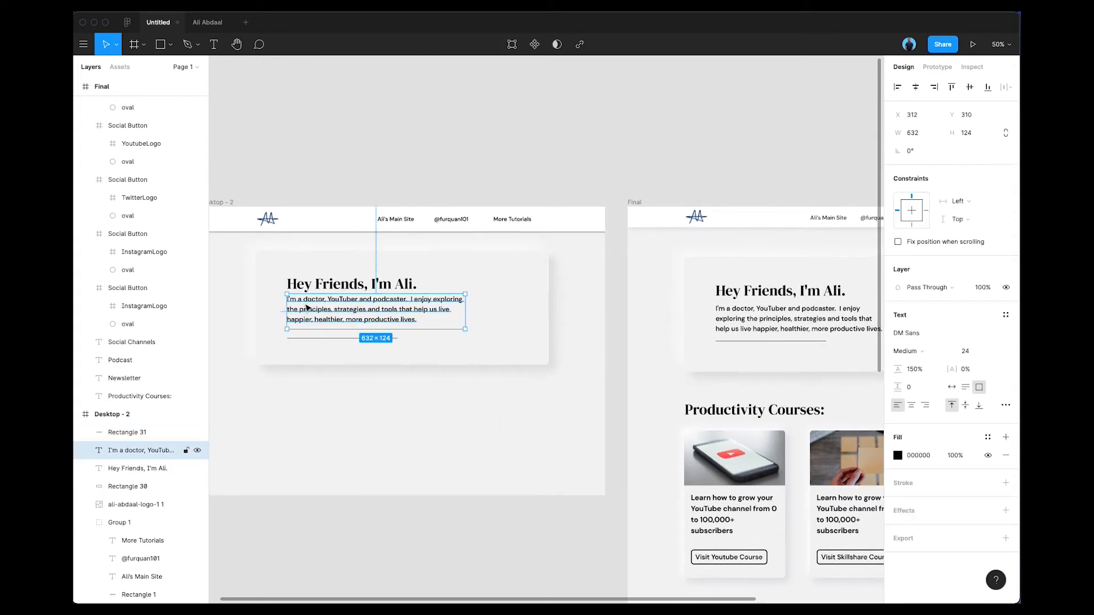
key("shift+Down")
key("Escape")
scroll(328, 325, "left", 1)
left_click(320, 317)
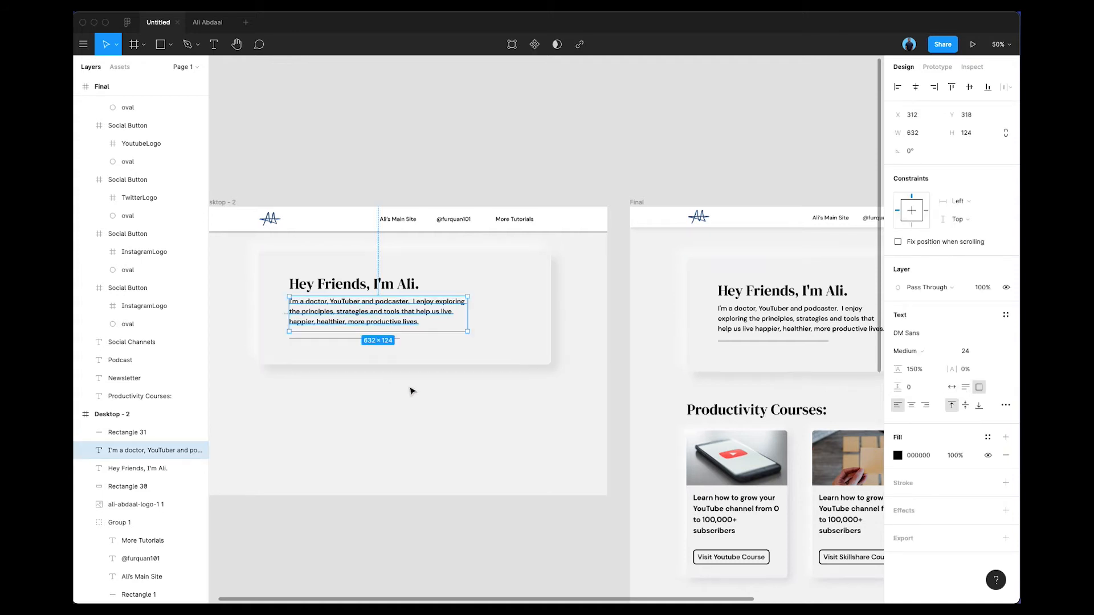
scroll(586, 384, "right", 4)
- Paste a copy of Final's portrait photo onto the right side of the Desktop - 2 card
left_click(803, 315)
left_click(802, 315)
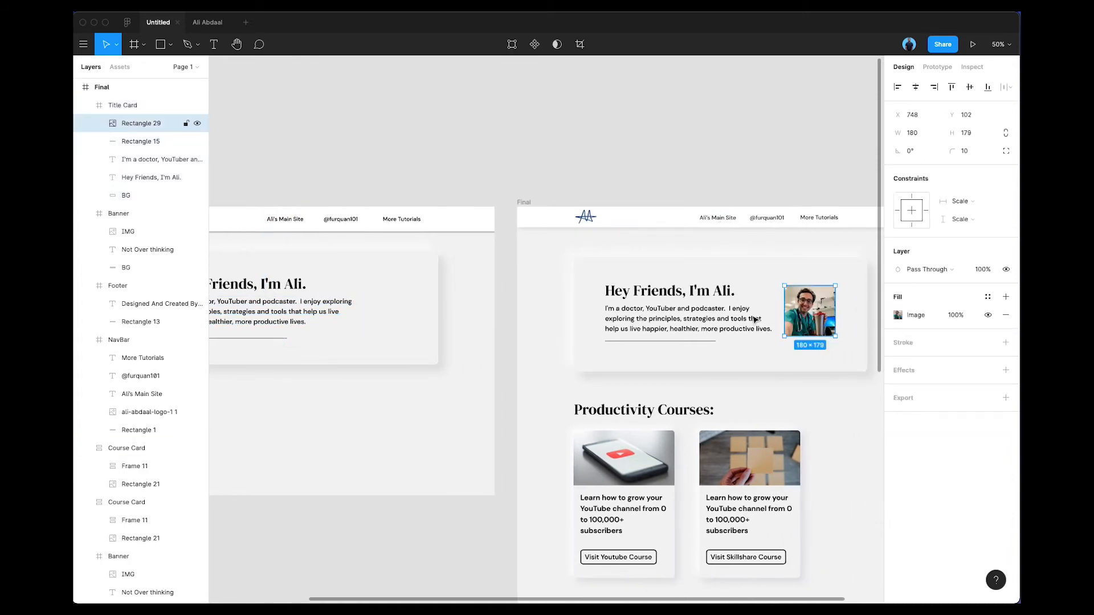
scroll(546, 325, "left", 1)
key("ctrl+v")
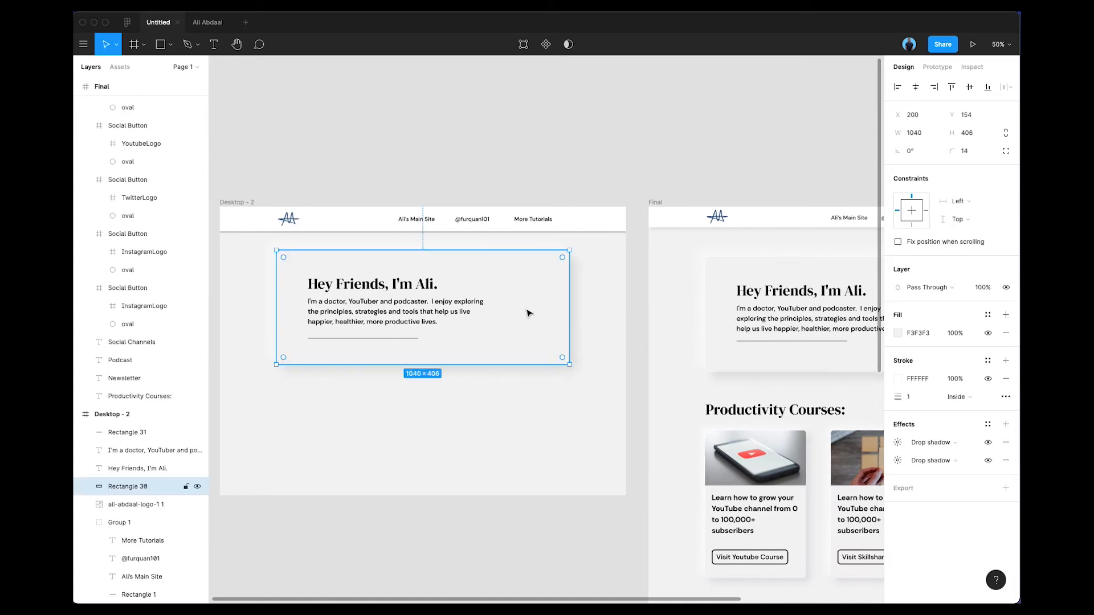
left_click_drag(459, 279, 519, 319)
- Set the intro paragraph's width to 604 so it wraps like Final's
left_click(428, 313)
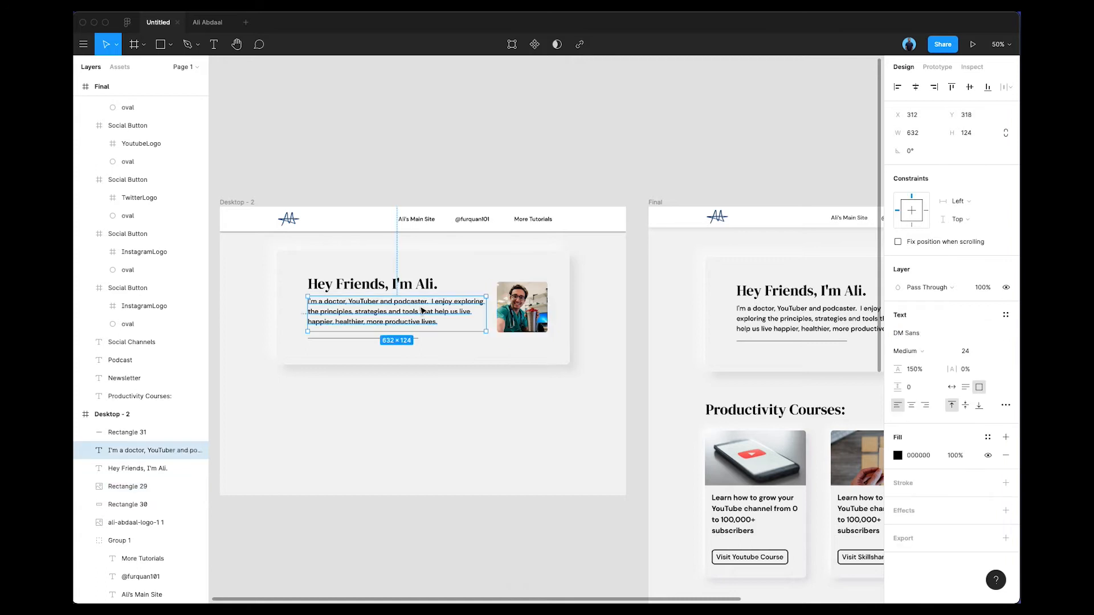
scroll(593, 313, "right", 4)
double_click(599, 318)
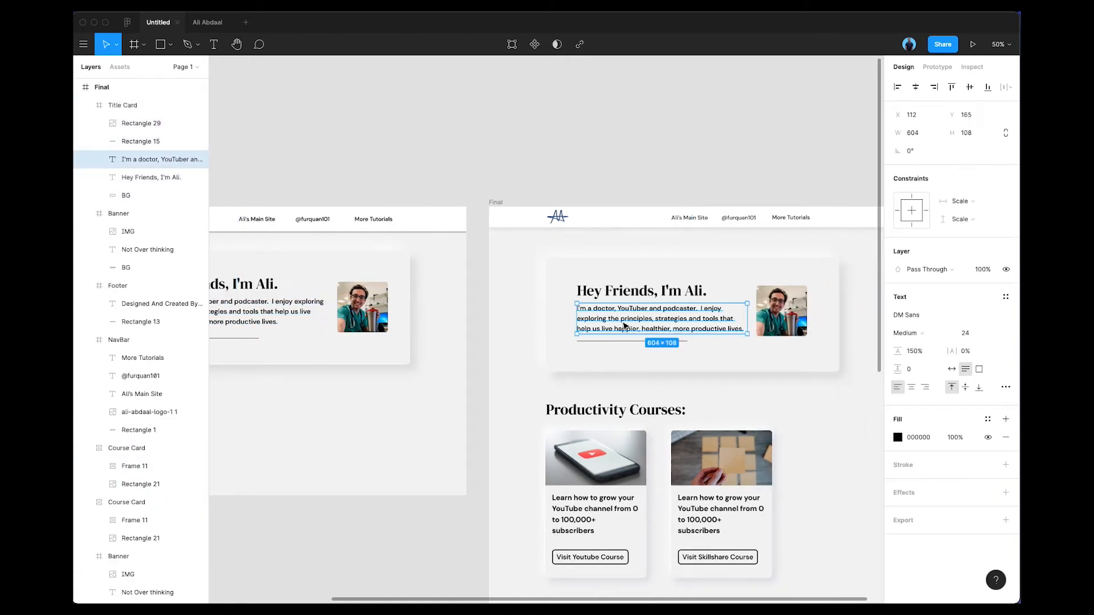
scroll(593, 238, "left", 2)
scroll(592, 238, "left", 1)
left_click(370, 311)
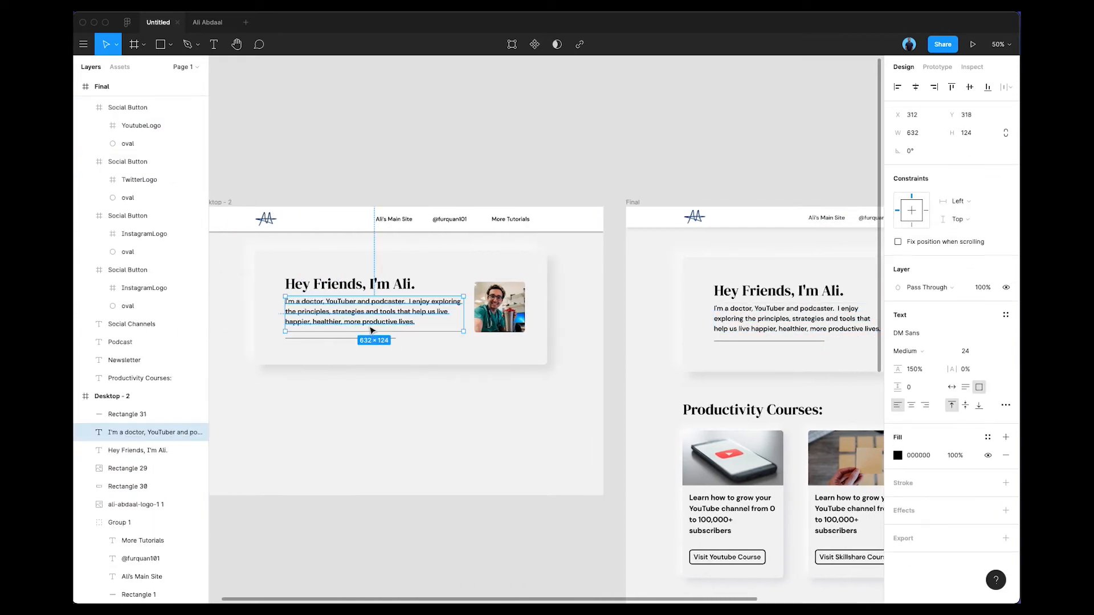
left_click(931, 134)
type("604")
key("Return")
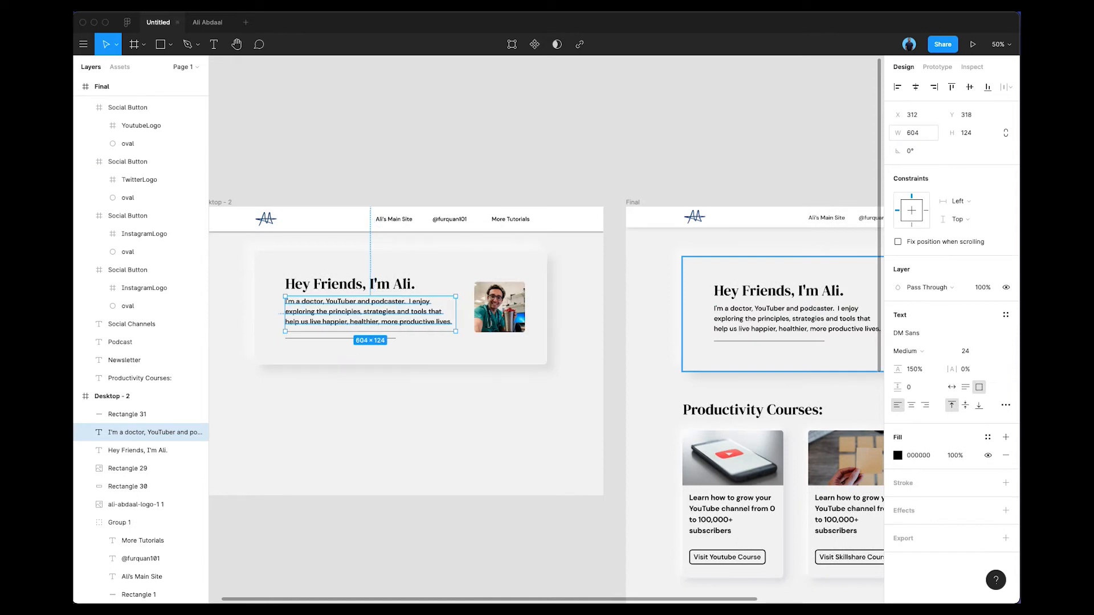
- Nudge the 180×179 portrait photo left toward the paragraph, measuring the gap
left_click(501, 321)
scroll(798, 322, "right", 3)
double_click(801, 322)
key("alt")
left_click(368, 319)
key("alt")
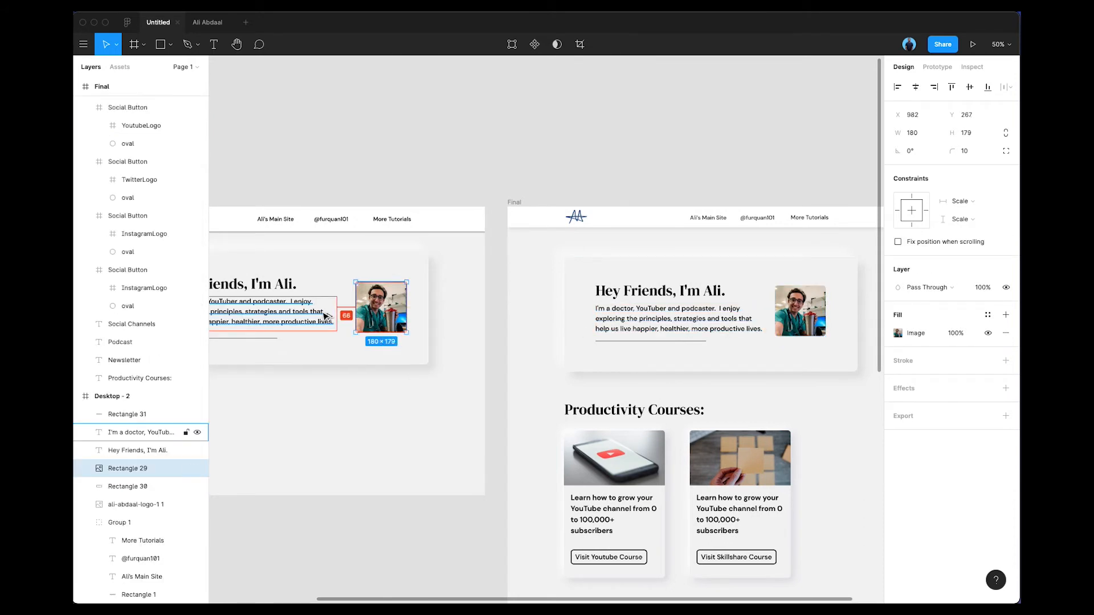
key("shift+Left")
key("shift+Left")
key("shift+Left")
key("Left")
key("Left")
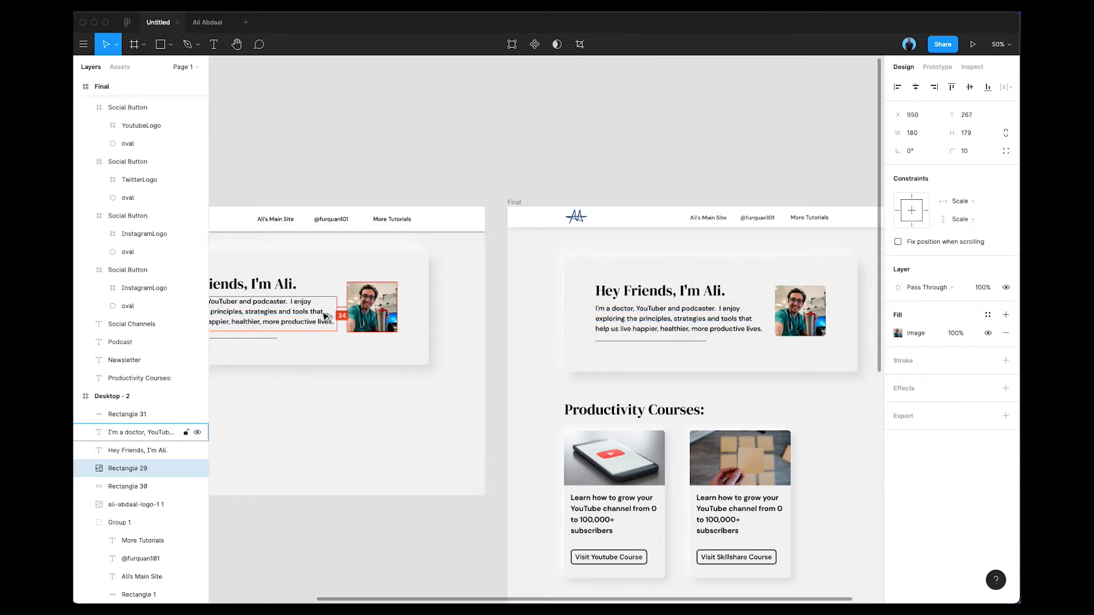
left_click(360, 442)
- Zoom out and back to 50%, then show the 12-column layout grid on Desktop - 2
scroll(365, 426, "left", 3)
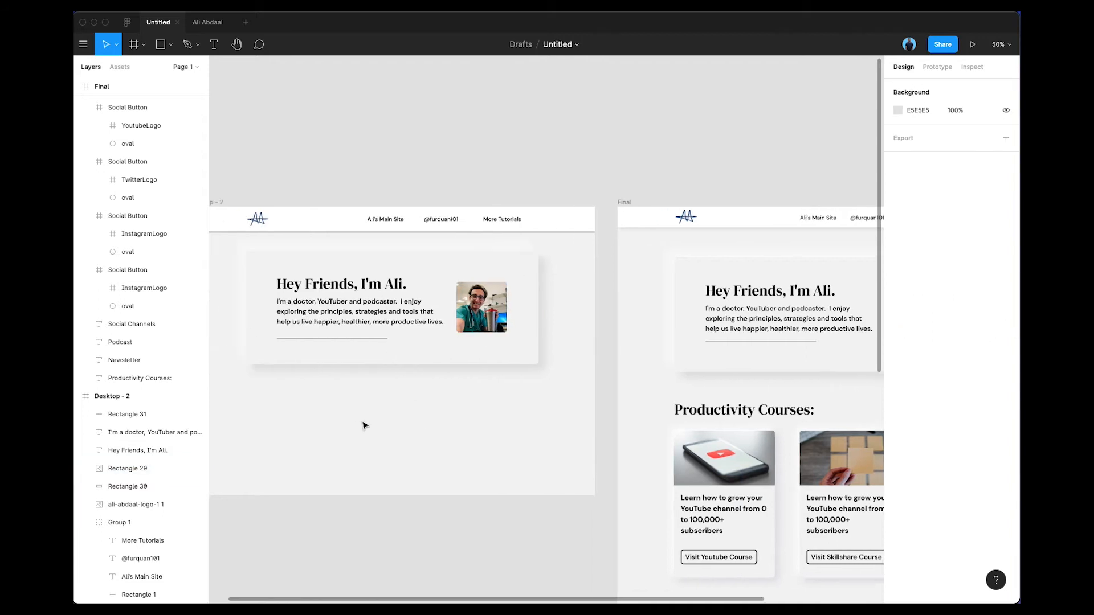
scroll(570, 406, "right", 3)
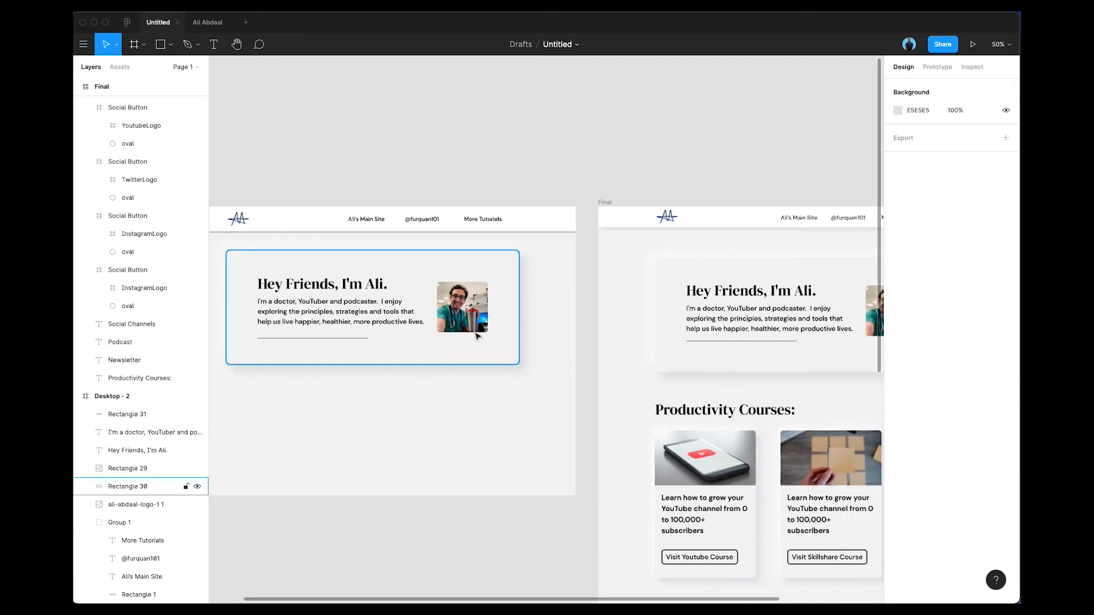
left_click(330, 313)
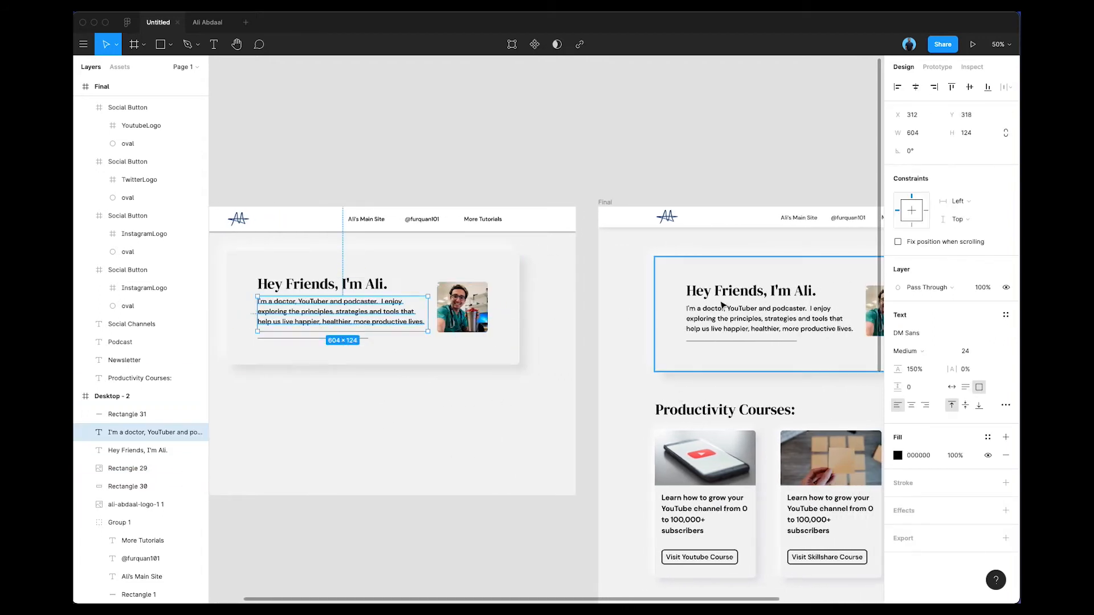
left_click(497, 437)
key("minus")
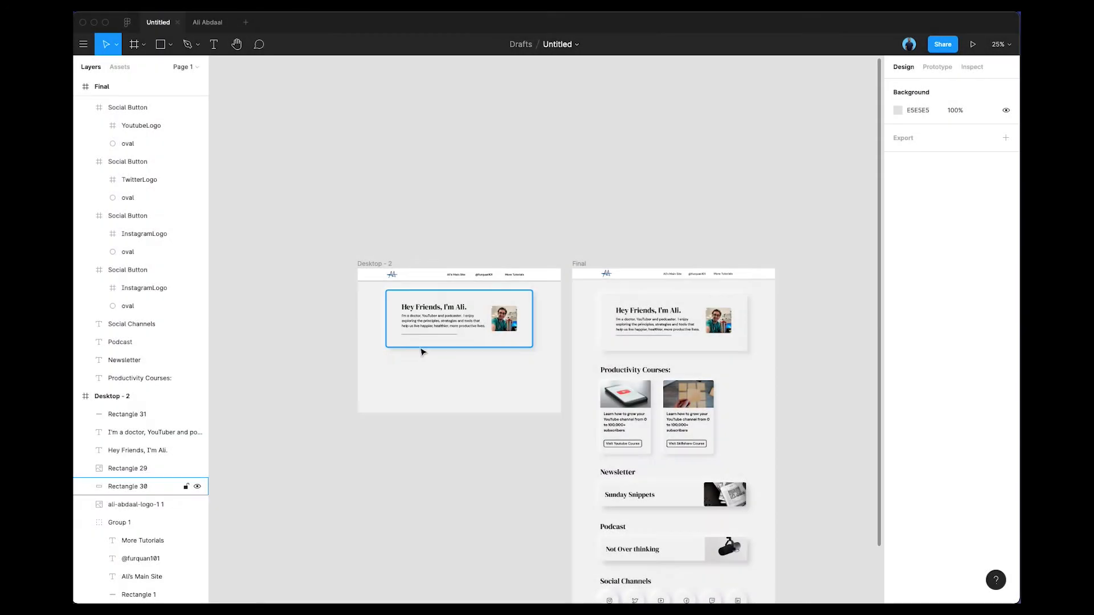
key("Escape")
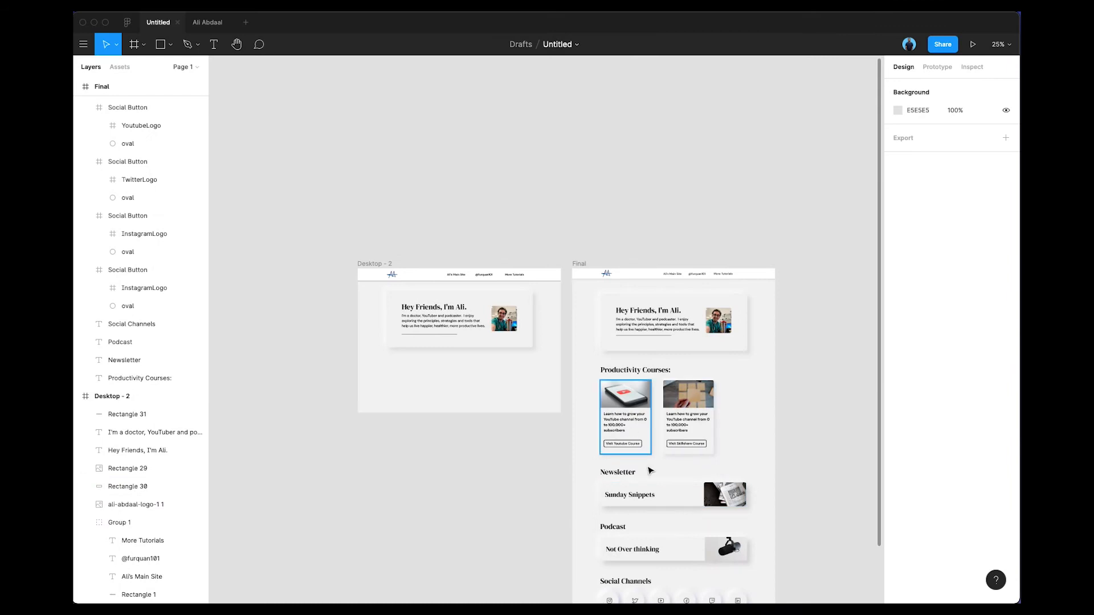
left_click(377, 265)
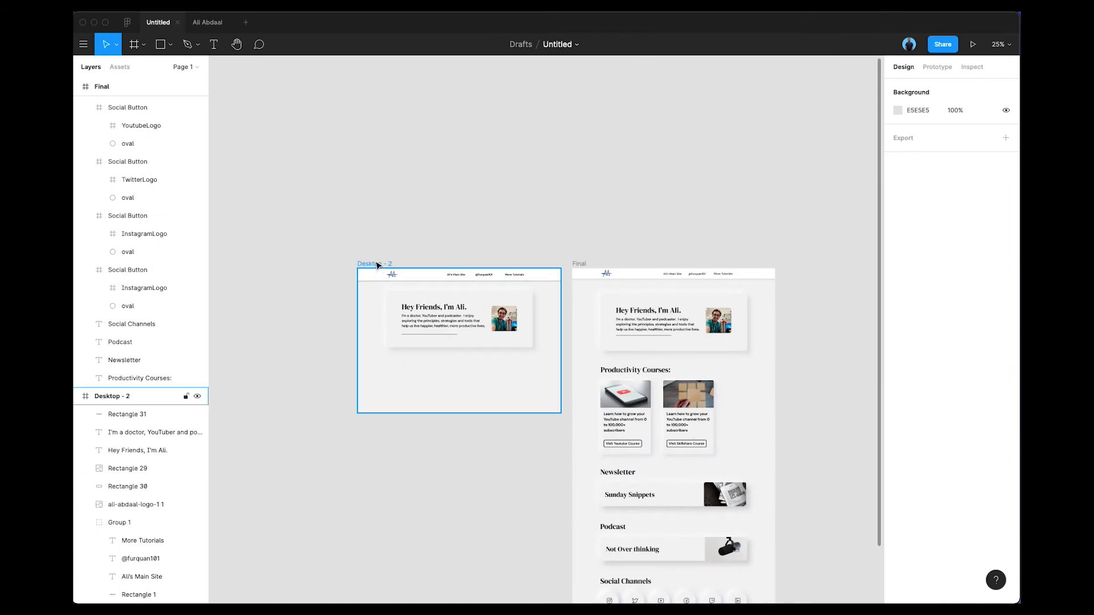
key("super+equal")
scroll(450, 484, "left", 2)
key("ctrl+g")
scroll(456, 481, "down", 4)
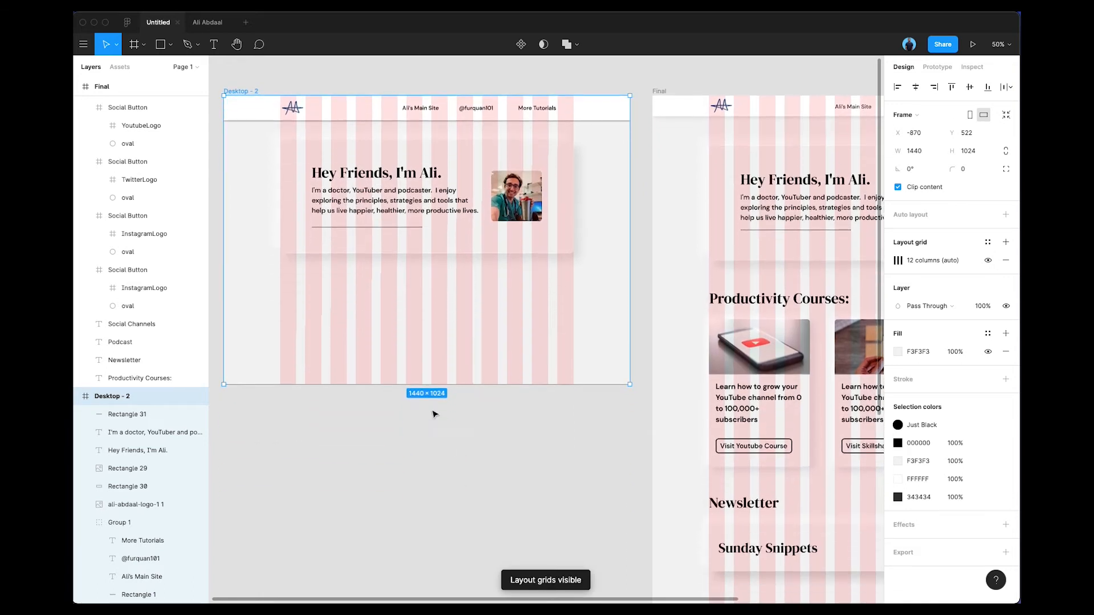
- Drag the Desktop - 2 frame's bottom edge down to a height of 1558
left_click(380, 449)
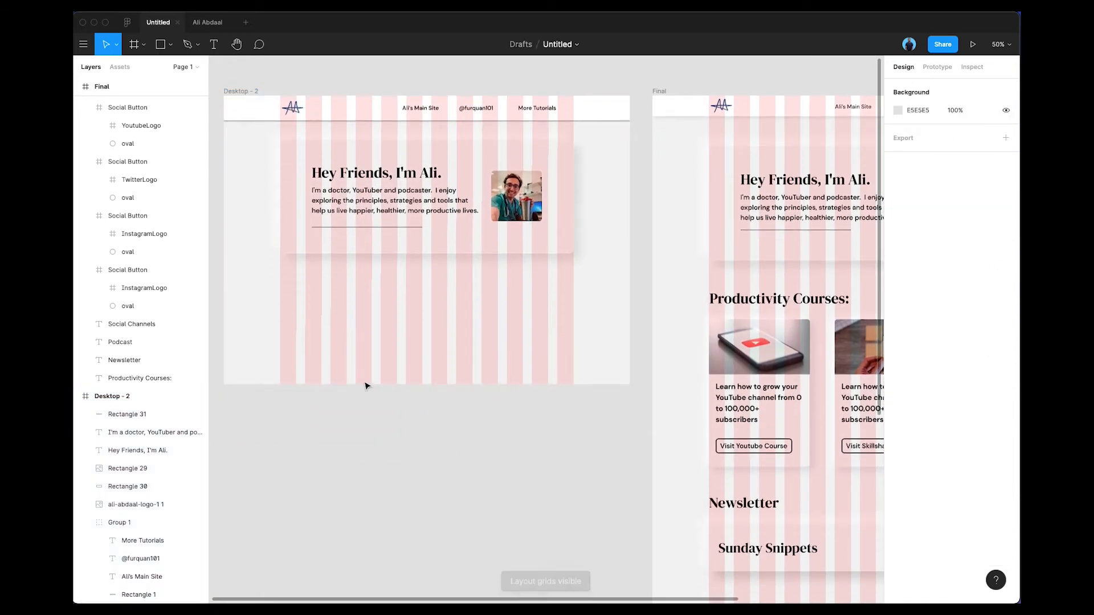
left_click(244, 104)
left_click_drag(390, 386, 392, 546)
key("super+z")
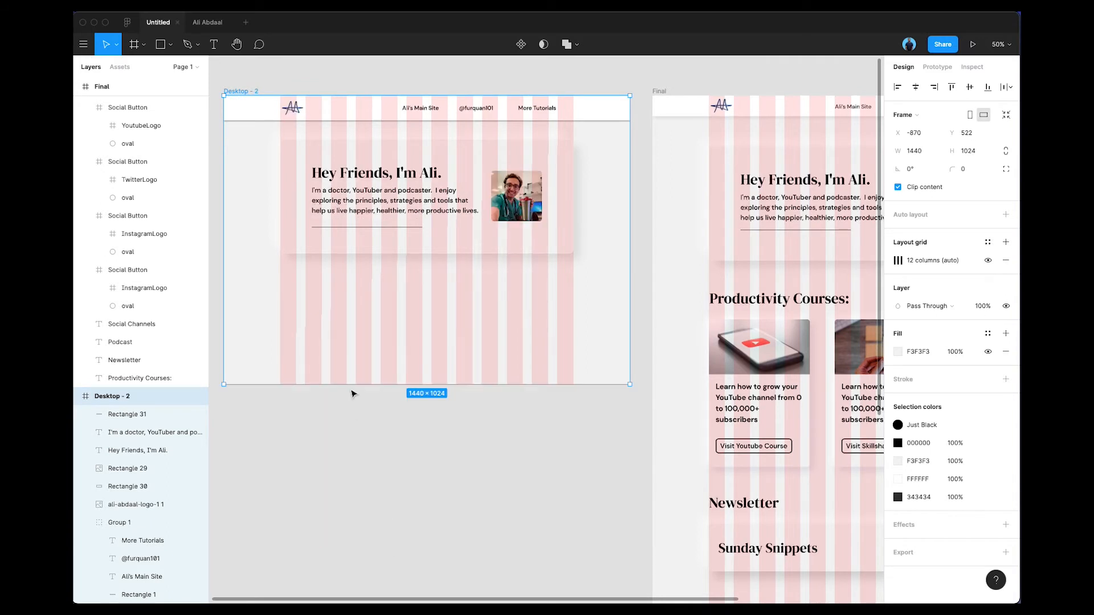
left_click_drag(330, 394, 335, 451)
key("super+z")
left_click_drag(318, 396, 319, 536)
scroll(422, 403, "up", 3)
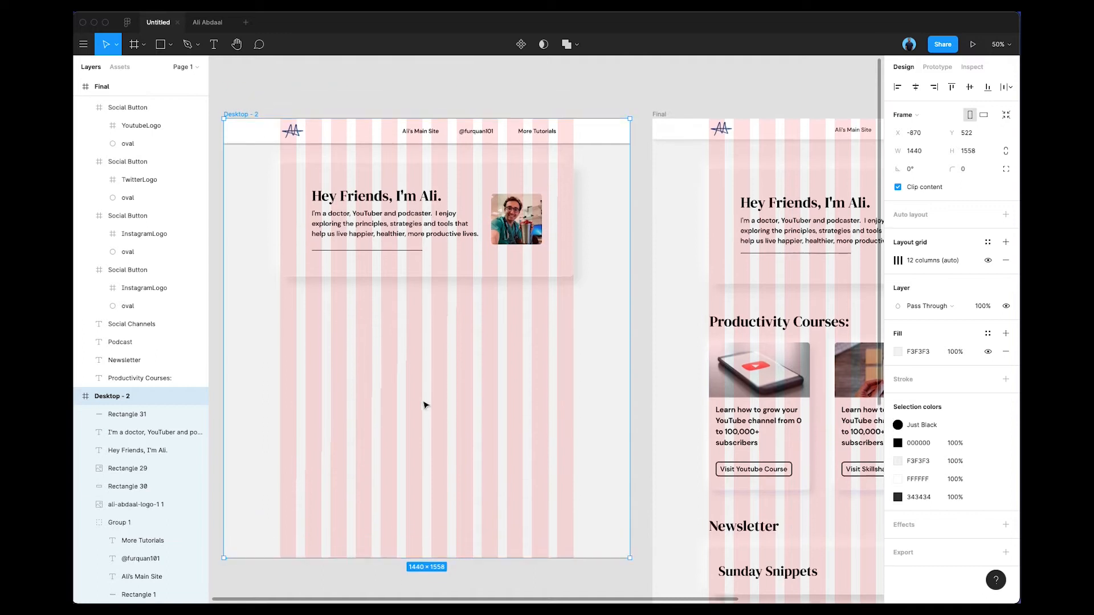
left_click(433, 372)
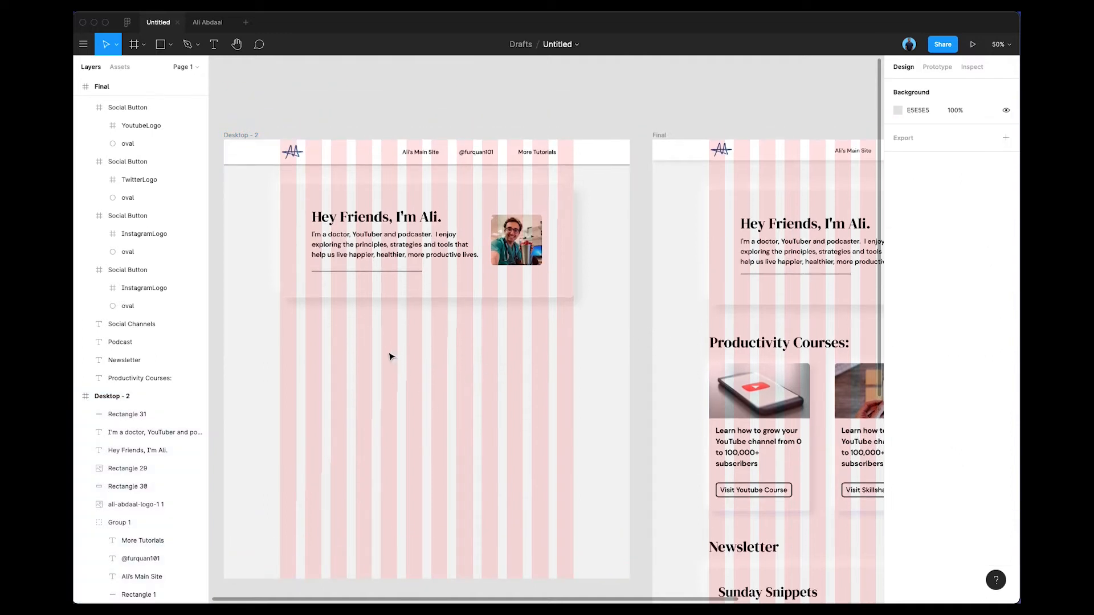
- Create a text box under the title card reading 'Productivity Courses'
key("t")
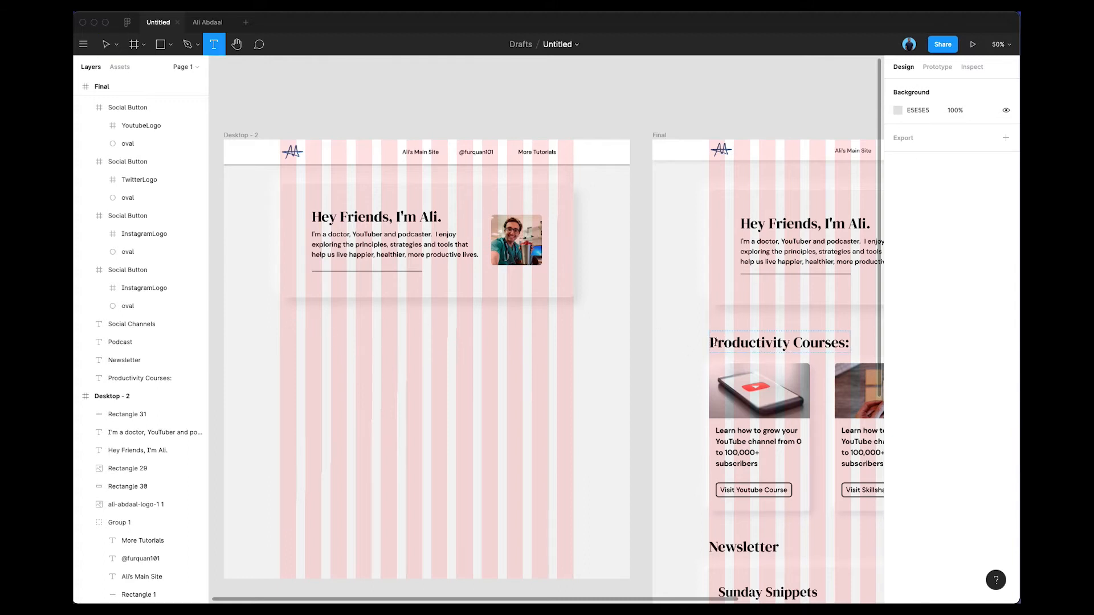
left_click_drag(281, 327, 449, 345)
type("Produc")
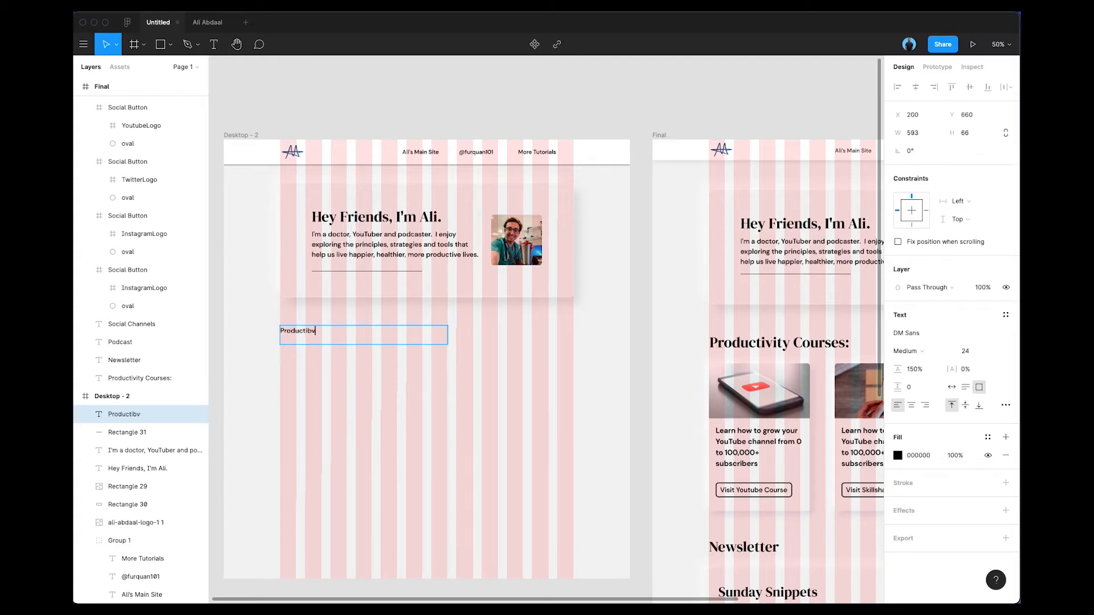
type("tivity COu")
key("BackSpace")
type("ourses")
key("ctrl+a")
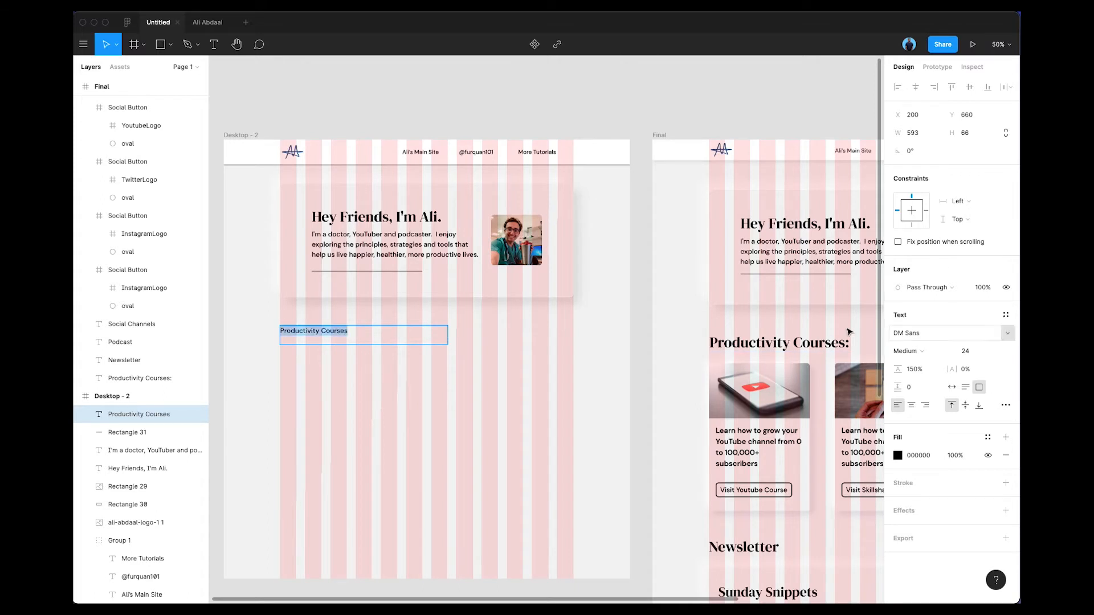
- Match the Final reference by setting the heading's font to DM Serif Display
left_click(784, 345)
double_click(329, 333)
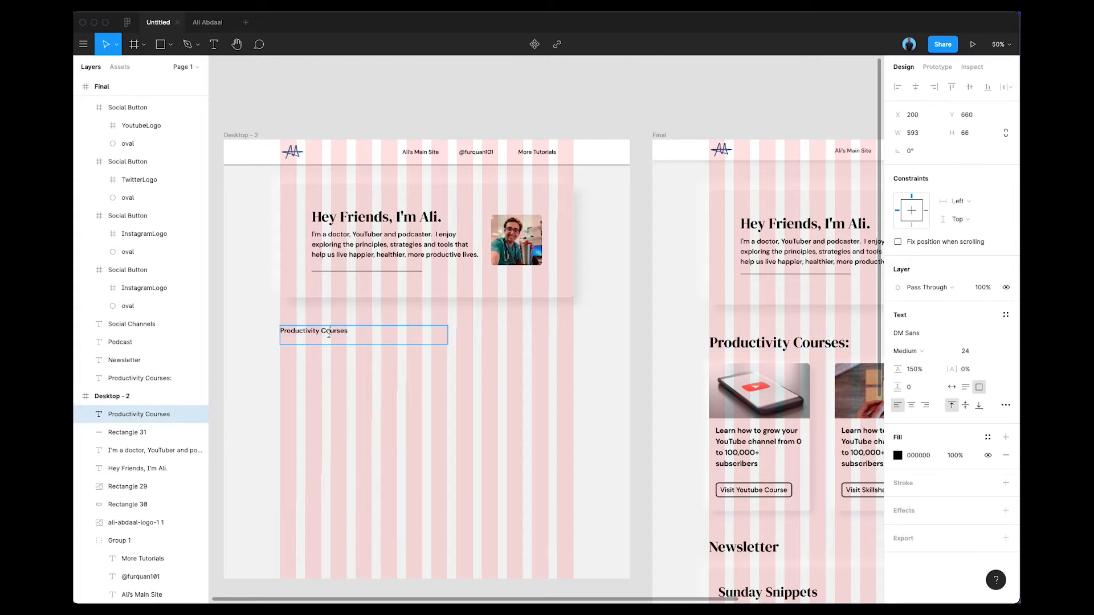
key("ctrl+a")
left_click(947, 334)
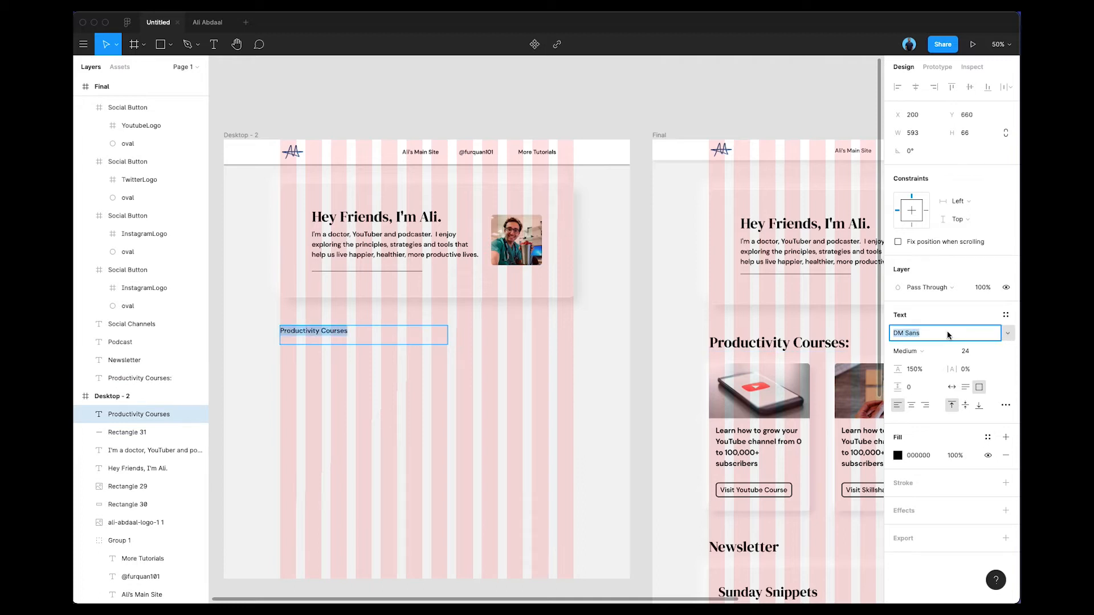
type("DM Serif Display")
key("Return")
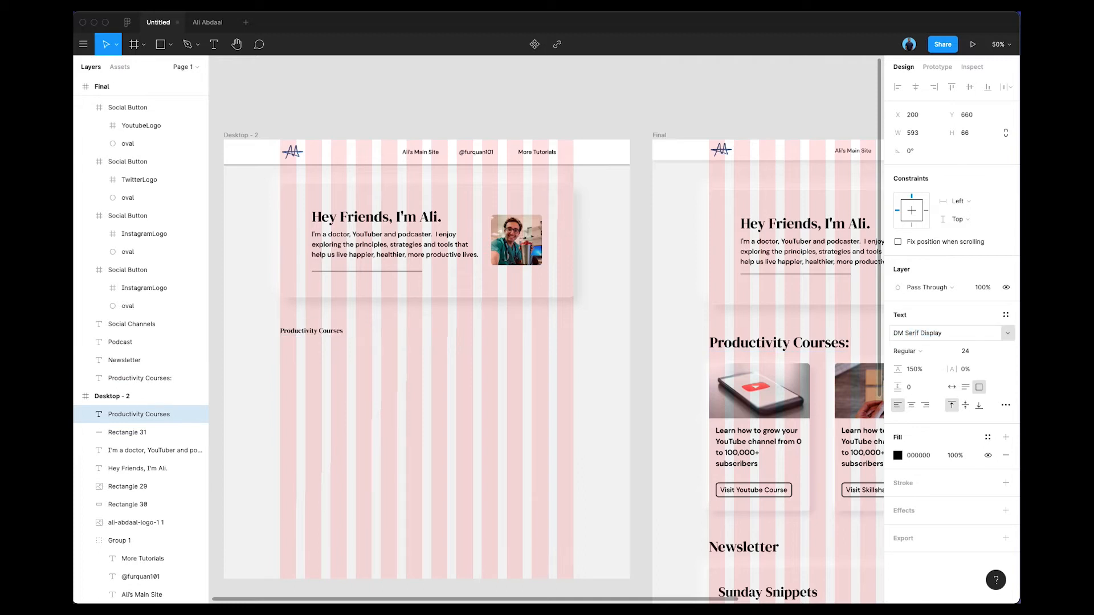
- Set the Productivity Courses heading's font size to 52, matching Final
left_click(786, 341)
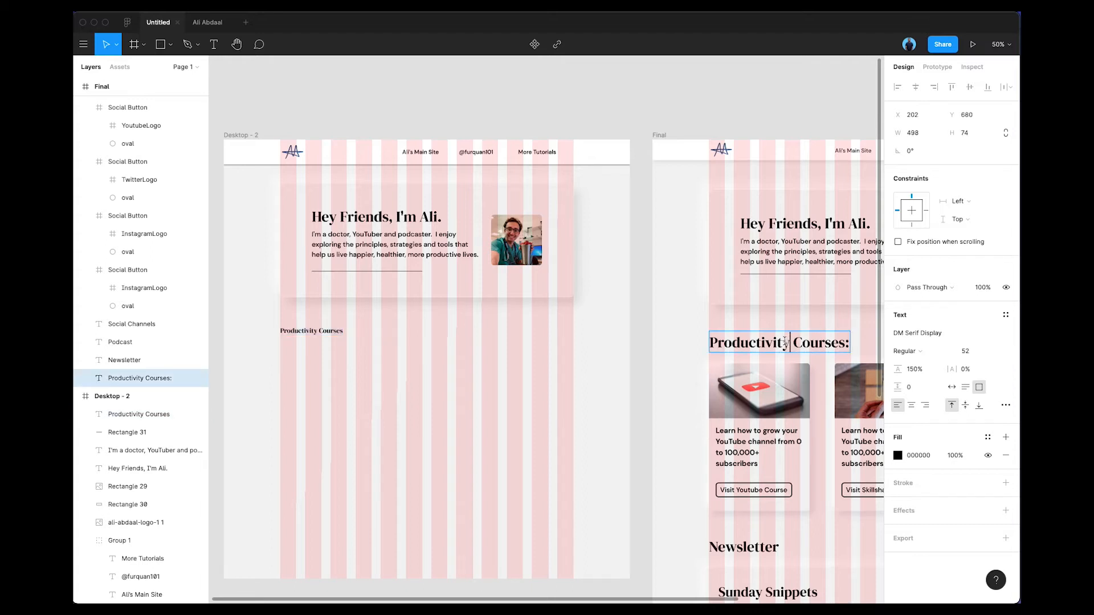
left_click(311, 331)
left_click(971, 350)
left_click(971, 350)
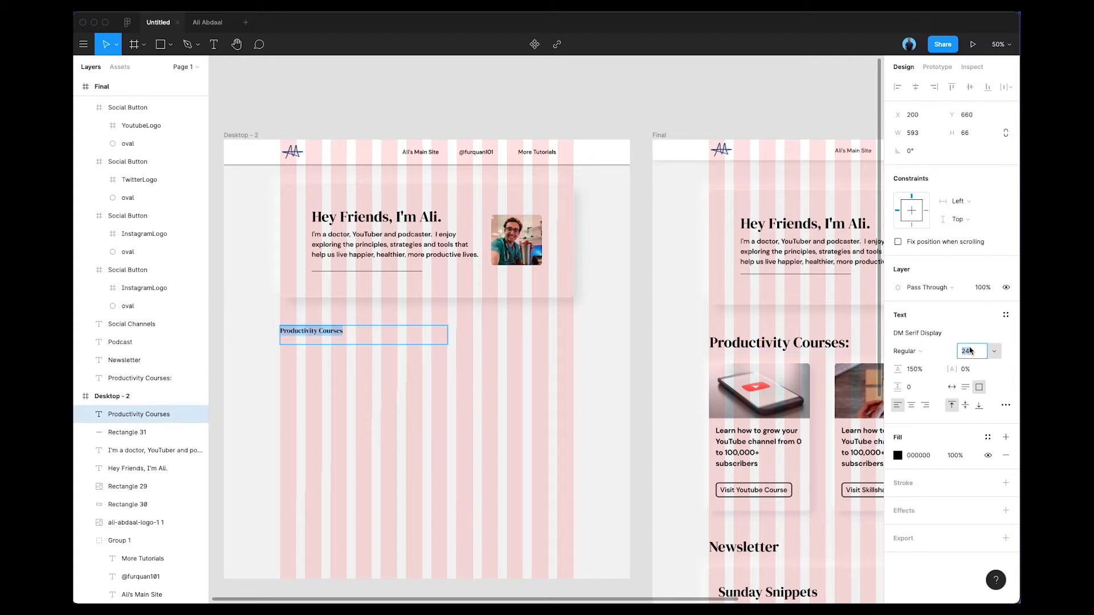
key("Return")
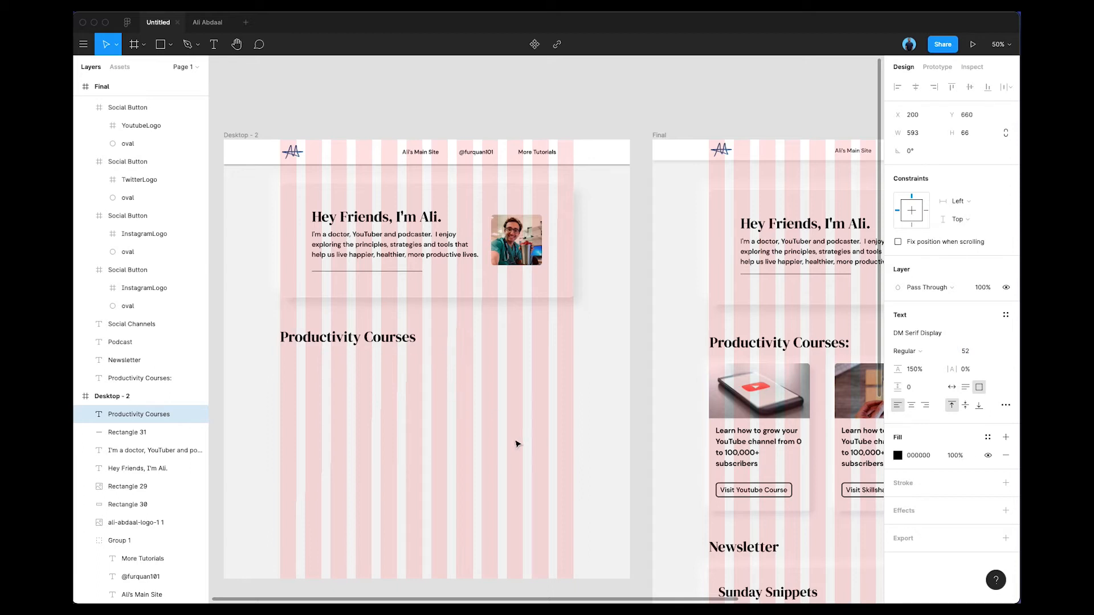
left_click(428, 412)
scroll(755, 356, "down", 3)
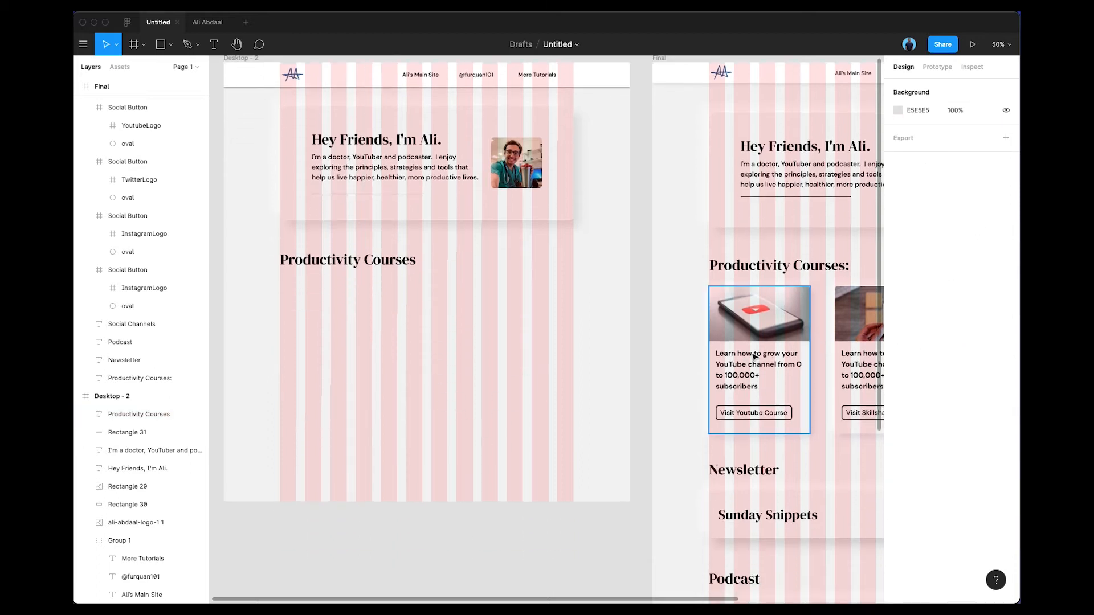
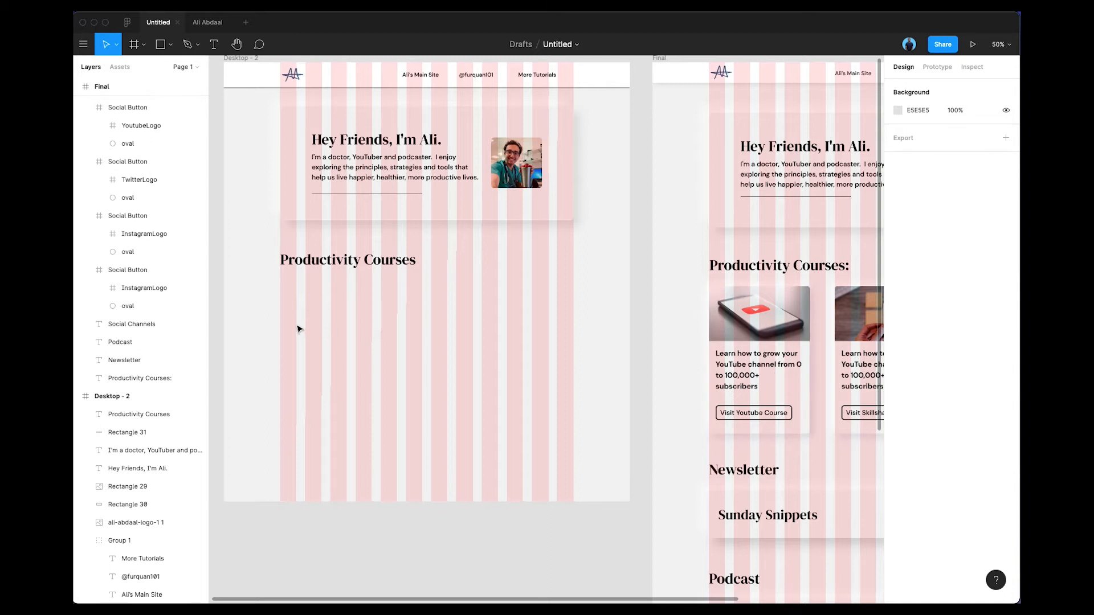
- Draw a text box below the Productivity Courses heading in Desktop - 2
scroll(306, 329, "left", 2)
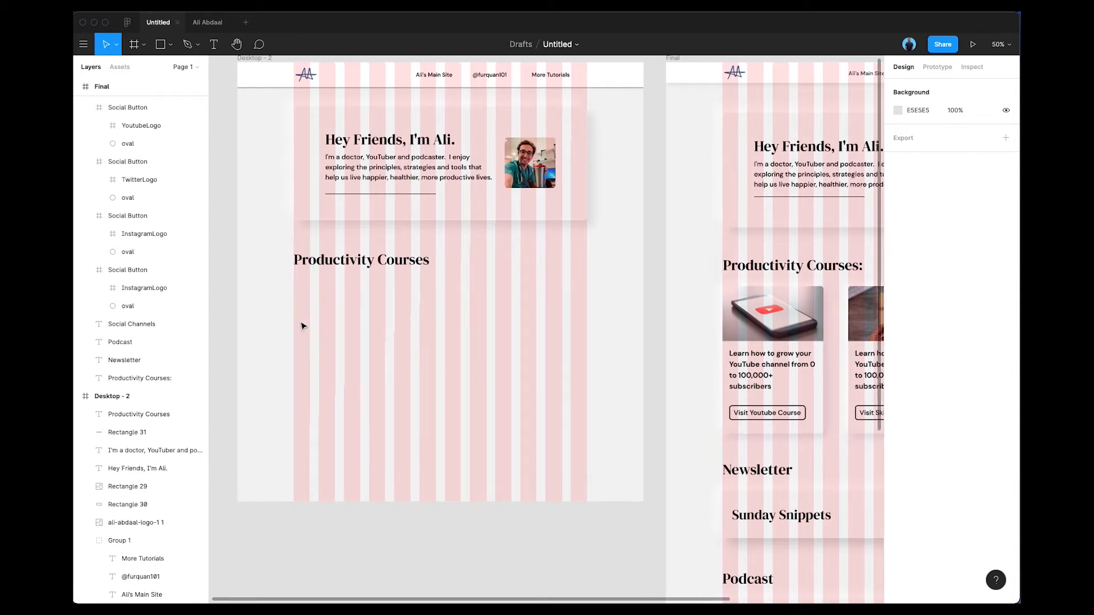
scroll(302, 326, "up", 5)
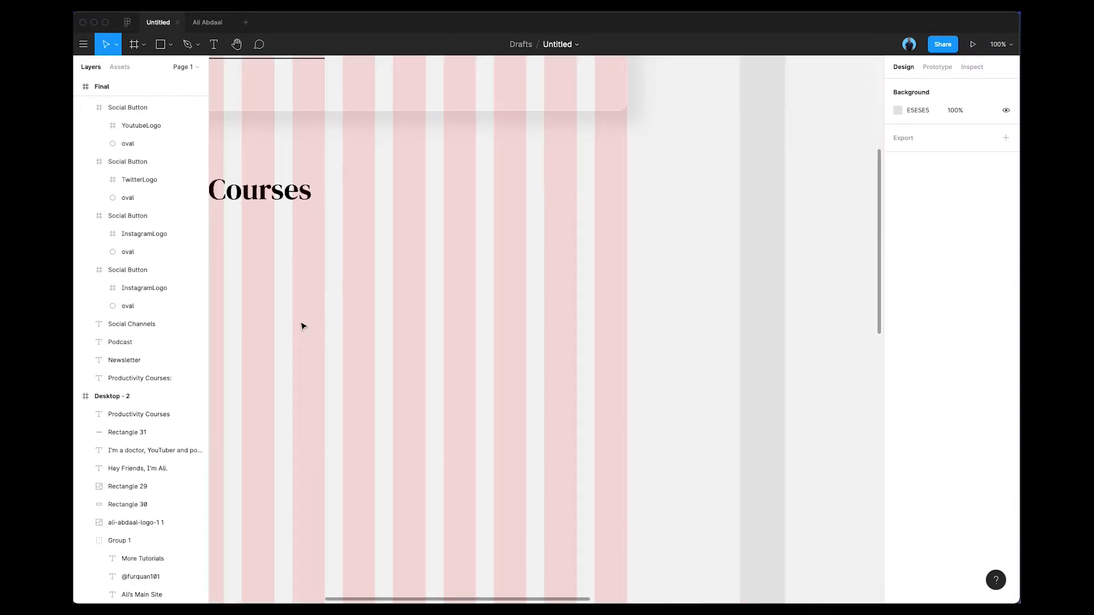
scroll(302, 326, "left", 10)
scroll(341, 339, "down", 2)
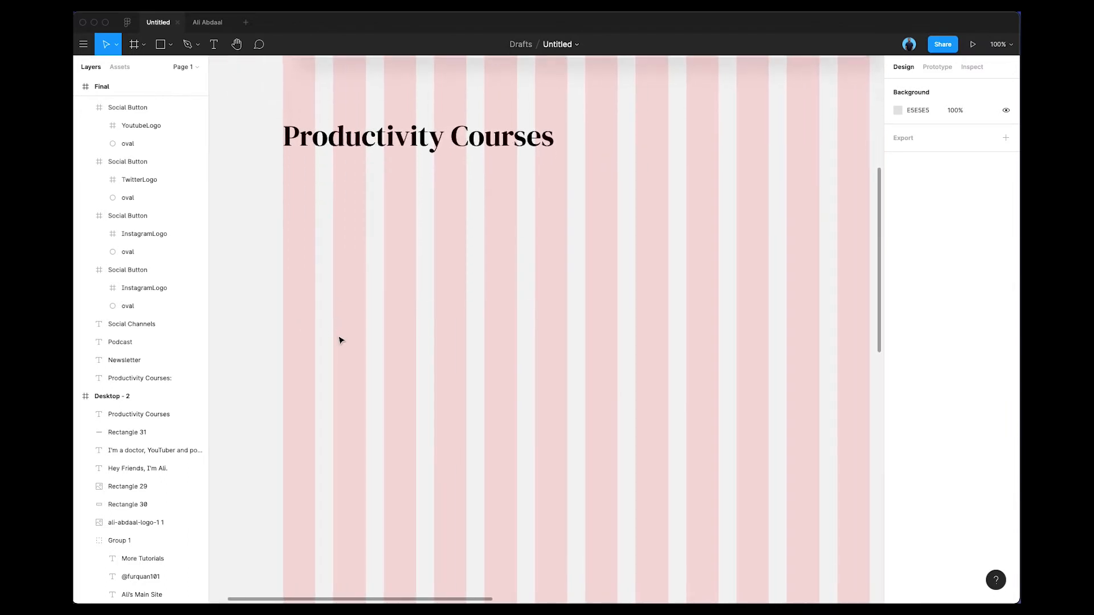
key("t")
left_click_drag(284, 301, 518, 364)
- Paste the finished card's 'Learn how to grow your YouTube channel…' description under the heading
key("super+minus")
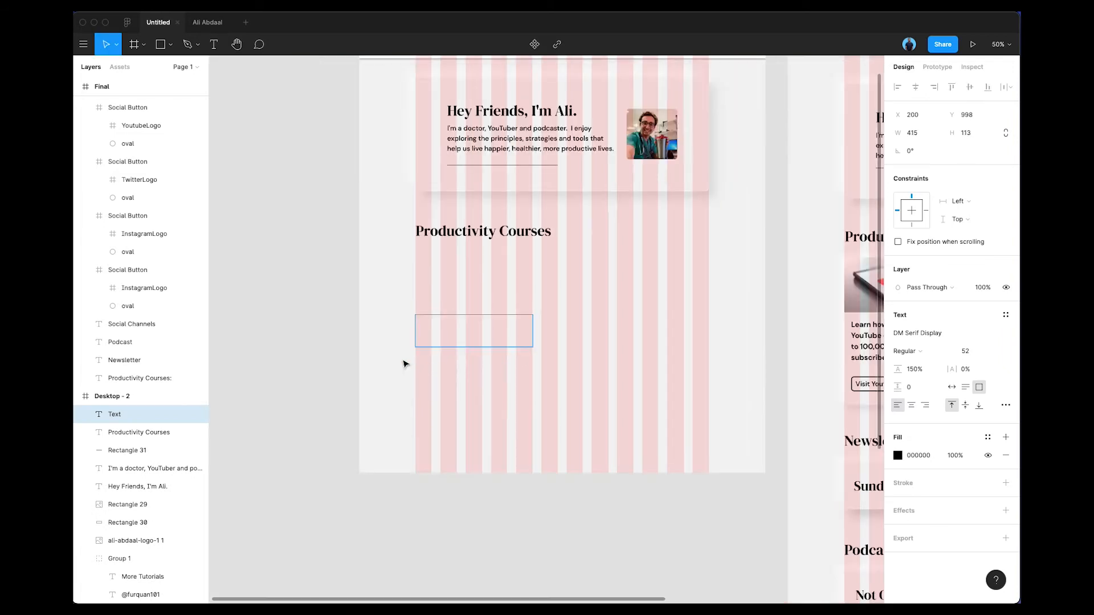
scroll(405, 363, "right", 3)
double_click(819, 342)
key("super+c")
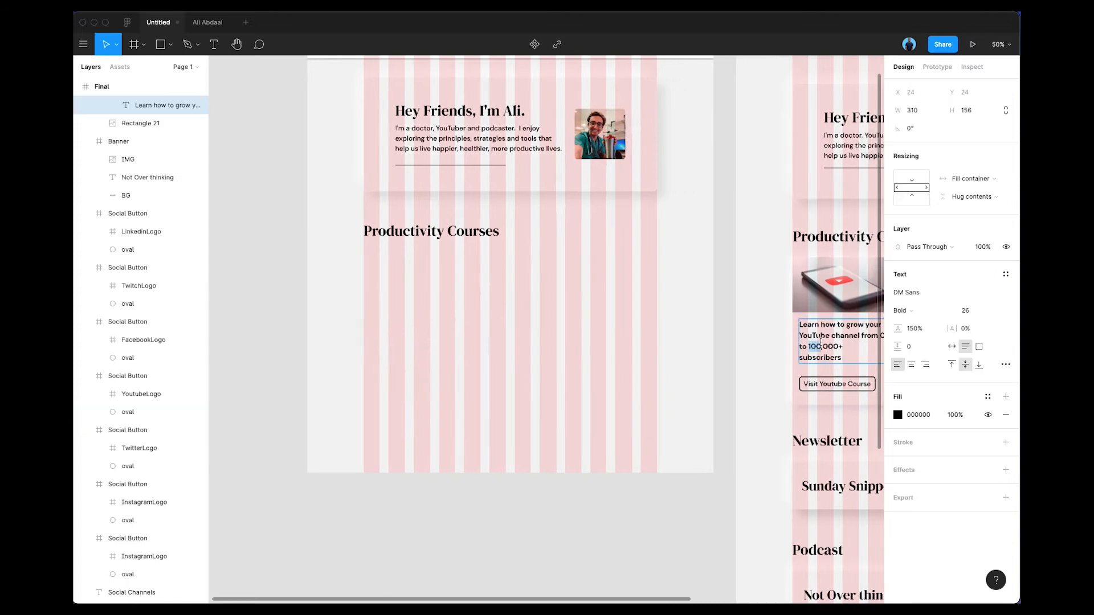
key("Escape")
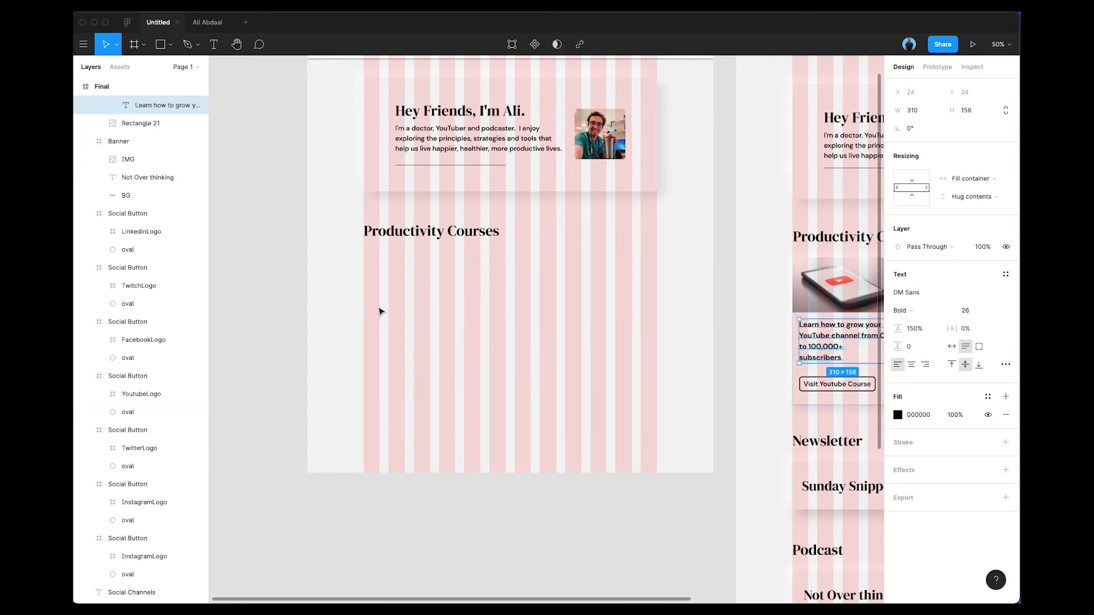
left_click(379, 310)
key("t")
left_click_drag(364, 294, 482, 319)
key("super+v")
key("Escape")
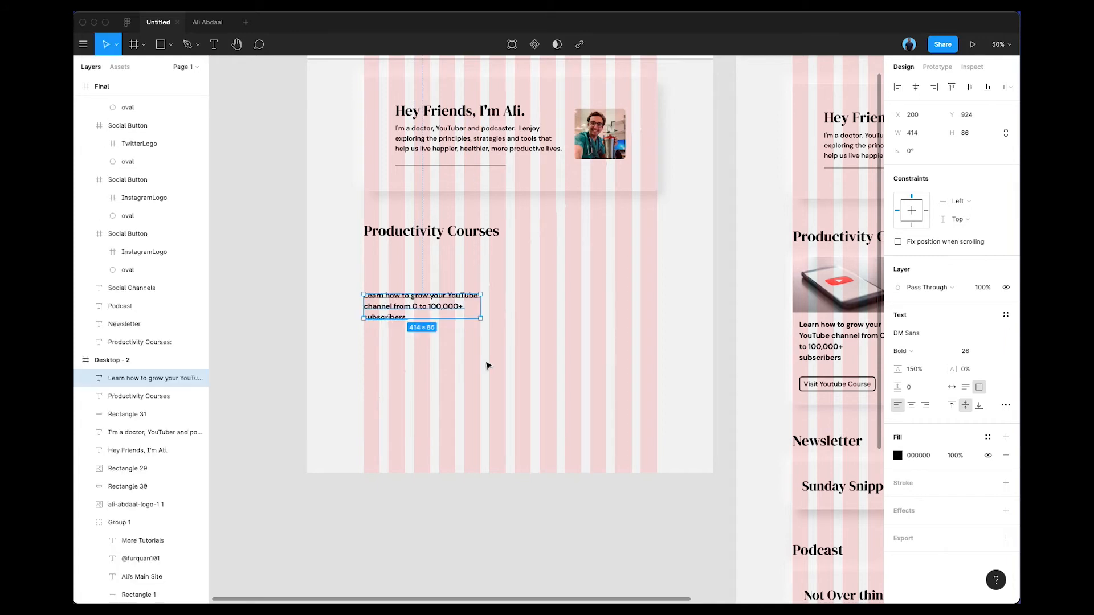
- Deselect the pasted description and zoom back in to 100%
scroll(500, 364, "right", 1)
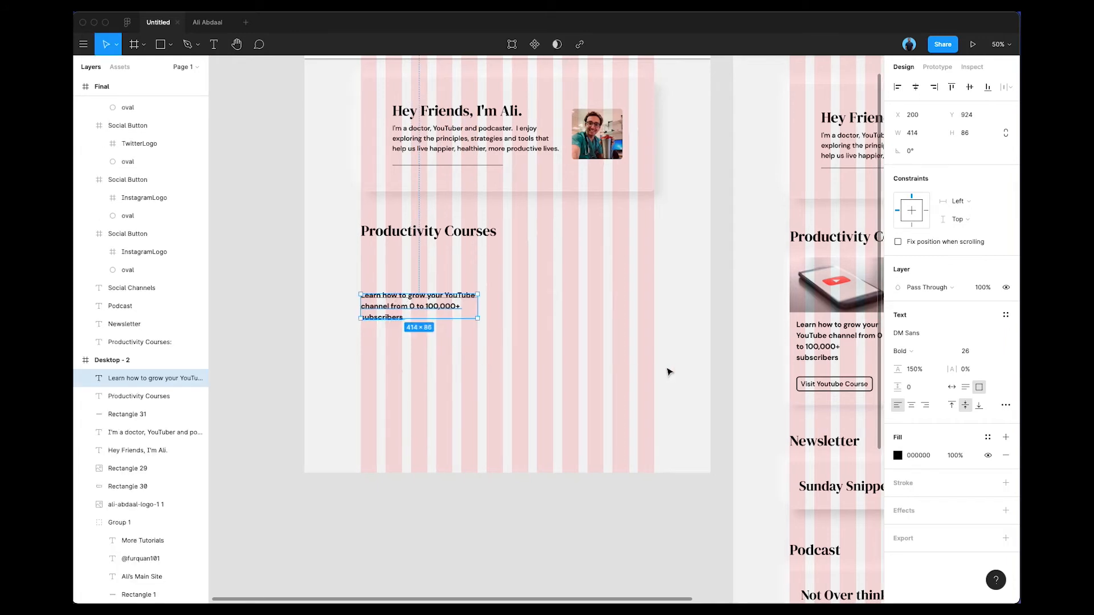
left_click(478, 353)
scroll(442, 346, "right", 5)
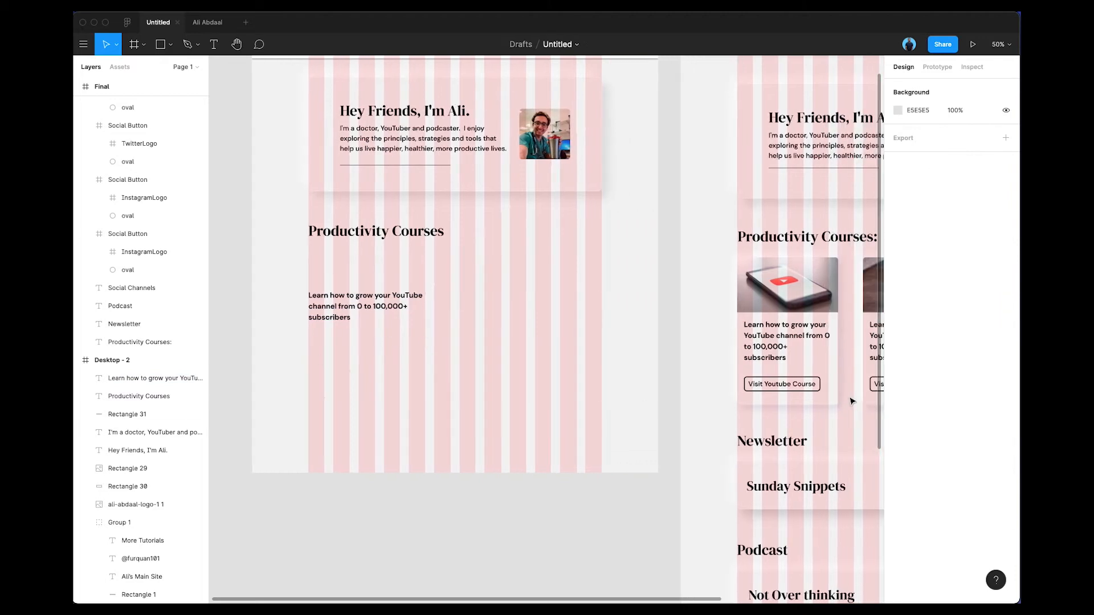
scroll(472, 361, "left", 4)
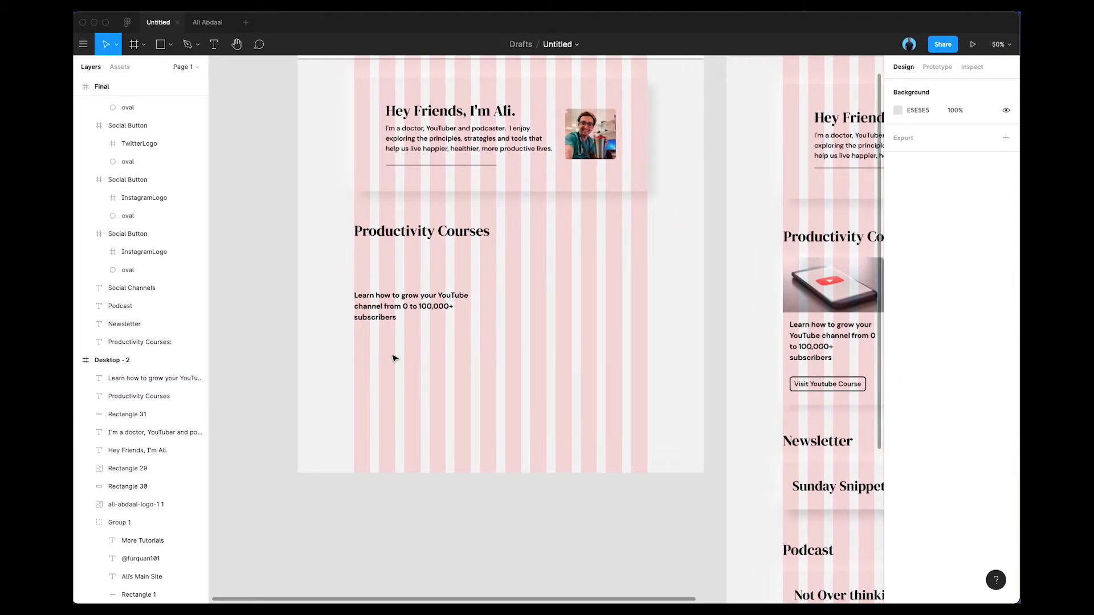
key("super+plus")
scroll(354, 356, "left", 8)
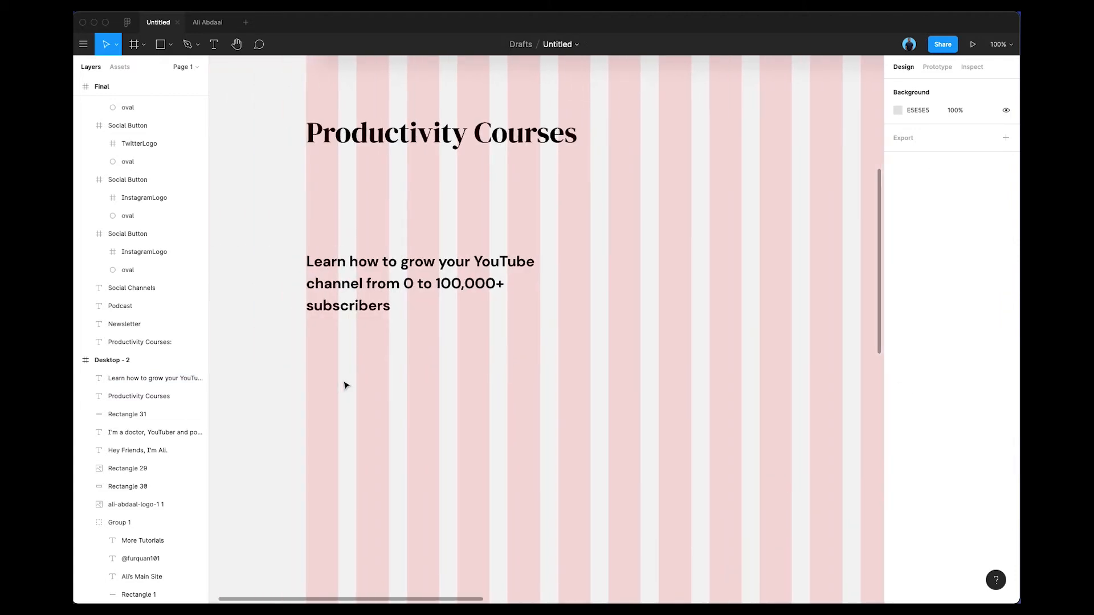
- Add an auto-width 'Visit YouTube Course' label below the description, wrapped in auto layout
key("t")
left_click_drag(307, 350, 439, 385)
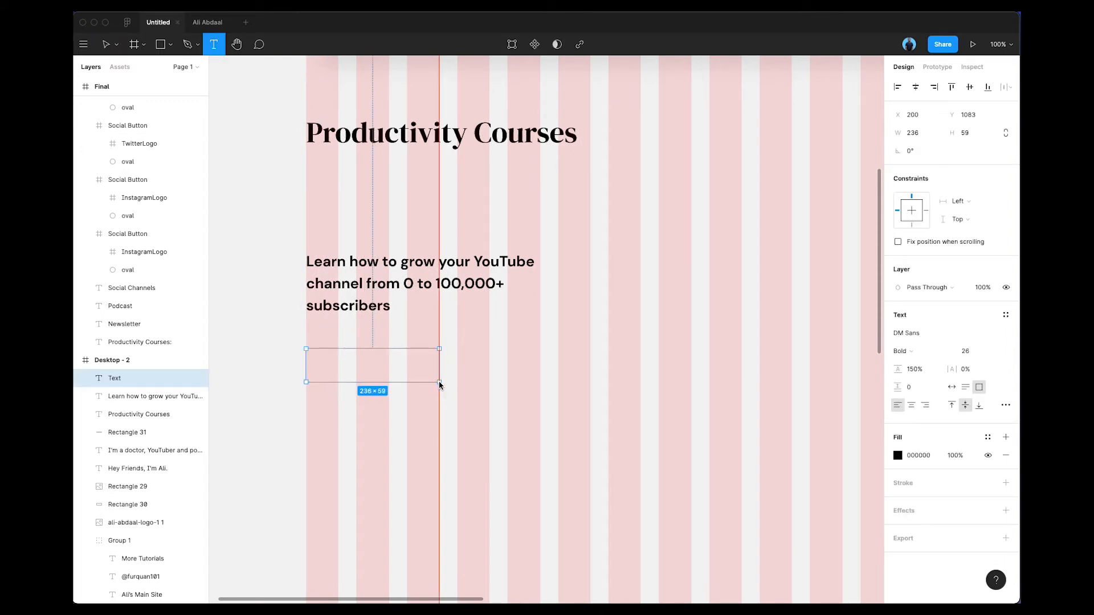
type("Learn")
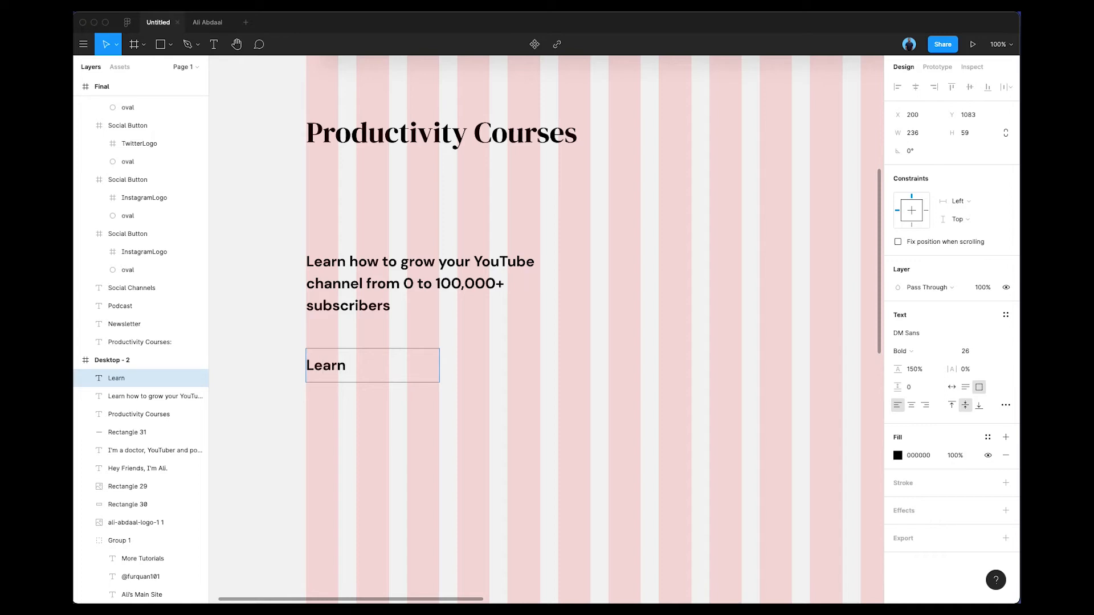
key("super+minus")
scroll(407, 381, "right", 3)
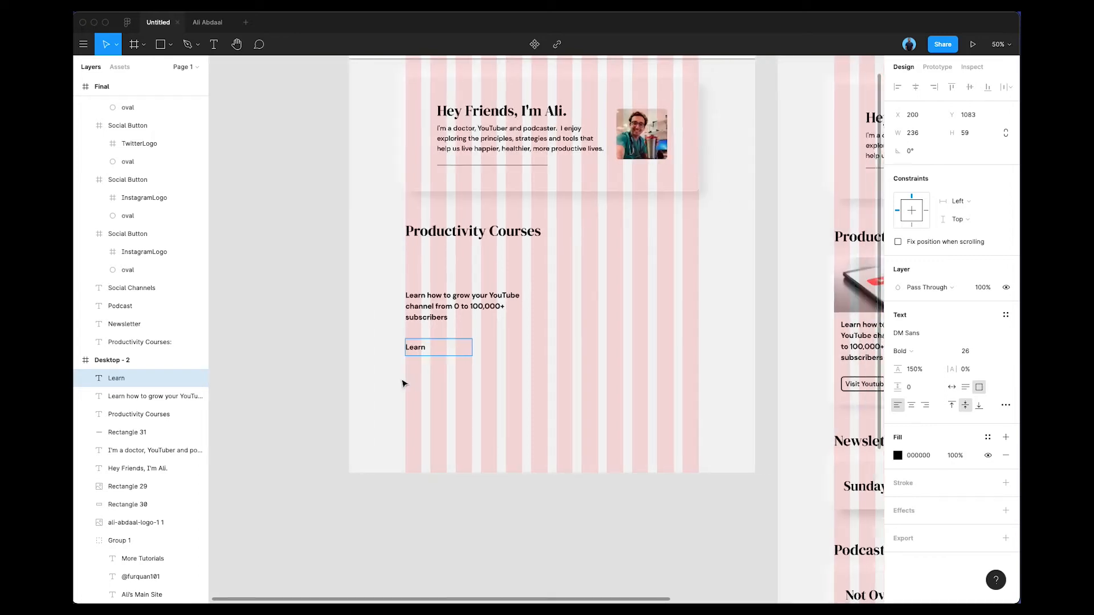
key("super+a")
type("Vios")
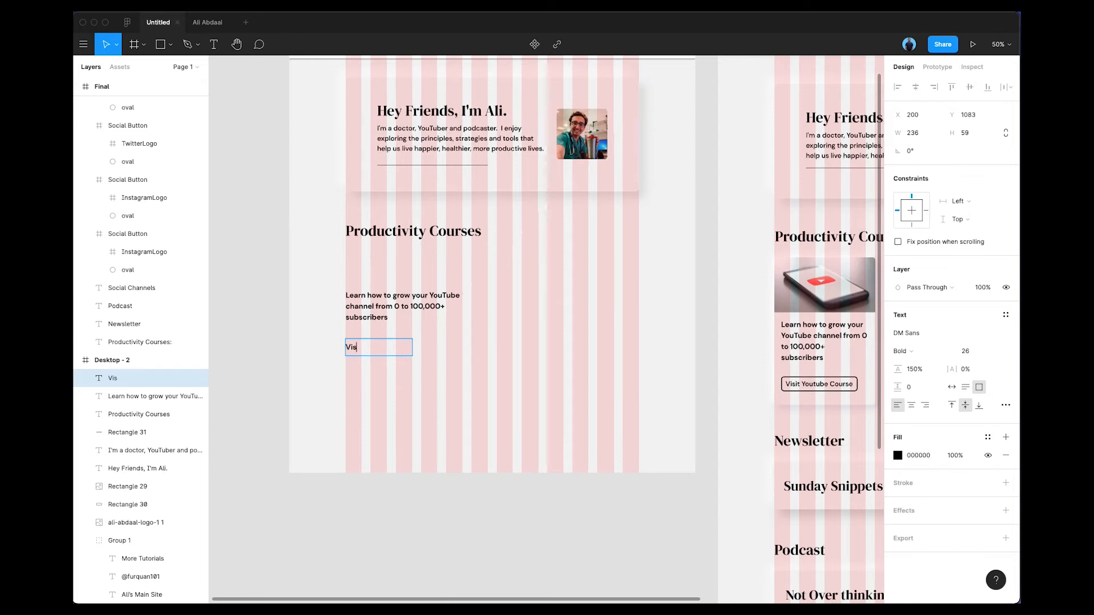
type("t YouTube COurs")
key("BackSpace")
key("BackSpace")
key("BackSpace")
type("ourse")
key("Escape")
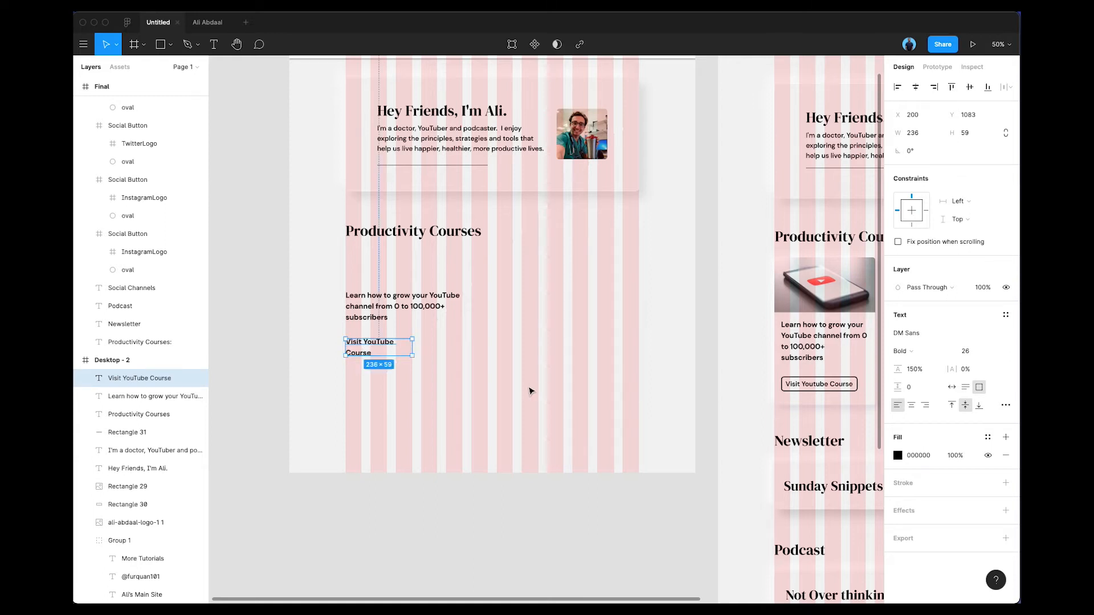
left_click(953, 388)
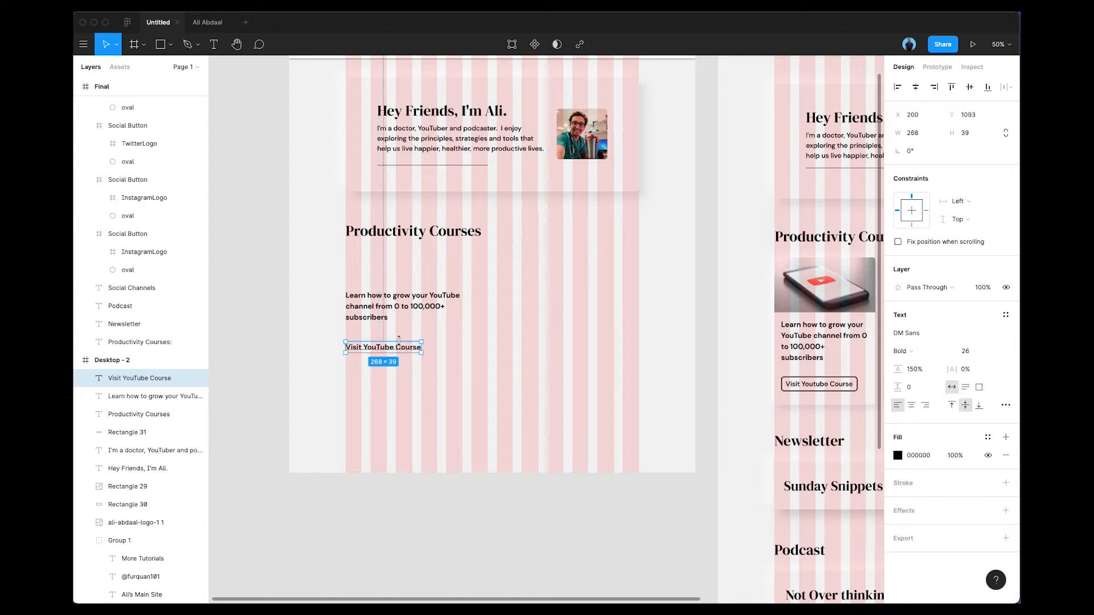
key("shift+a")
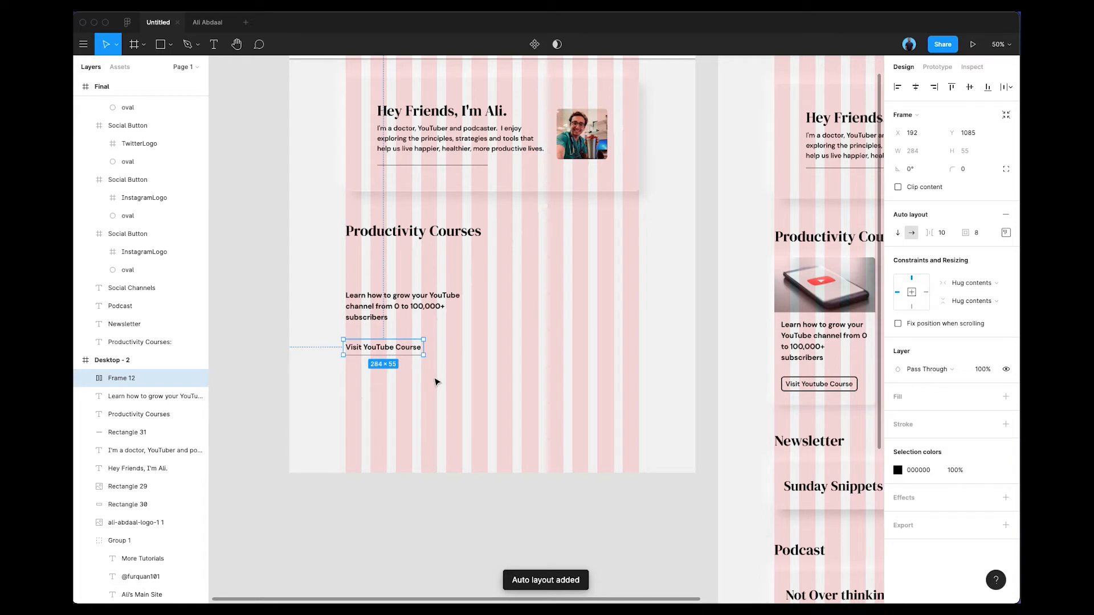
- Give the Visit YouTube Course button frame a 2 px black border
scroll(535, 358, "right", 1)
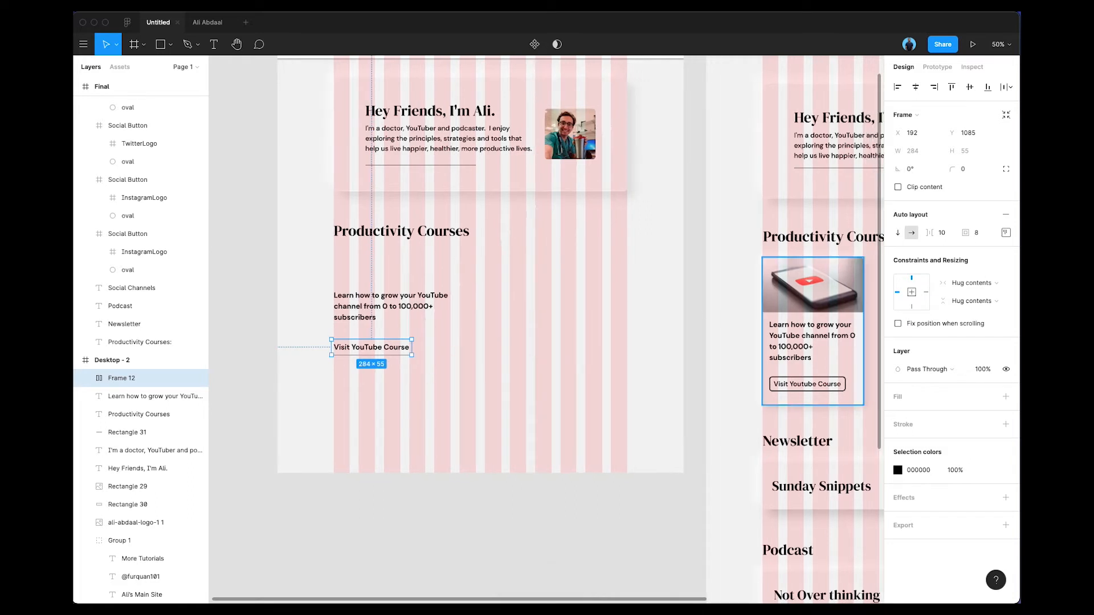
left_click(1005, 424)
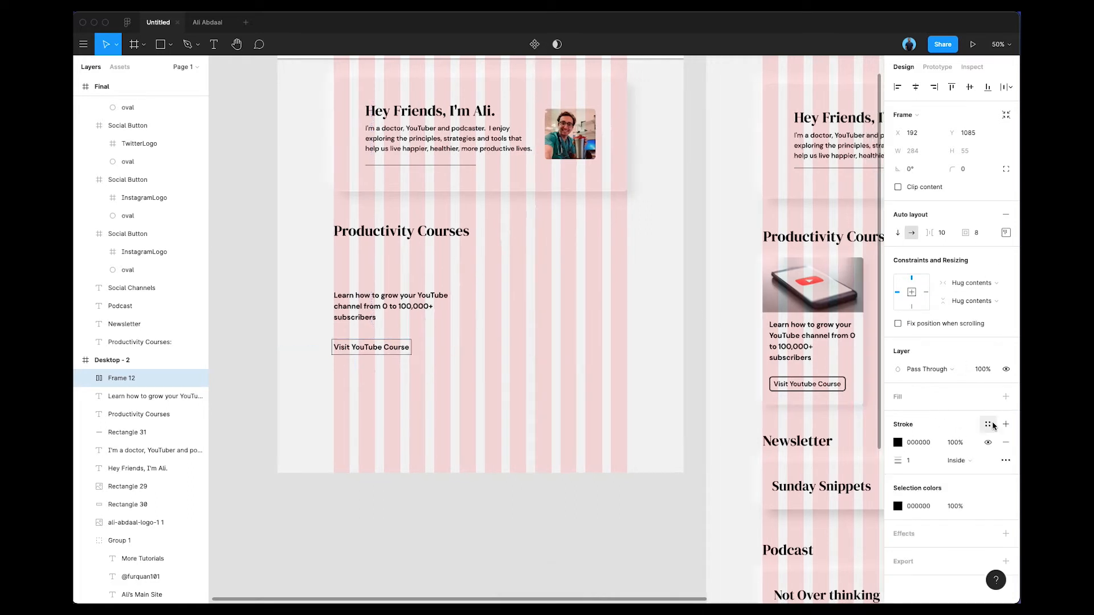
left_click(920, 461)
type("2")
key("Return")
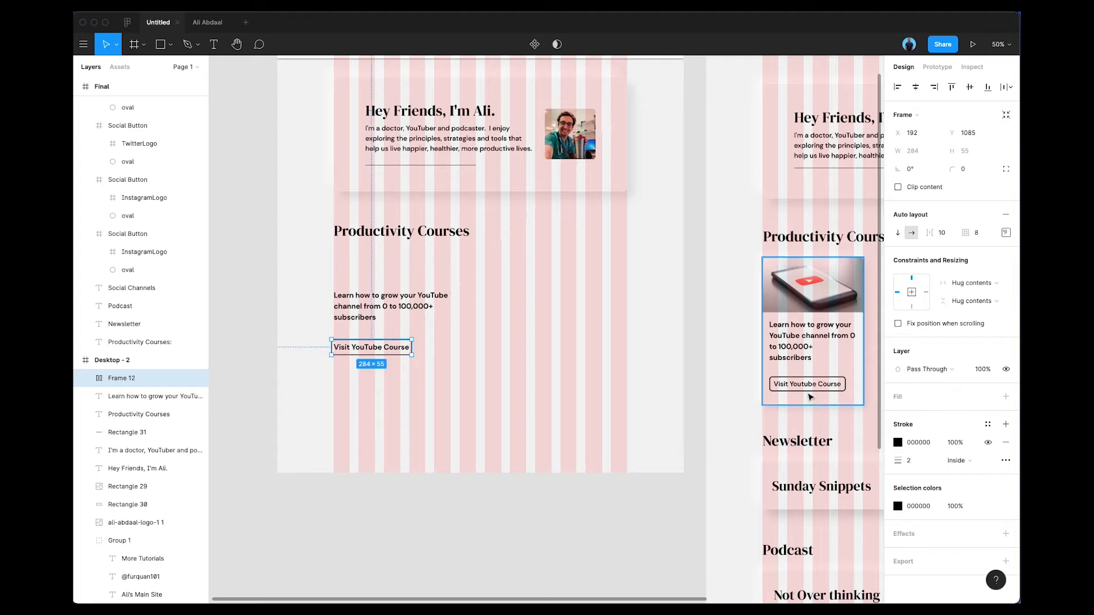
- Compare the new button with the finished course card's button styling
double_click(831, 383)
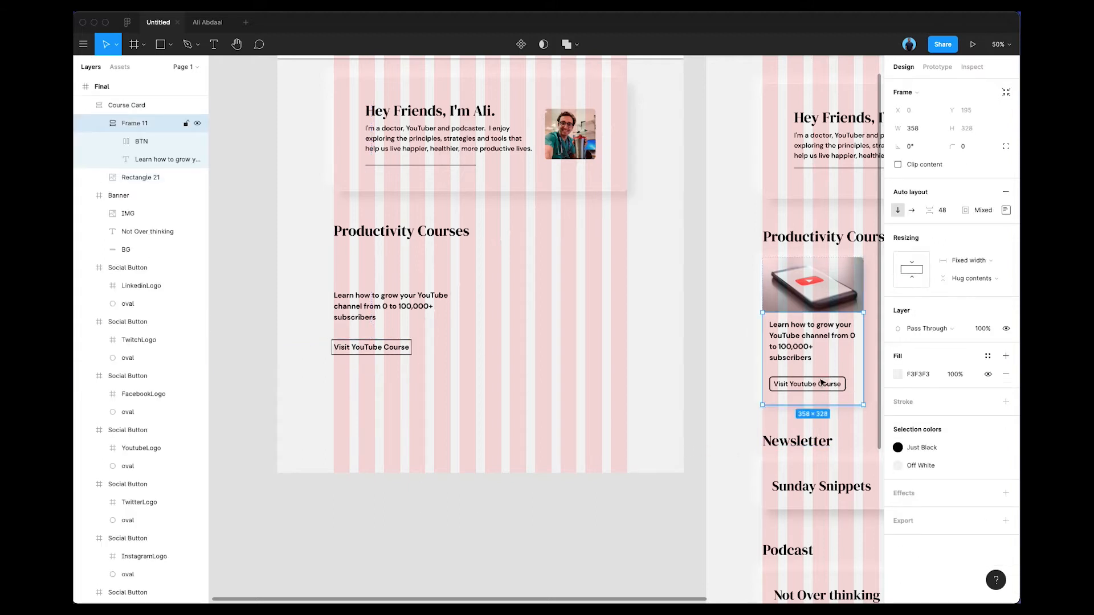
double_click(822, 382)
left_click(372, 341)
left_click(371, 344)
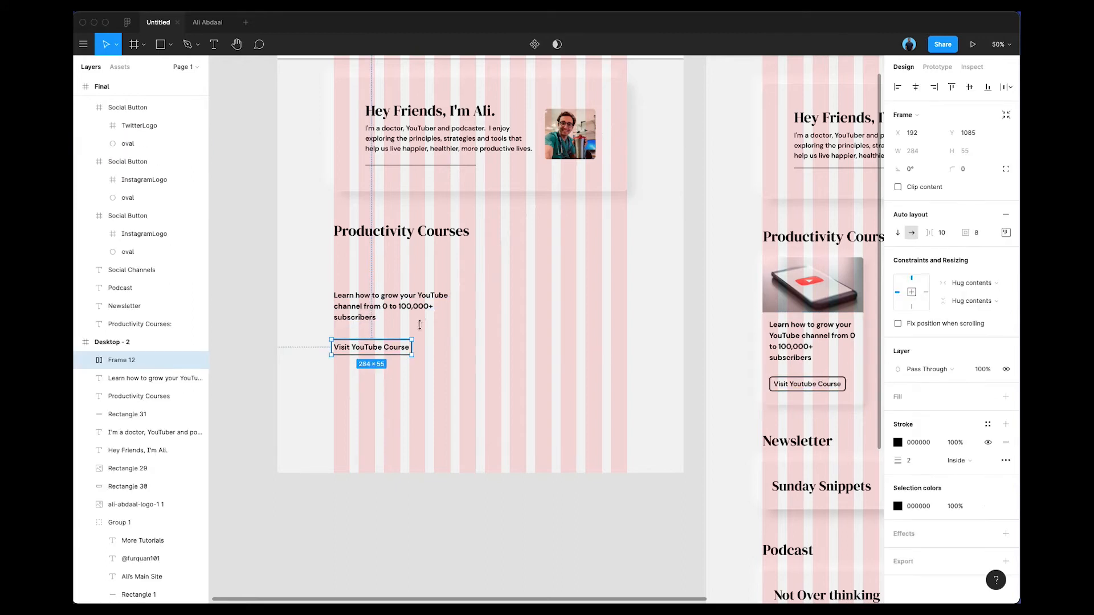
double_click(796, 385)
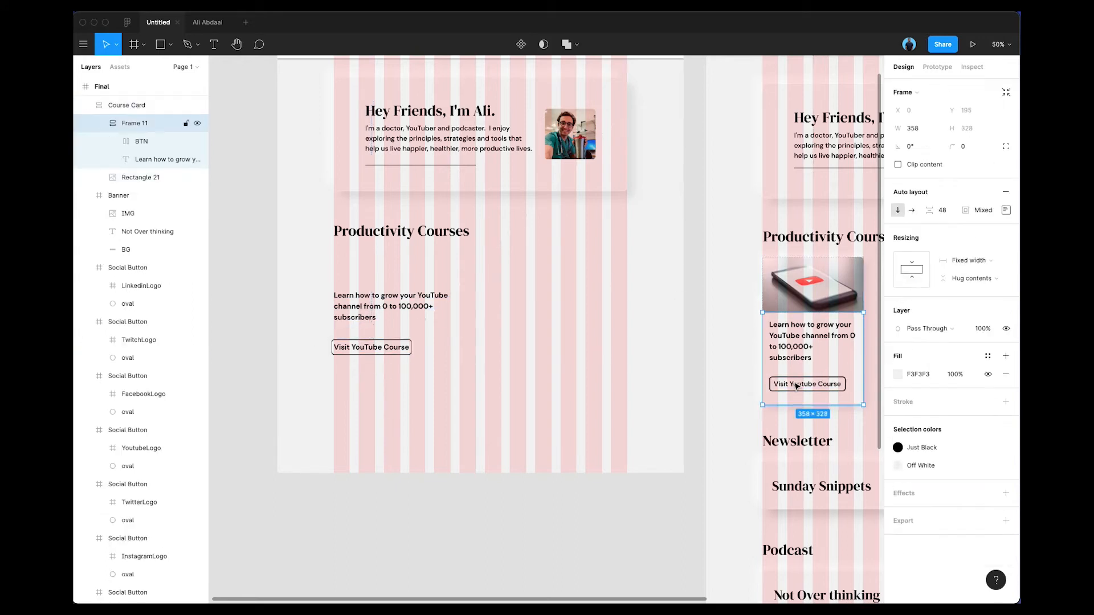
left_click(795, 384)
left_click(393, 324)
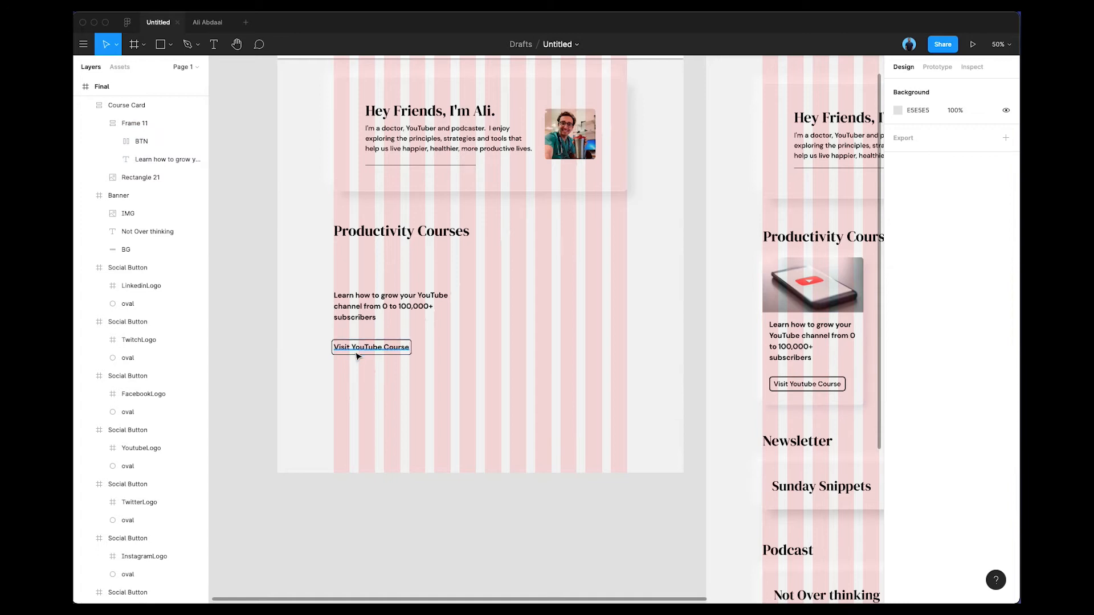
- Hide the layout grids and select both the button and the course description
key("shift+0")
key("ctrl+g")
scroll(371, 357, "left", 5)
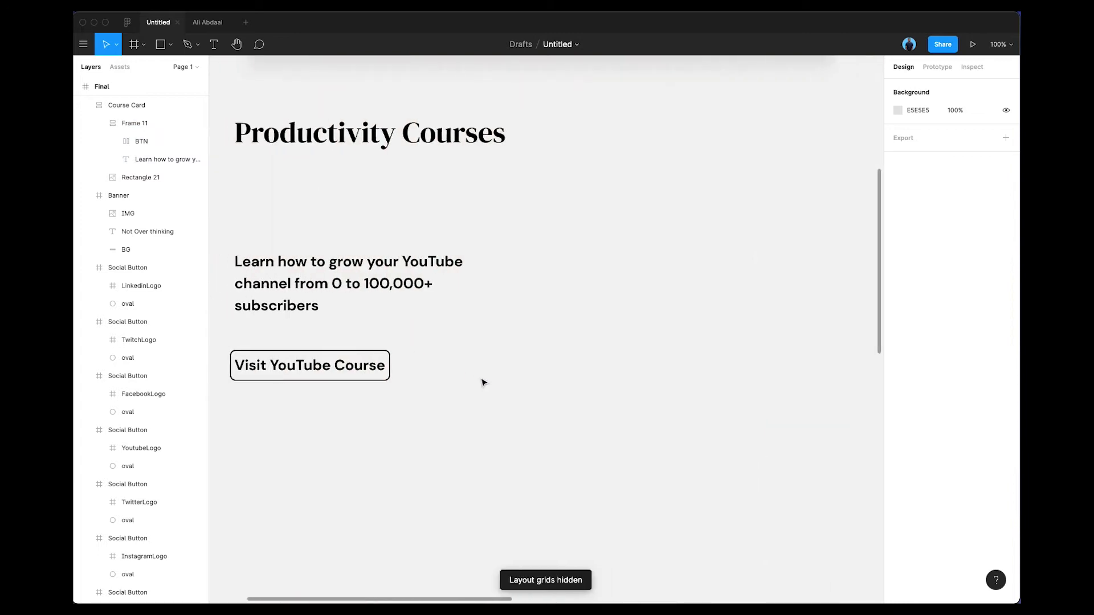
key("minus")
scroll(340, 370, "right", 1)
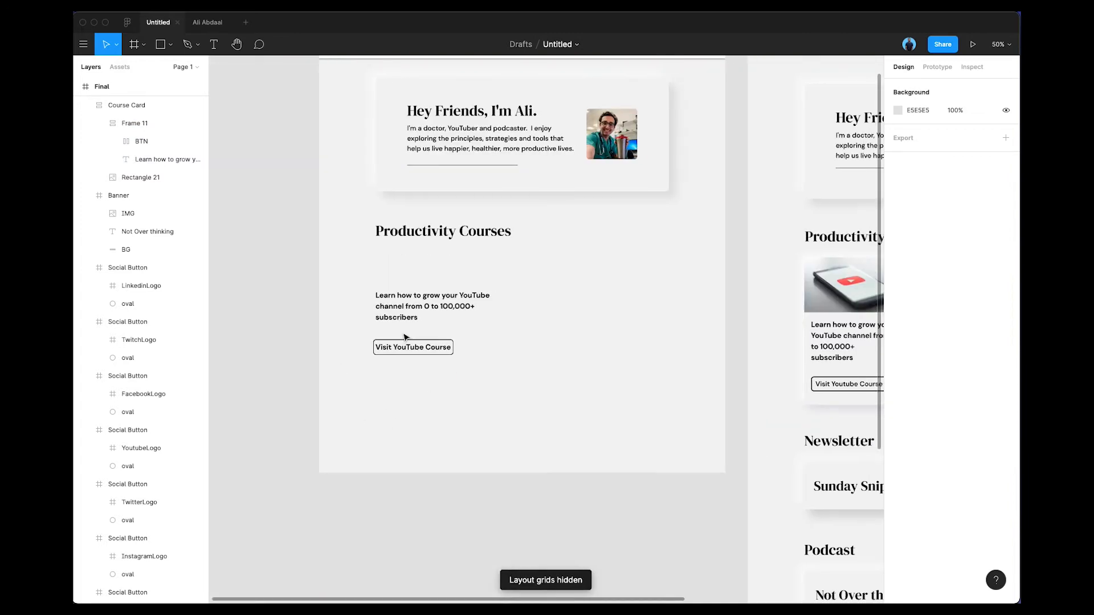
left_click(410, 348)
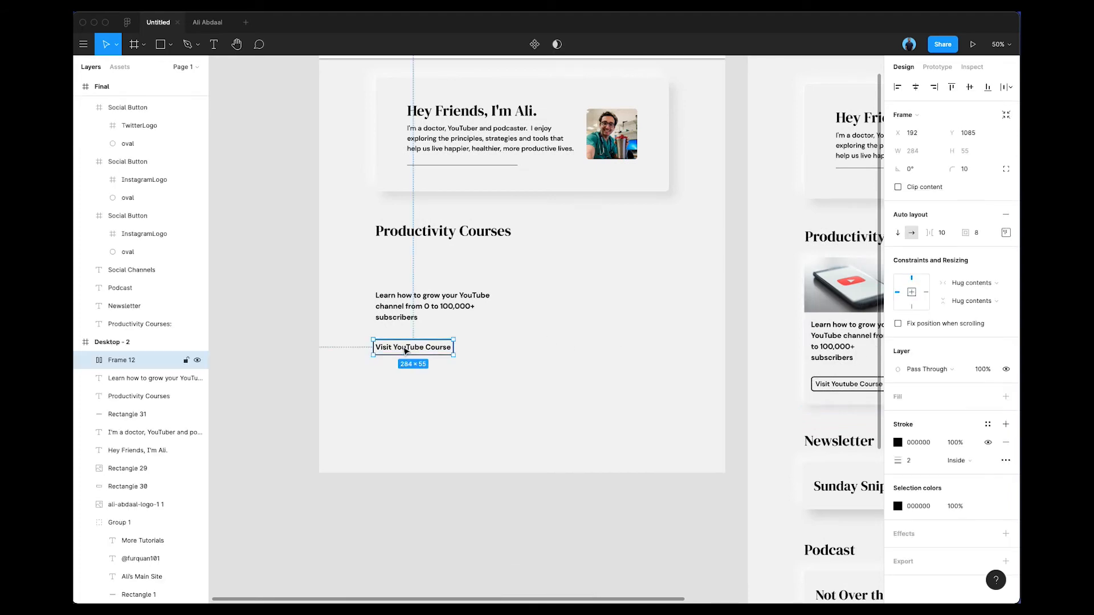
left_click(391, 296, "shift")
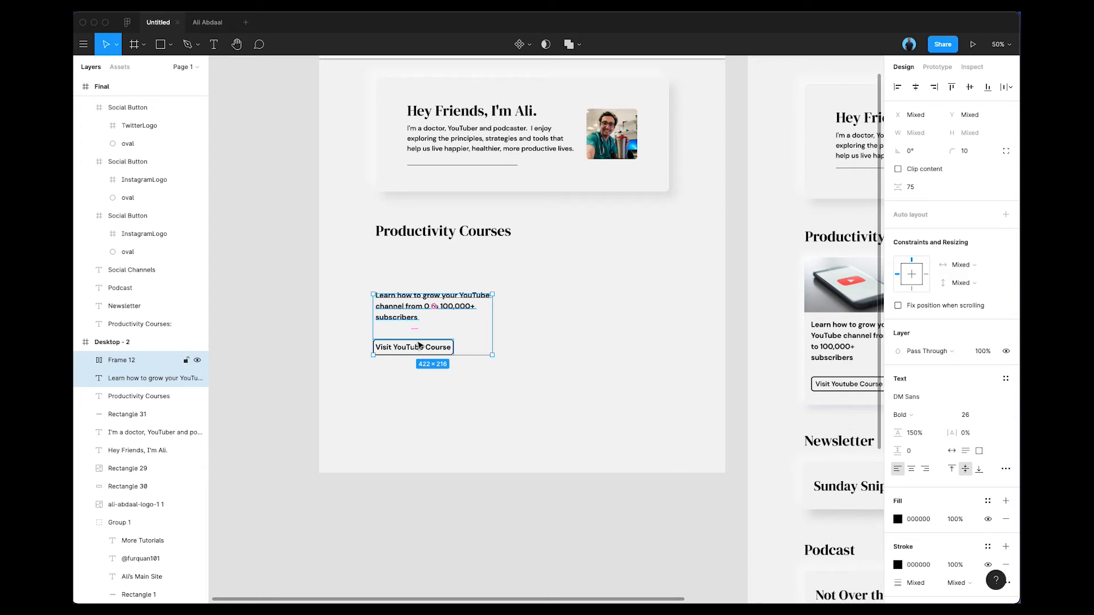
- Stack the description and button in a vertical auto-layout frame with 48 spacing
key("shift+a")
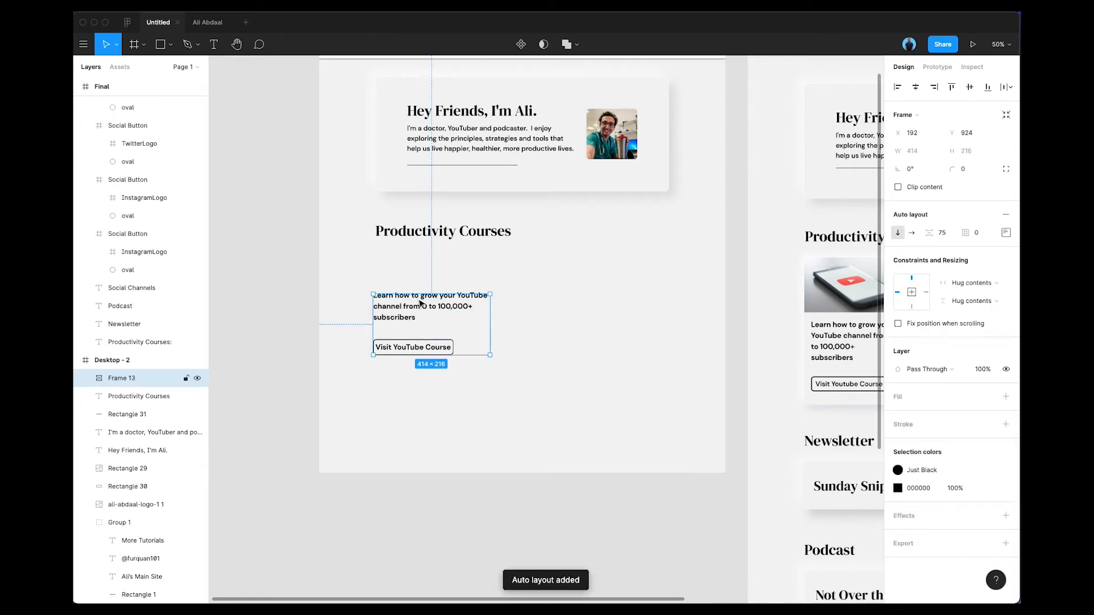
scroll(542, 319, "right", 3)
left_click(741, 351)
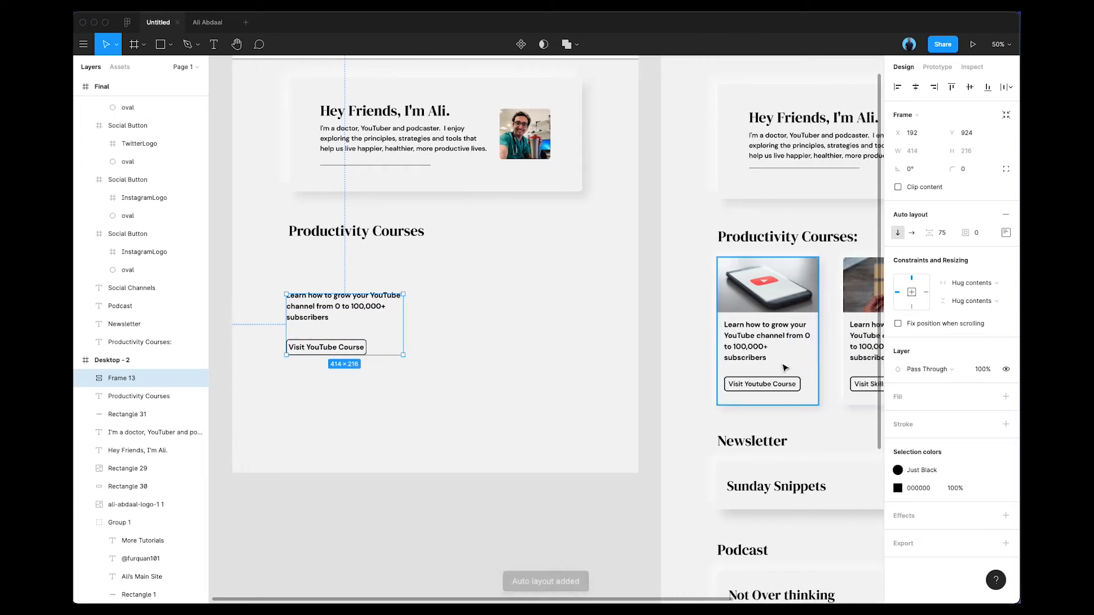
left_click(739, 349)
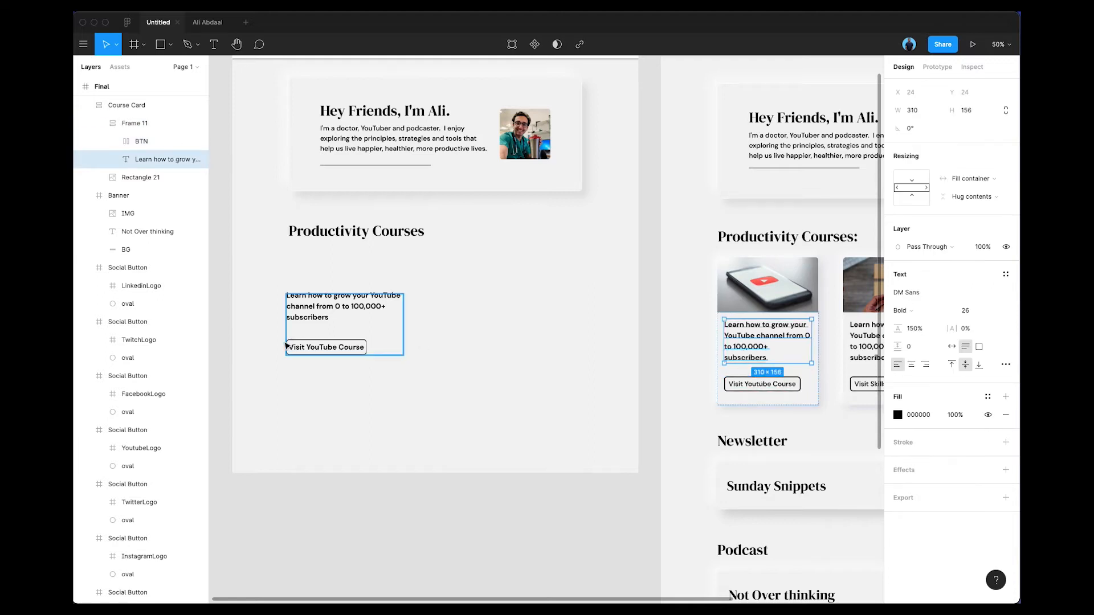
left_click(287, 346)
left_click(948, 234)
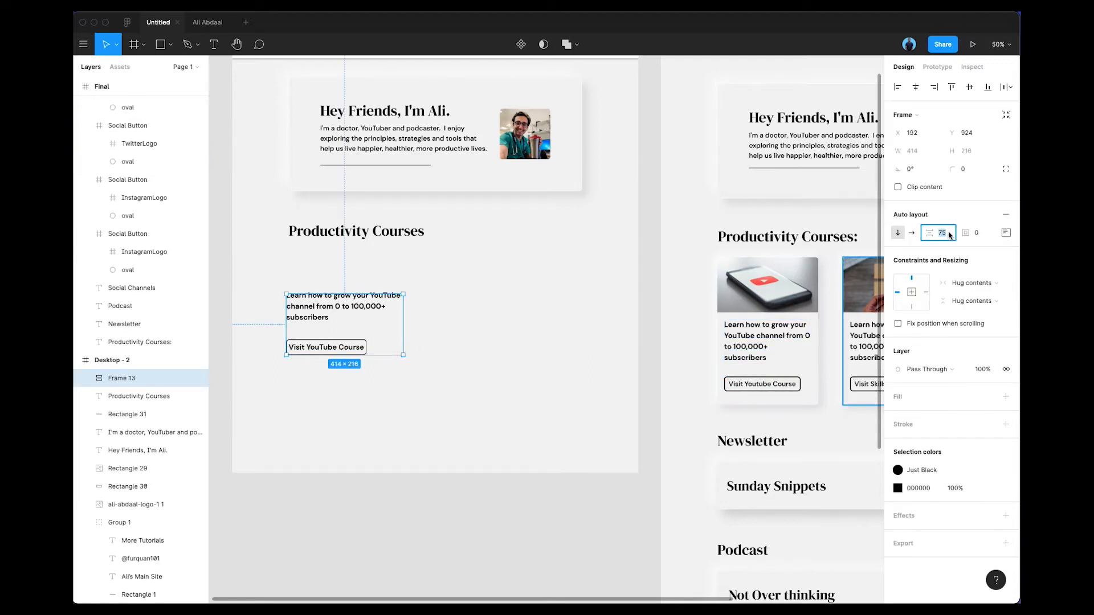
type("48")
key("Return")
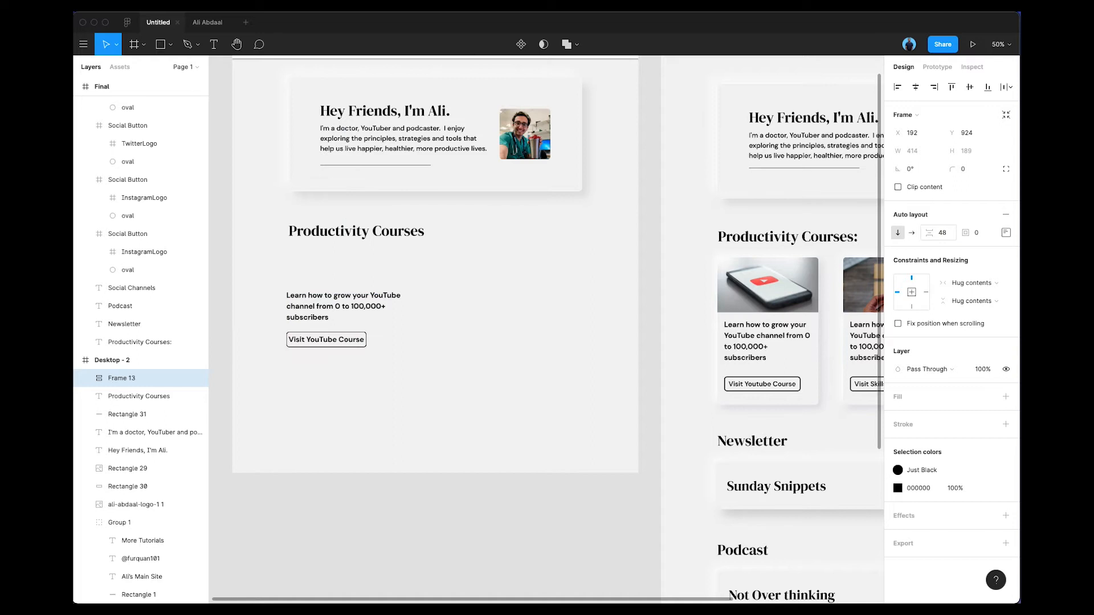
- Check the reference card, then set the left frame's bottom padding to 48
scroll(296, 299, "left", 1)
double_click(314, 313)
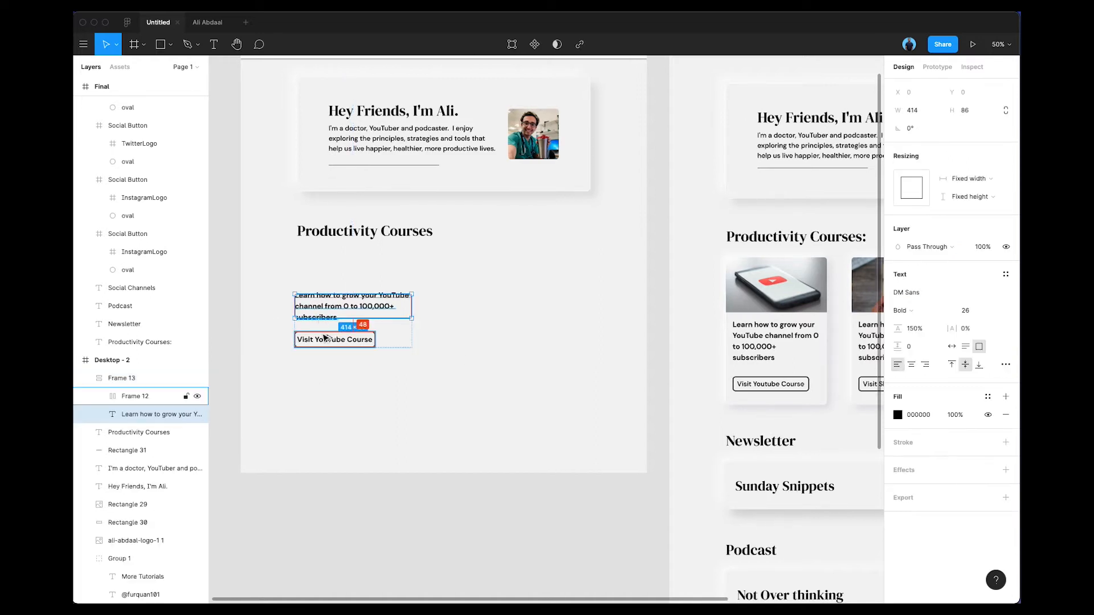
key("Escape")
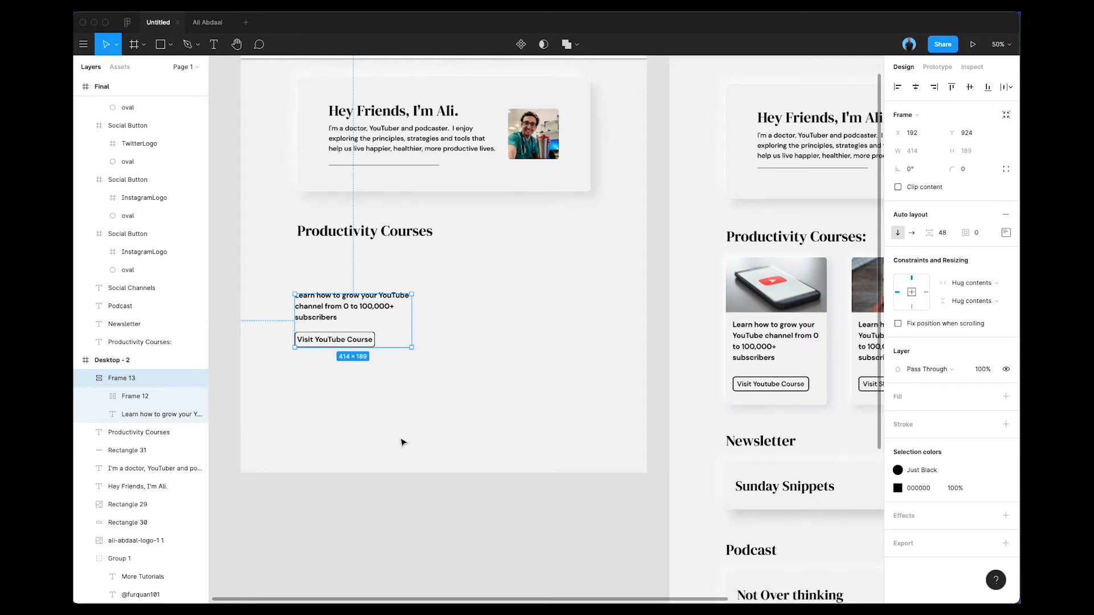
left_click(775, 388)
double_click(775, 388)
double_click(775, 387)
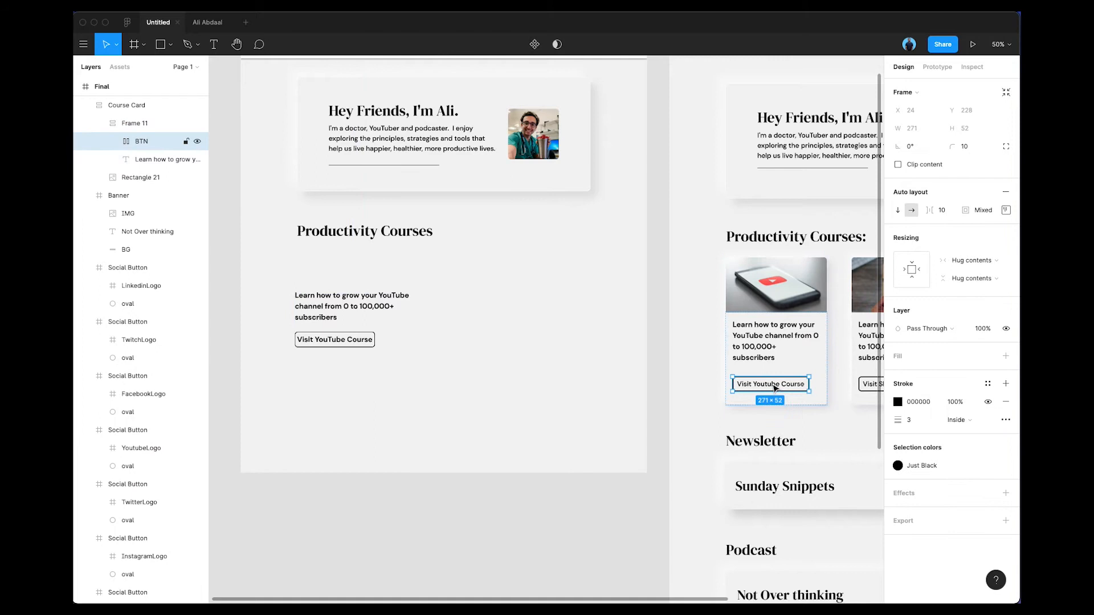
left_click(292, 323)
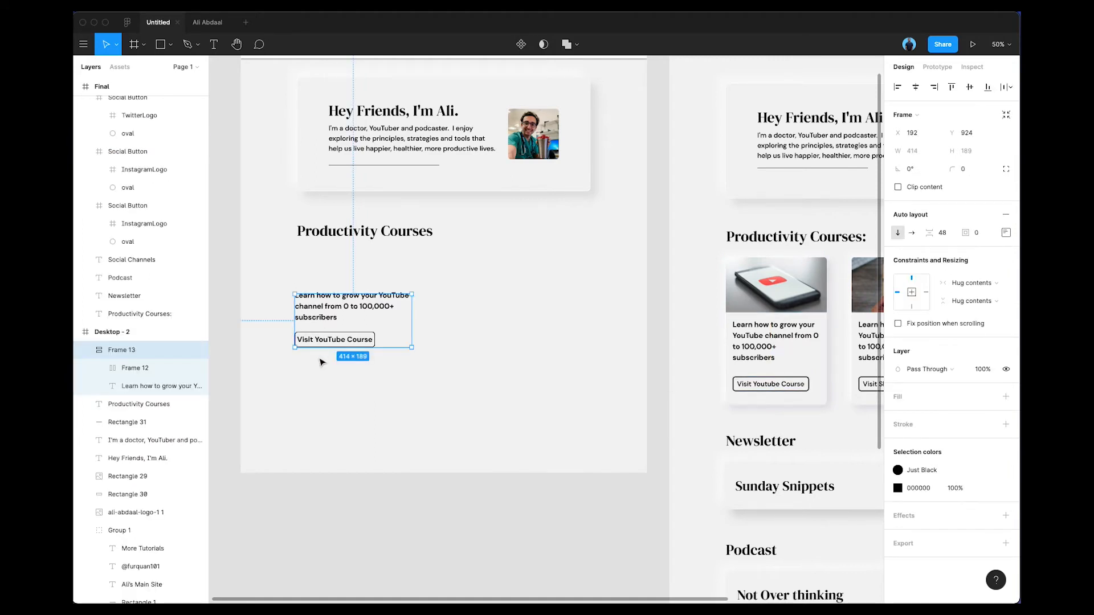
left_click(1012, 234)
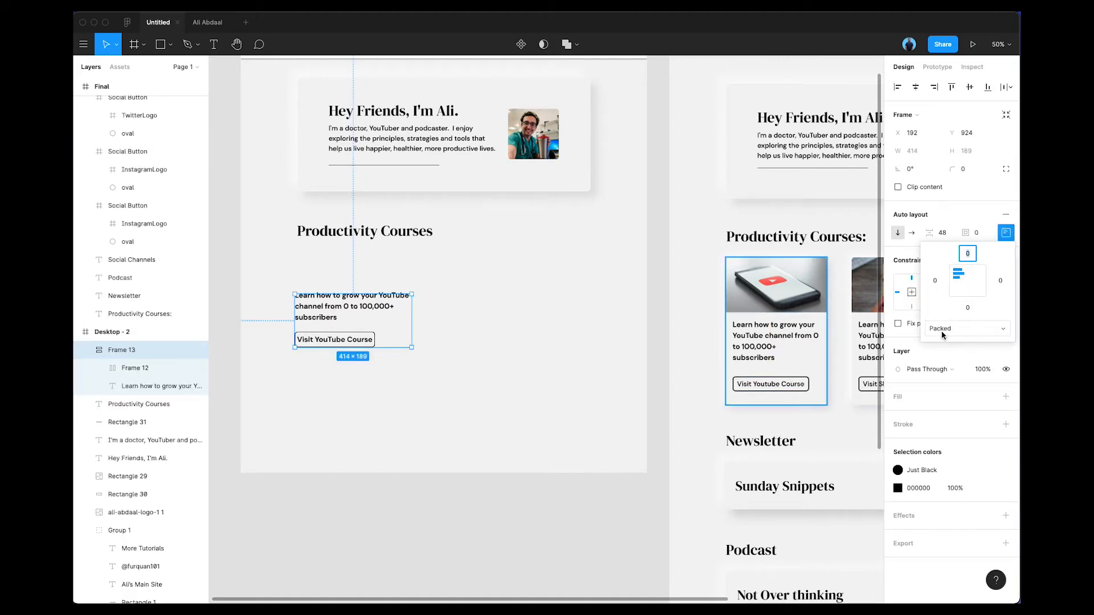
left_click(1010, 233)
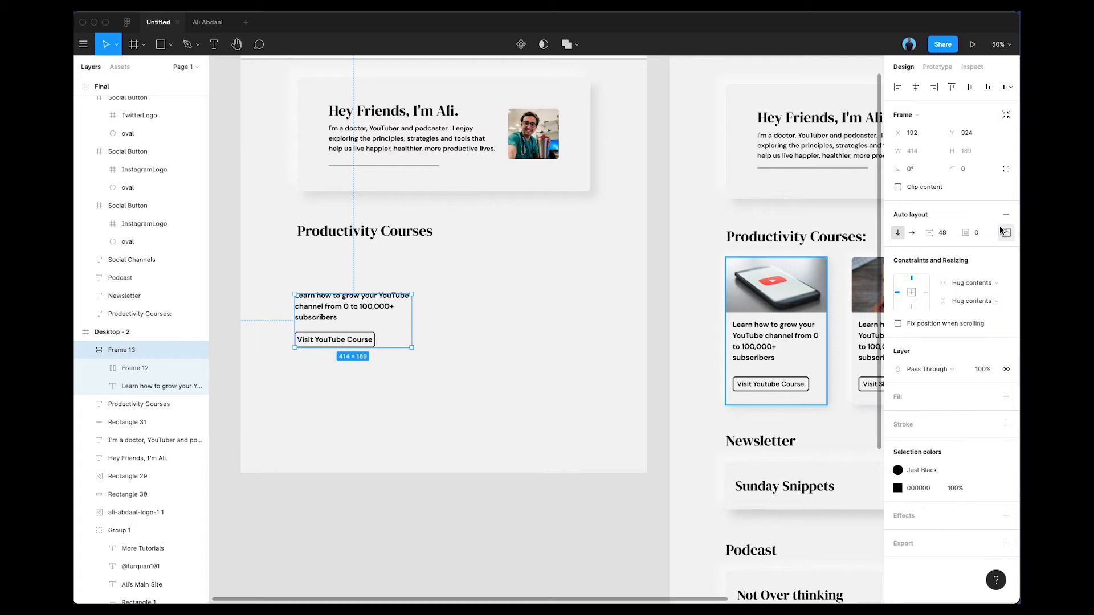
left_click(1008, 237)
left_click(973, 306)
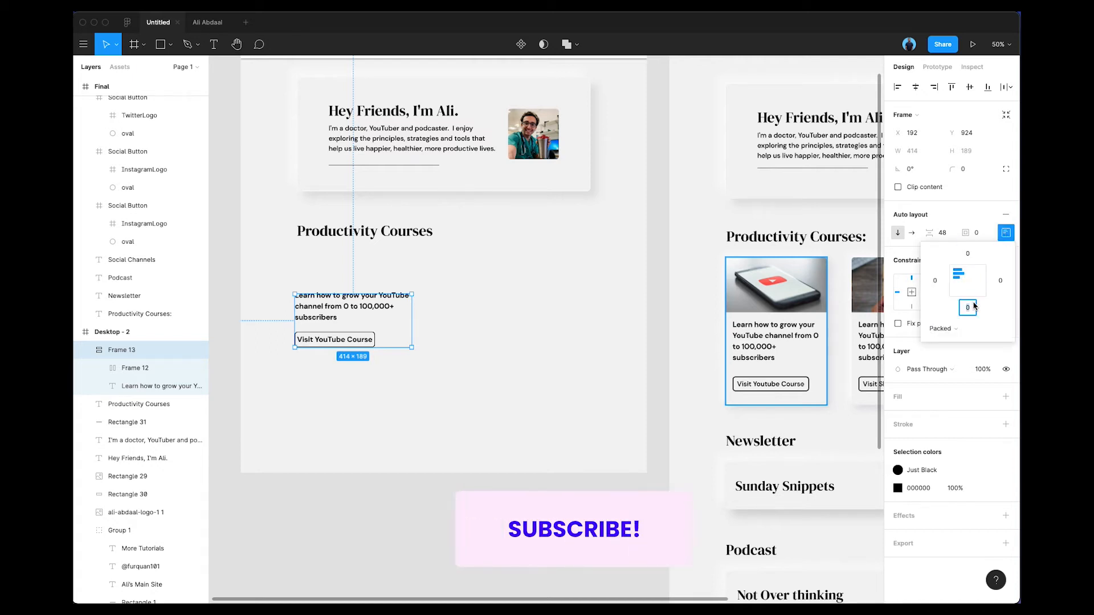
type("48")
key("Return")
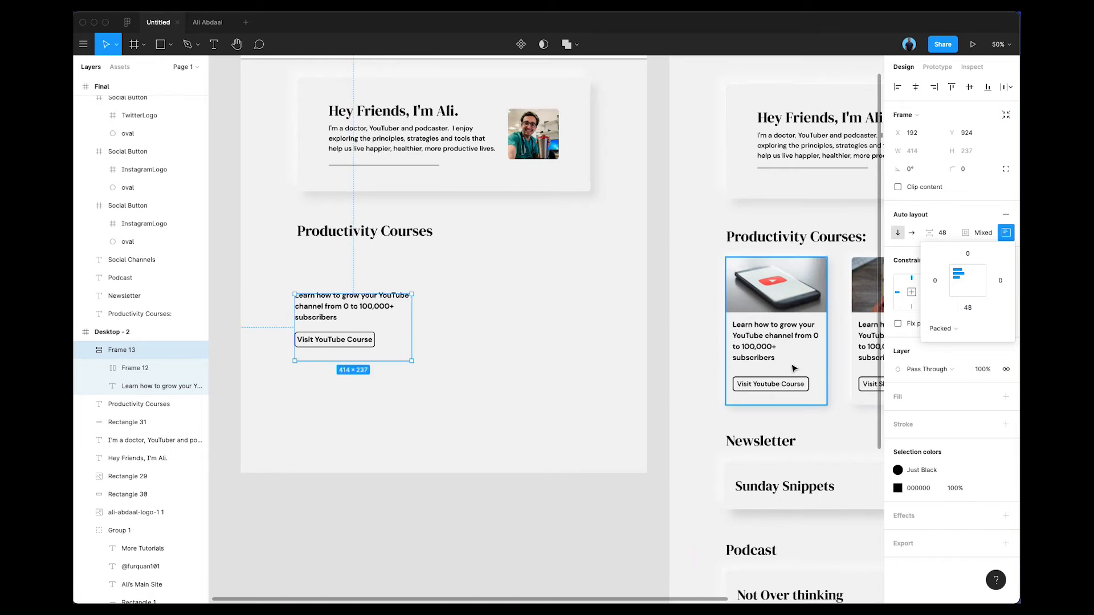
- Set the left frame's left and right padding to 24
double_click(753, 341)
left_click(350, 312)
left_click(1005, 232)
left_click(935, 281)
type("24")
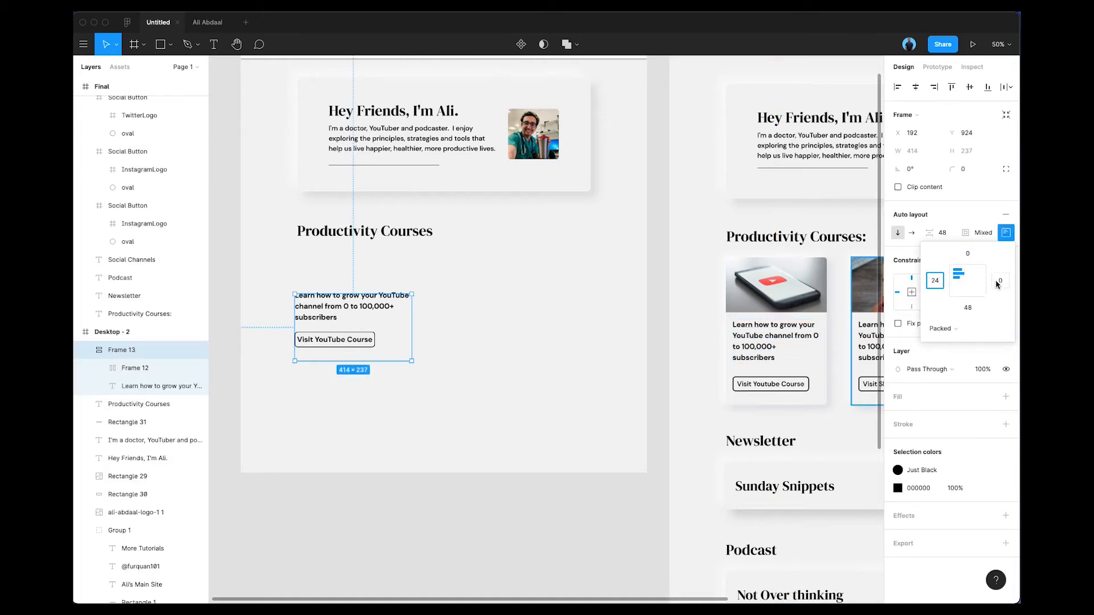
left_click(999, 281)
type("24")
left_click(493, 351)
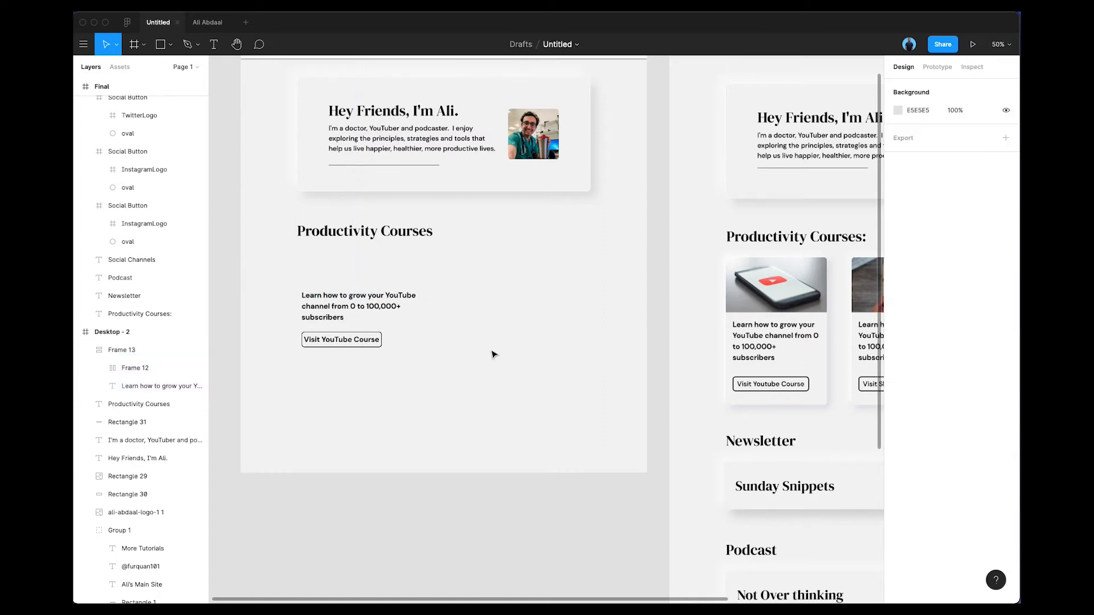
- Set the left frame's top padding to 24
left_click(768, 348)
left_click(768, 345)
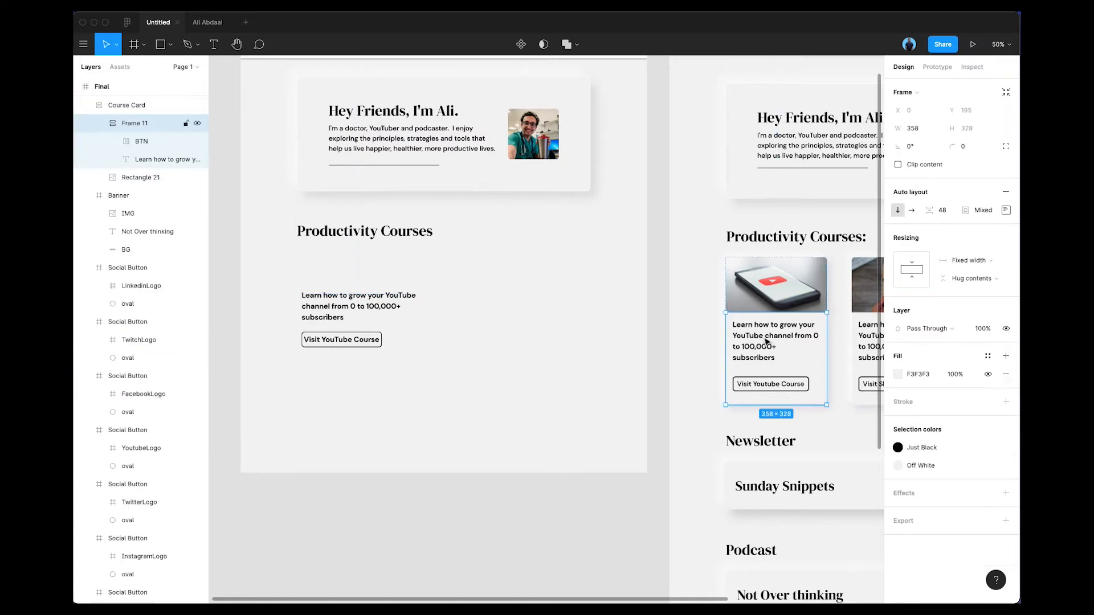
left_click(767, 343)
left_click(351, 308)
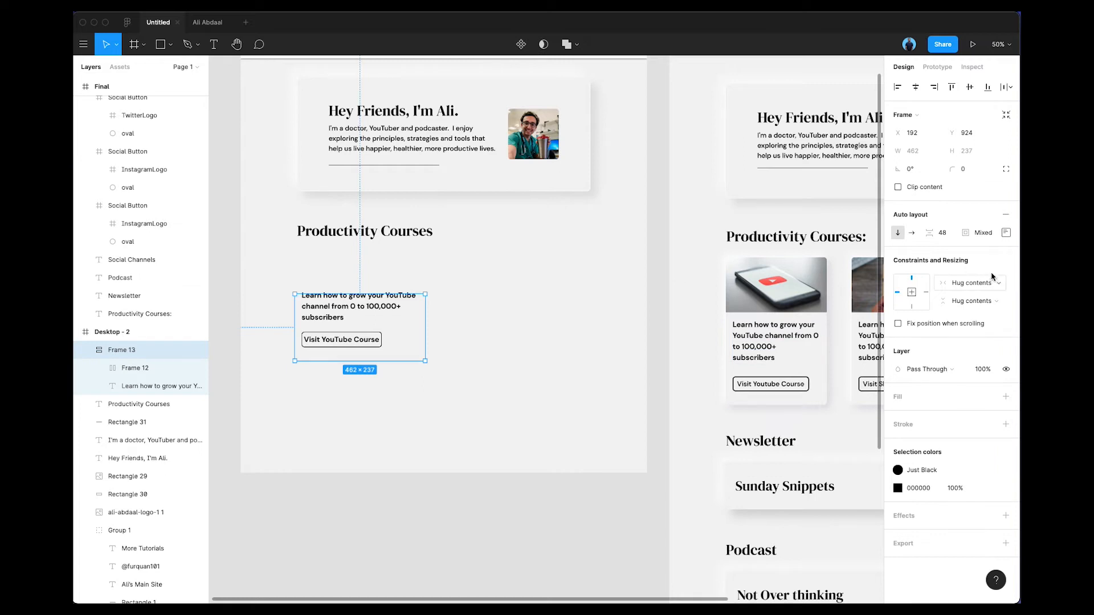
left_click(1005, 234)
type("24")
key("Return")
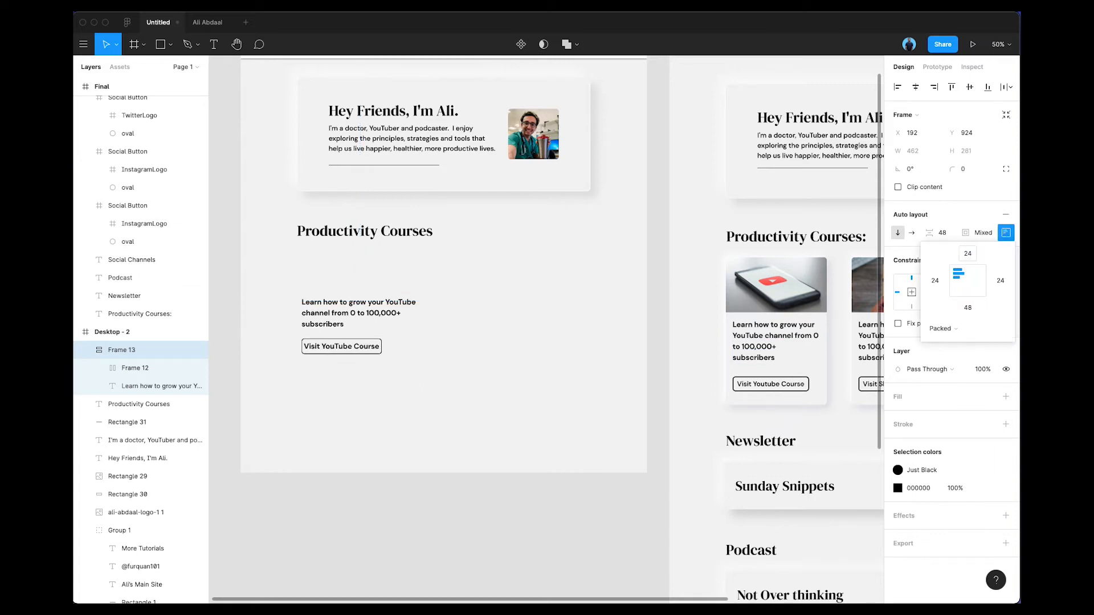
left_click(513, 323)
left_click(367, 328)
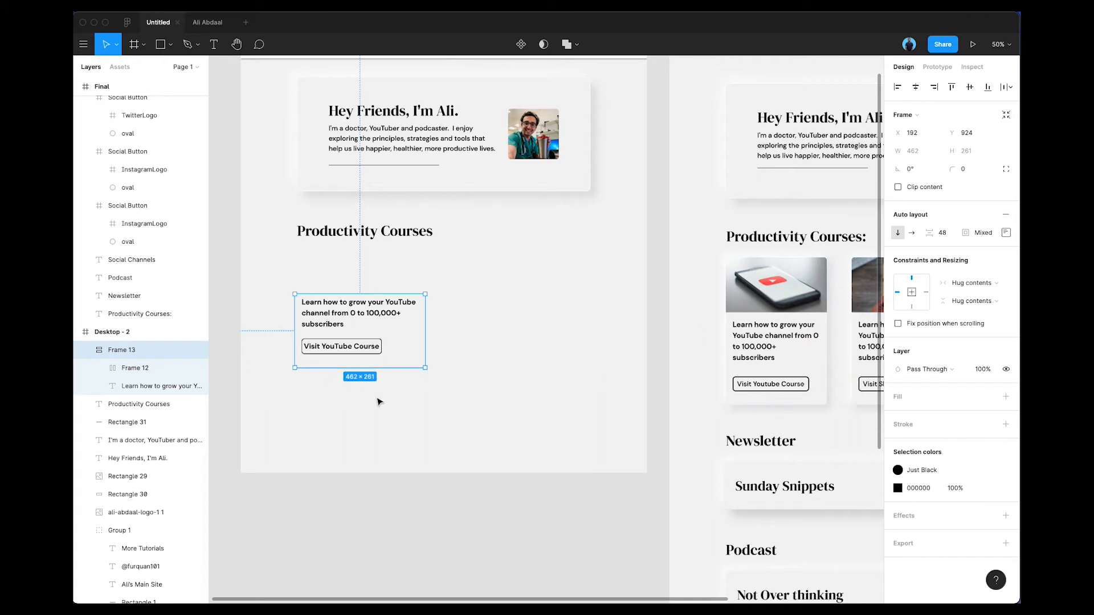
- Fill the left text block with #F3F3F3 sampled from the reference card
left_click(1007, 399)
left_click(899, 415)
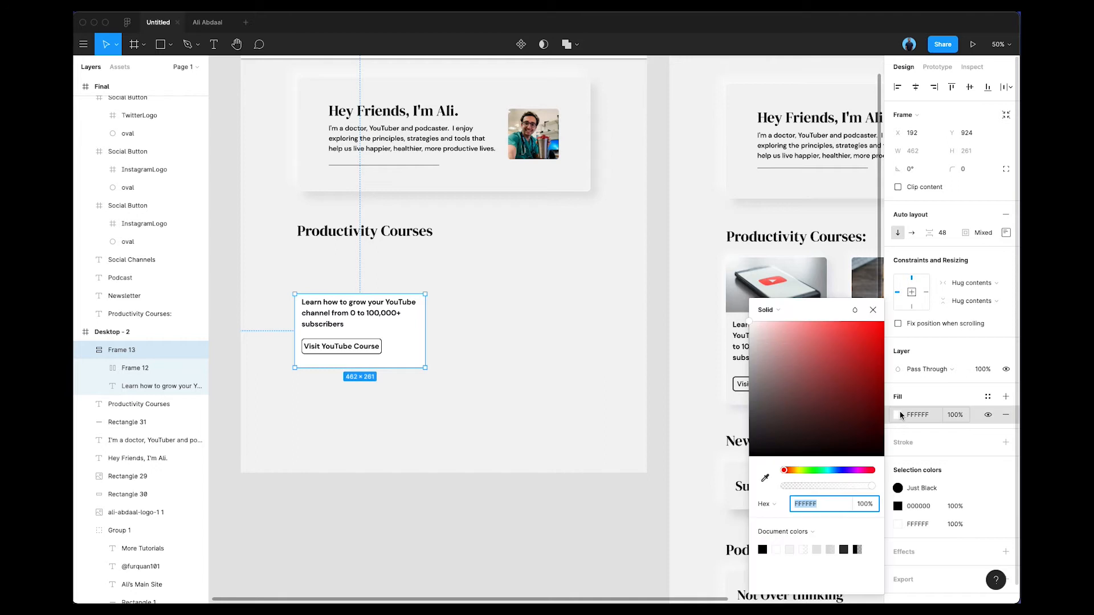
left_click(765, 478)
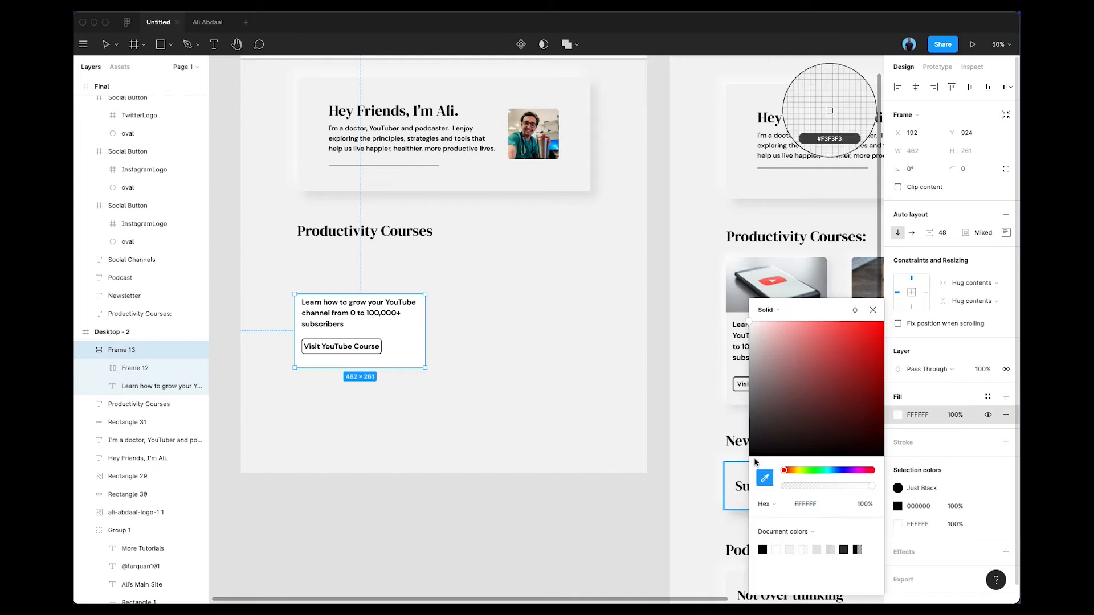
left_click(737, 366)
- Nudge the text block up slightly to X 200, Y 898
left_click(586, 377)
left_click_drag(328, 323, 351, 310)
left_click(488, 341)
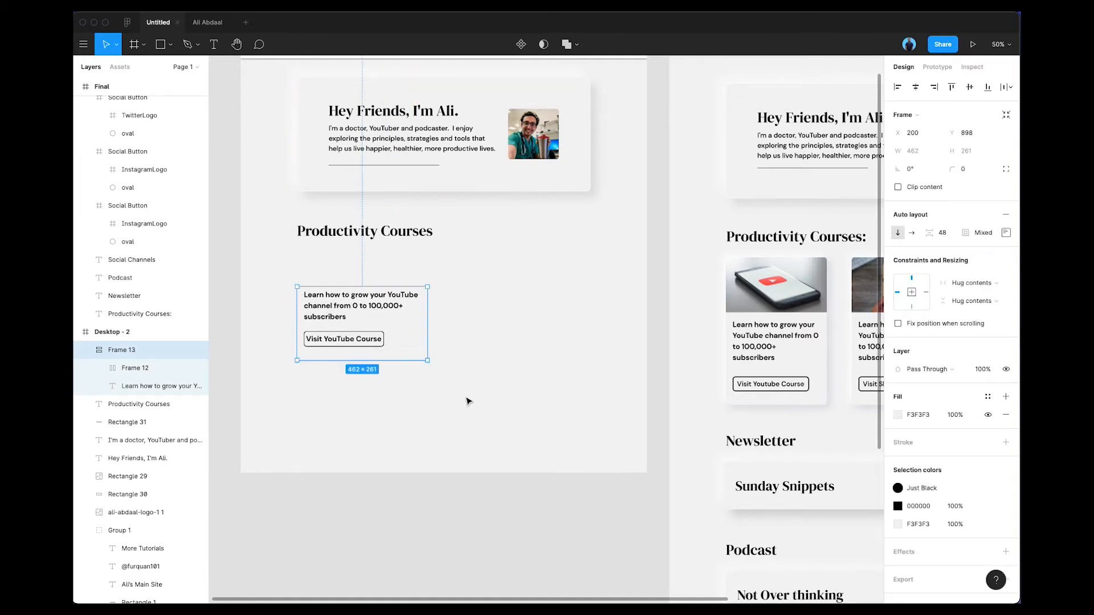
left_click(500, 368)
scroll(462, 376, "up", 5)
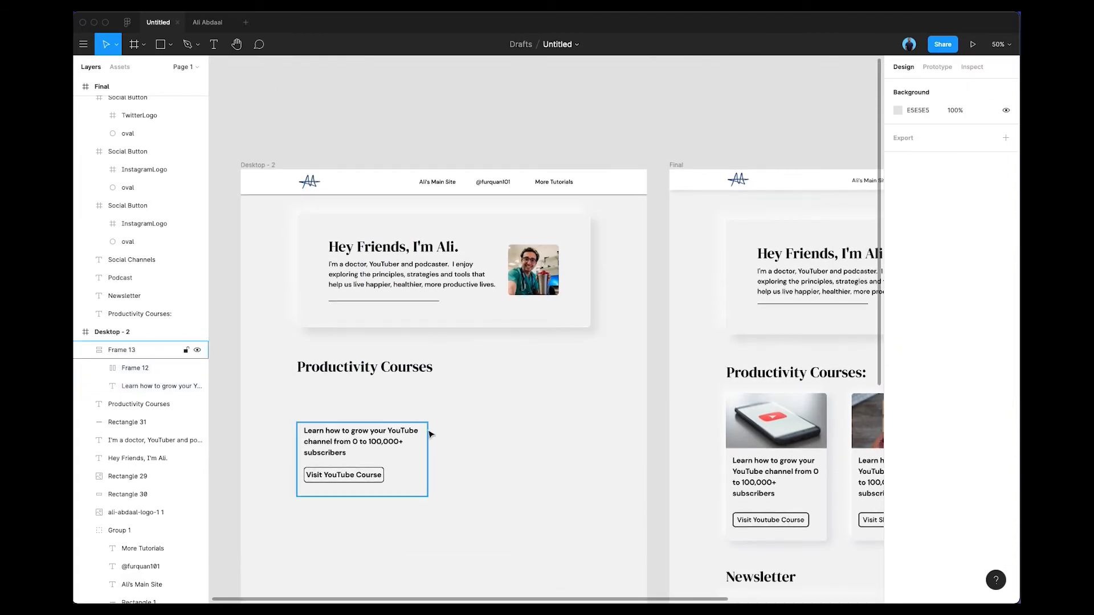
scroll(366, 427, "down", 5)
- Paste a copy of the YouTube phone image above the left text block
double_click(752, 280)
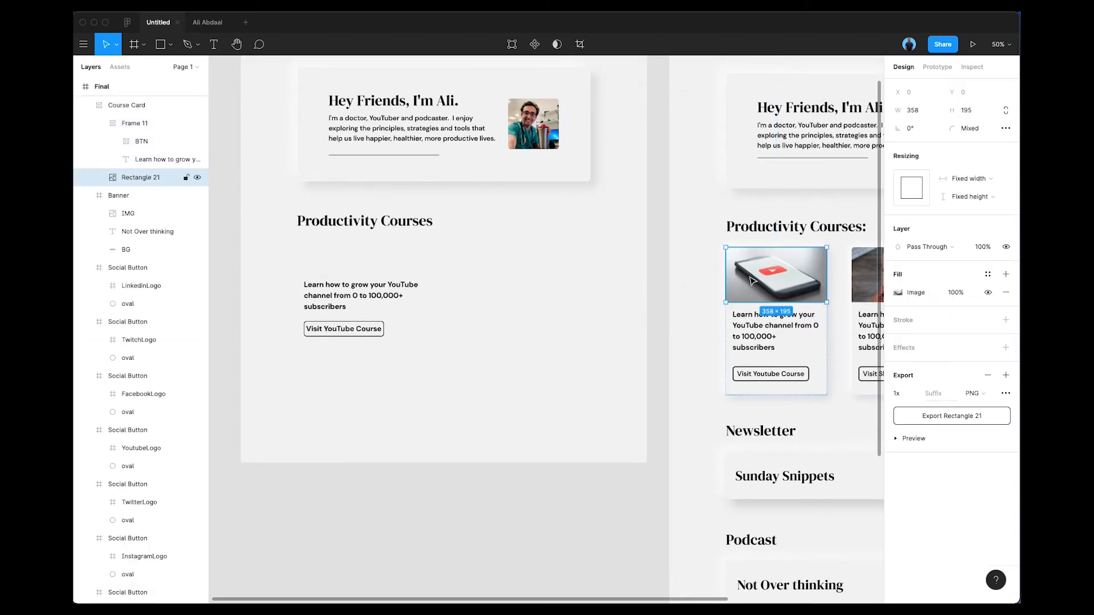
left_click(484, 271)
key("super+v")
left_click_drag(479, 300, 331, 282)
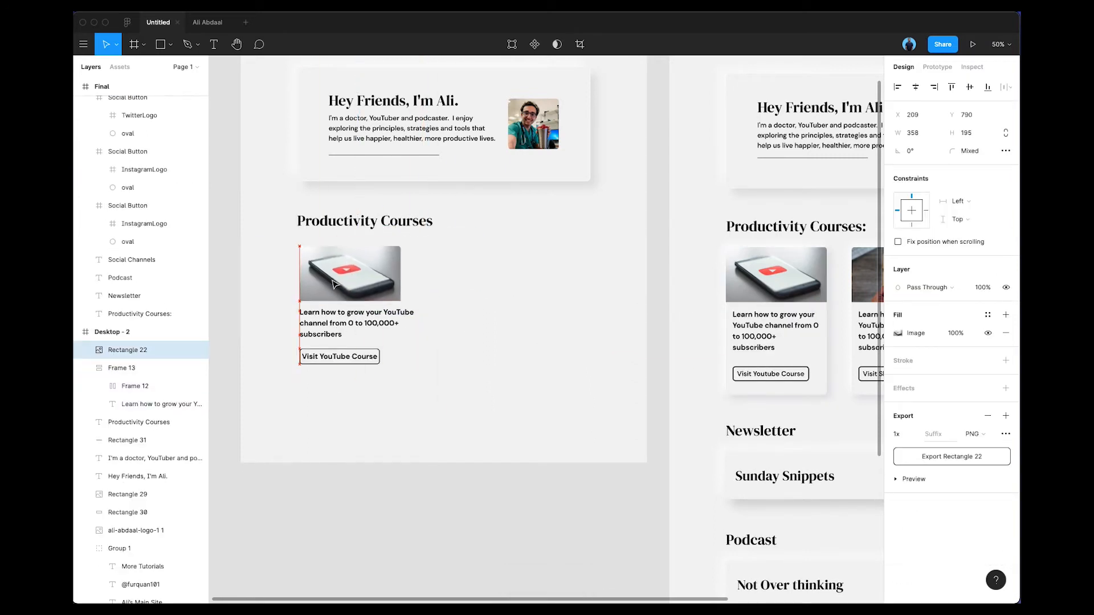
- Align the text block under the image and wrap both in auto layout with 24 spacing
left_click(382, 335)
left_click(351, 285)
left_click_drag(340, 338, 344, 346)
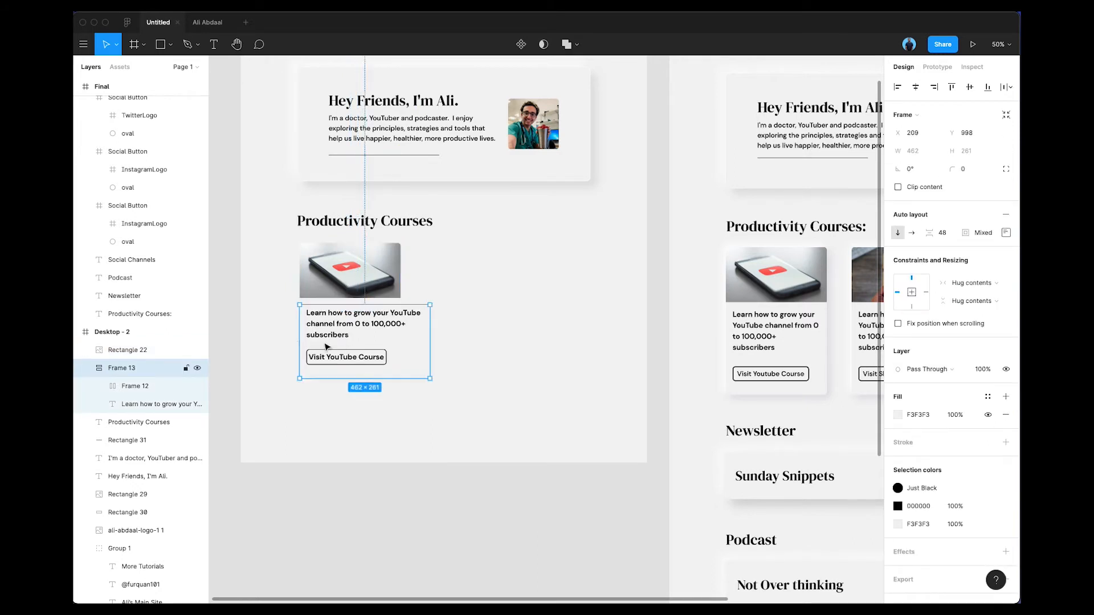
left_click(87, 368)
left_click(128, 361, "shift")
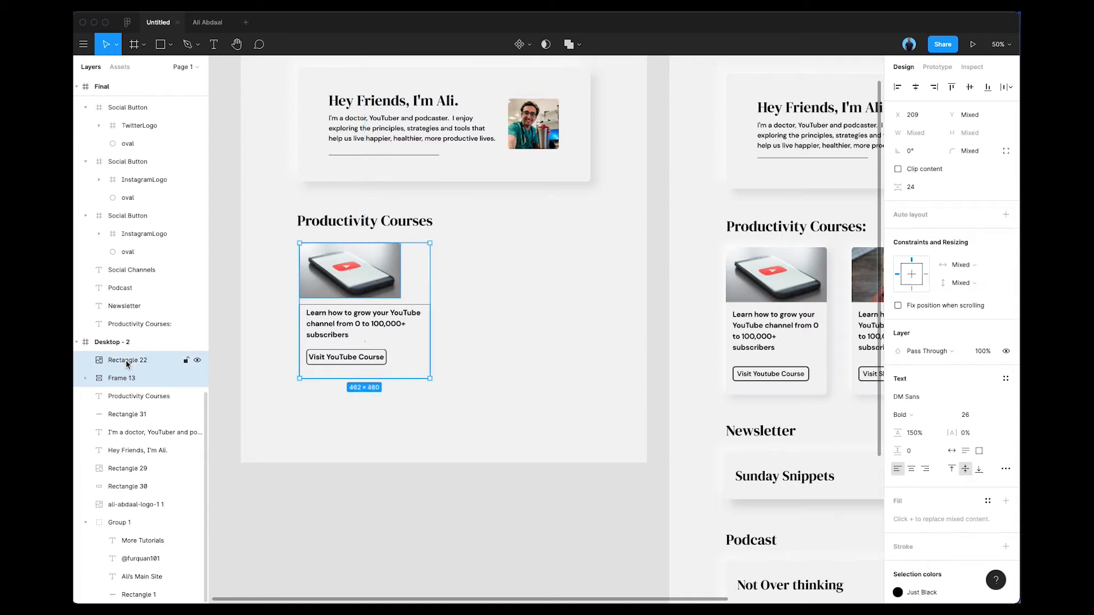
scroll(284, 356, "right", 1)
key("shift+a")
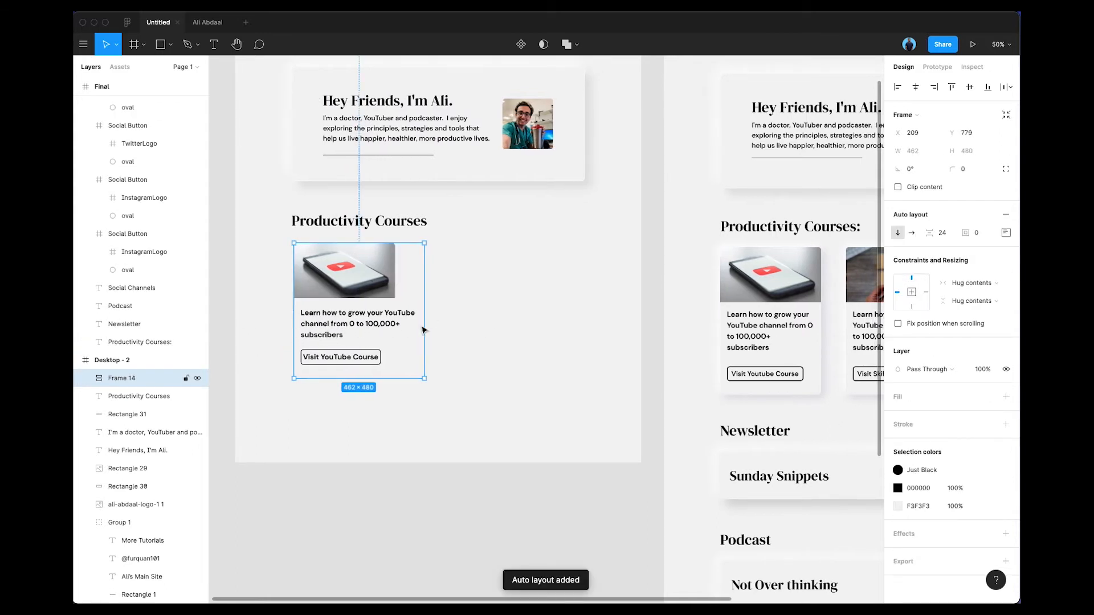
- Narrow the left card's text-and-button frame to 358 wide so the description wraps to four lines
scroll(462, 323, "up", 2)
scroll(461, 324, "right", 1)
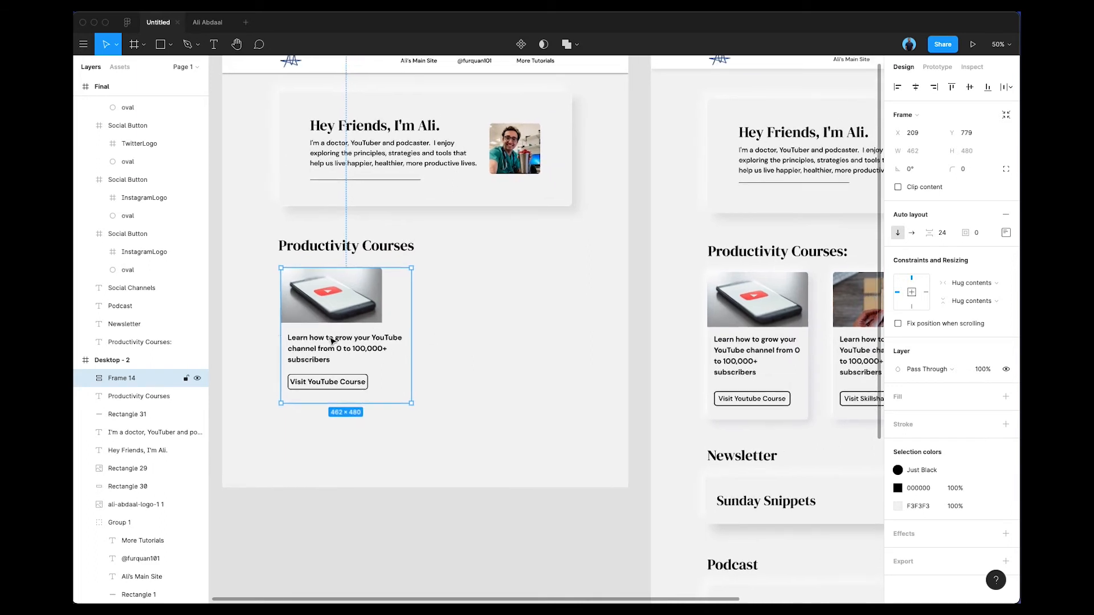
double_click(330, 351)
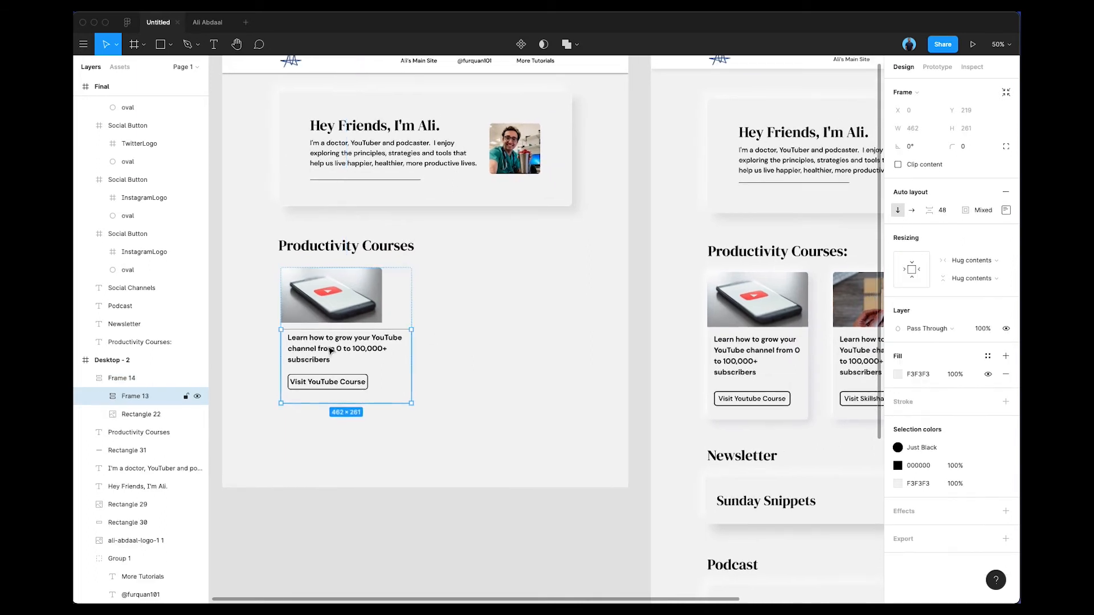
left_click(332, 308)
left_click(391, 360)
left_click_drag(415, 378, 373, 349)
double_click(326, 343)
key("Escape")
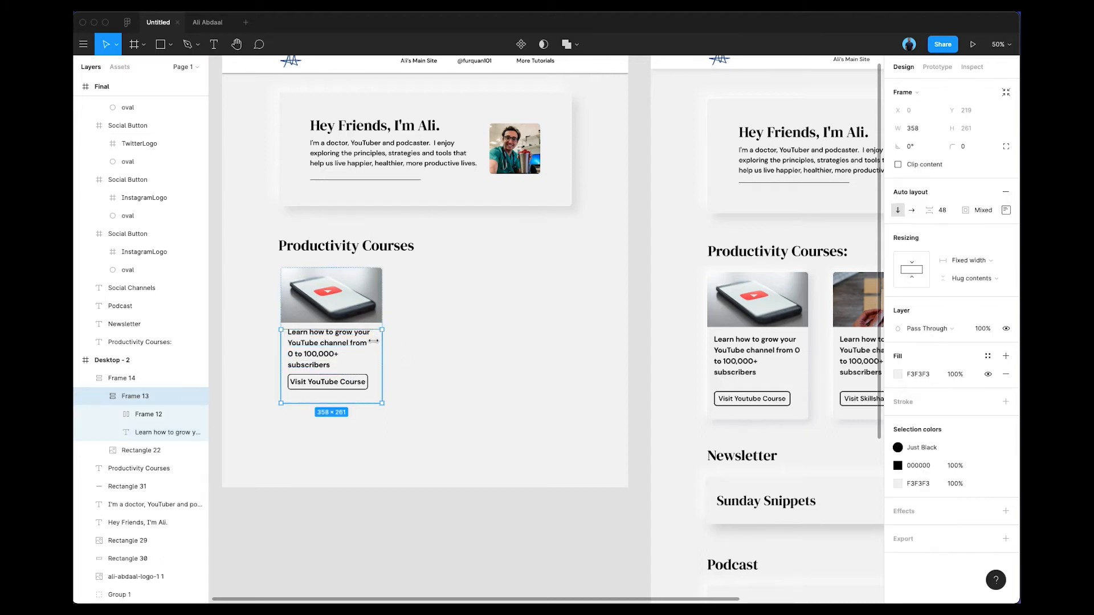
left_click(428, 330)
- Set the left card's description text to Fill container width, matching the reference card
left_click(345, 341)
double_click(345, 342)
double_click(330, 356)
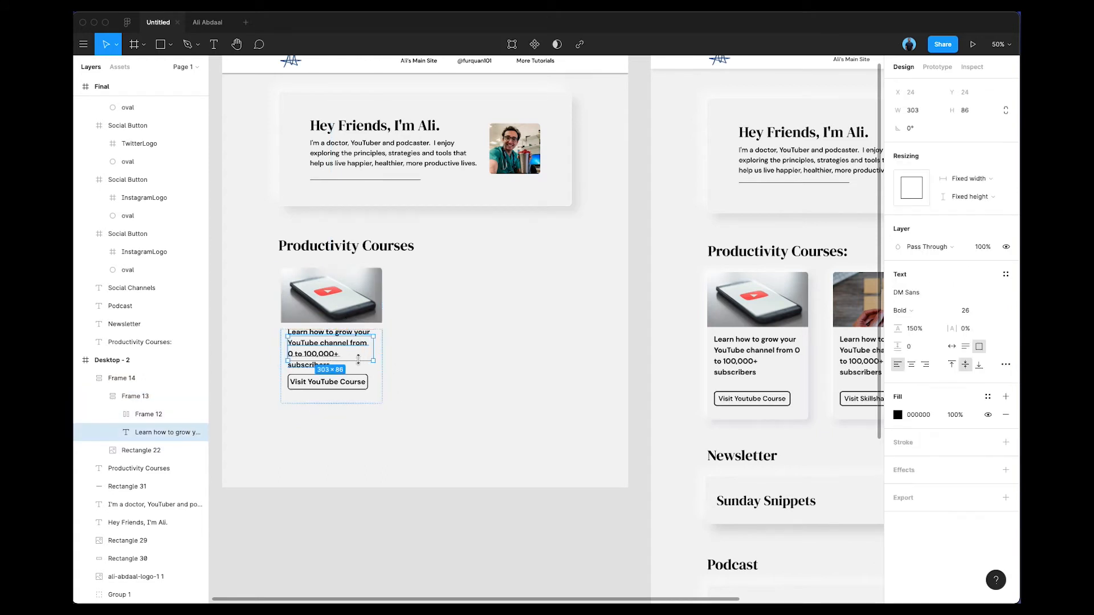
left_click(435, 367)
left_click(340, 356)
double_click(340, 356)
double_click(333, 355)
scroll(702, 353, "right", 2)
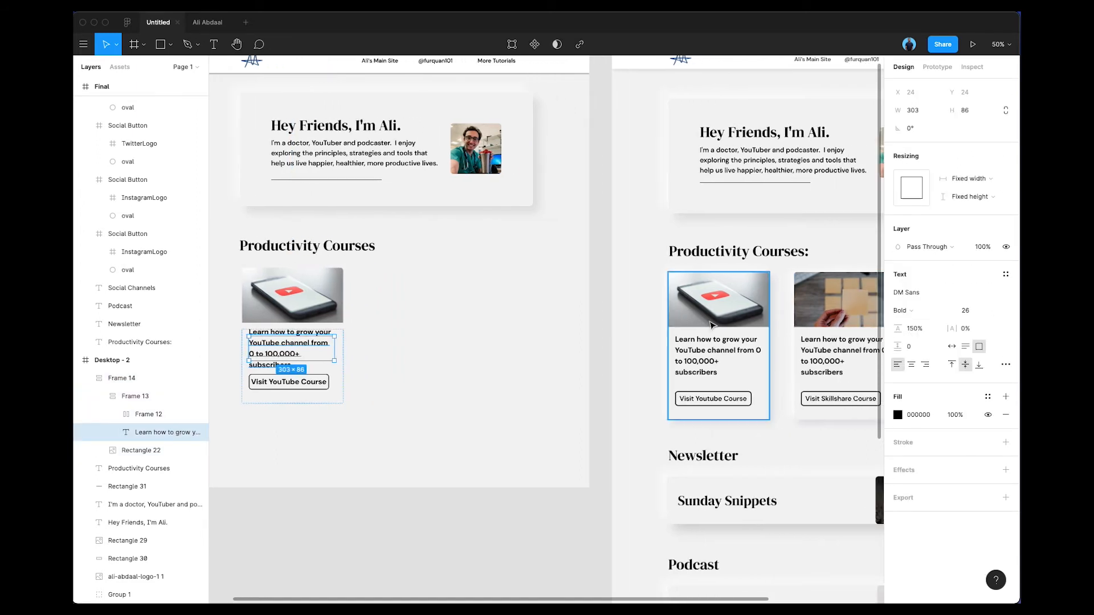
double_click(702, 353)
double_click(701, 353)
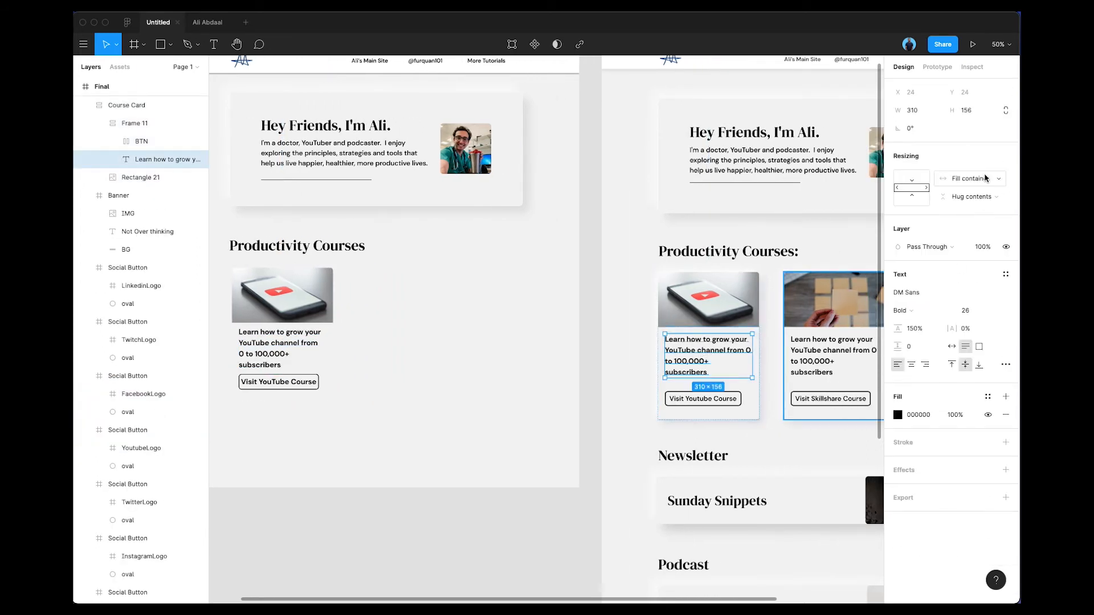
double_click(266, 354)
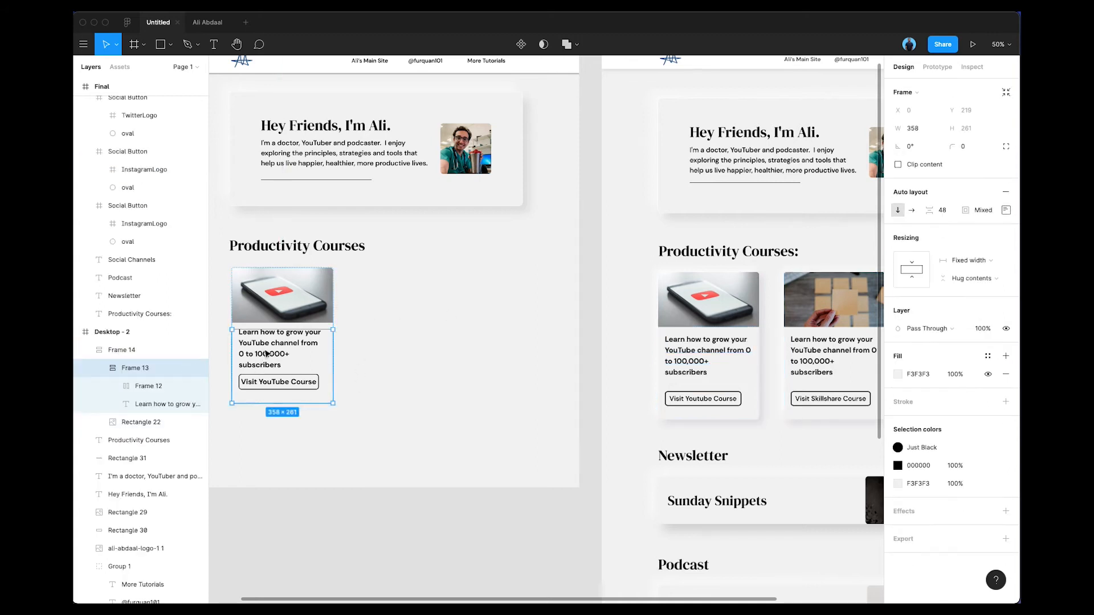
double_click(266, 353)
left_click(969, 178)
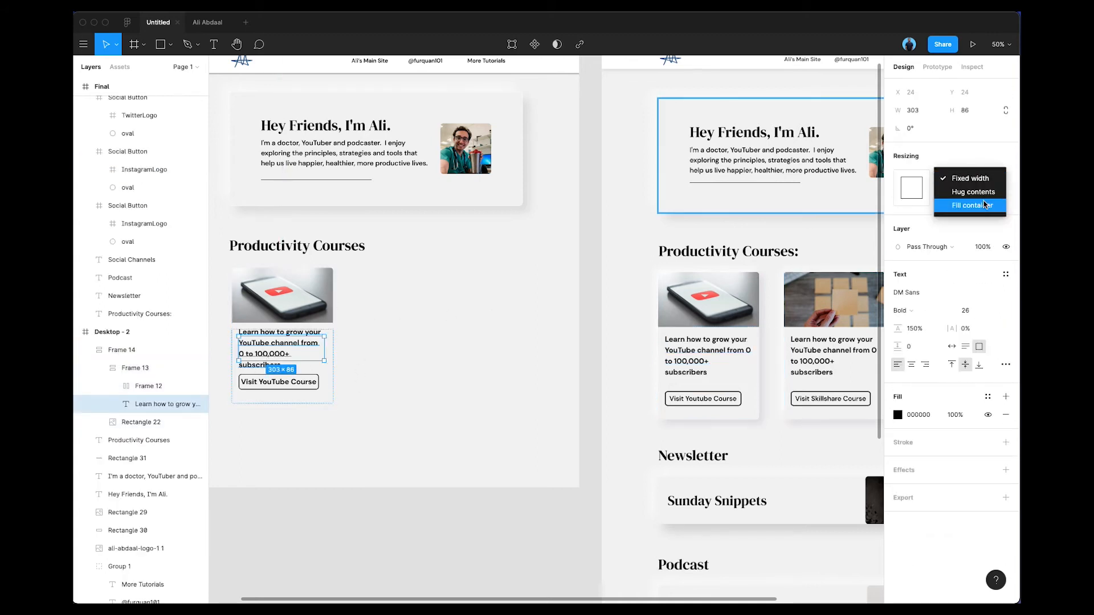
left_click(985, 204)
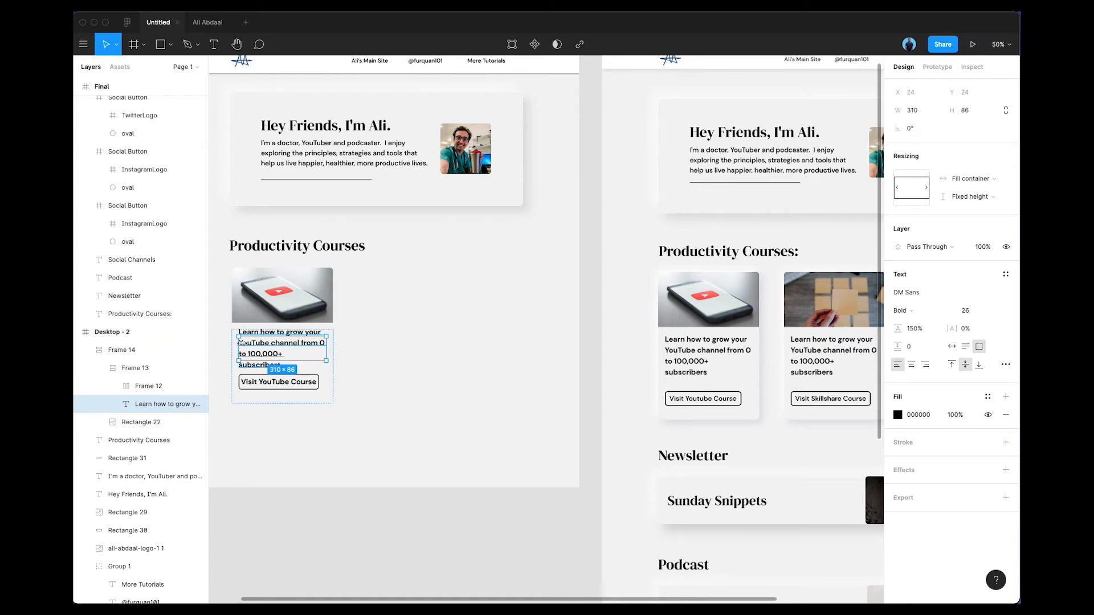
- Test the description's wrapping with stray typed letters, then undo them
double_click(284, 351)
left_click(283, 350)
type("DSADASADSAS")
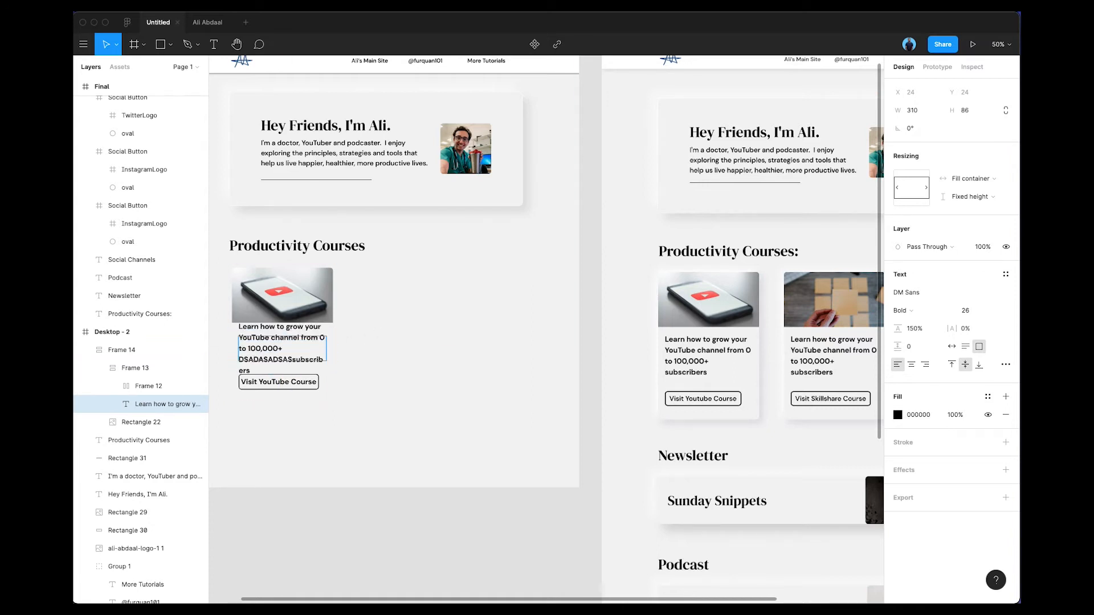
key("super+z")
- Set the description text's vertical resizing to Hug contents and check its spacing
left_click(699, 359)
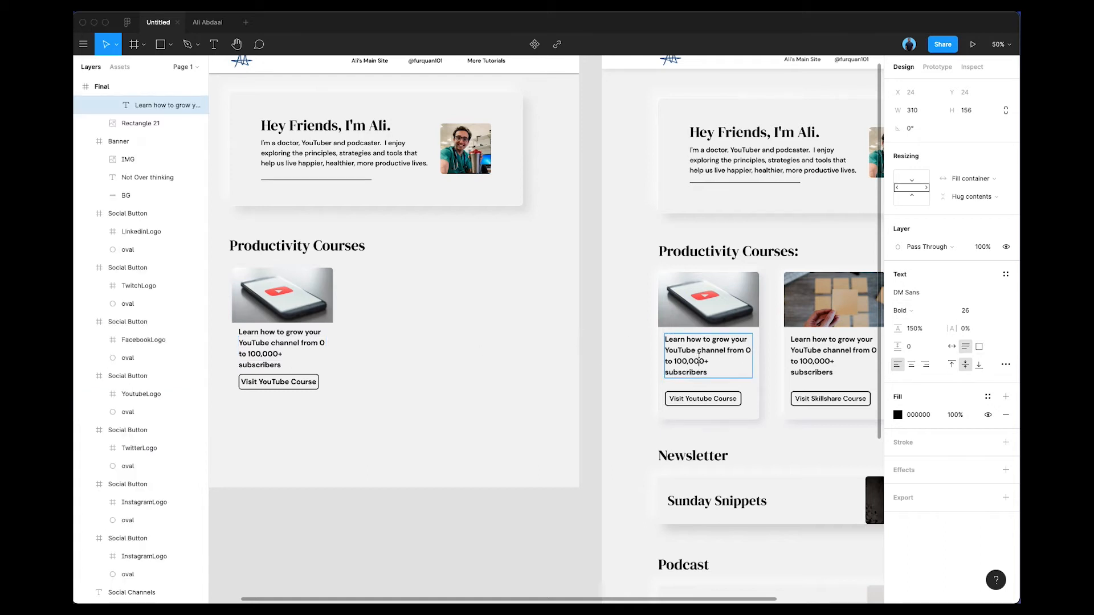
left_click(256, 344)
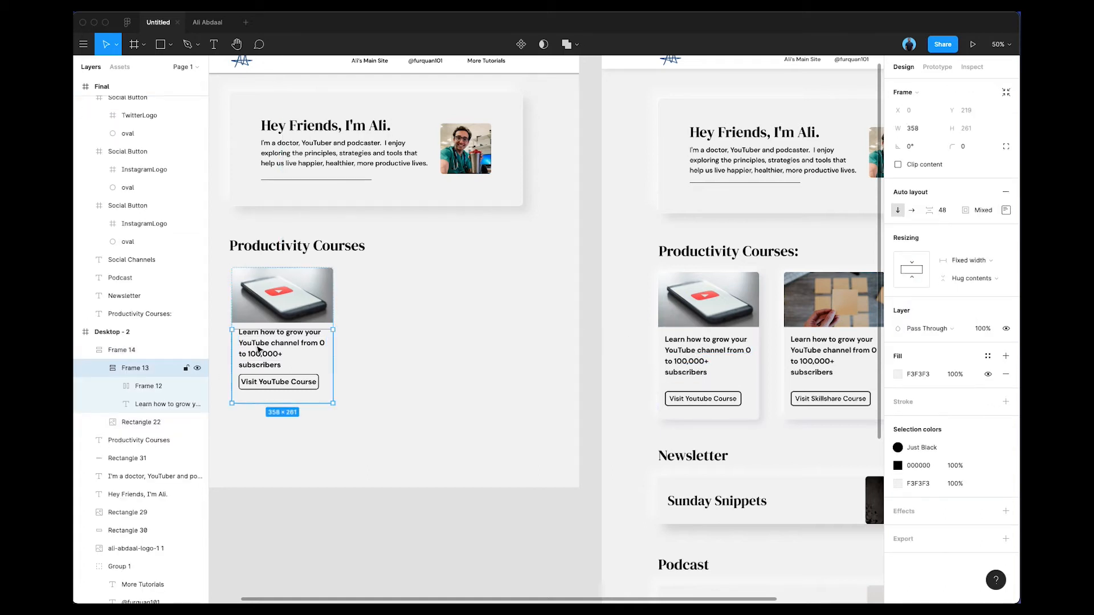
double_click(256, 344)
left_click(970, 196)
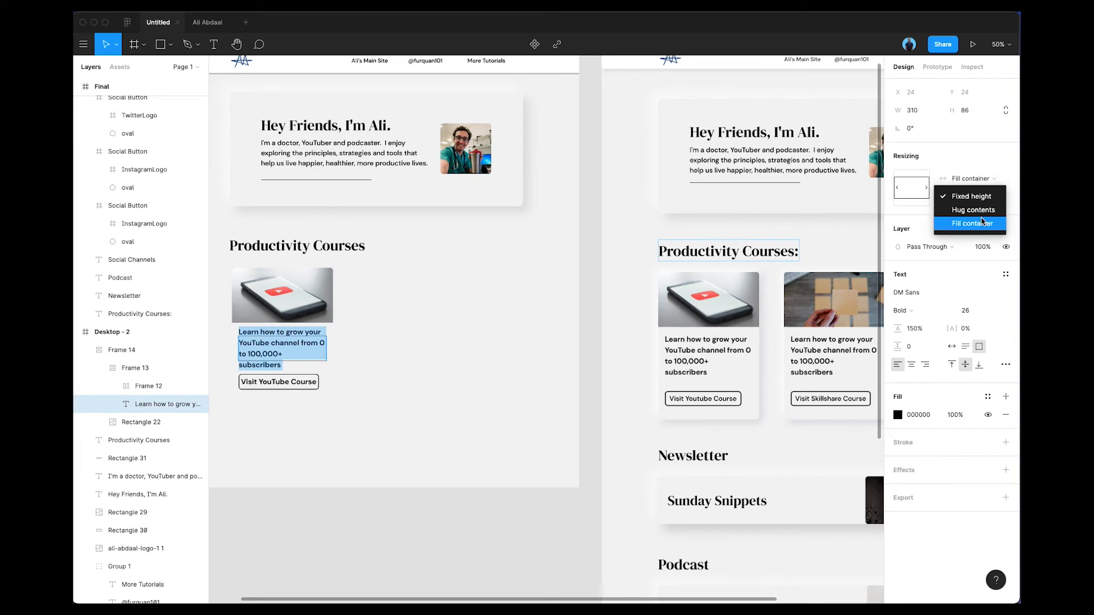
left_click(982, 211)
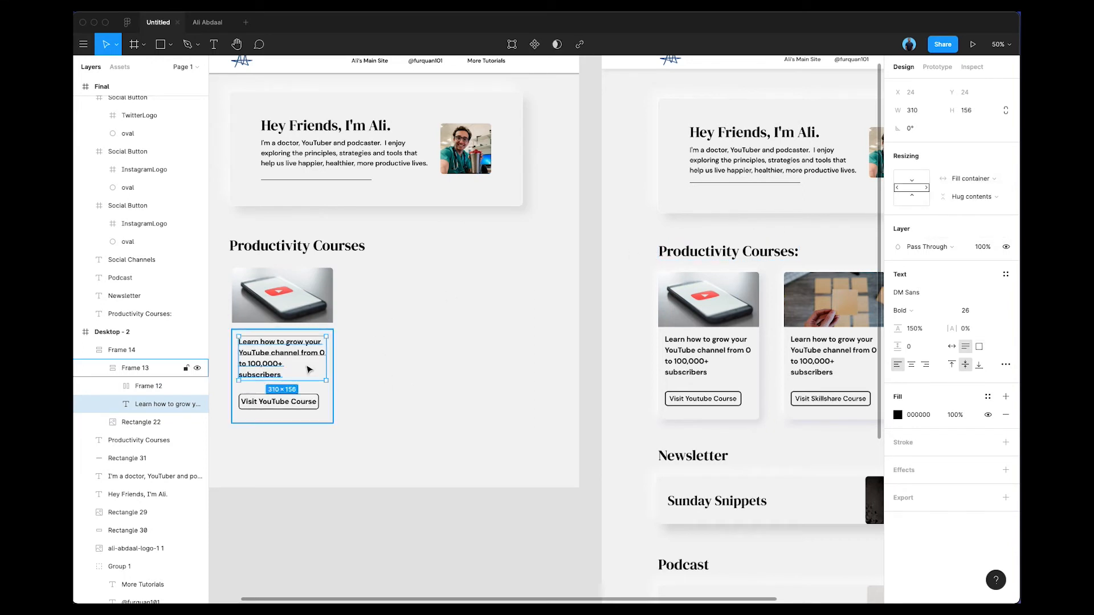
key("alt")
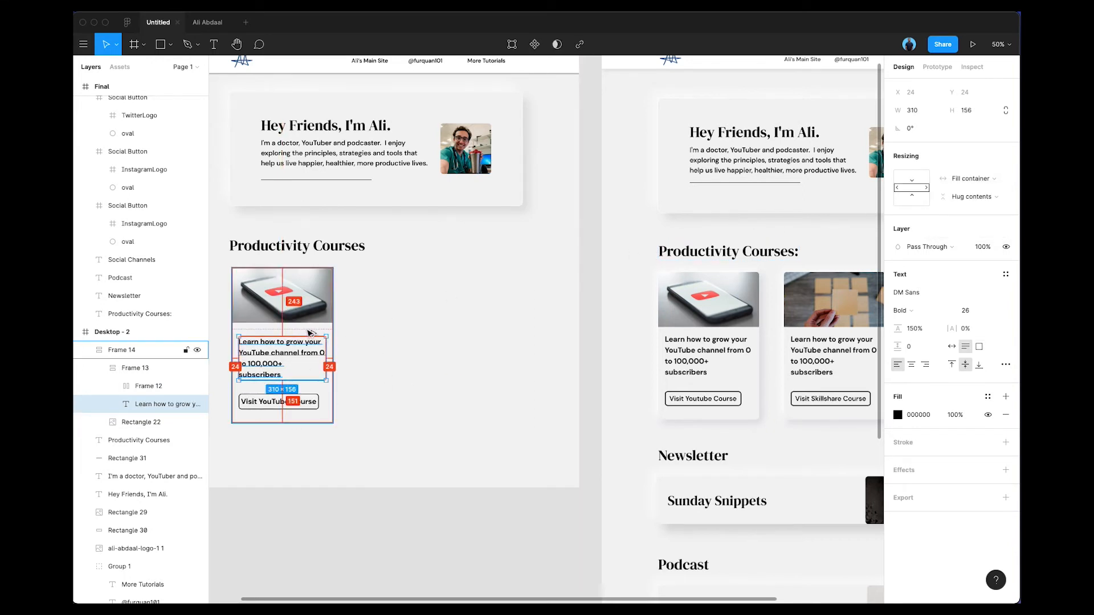
left_click(373, 361)
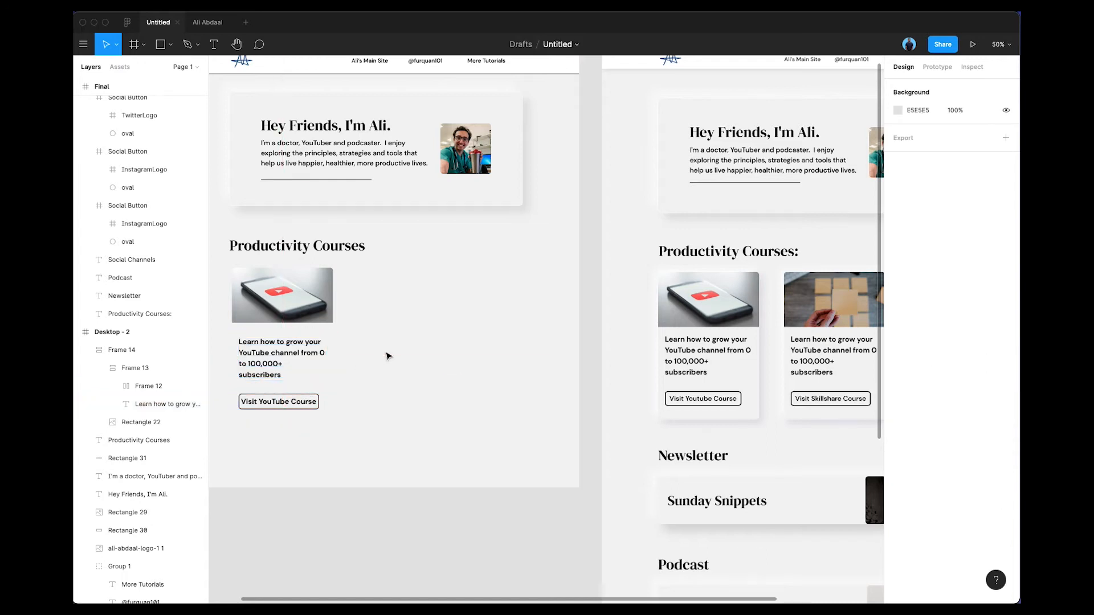
- Check the text wrapping again by typing stray letters after subscribers and undoing them
scroll(370, 422, "left", 2)
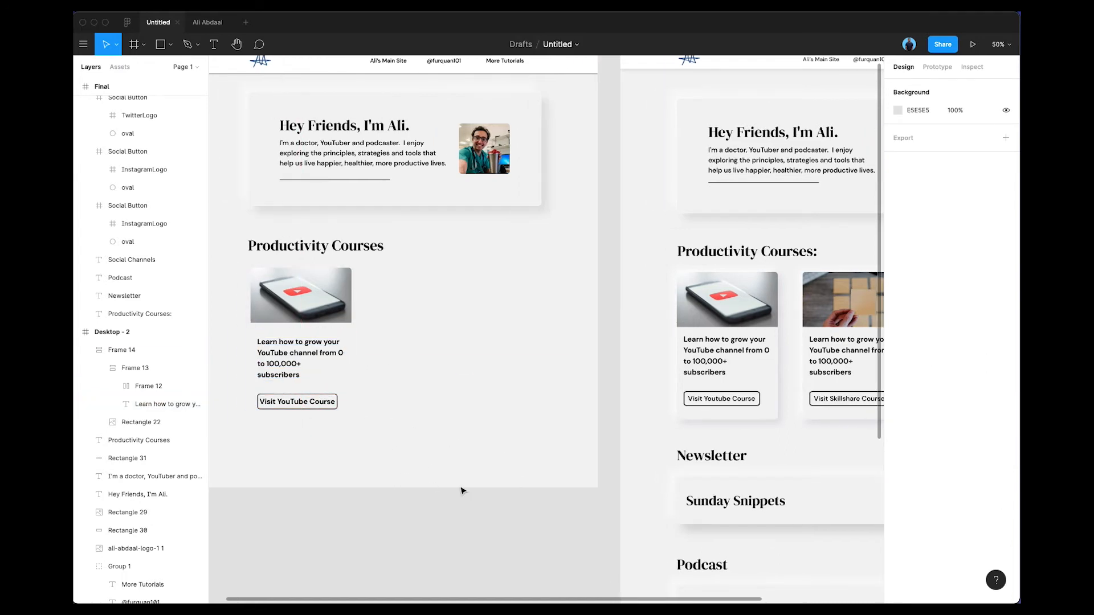
double_click(286, 366)
double_click(287, 366)
left_click(306, 370)
type("DASDASDASDASDASDASD")
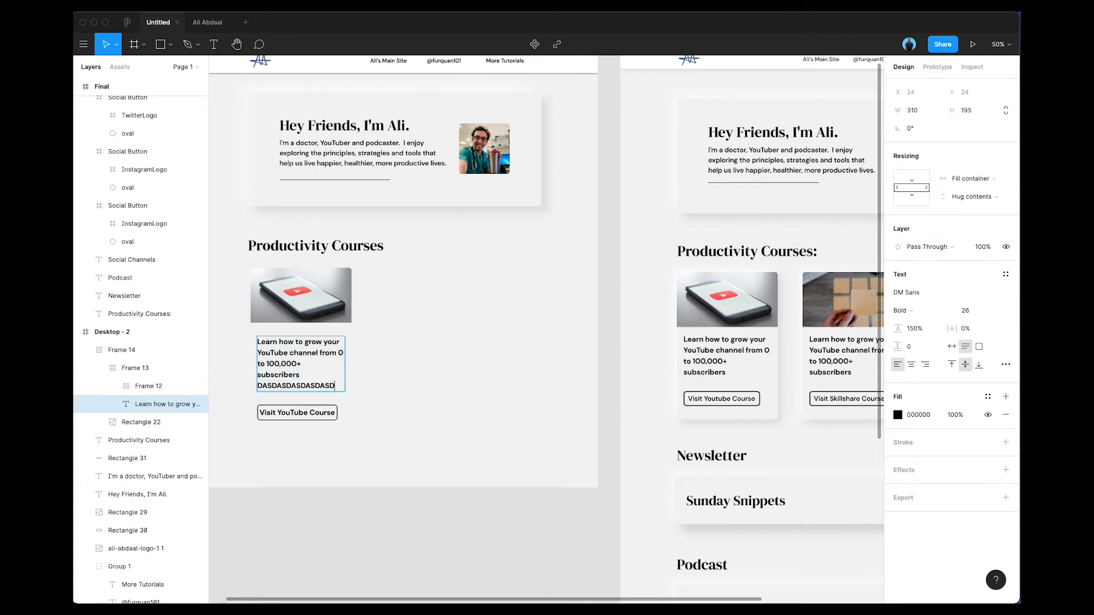
key("super+z")
left_click(501, 388)
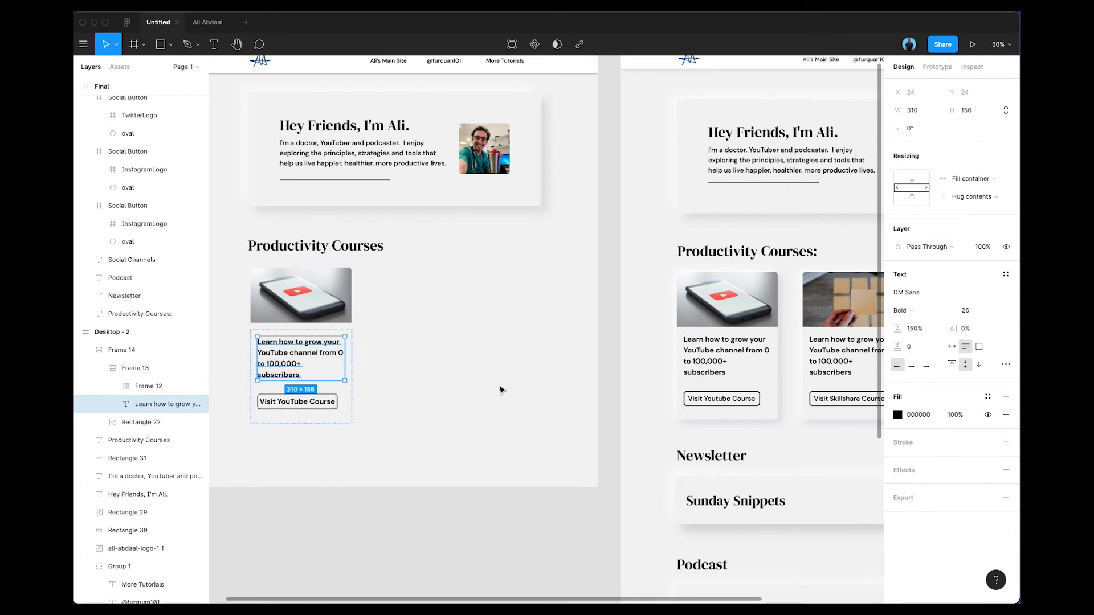
left_click(501, 388)
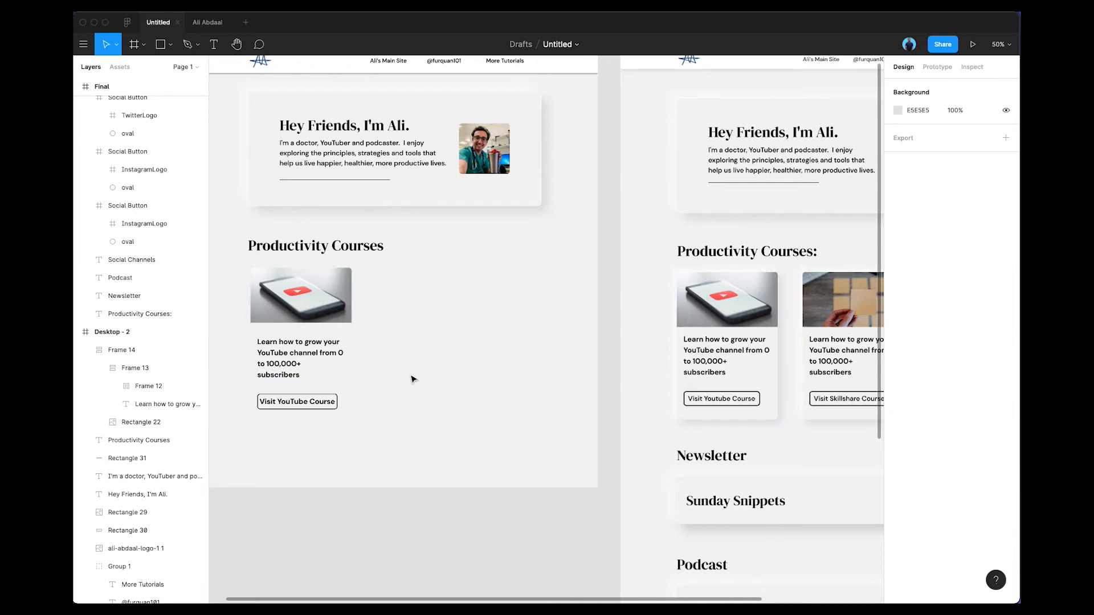
- Add a white FFFFFF stroke around the left course card
left_click(346, 344)
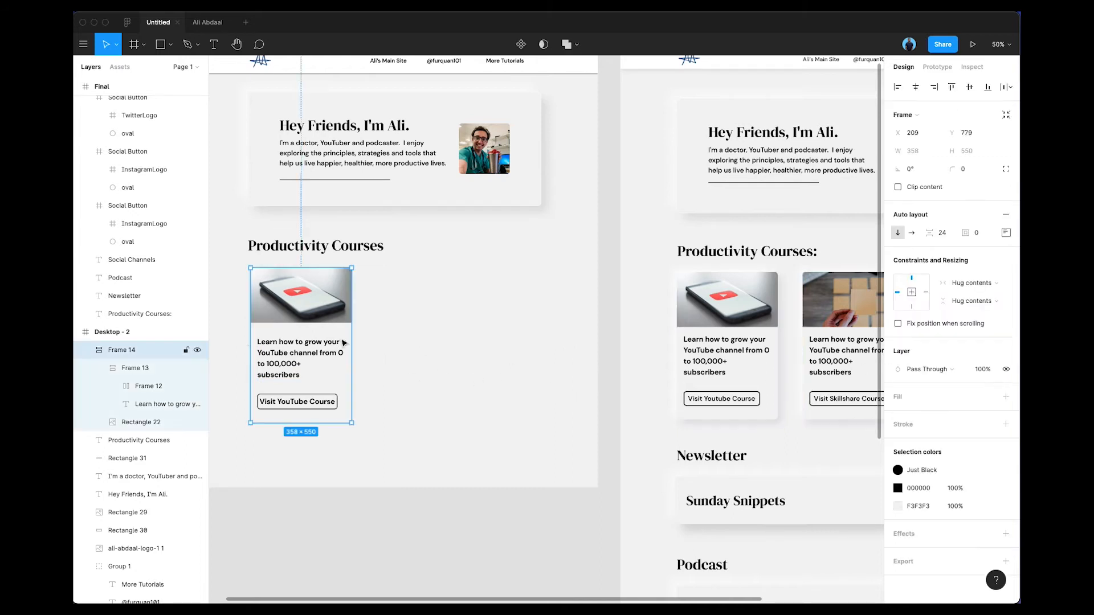
left_click(1005, 424)
left_click(898, 443)
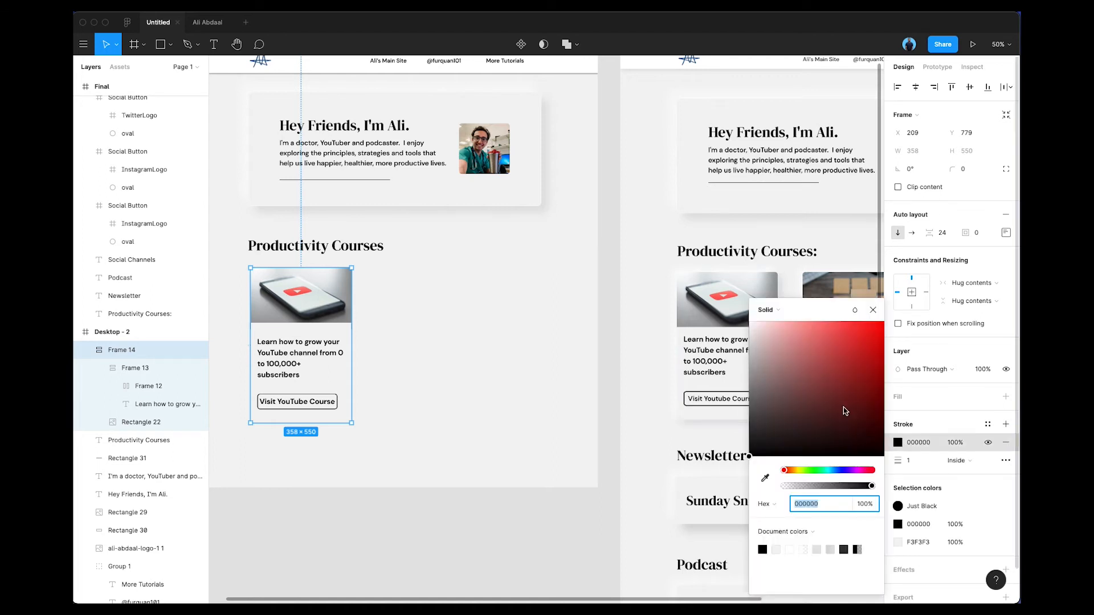
left_click_drag(829, 380, 633, 293)
left_click(602, 287)
scroll(513, 368, "left", 1)
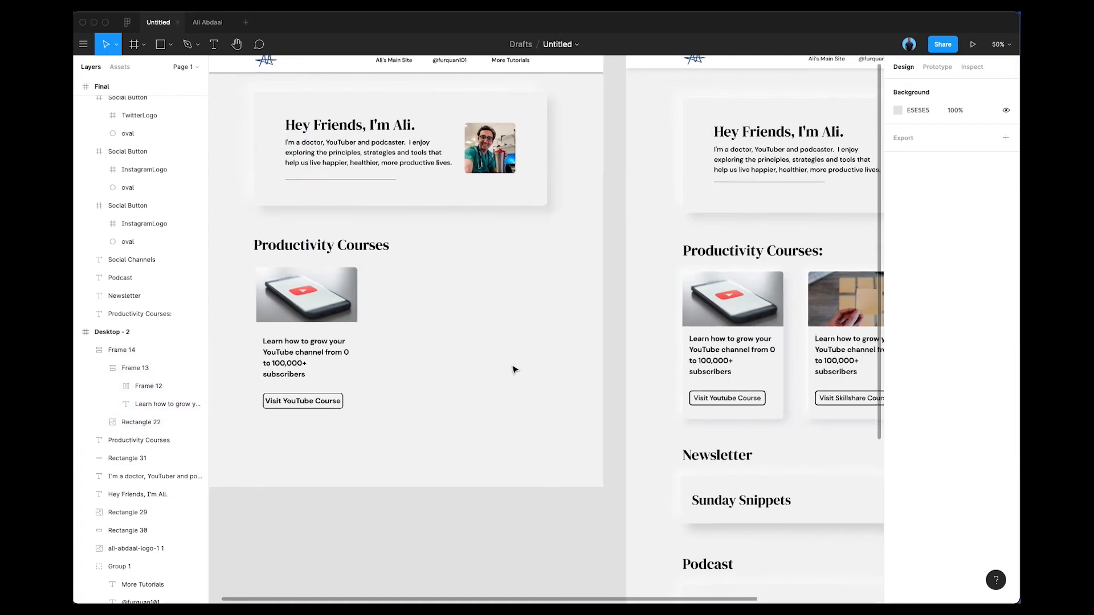
left_click(736, 369)
scroll(1007, 460, "down", 1)
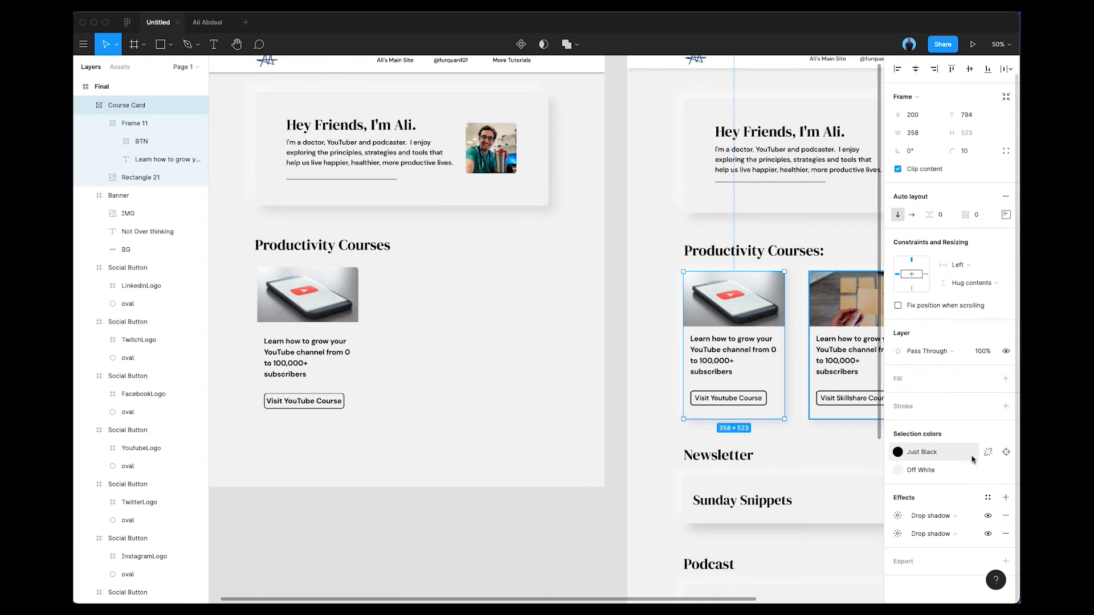
- Add a drop shadow to the left course card with X -10 and Y -10 offsets
left_click(897, 516)
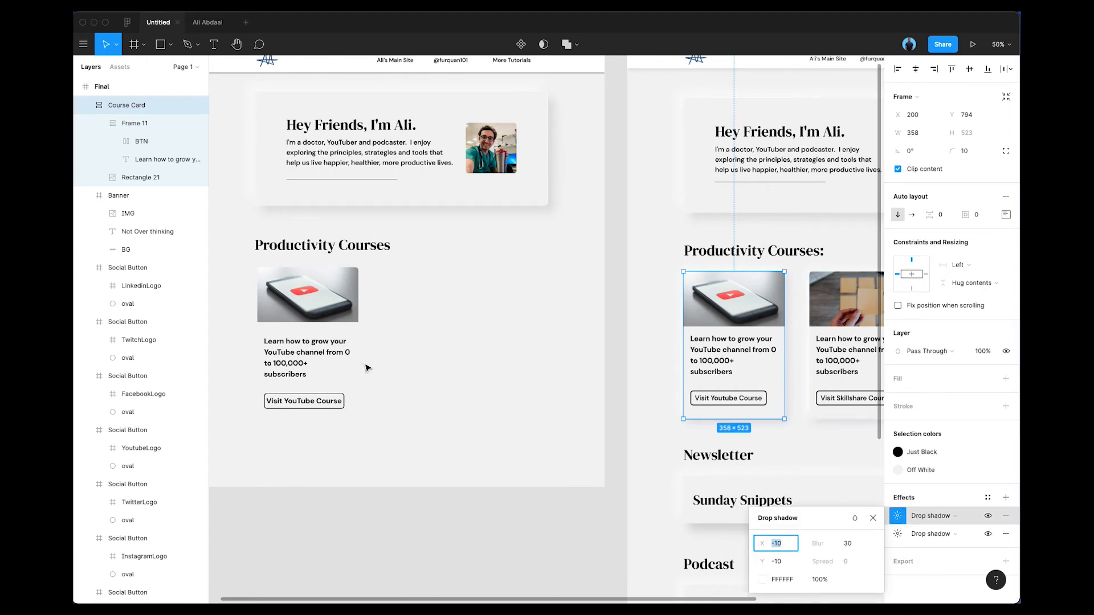
left_click(440, 354)
left_click(337, 363)
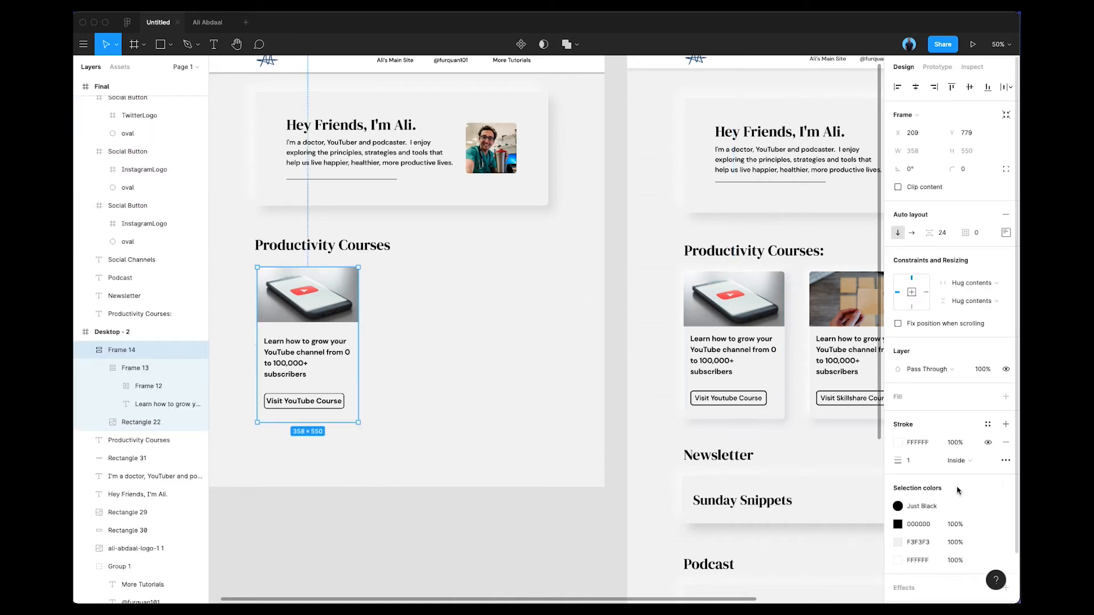
scroll(930, 459, "down", 2)
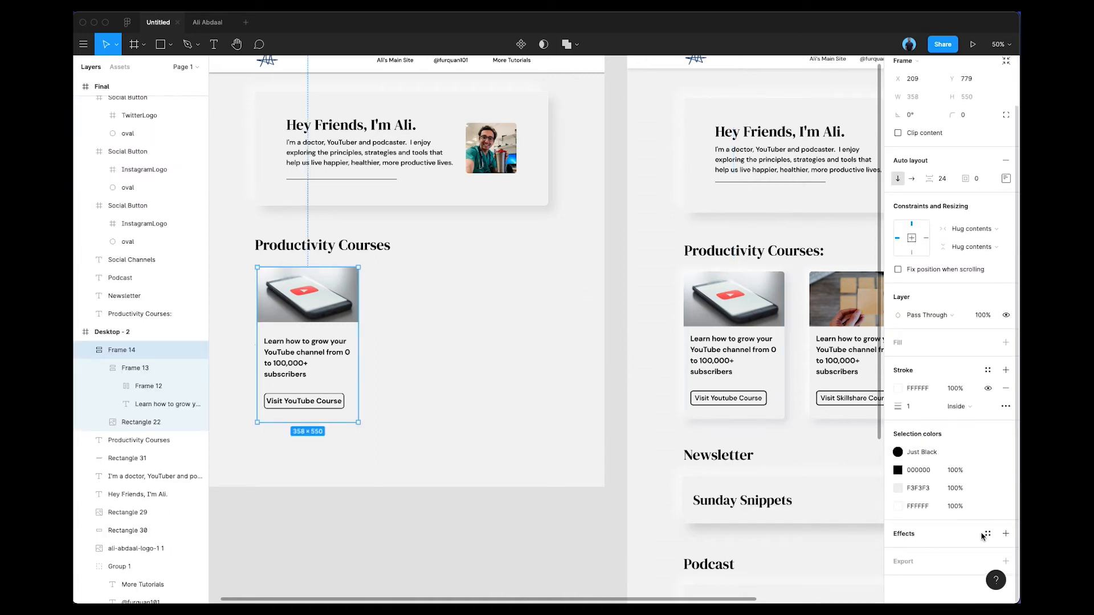
left_click(1004, 535)
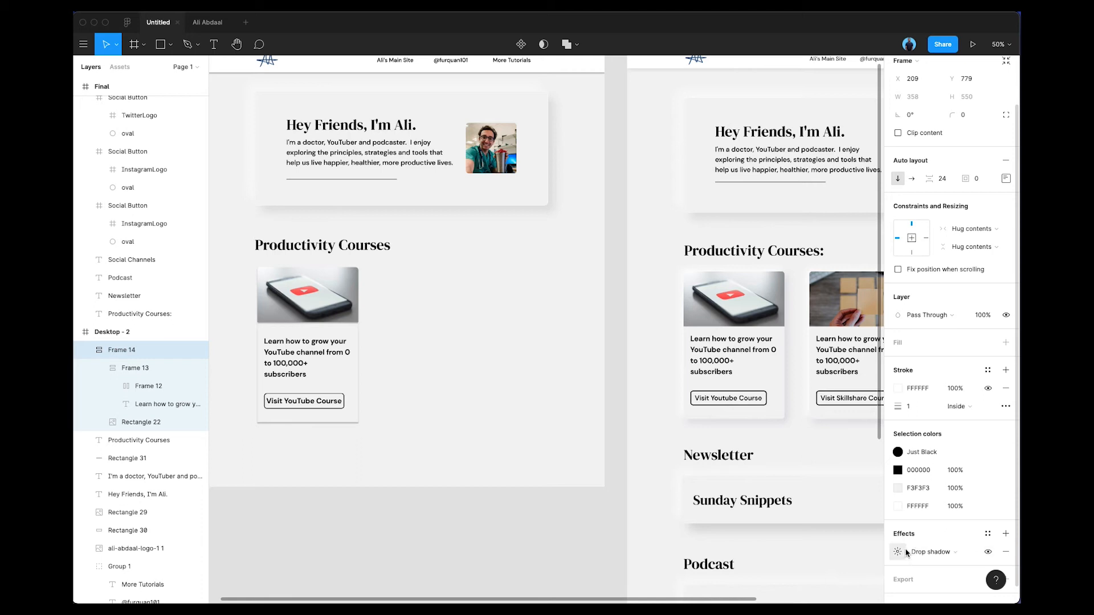
left_click(899, 551)
type("-10")
key("Tab")
type("-10")
key("Return")
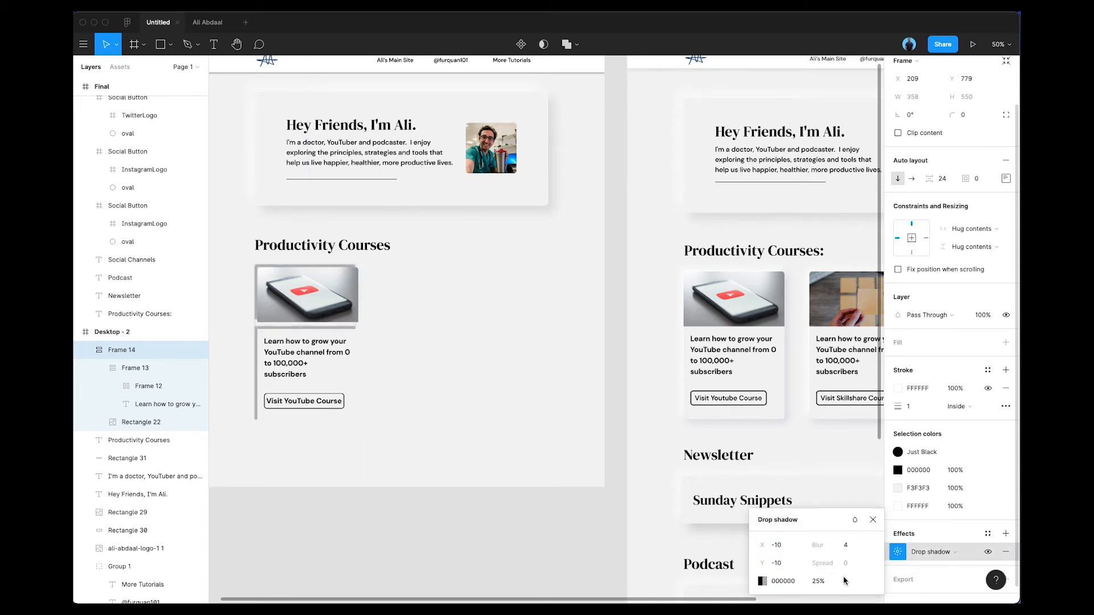
- Make the shadow white at 100% opacity with blur 30, matching the reference card
left_click(766, 379)
left_click(897, 516)
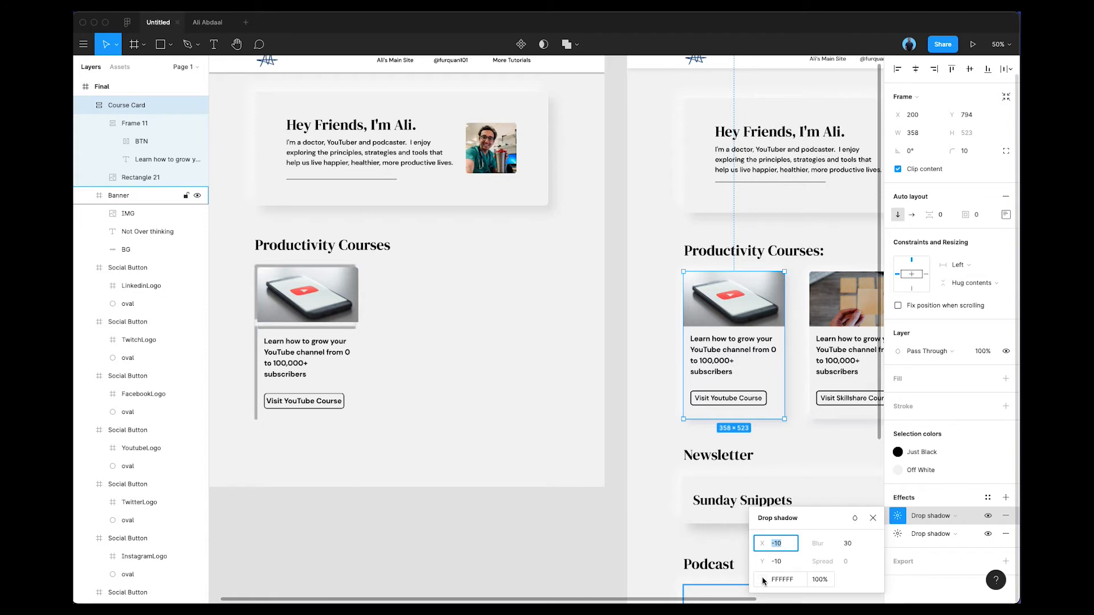
left_click(351, 413)
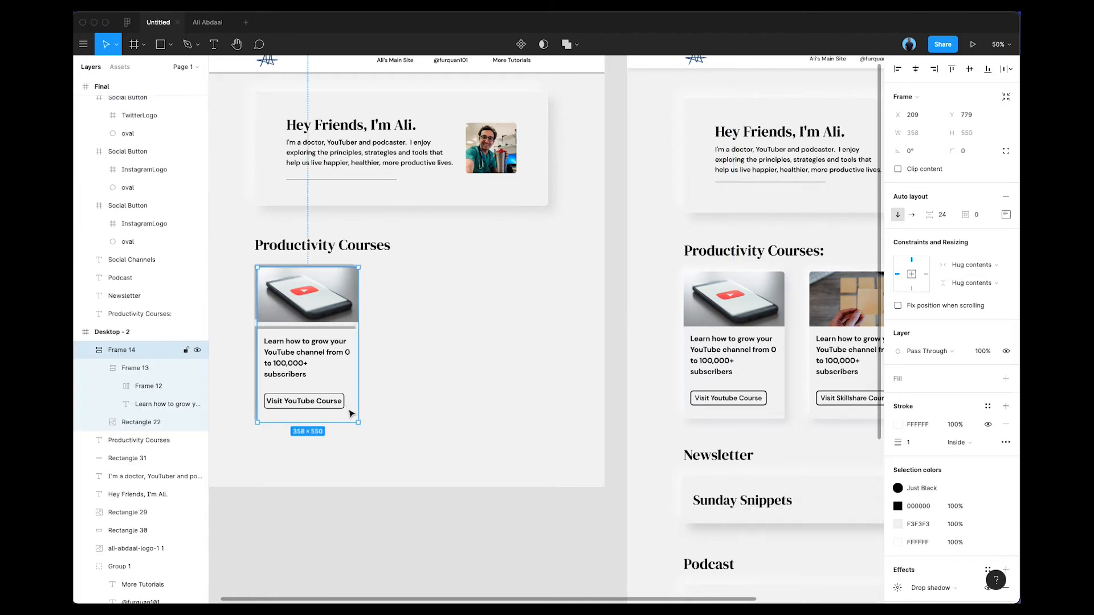
left_click(897, 588)
left_click(762, 581)
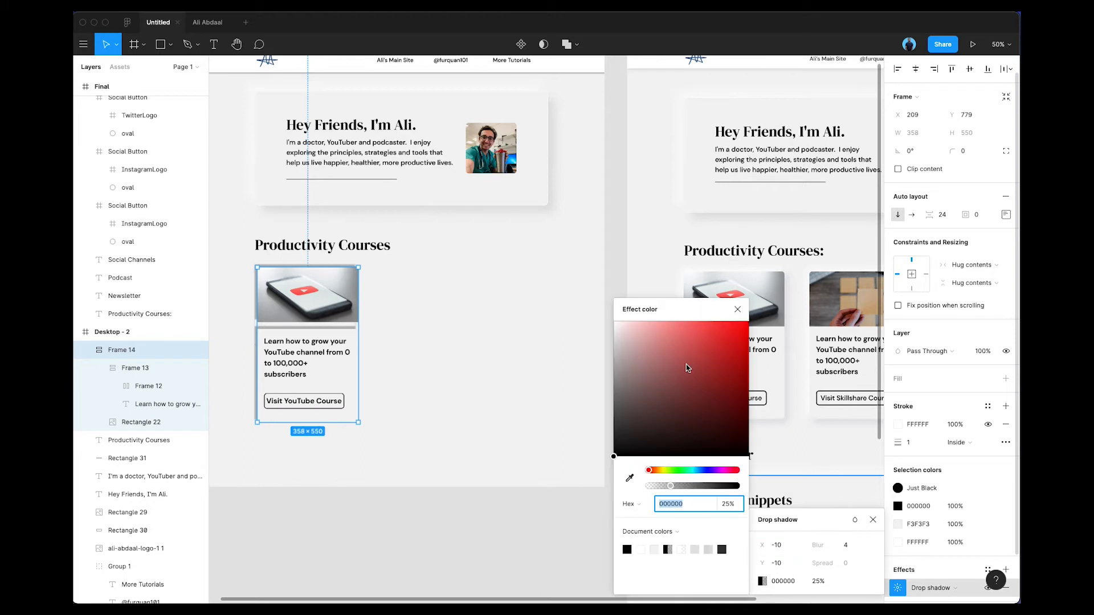
left_click_drag(671, 351, 491, 267)
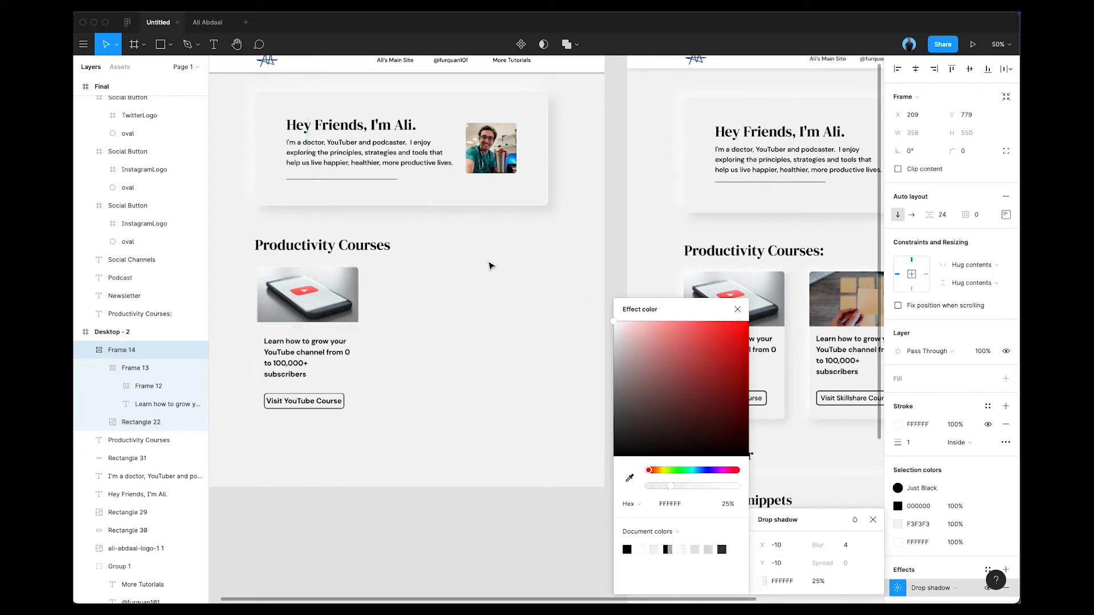
left_click(823, 585)
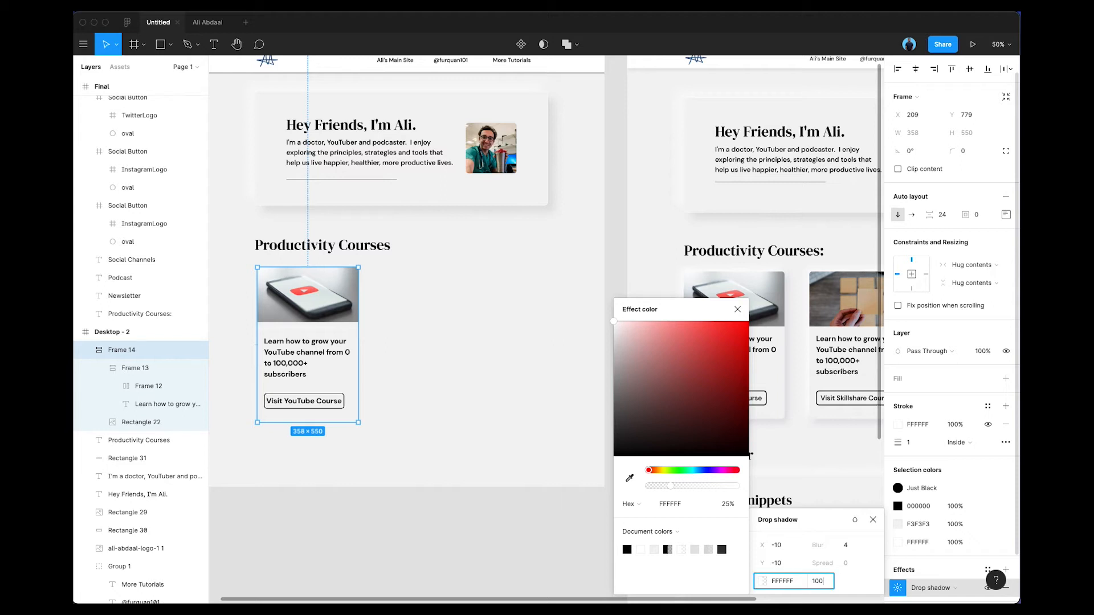
type("100%")
key("Return")
left_click(846, 546)
type("30")
key("Return")
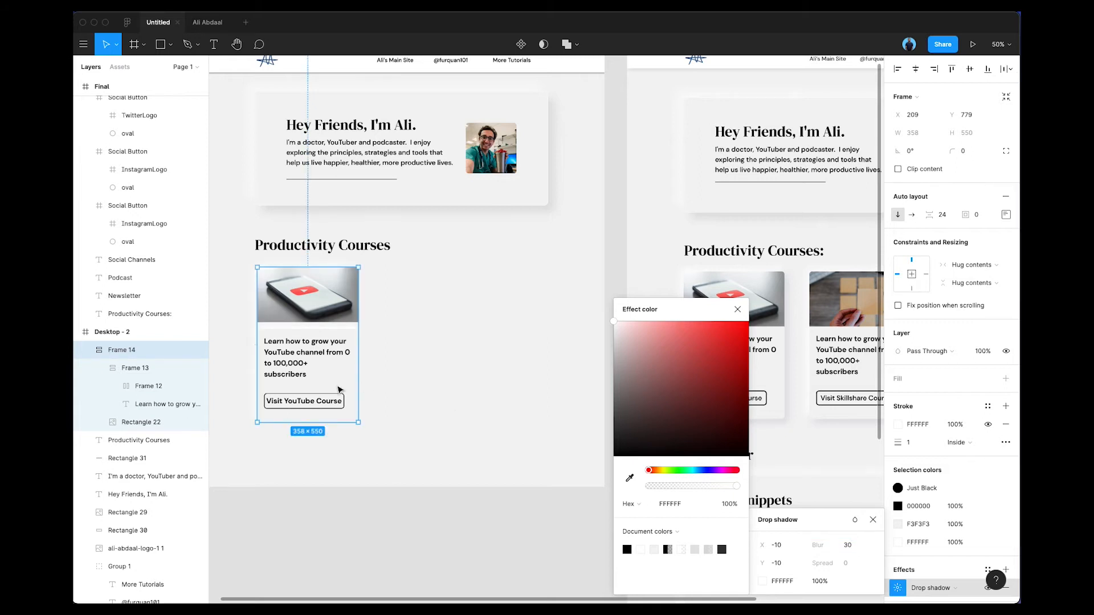
left_click(401, 389)
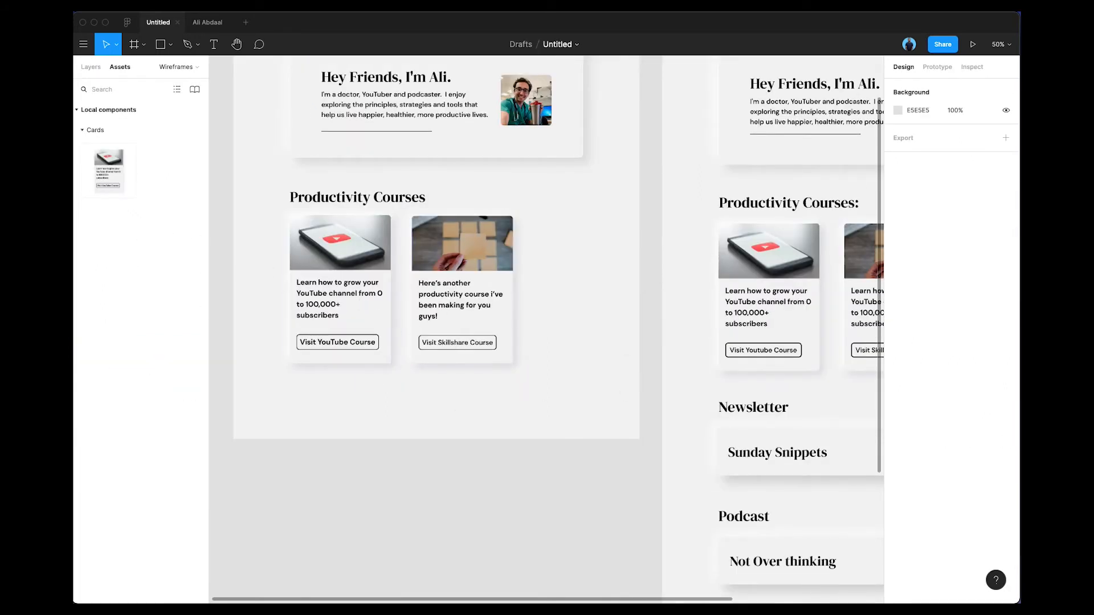
- Inspect the Course Card component and Cards frame on the Components page
left_click(466, 270)
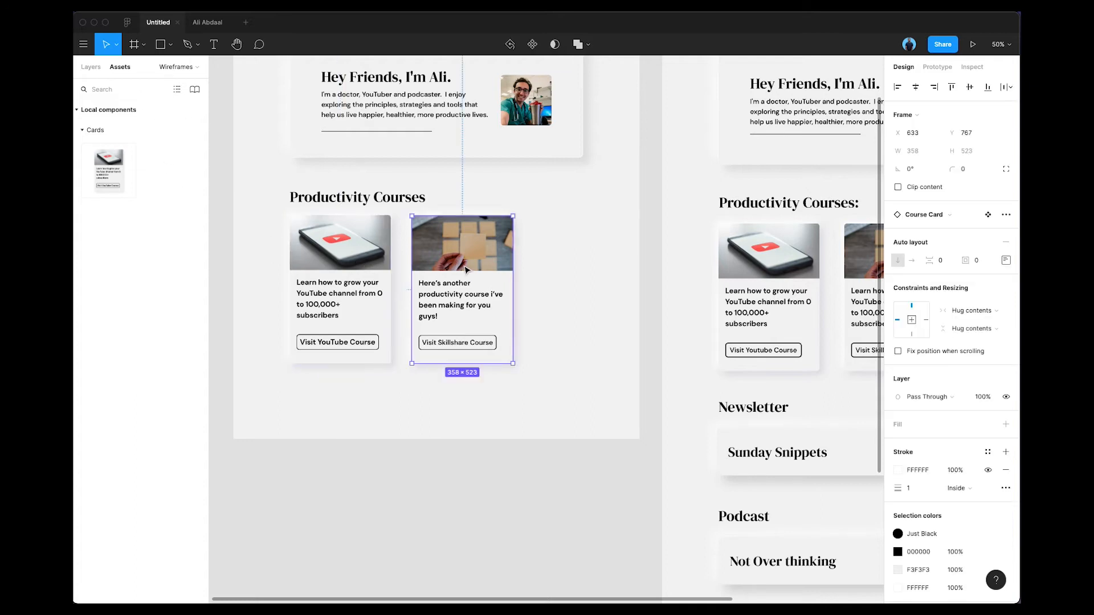
left_click(82, 130)
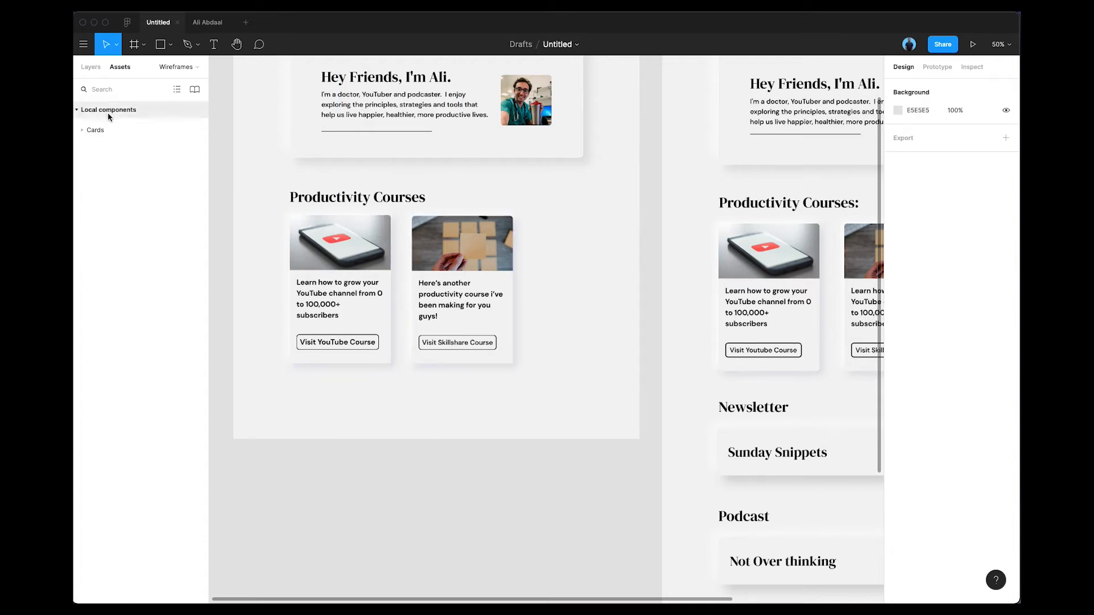
left_click(96, 68)
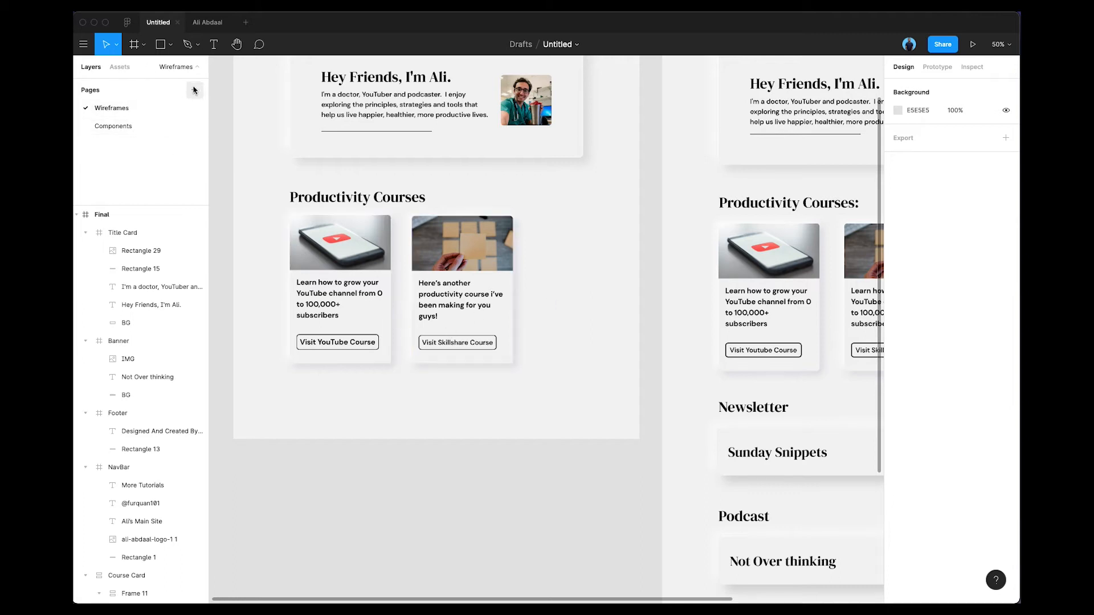
left_click(122, 126)
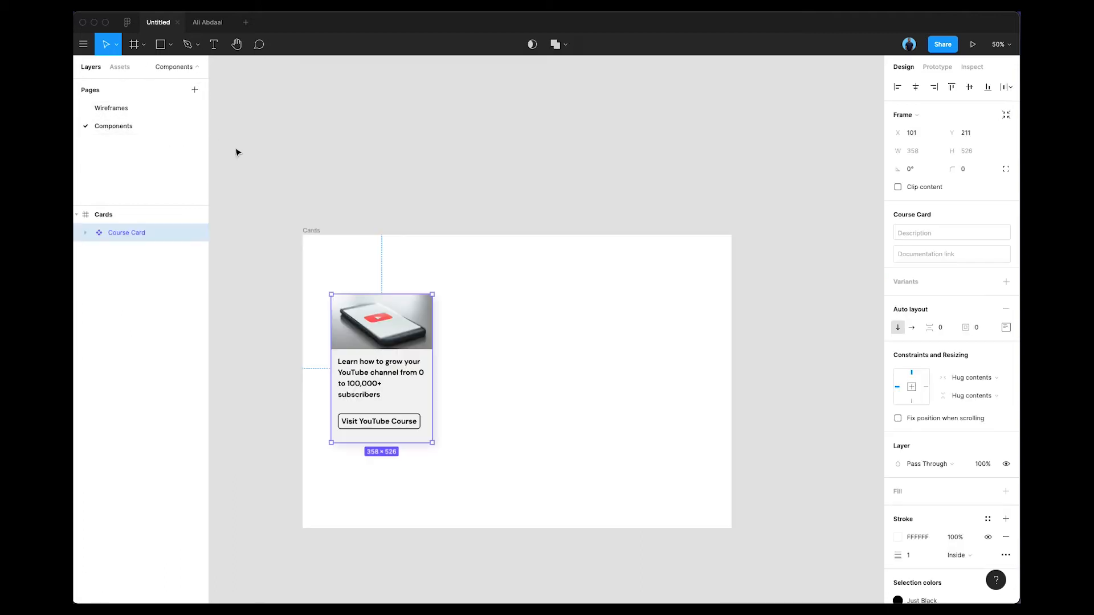
left_click(394, 188)
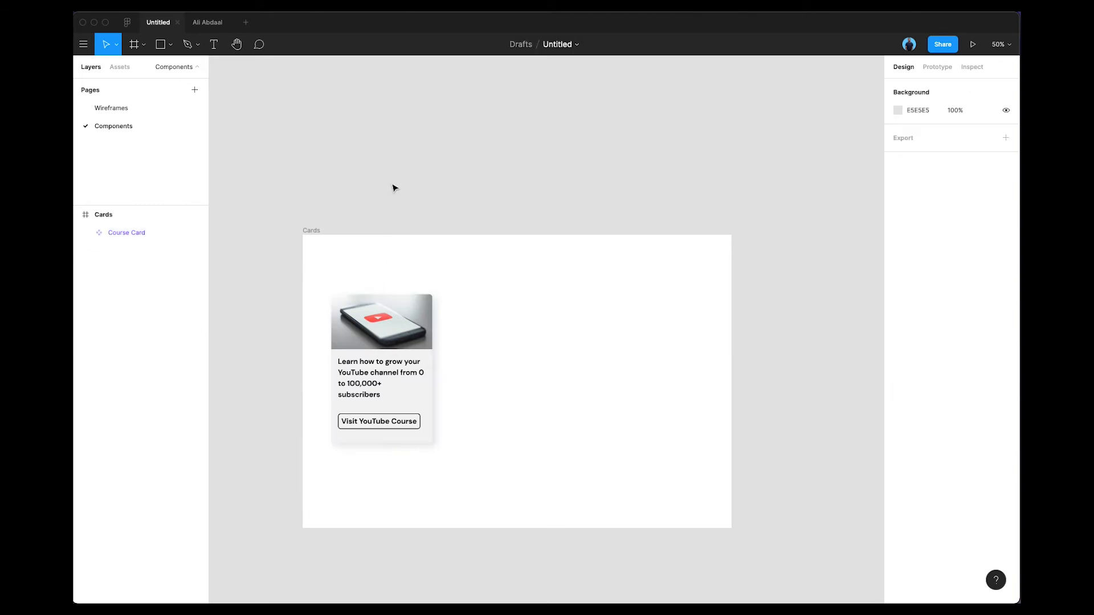
left_click(385, 360)
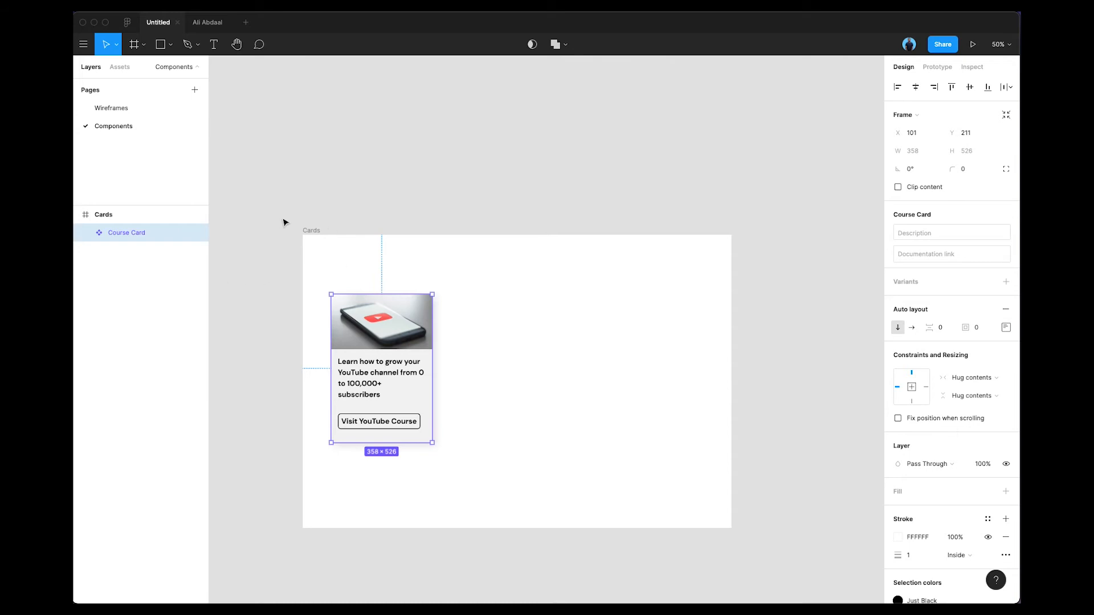
left_click(300, 212)
left_click(316, 231)
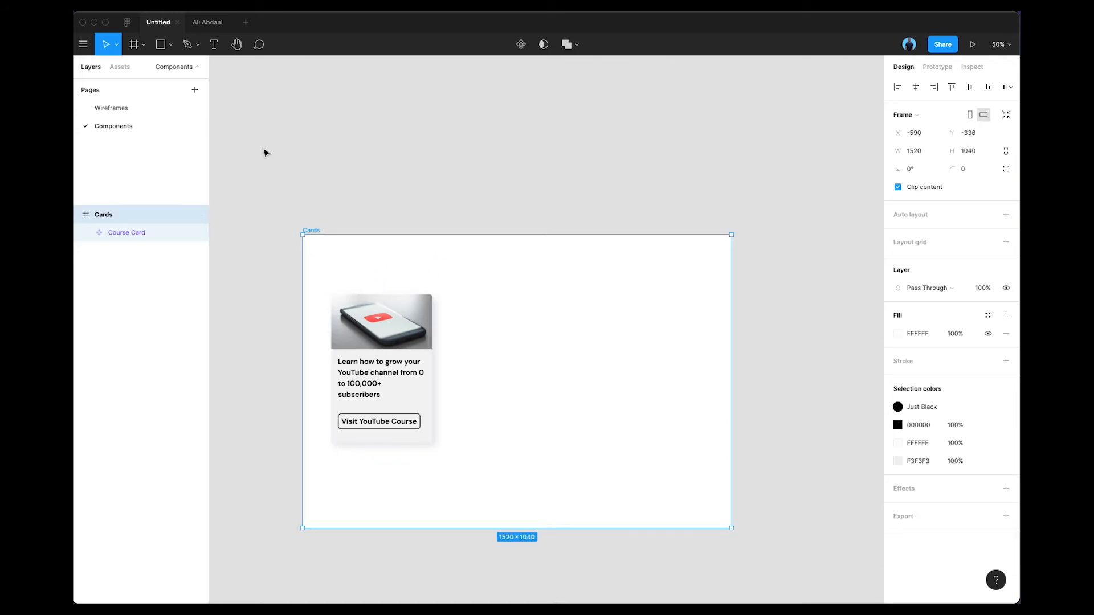
- Go back to the Wireframes page with the layer list shown in the left panel
left_click(125, 108)
left_click(120, 67)
left_click(91, 67)
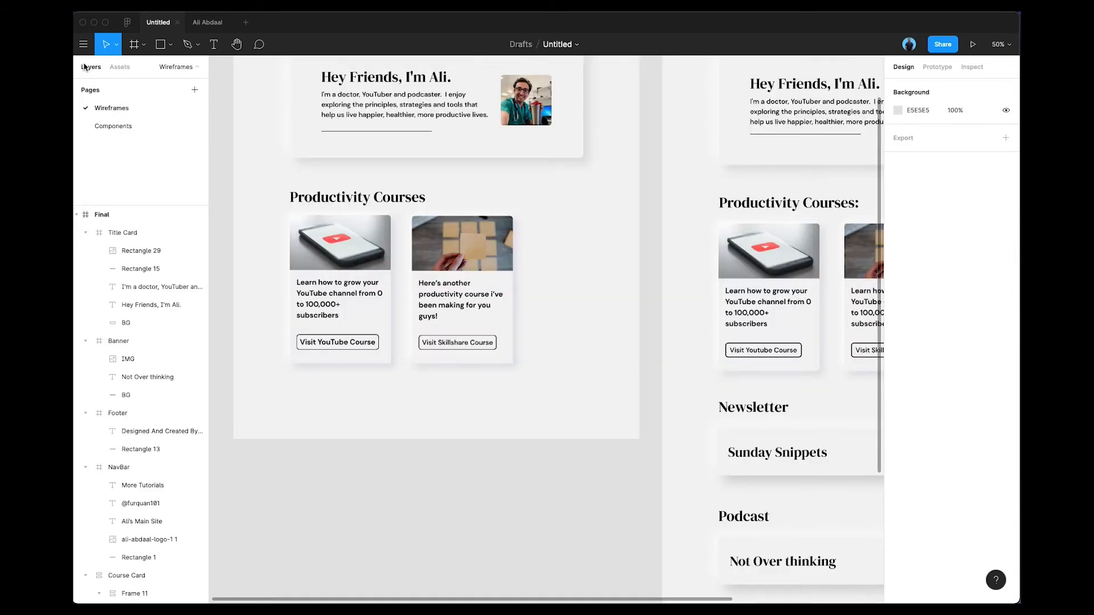
scroll(515, 408, "right", 3)
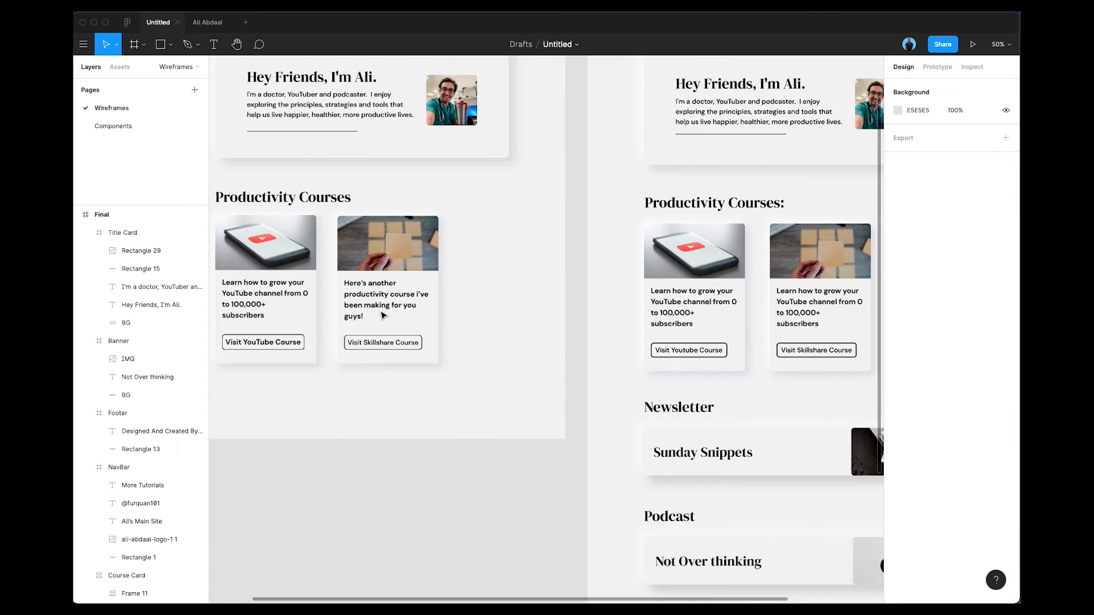
scroll(679, 422, "up", 5)
scroll(314, 149, "left", 5)
- Drag Desktop - 2's bottom edge down to make the frame 2188 tall
left_click(313, 138)
scroll(333, 215, "down", 4)
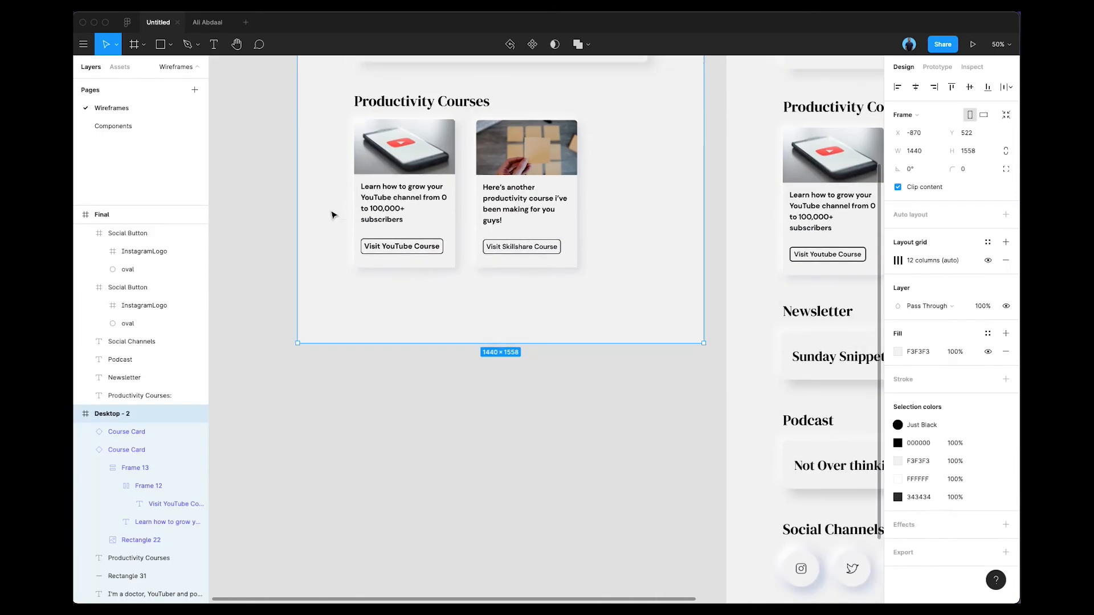
left_click_drag(418, 341, 403, 520)
scroll(315, 417, "right", 3)
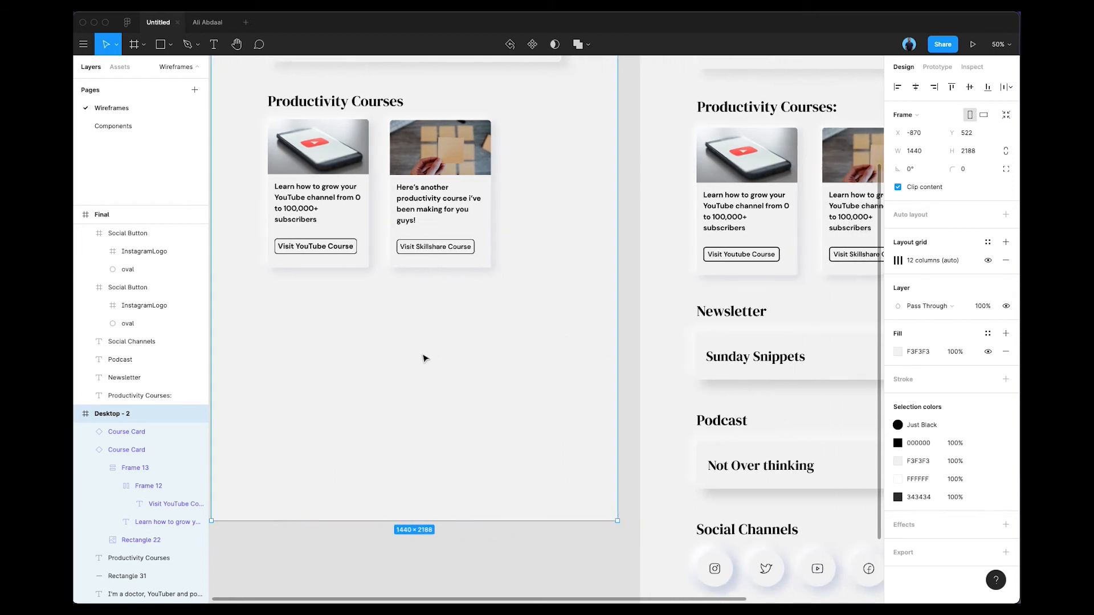
scroll(425, 345, "up", 1)
scroll(425, 346, "left", 1)
- Duplicate the Productivity Courses heading below the cards and retype it as Newsletter
left_click(370, 123)
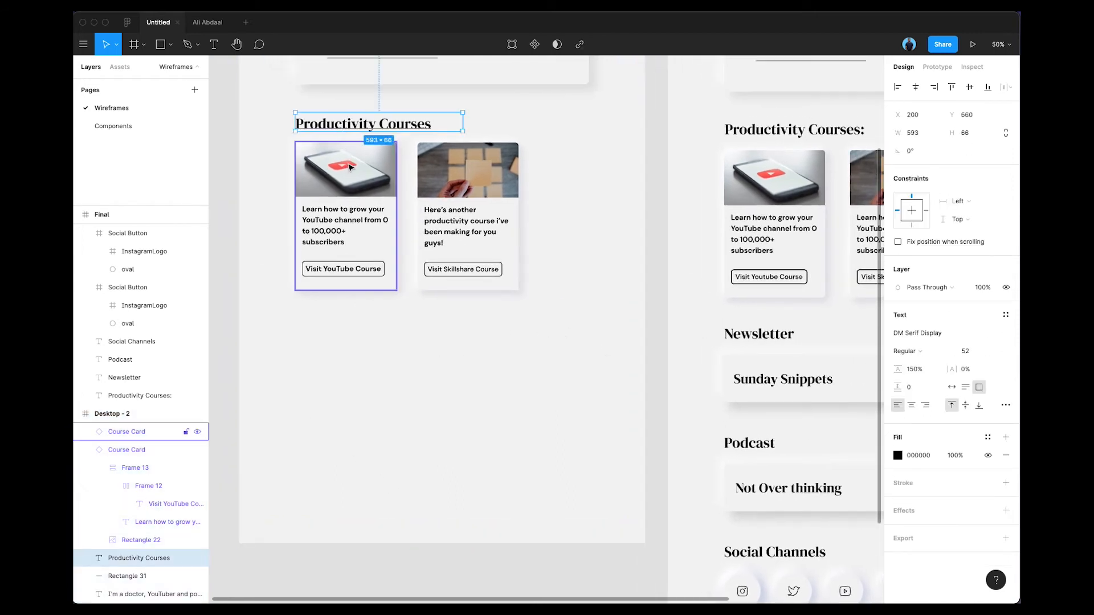
left_click_drag(344, 125, 338, 326)
double_click(336, 325)
type("Newsletter")
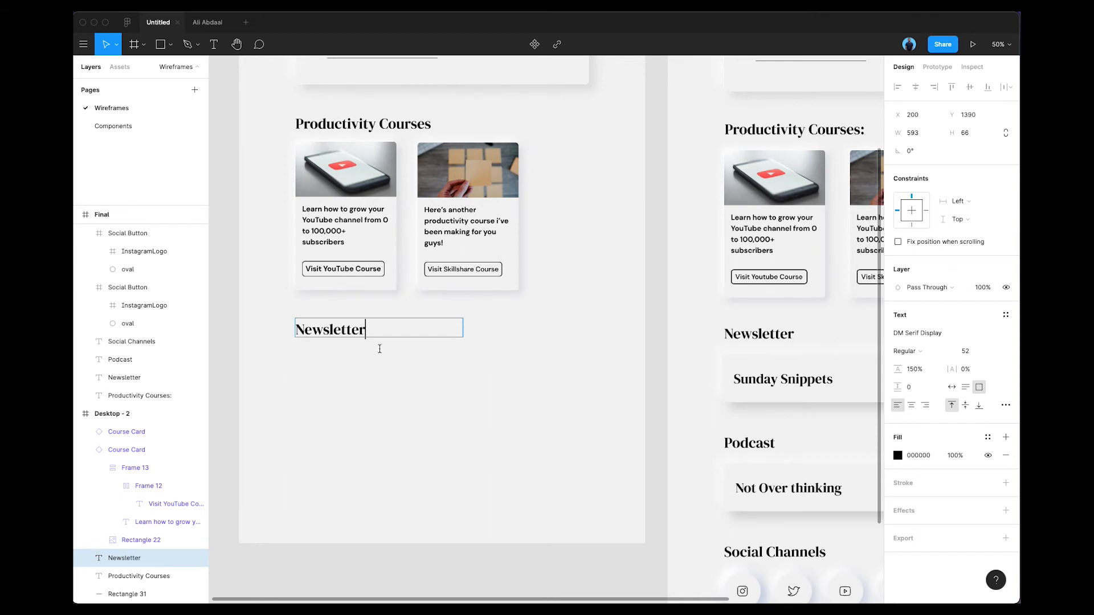
left_click(487, 419)
- Show layout grids and draw a 1040×134 grey rectangle below the Newsletter heading
scroll(422, 393, "right", 6)
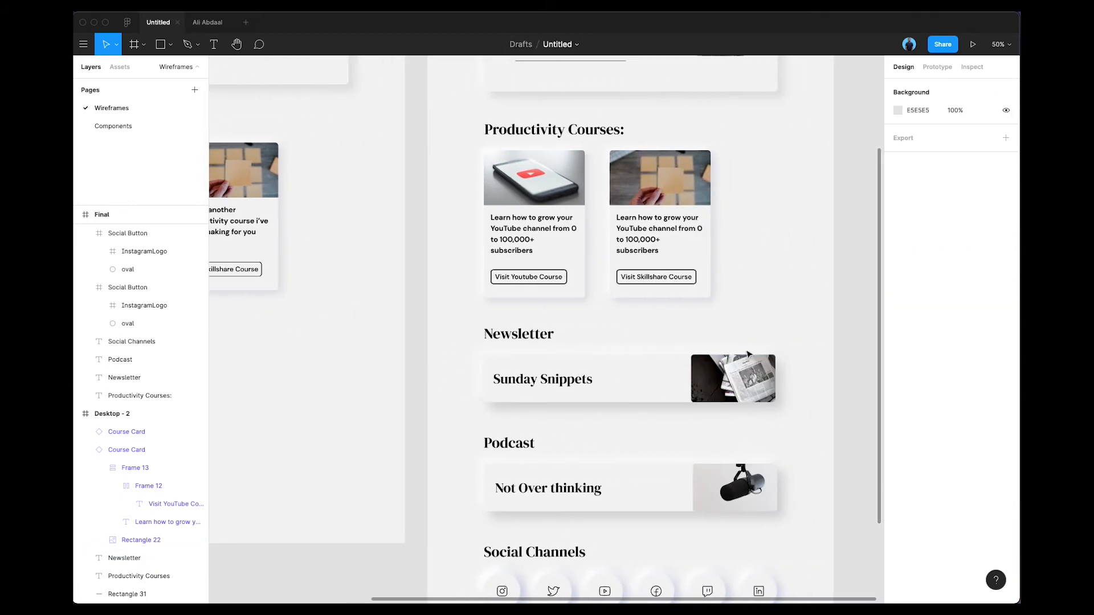
scroll(586, 394, "left", 10)
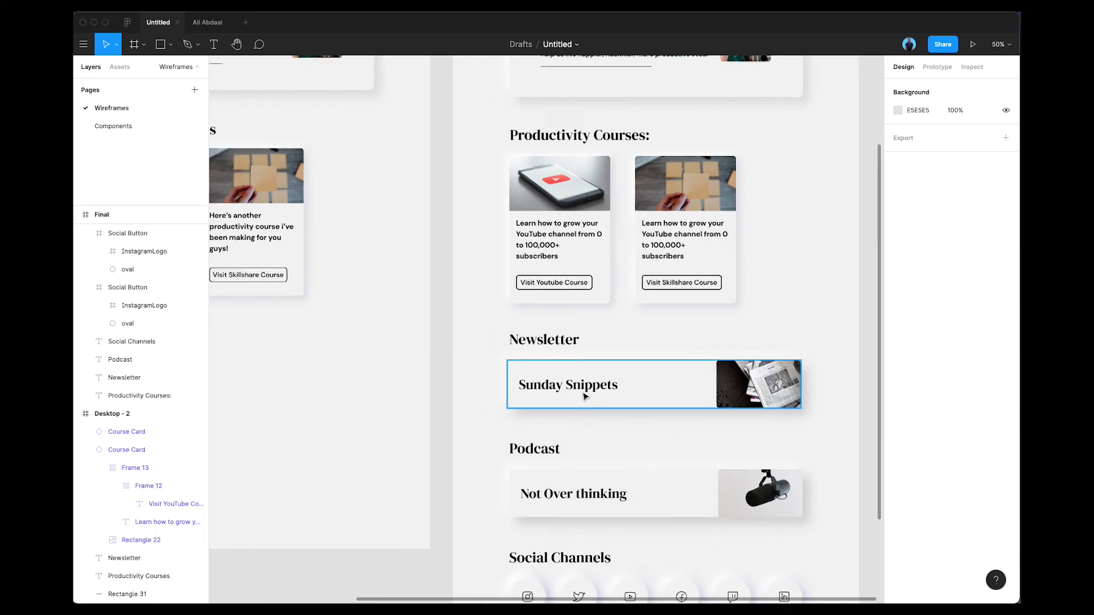
key("ctrl+g")
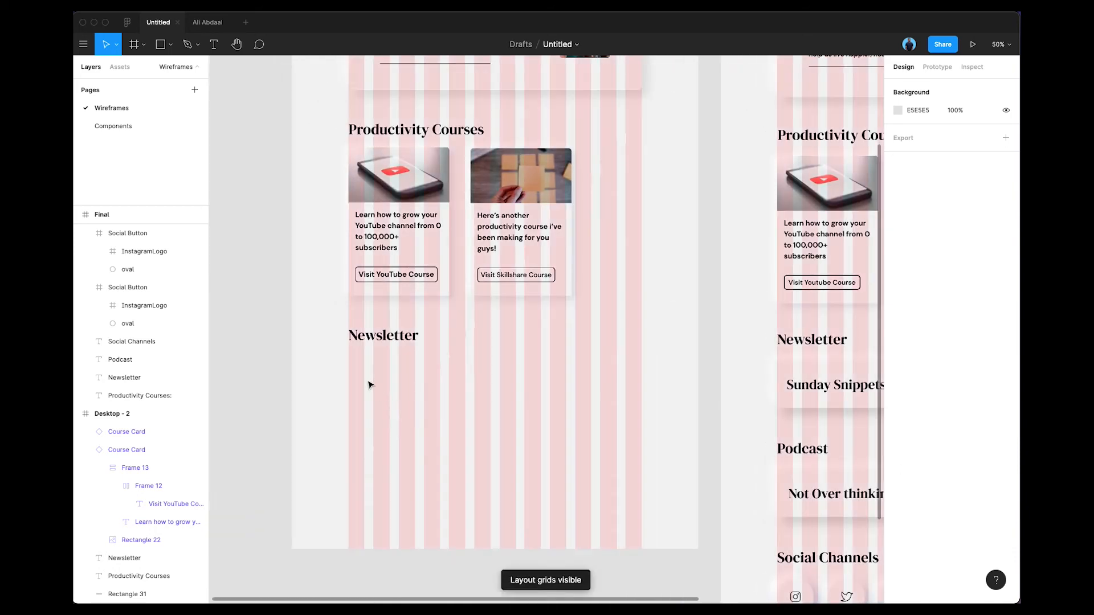
key("r")
mouse_move(350, 357)
left_mouse_down()
mouse_move(686, 393)
mouse_move(642, 397)
left_mouse_up()
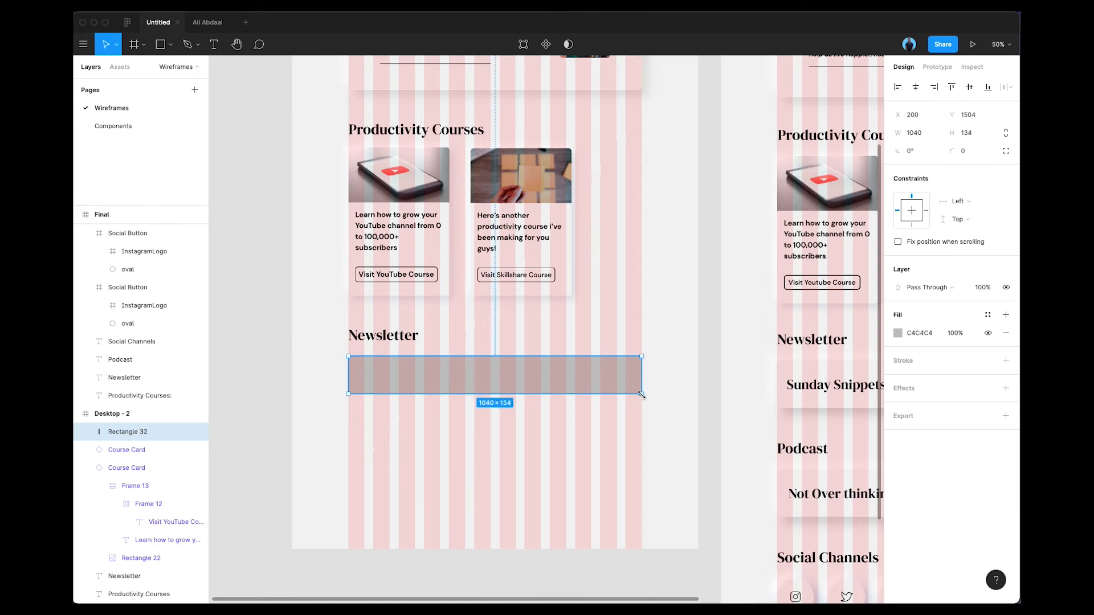
scroll(478, 456, "right", 5)
left_click(479, 457)
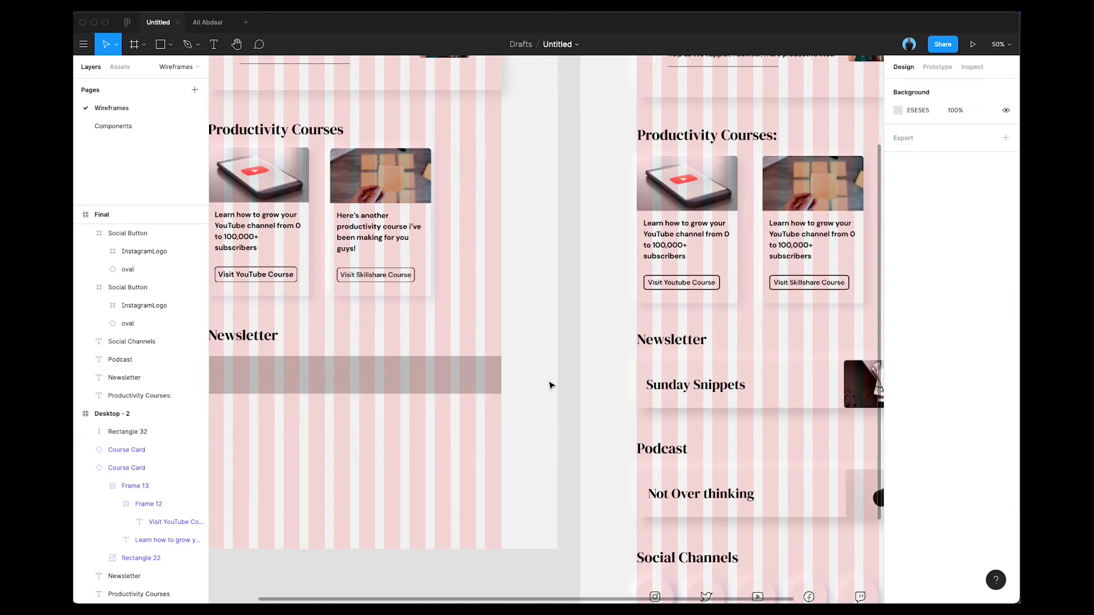
- Copy the Newsletter heading onto the grey block and send the block behind the text
left_click(471, 384)
scroll(471, 383, "left", 3)
left_click(323, 337)
left_click_drag(323, 337, 336, 381)
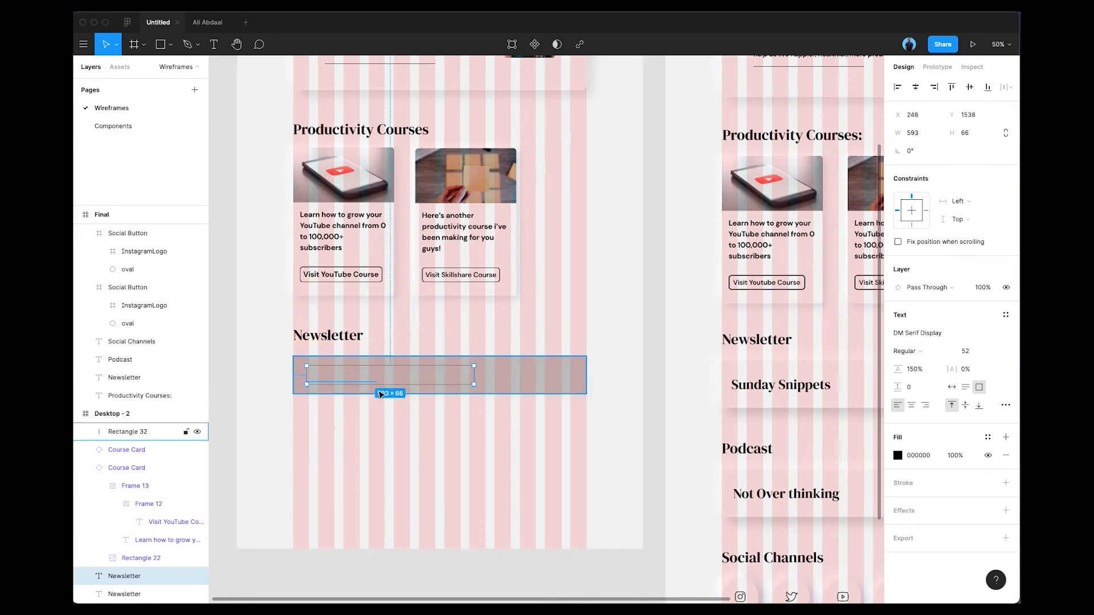
left_click(430, 425)
left_click(506, 383)
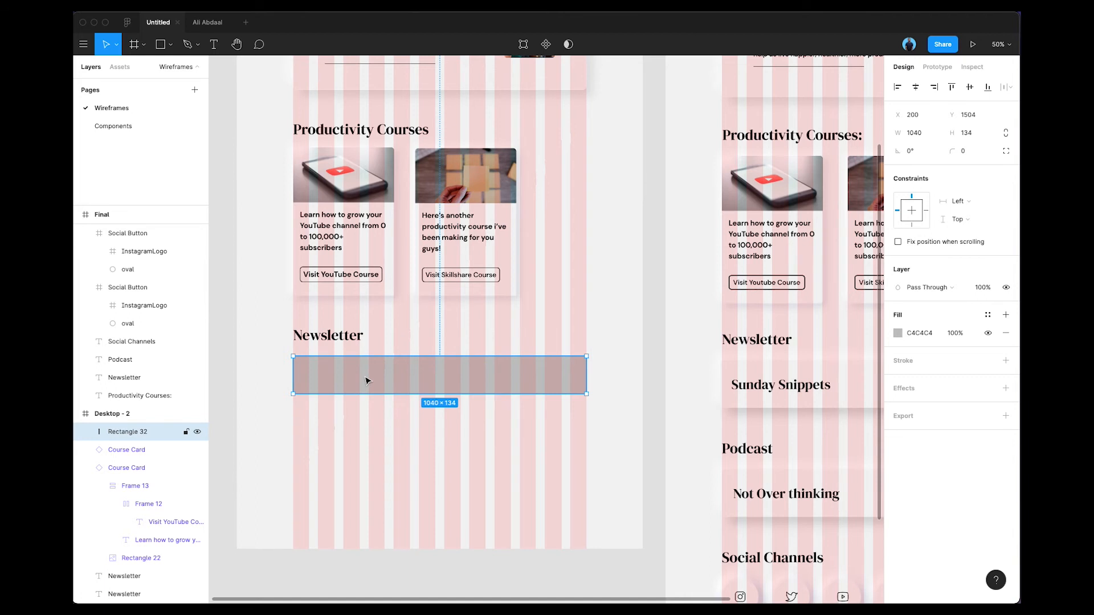
key("super+bracketleft")
key("super+bracketleft")
key("super+bracketleft")
key("super+bracketleft")
key("super+bracketleft")
key("super+bracketleft")
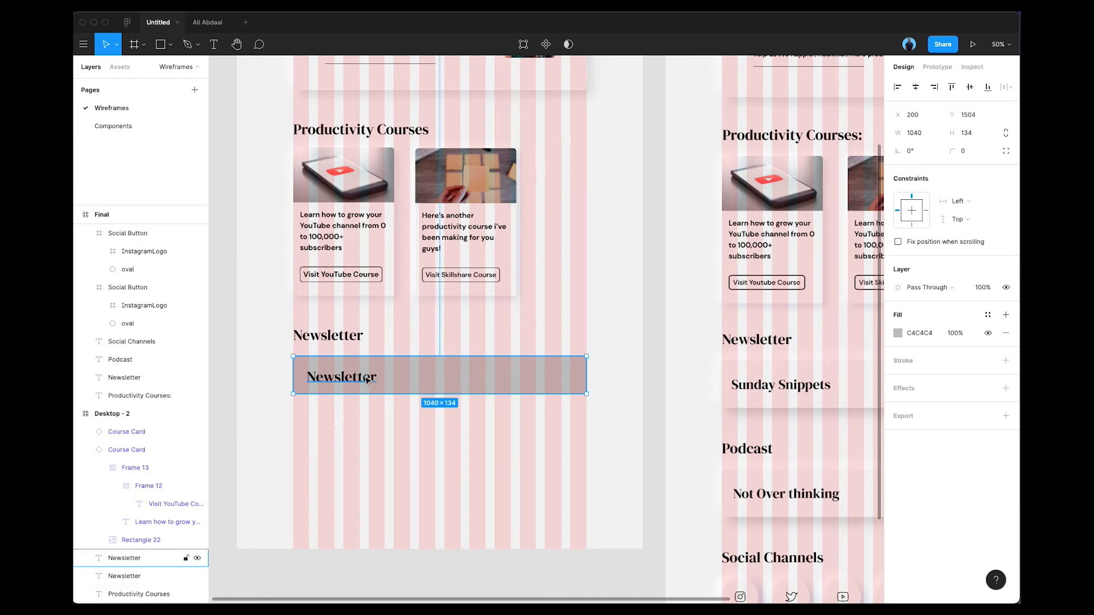
key("super+bracketleft")
key("super+bracketleft")
key("super+bracketleft")
key("super+bracketleft")
key("super+bracketleft")
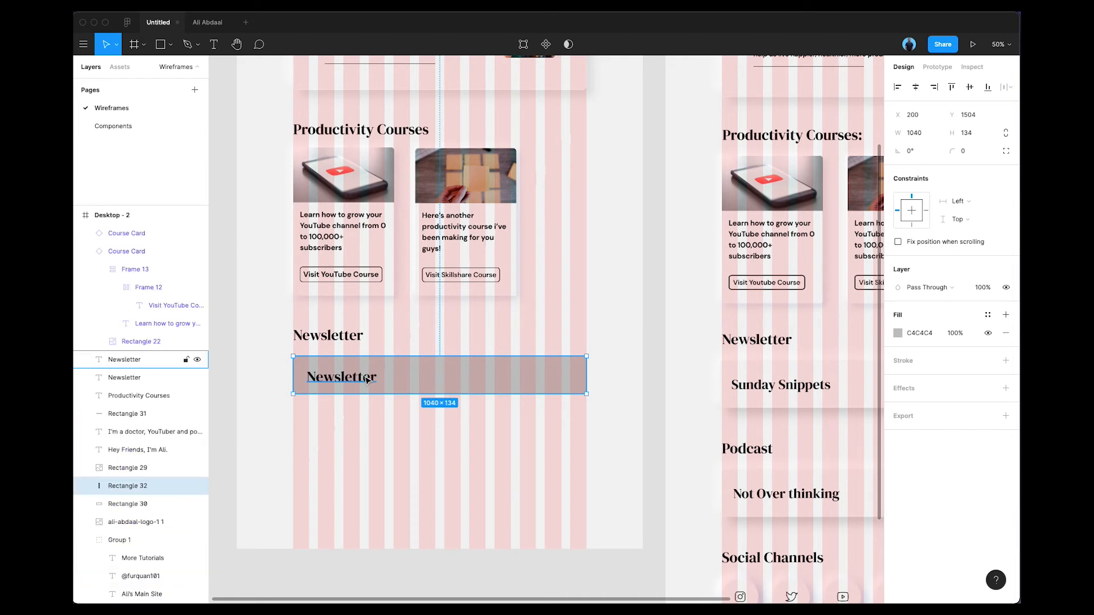
left_click(361, 378)
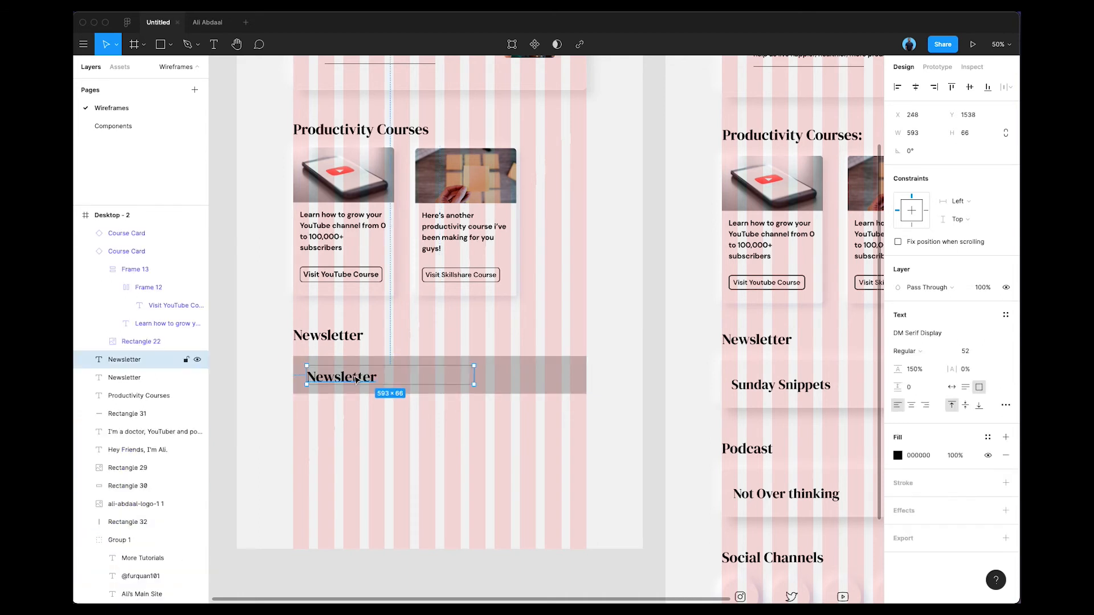
left_click(370, 418)
- Replace the block's text with Sunday Snippets and compare it with the reference banner
scroll(386, 420, "right", 2)
scroll(387, 420, "right", 2)
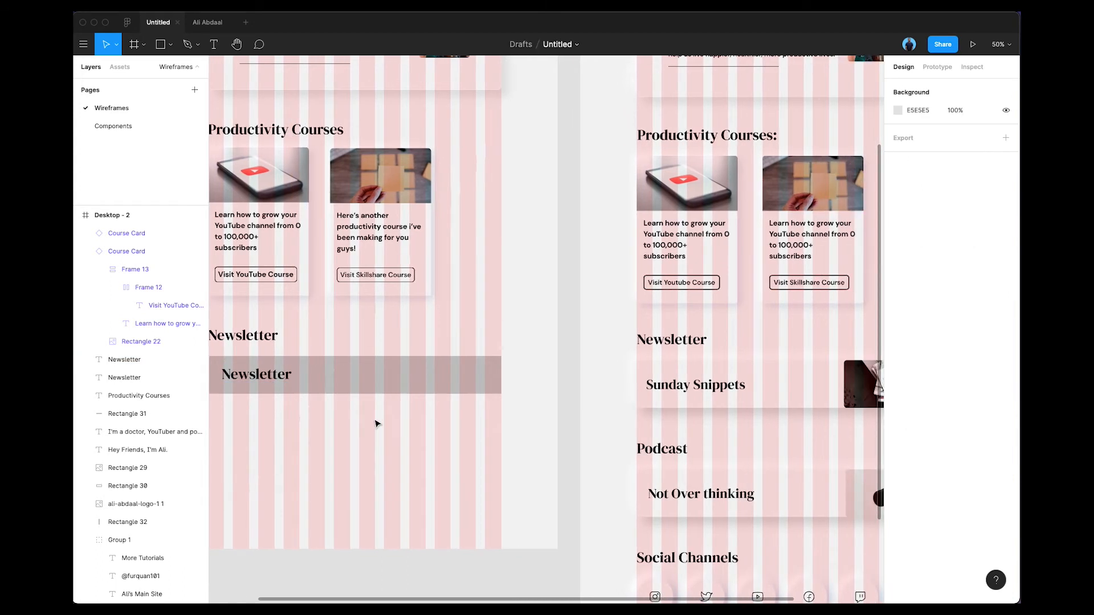
double_click(263, 379)
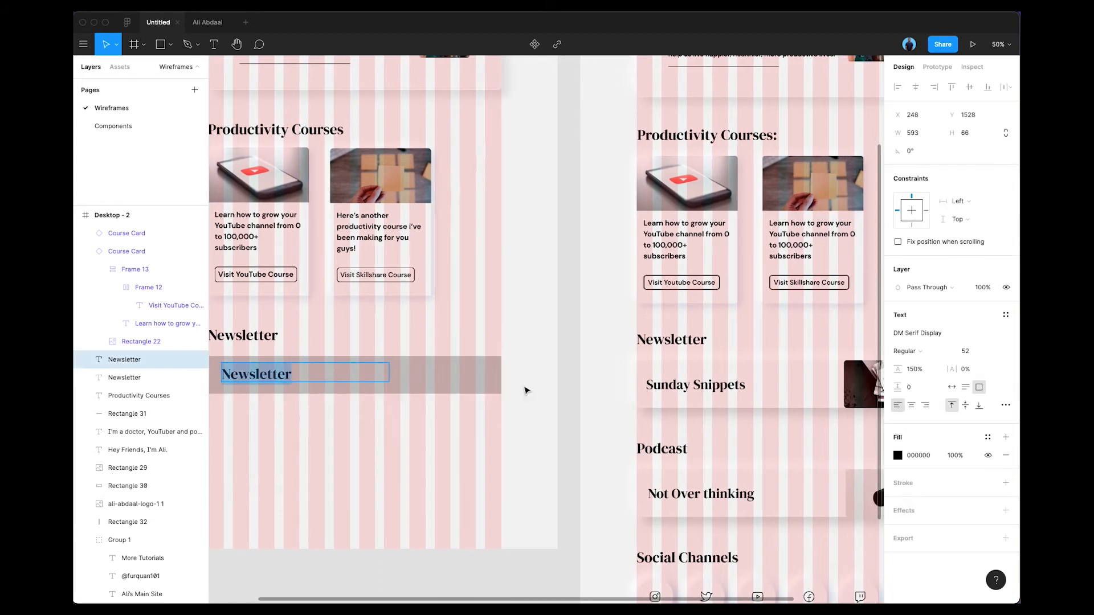
double_click(696, 385)
key("super+c")
double_click(278, 376)
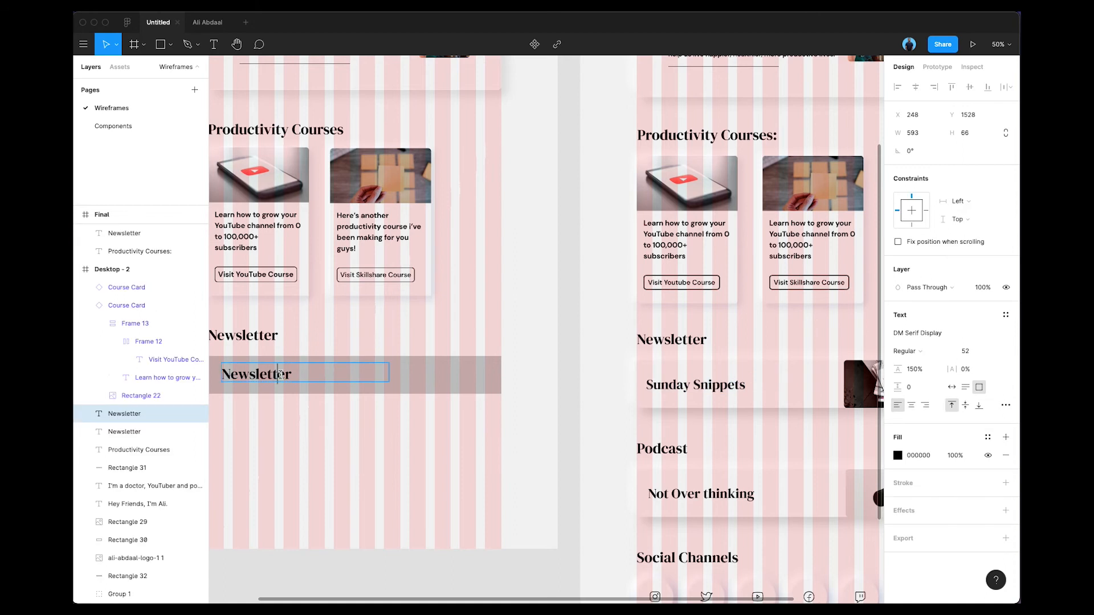
key("super+v")
left_click(360, 413)
scroll(375, 412, "left", 3)
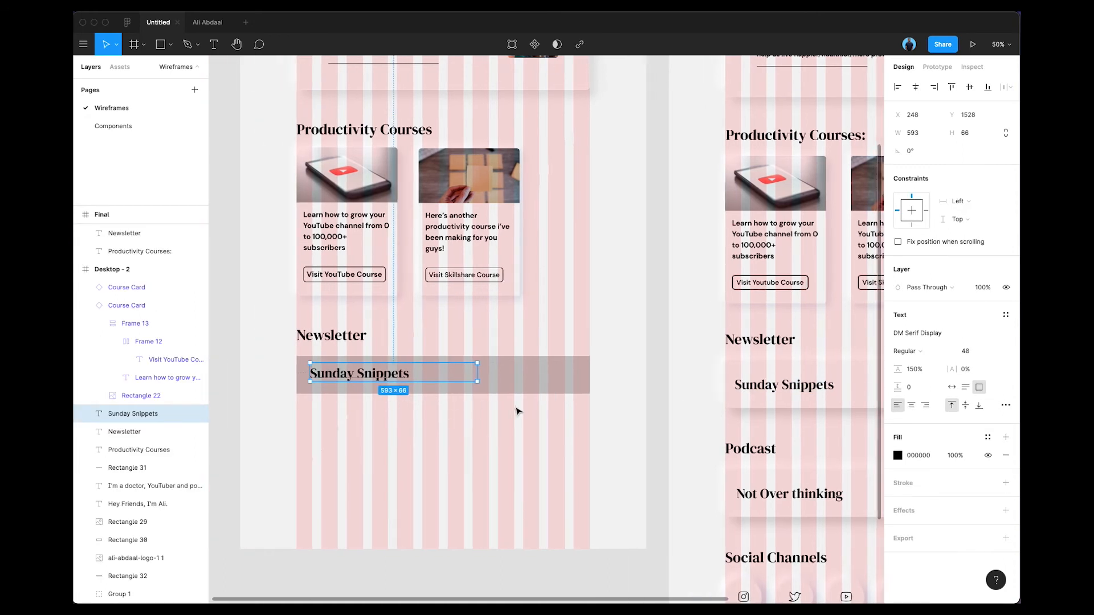
scroll(515, 410, "right", 2)
scroll(570, 388, "right", 10)
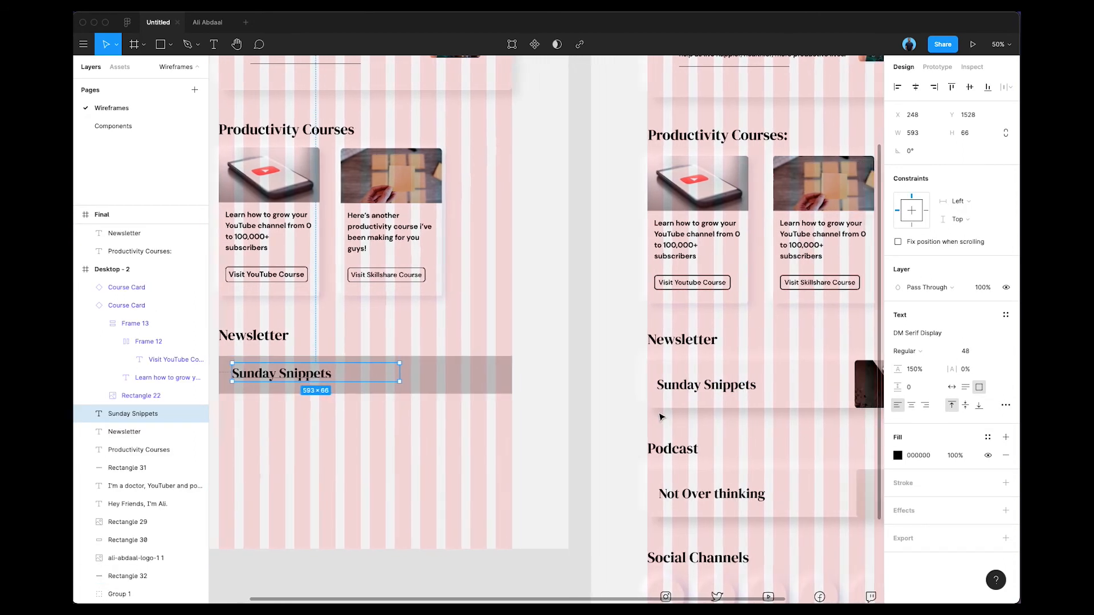
left_click(688, 401)
scroll(963, 478, "down", 1)
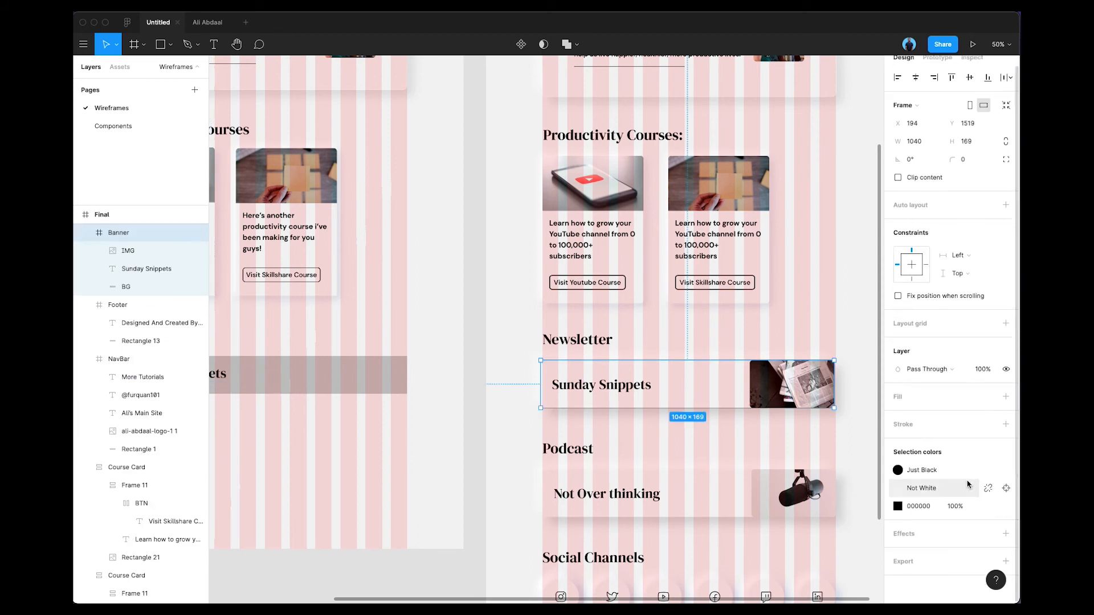
double_click(698, 380)
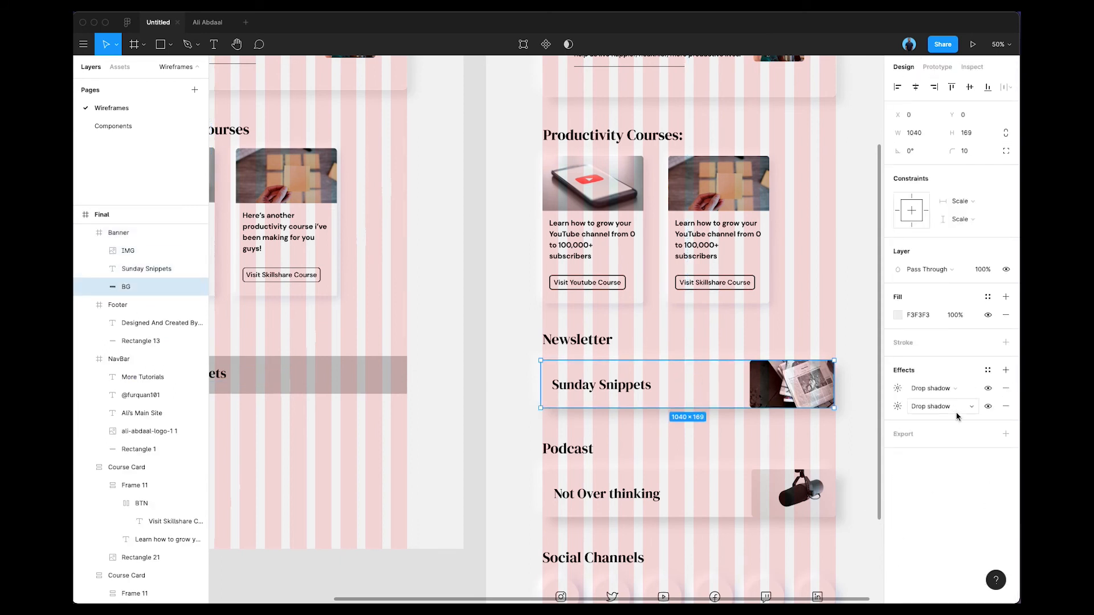
- Give the wireframe's Sunday Snippets bar a corner radius of 10
left_click(903, 389)
left_click(903, 389)
scroll(480, 391, "left", 4)
left_click(446, 382)
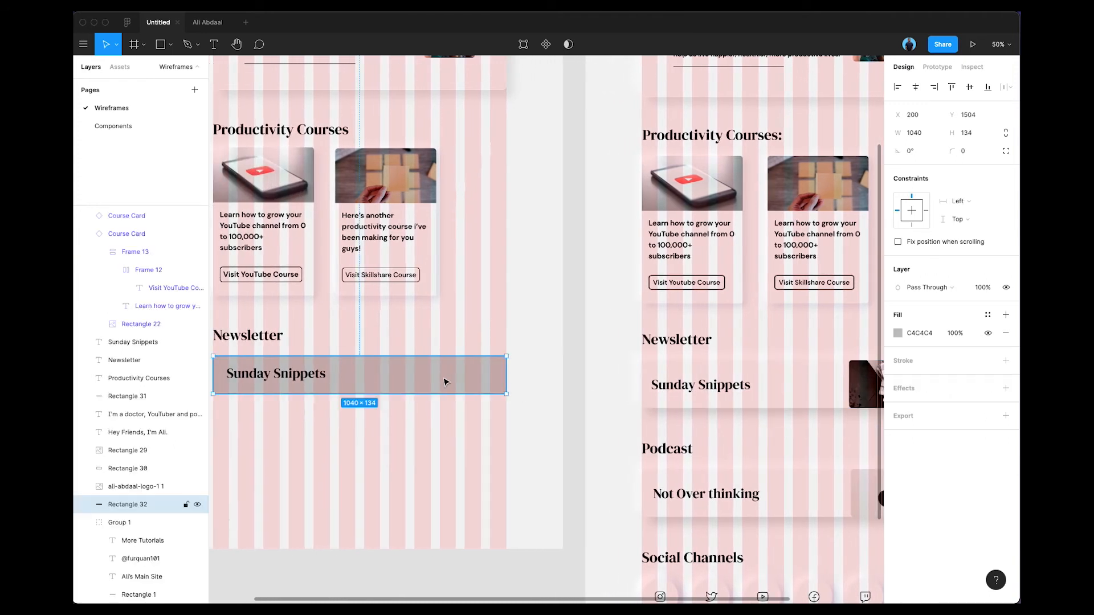
scroll(445, 381, "right", 2)
left_click(973, 151)
type("10")
key("Return")
- Add a first drop shadow to the bar with a -10 offset
left_click(1005, 388)
left_click(898, 408)
type("-10")
left_click(763, 470)
left_click(541, 268)
key("ctrl+g")
left_click(735, 393, "super")
left_click(917, 315)
- Set the first shadow's horizontal offset to -10, matching the reference banner
left_click(413, 386)
left_click(755, 392, "super")
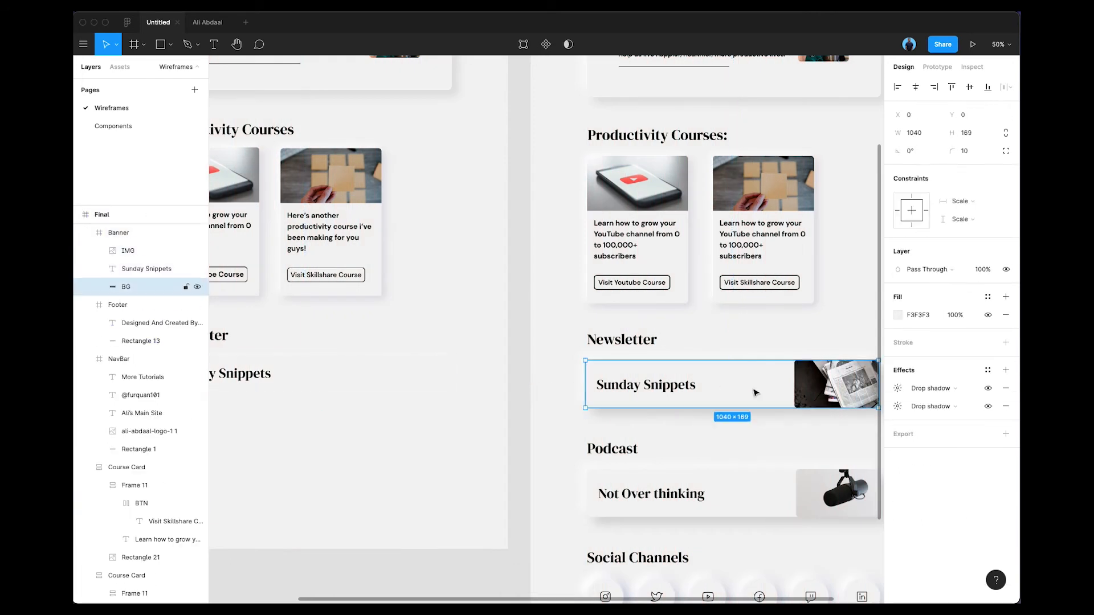
left_click(898, 388)
left_click(898, 407)
left_click(422, 385)
left_click(898, 406)
type("-10")
key("Return")
- Make the first shadow a white highlight at 80% opacity
left_click(737, 392)
left_click(738, 392, "super")
left_click(898, 407)
left_click(421, 385)
left_click(898, 408)
left_click(819, 470)
type("80")
key("Return")
- Add a second drop shadow offset 24/24, copying the reference banner's values
left_click(739, 401)
left_click(739, 402, "super")
left_click(898, 407)
left_click(302, 375)
left_click(897, 406)
left_click(1005, 389)
left_click(898, 425)
left_click(898, 406)
type("24")
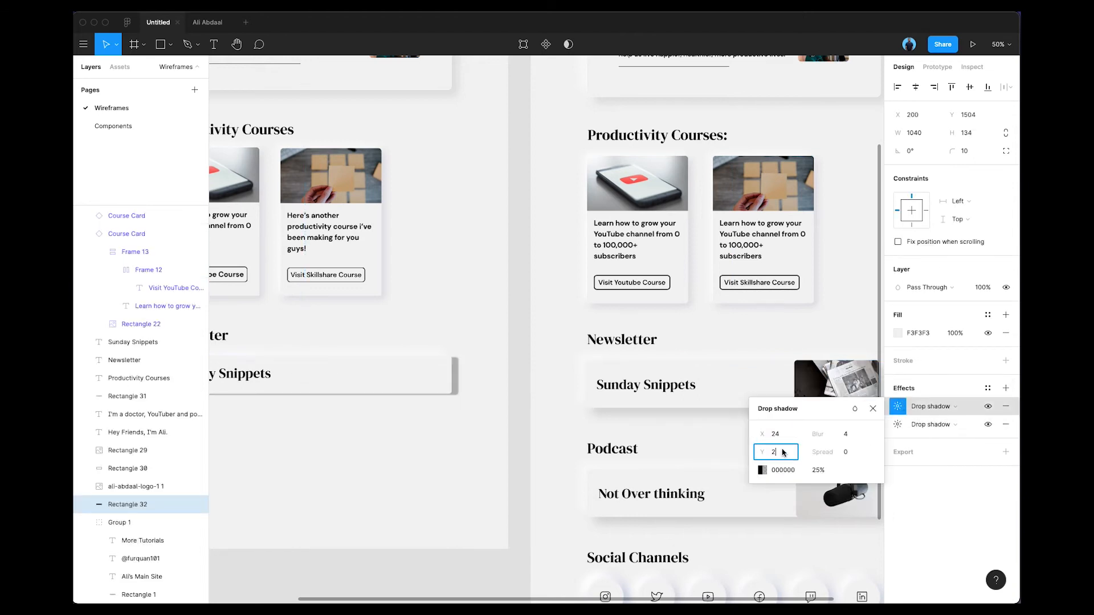
type("4")
left_click(739, 402, "super")
left_click(898, 389)
left_click(783, 453)
- Give the second shadow a dark colour at 100% opacity and blur 24
left_click(401, 391)
left_click(898, 406)
left_click(792, 470)
left_click(739, 402, "super")
left_click(421, 385)
left_click(898, 406)
left_click(821, 471)
type("100")
left_click(845, 435)
type("24")
left_click(560, 474)
- Browse the installed plugins, then close the list without running one
scroll(561, 474, "left", 3)
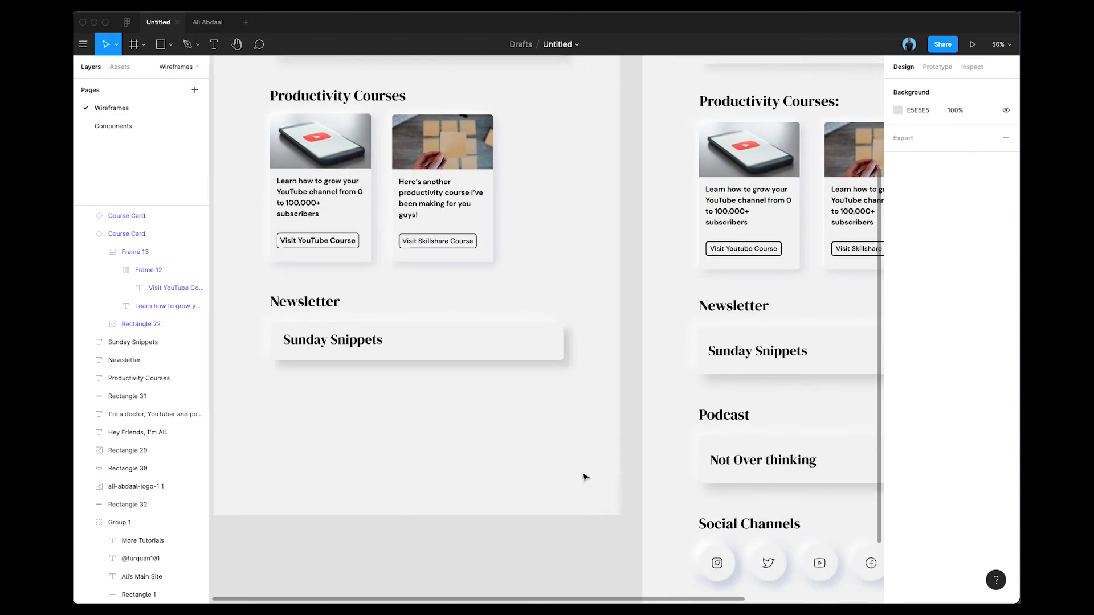
scroll(491, 371, "right", 5)
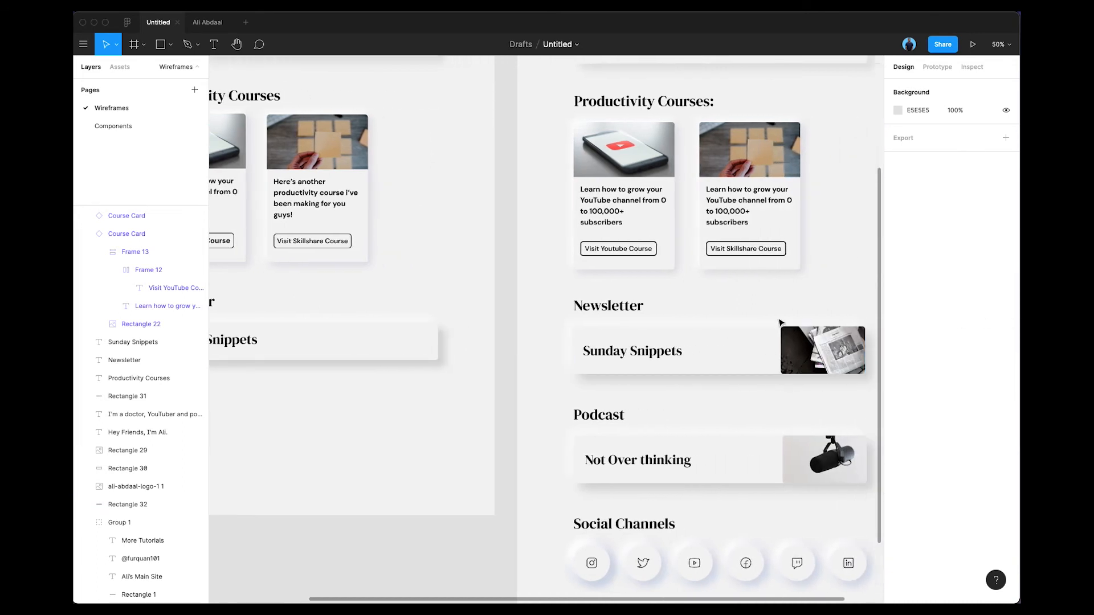
scroll(751, 302, "left", 1)
scroll(450, 288, "left", 3)
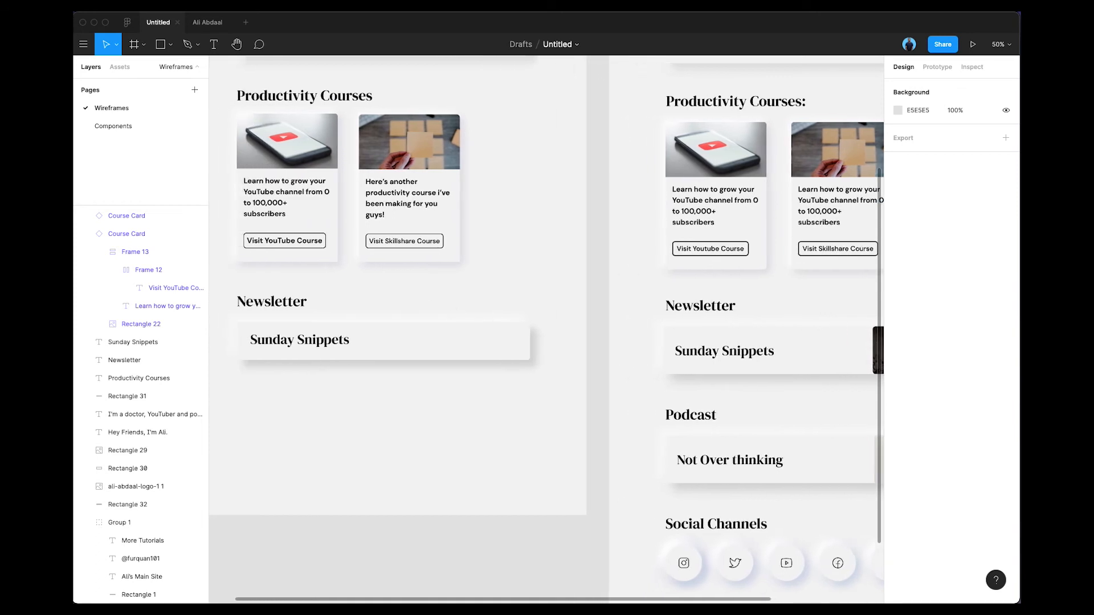
left_click(83, 44)
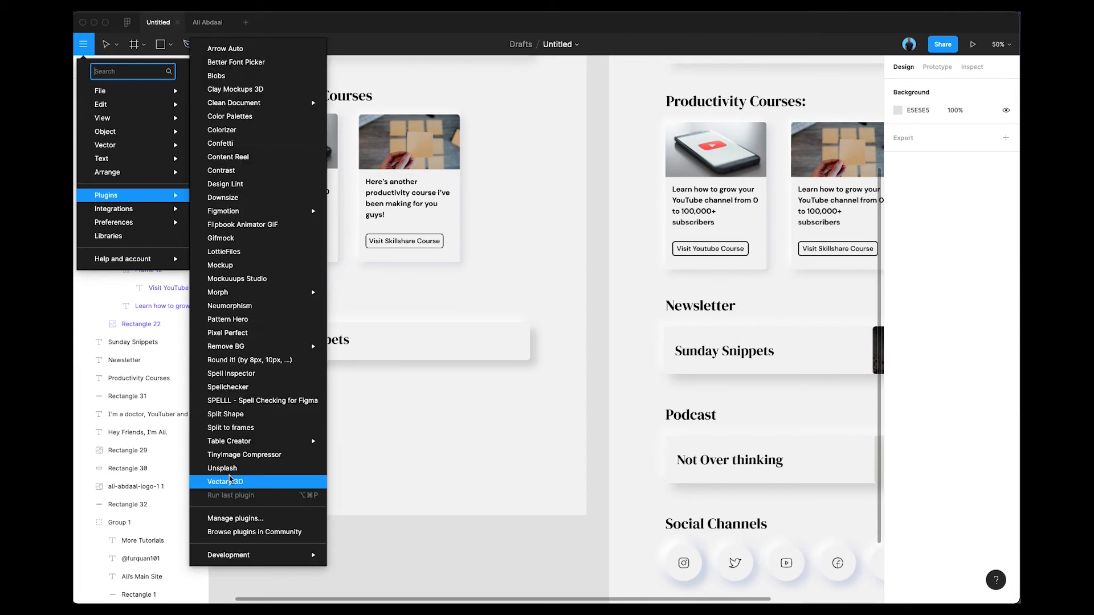
left_click(483, 454)
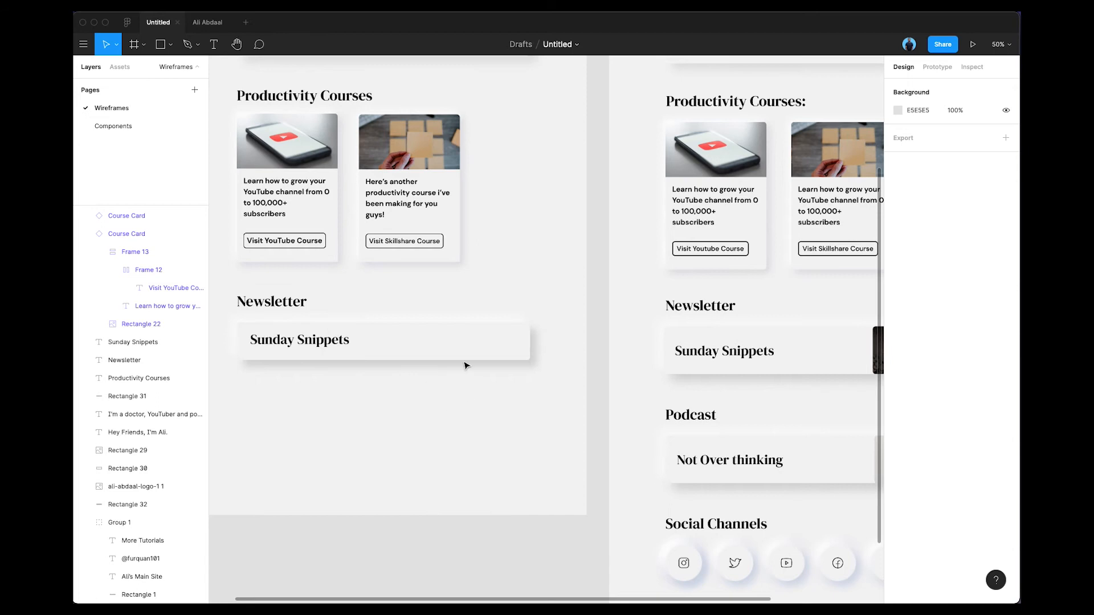
left_click(450, 357)
left_click(484, 288)
scroll(509, 310, "up", 5)
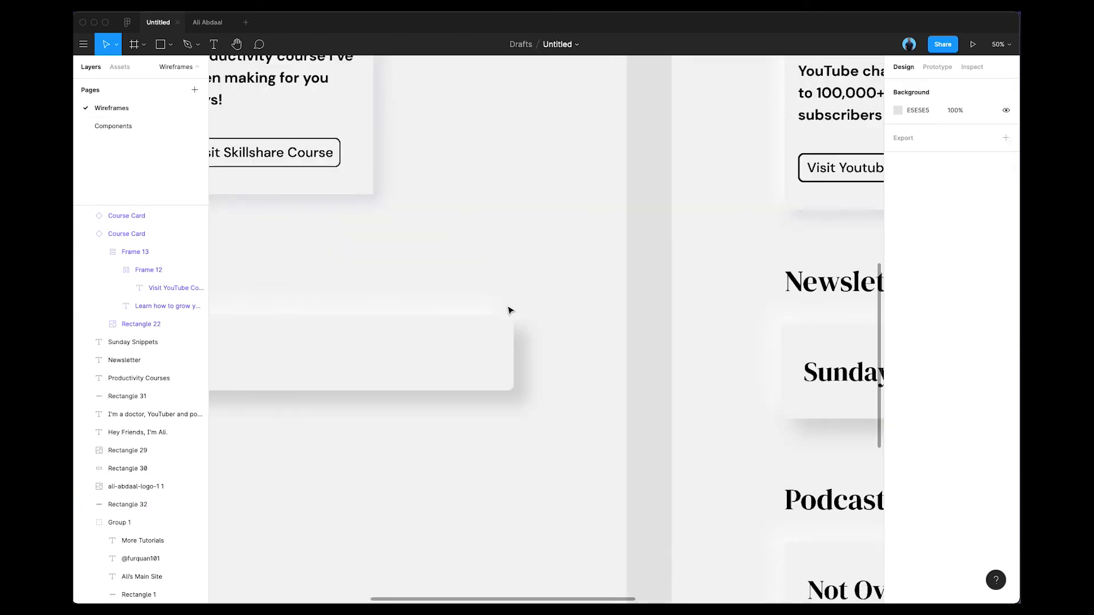
scroll(438, 303, "left", 4)
- Draw a 337×135 rectangle at the bar's right end with 10-radius corners
key("r")
left_click_drag(438, 294, 629, 370)
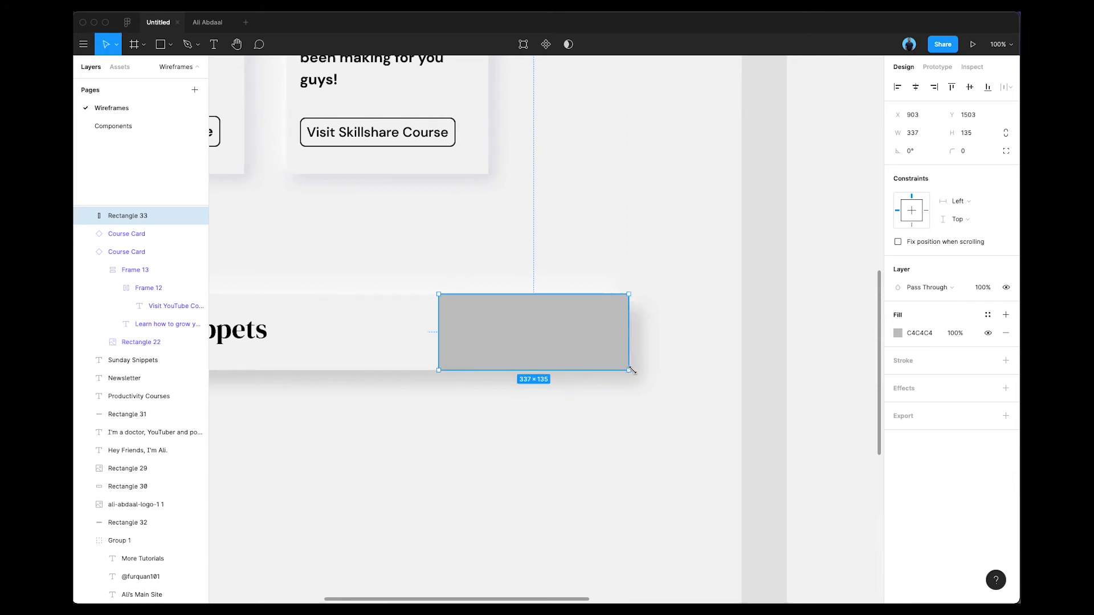
scroll(632, 371, "up", 1)
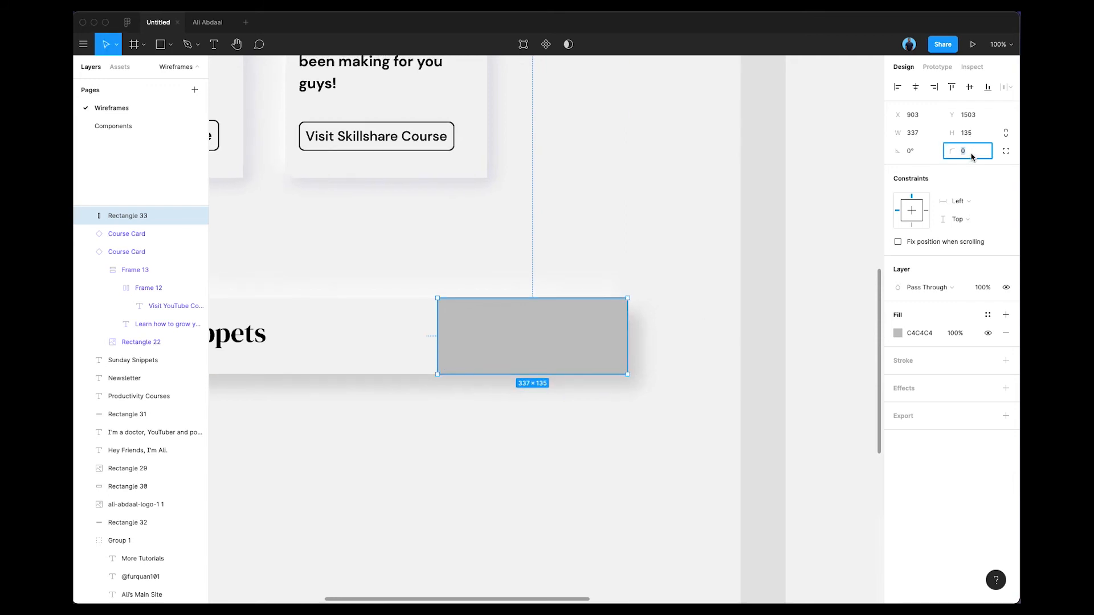
key("Return")
scroll(610, 318, "right", 10)
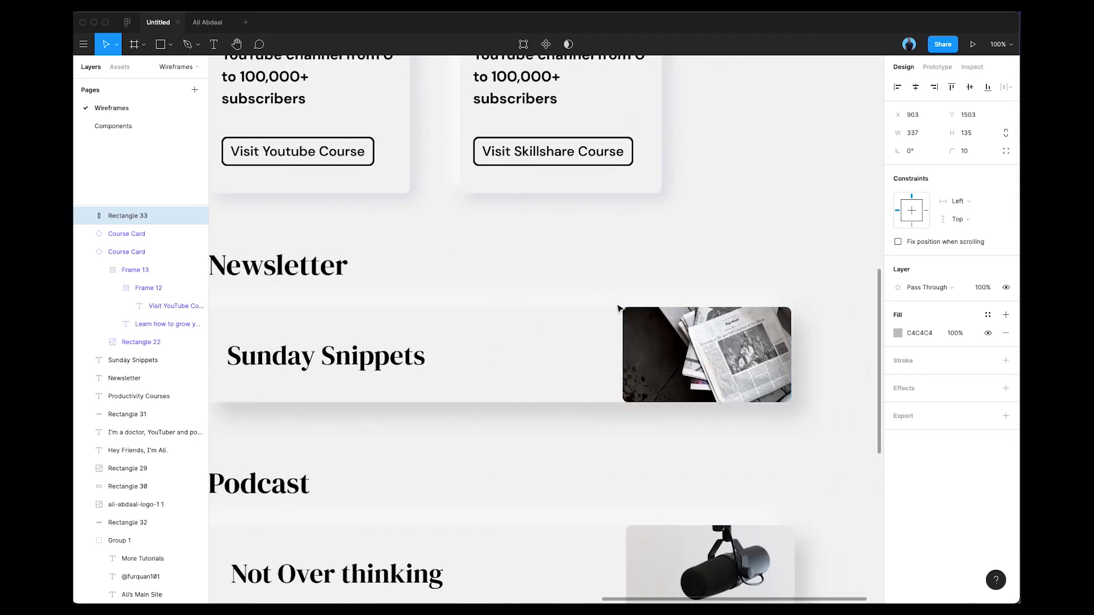
scroll(724, 286, "left", 8)
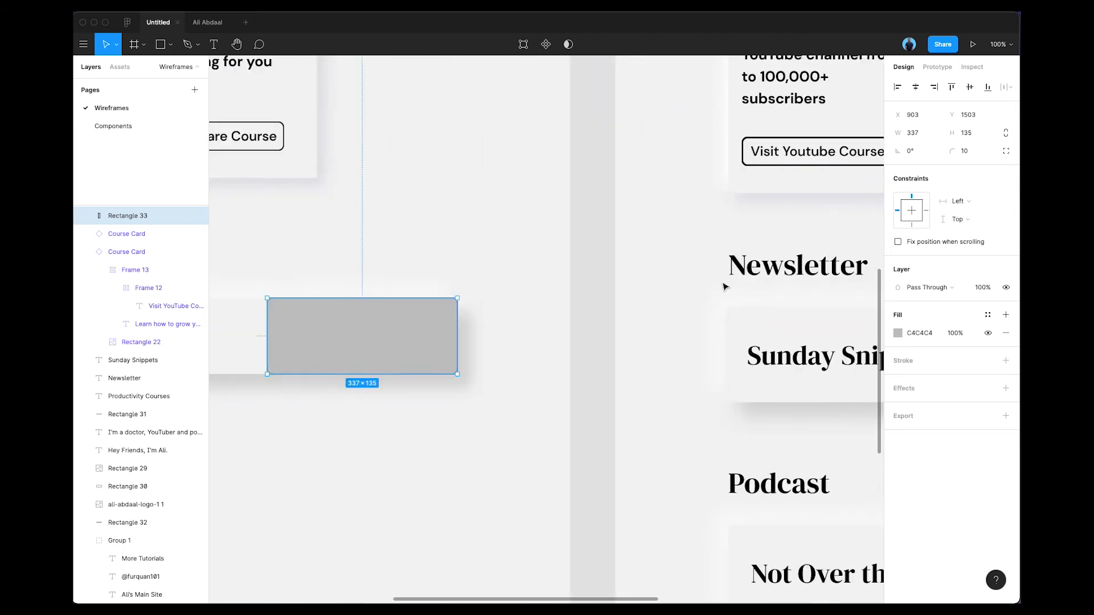
scroll(559, 311, "right", 5)
scroll(487, 318, "left", 5)
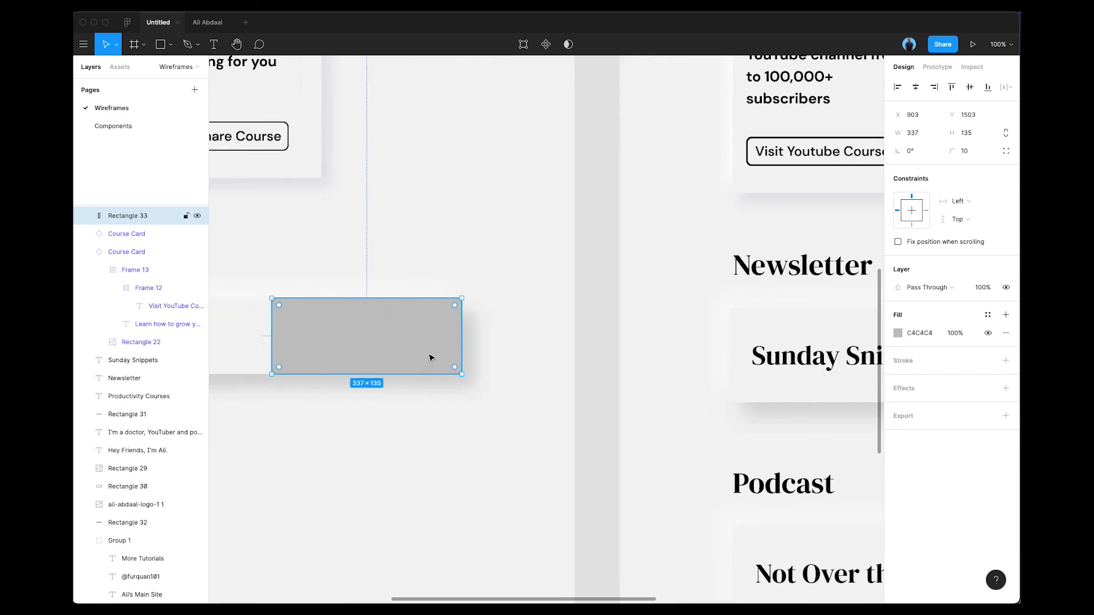
scroll(353, 345, "left", 2)
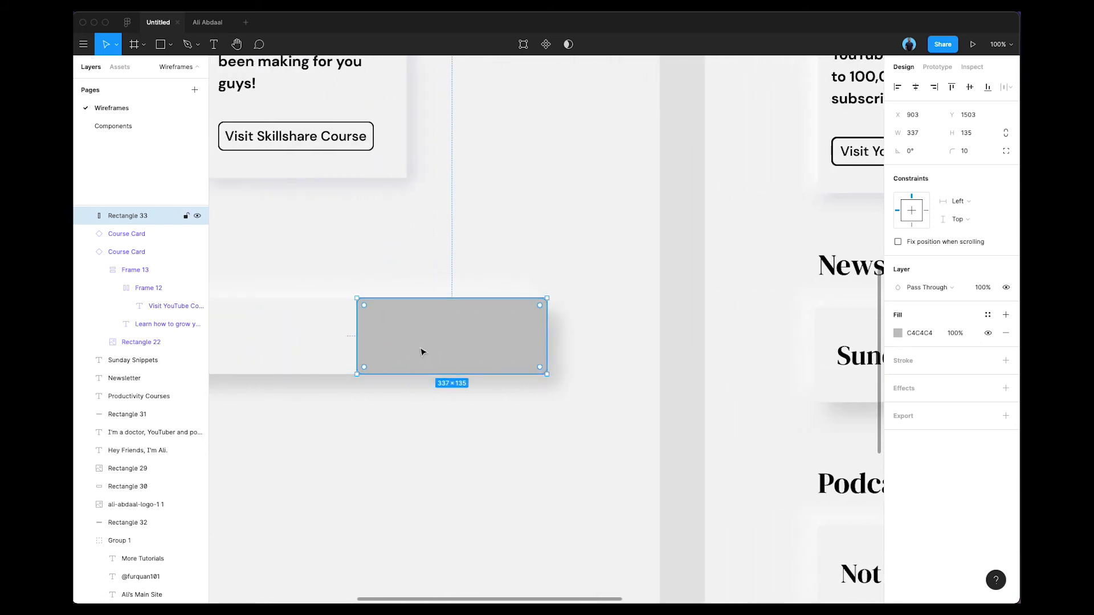
- Place the newspaper image in it, group the banner as Group 2, and cut it
key("super+shift+k")
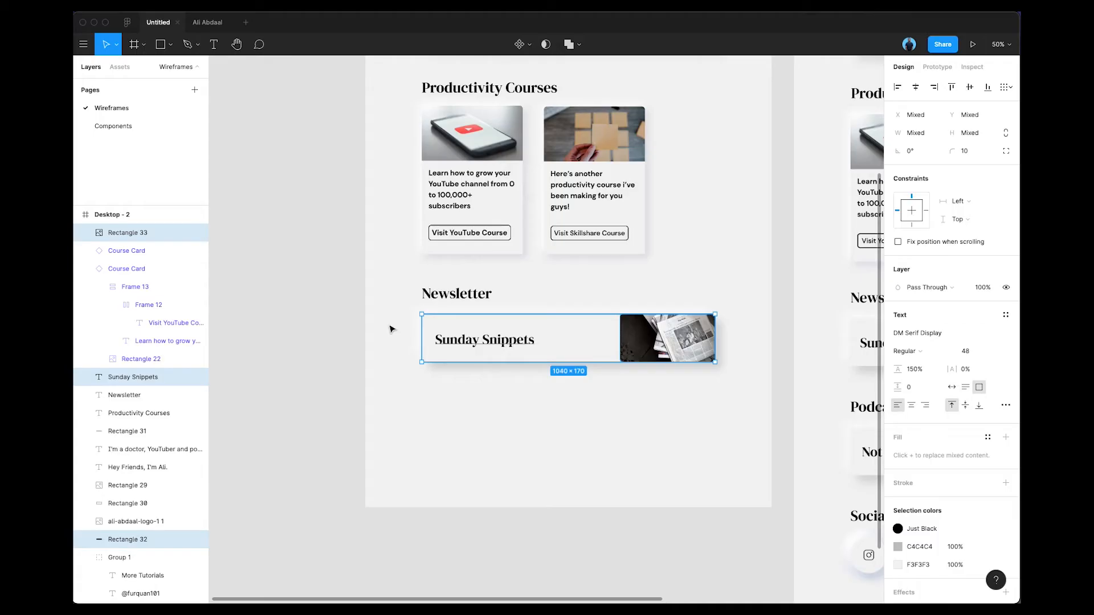
key("super+g")
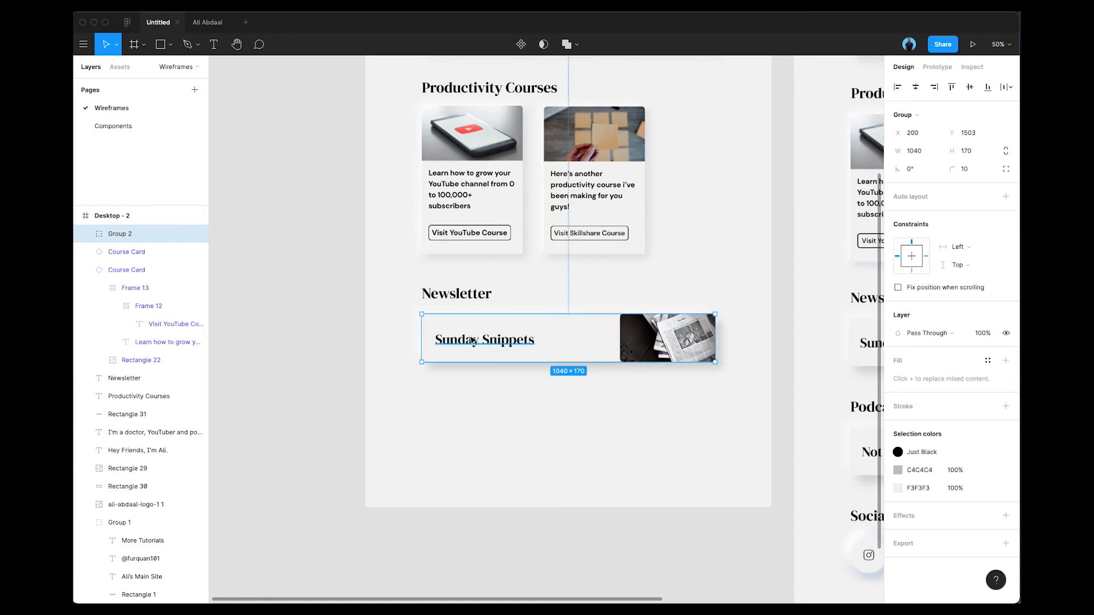
key("super+x")
- Paste the banner into the Cards frame on Components, below the Course Card
left_click(107, 127)
left_click(394, 206)
scroll(475, 233, "right", 1)
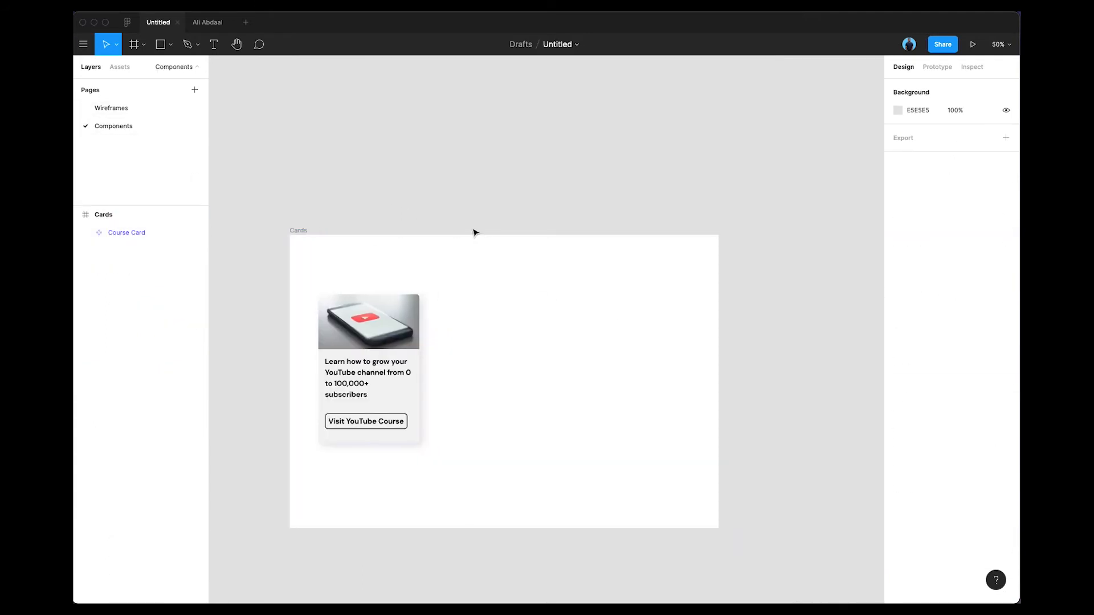
scroll(476, 232, "right", 3)
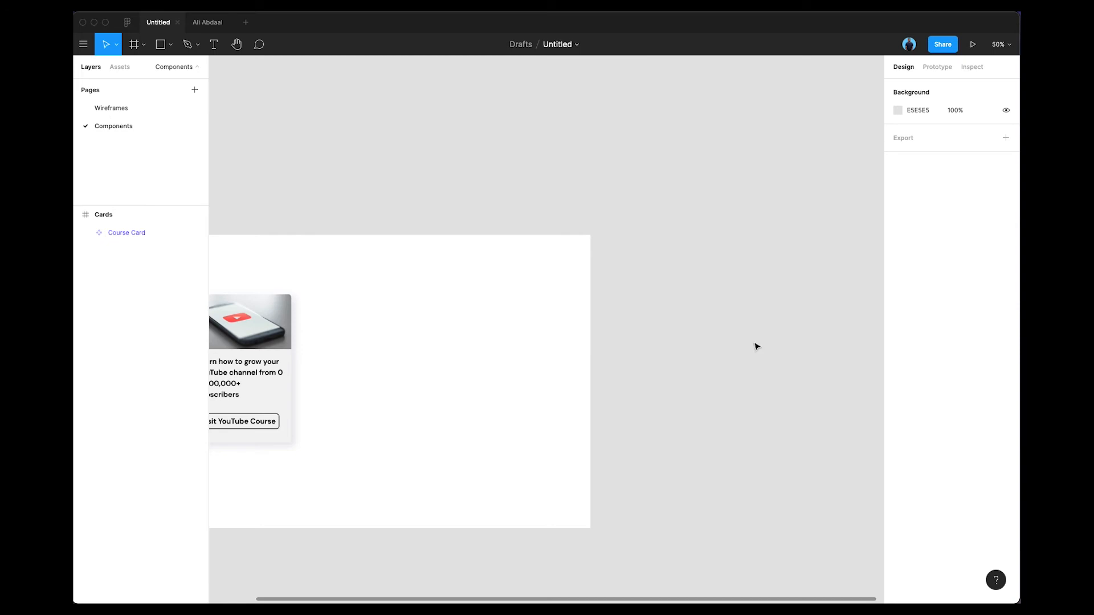
key("super+v")
left_click_drag(554, 321, 891, 329)
scroll(625, 344, "left", 1)
left_click_drag(788, 349, 279, 353)
scroll(275, 378, "left", 2)
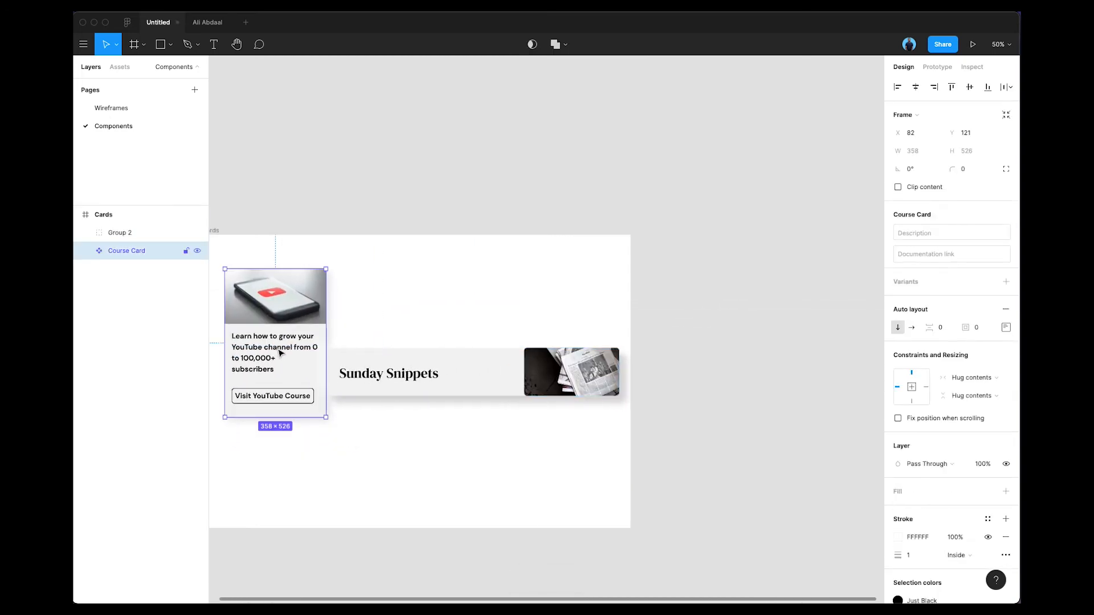
scroll(279, 351, "left", 3)
left_click_drag(462, 338, 462, 318)
left_click_drag(572, 372, 445, 445)
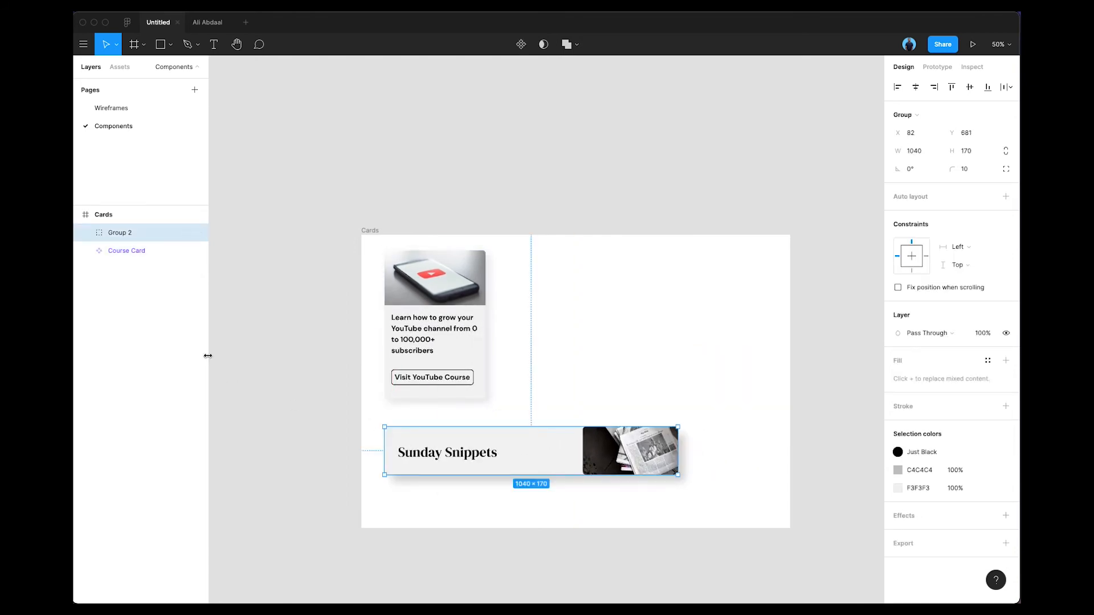
- Rename the group Banner card, make it a component, and return to Wireframes
double_click(203, 237)
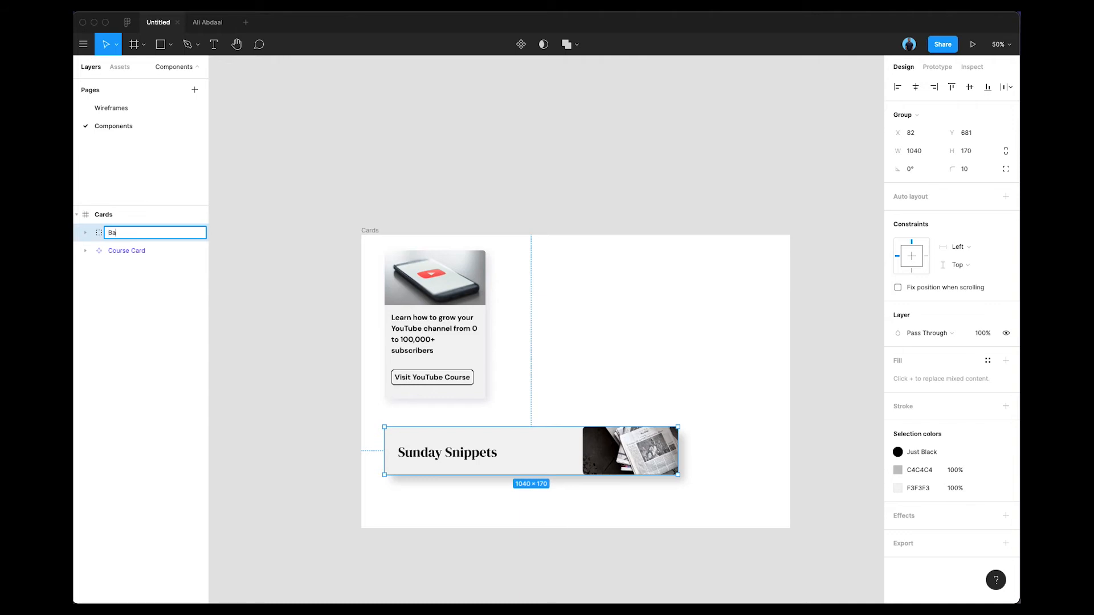
type("Banner card")
key("Return")
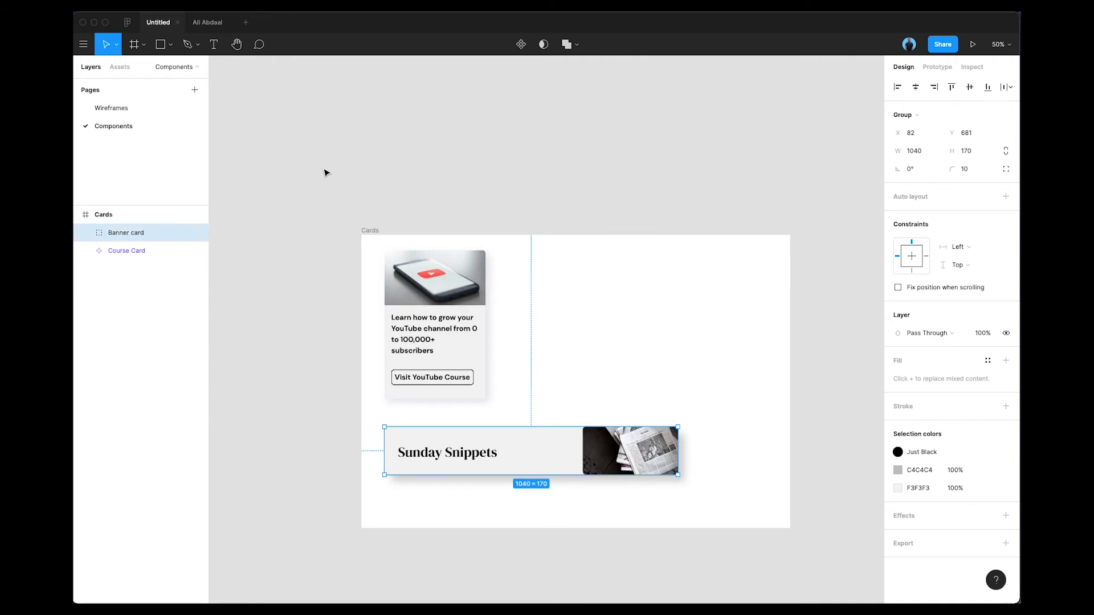
left_click(521, 45)
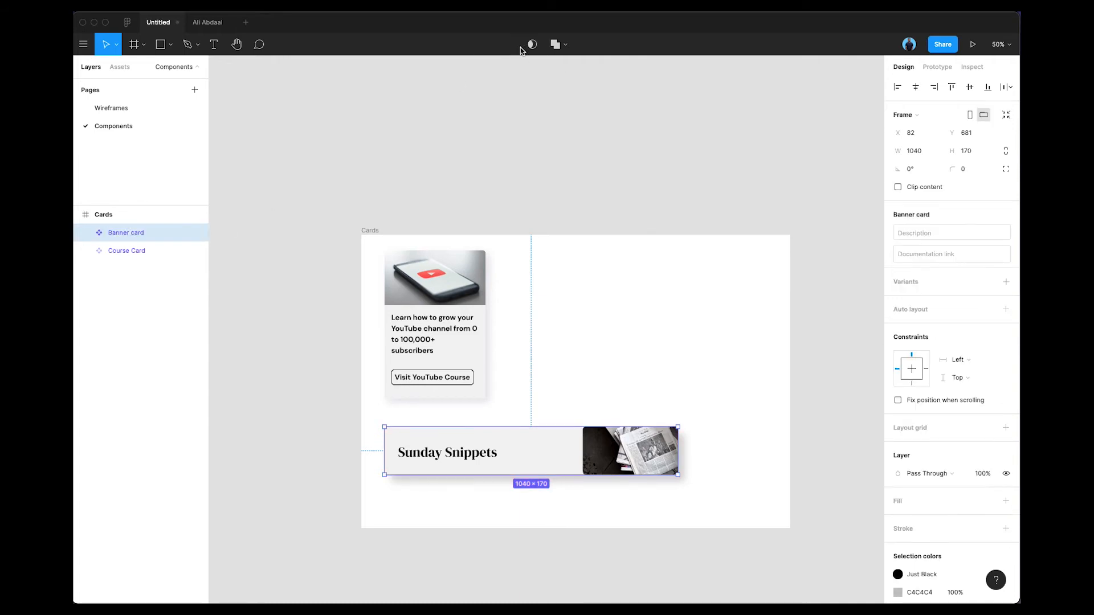
left_click(305, 198)
left_click(121, 109)
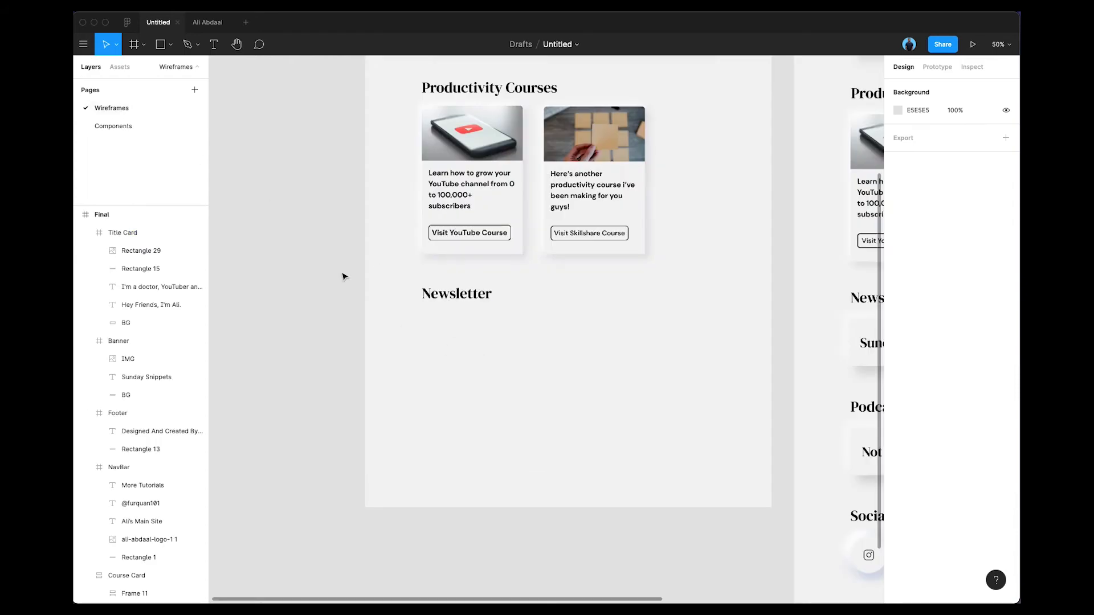
- Drag a Banner card instance under Newsletter and nudge it up to X 200, Y 1512
left_click(121, 68)
left_click(86, 130)
left_click_drag(338, 252, 544, 334)
key("ctrl+g")
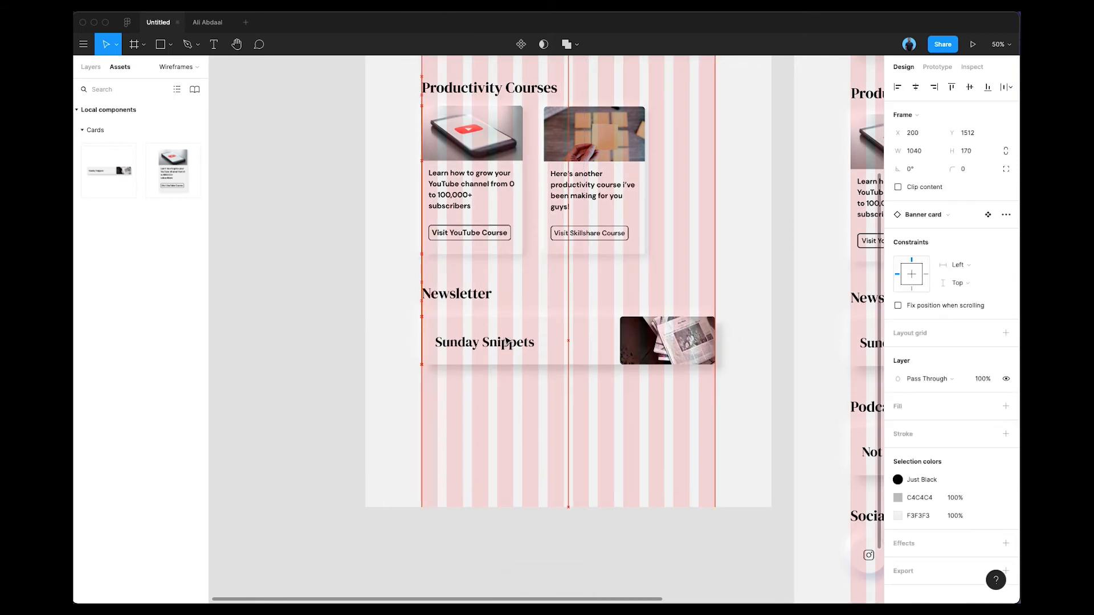
scroll(570, 342, "right", 5)
left_click(695, 326)
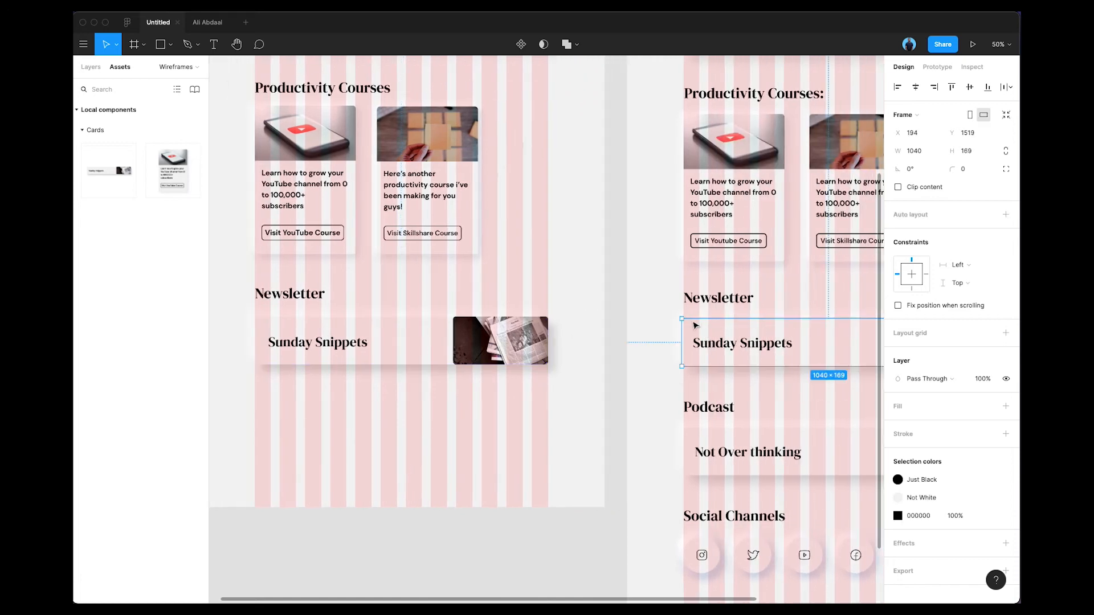
left_click(302, 333)
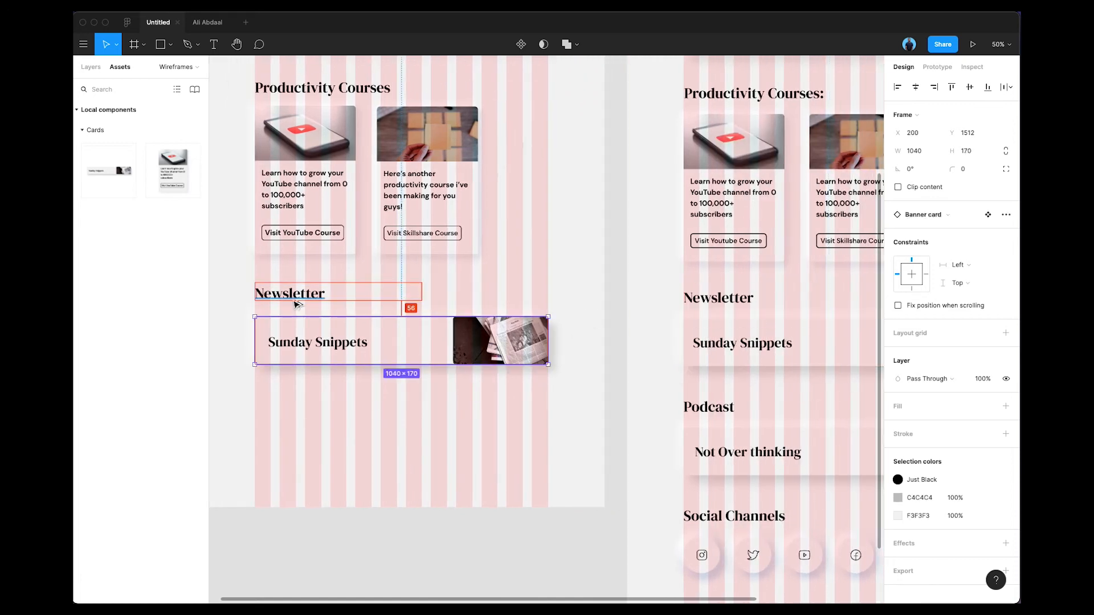
key("shift+Up")
key("shift+Up")
left_click(320, 457)
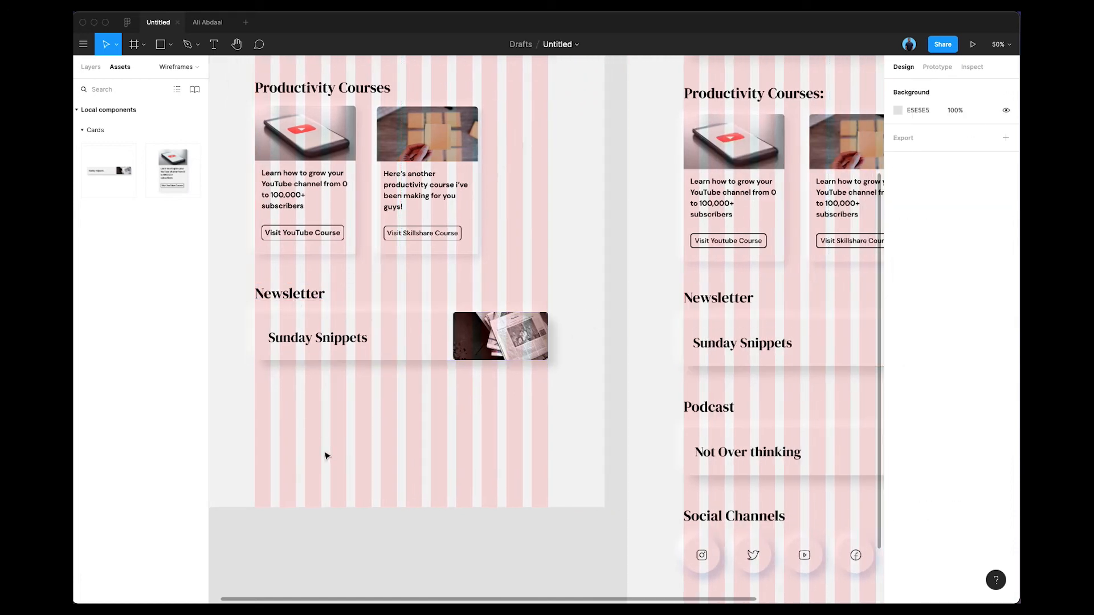
key("ctrl+g")
scroll(430, 430, "right", 2)
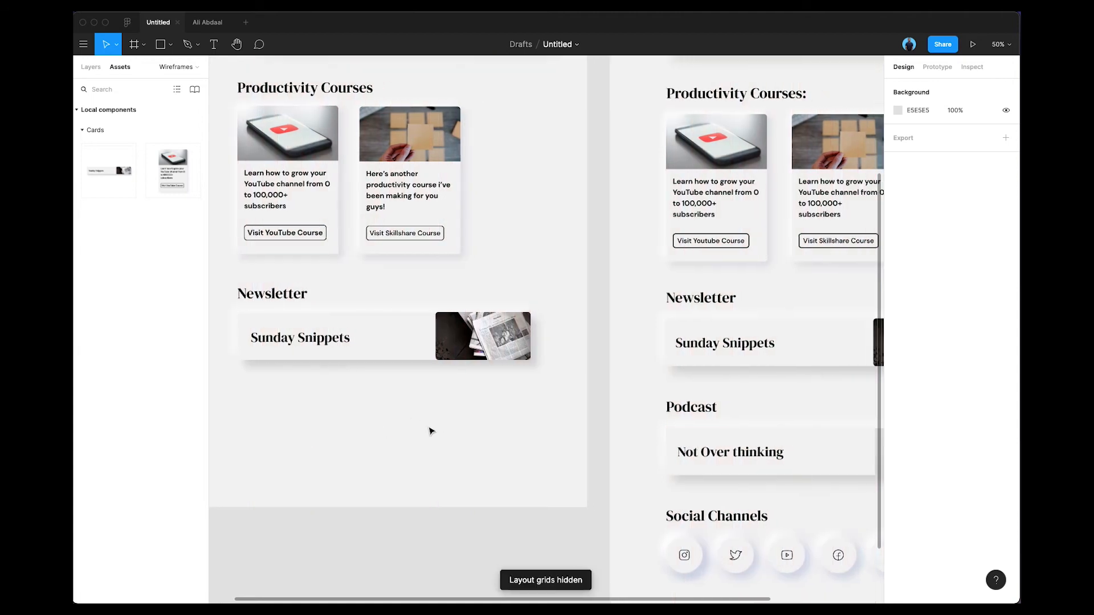
- Duplicate the Newsletter heading and banner card below the original
scroll(447, 393, "left", 1)
left_click_drag(498, 410, 254, 283)
scroll(356, 379, "left", 1)
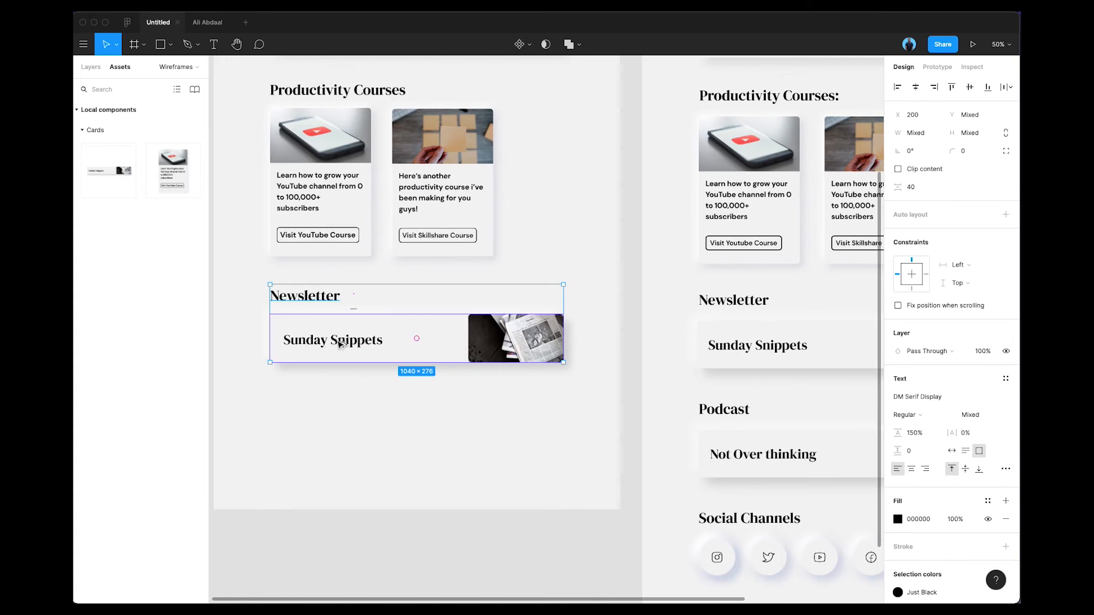
left_click_drag(337, 343, 334, 447, "alt")
left_click(709, 410)
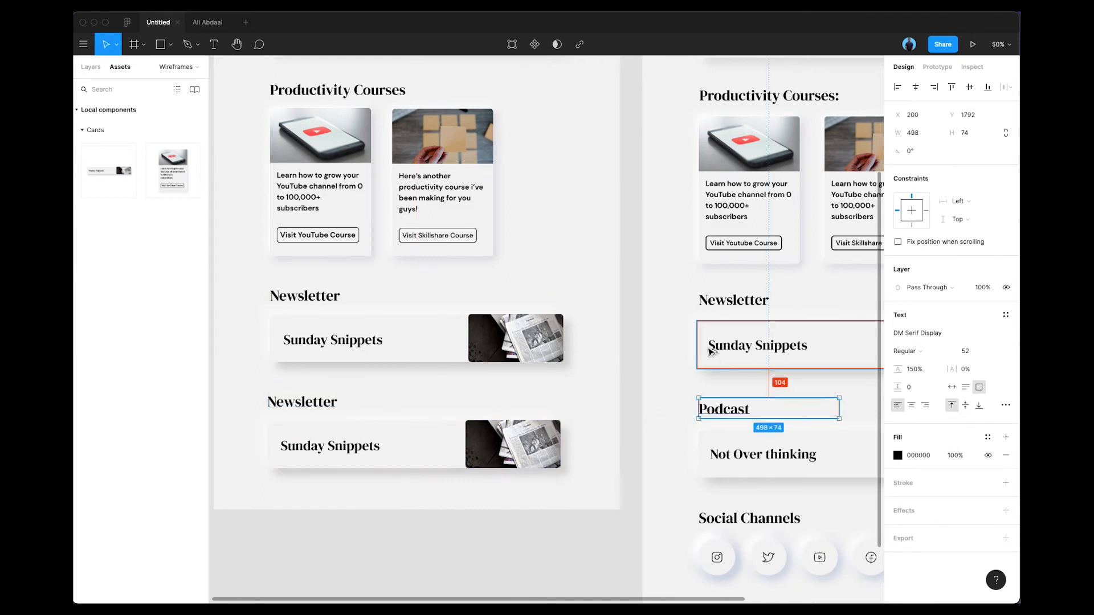
left_click_drag(561, 502, 268, 381)
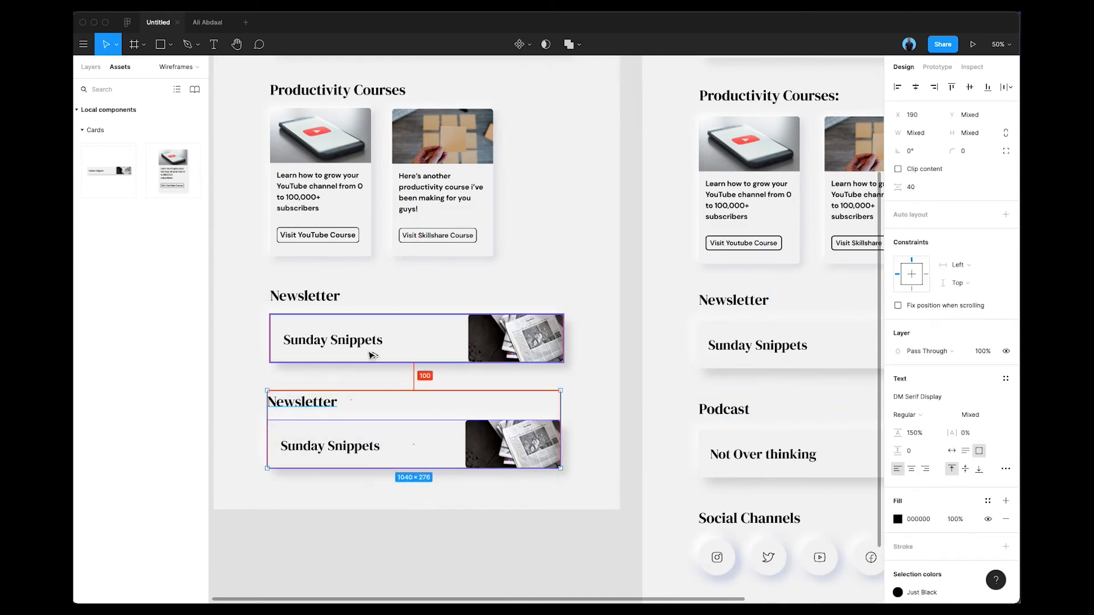
key("alt+Down")
key("alt+Down")
key("alt+Down")
key("alt+Down")
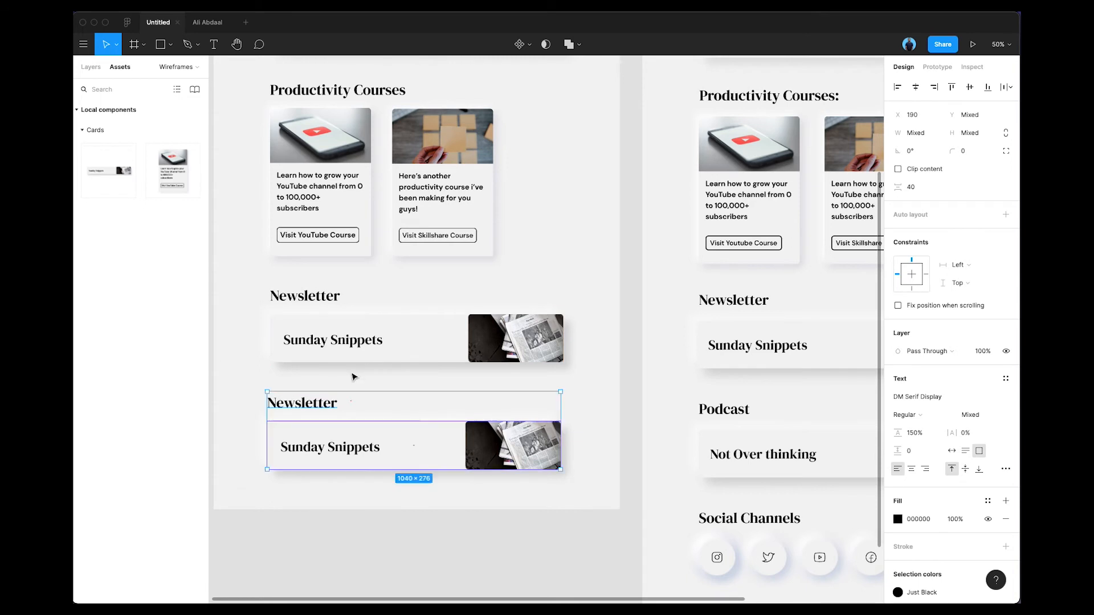
- Retitle the copy's heading 'Podcast' and its card text 'Not Over thinking'
left_click(753, 413)
double_click(739, 412)
key("ctrl+c")
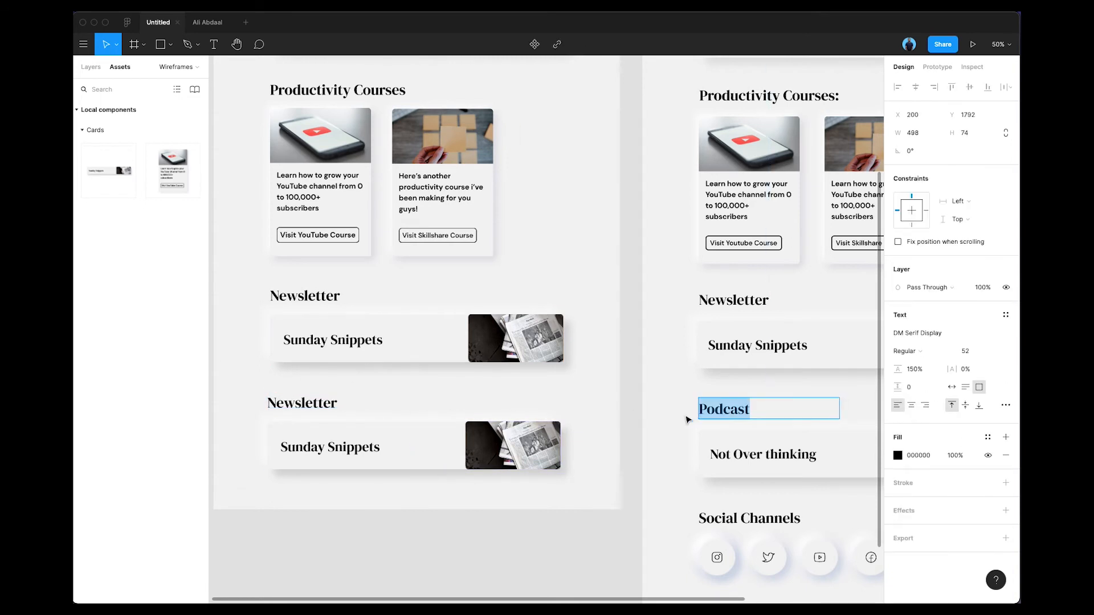
double_click(366, 411)
key("ctrl+v")
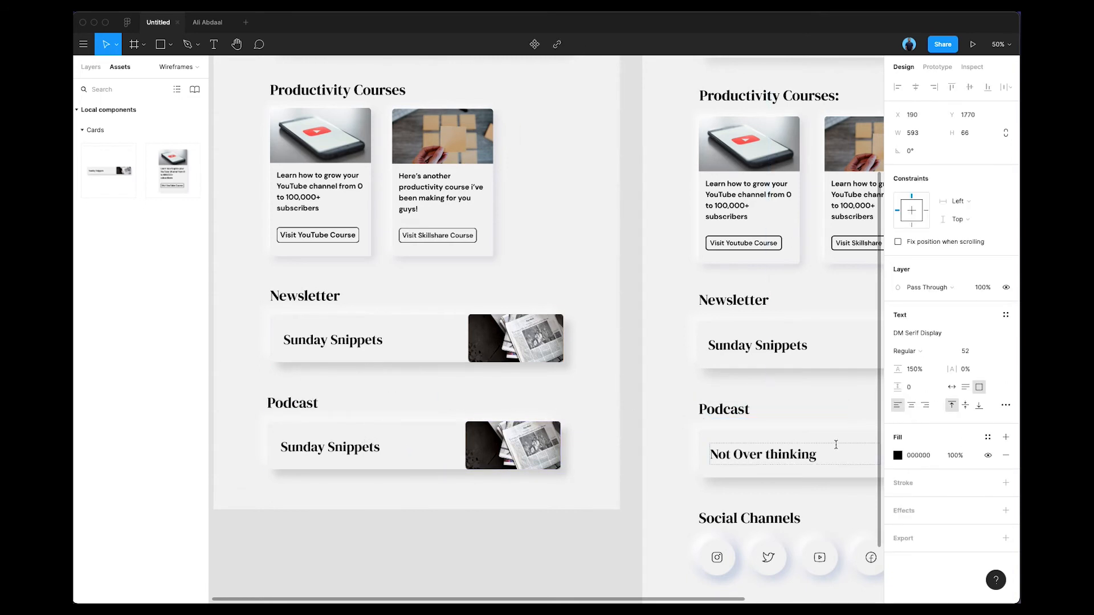
key("ctrl+a")
key("ctrl+c")
left_click(365, 447)
double_click(363, 440)
key("ctrl+v")
left_click(415, 390)
double_click(509, 447)
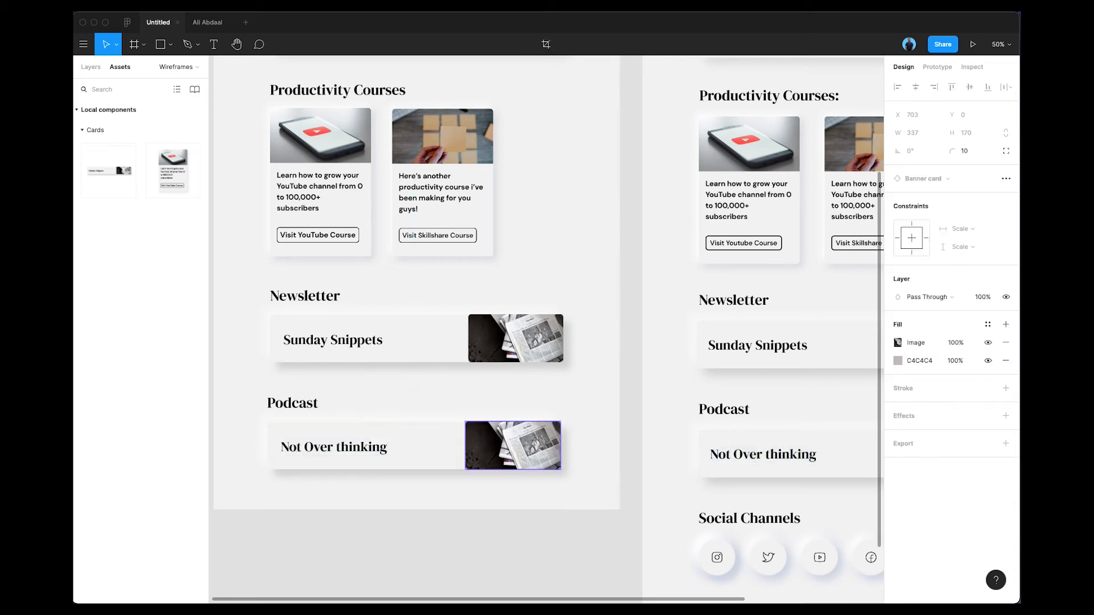
- Search Unsplash for 'microphone' and drop a photo onto the Podcast card's image
left_click(57, 6)
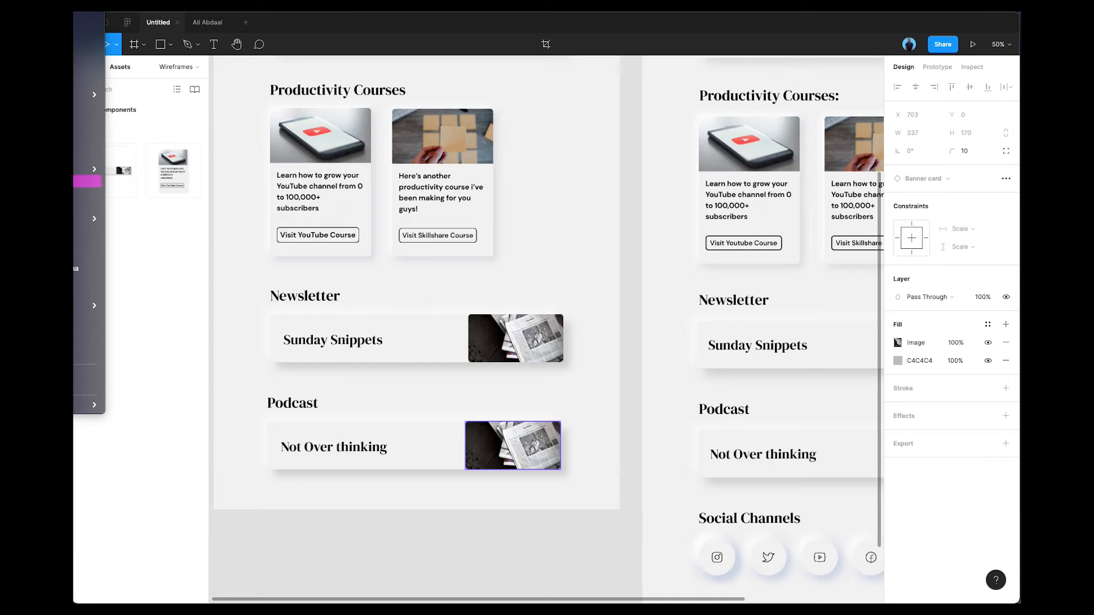
left_click(87, 330)
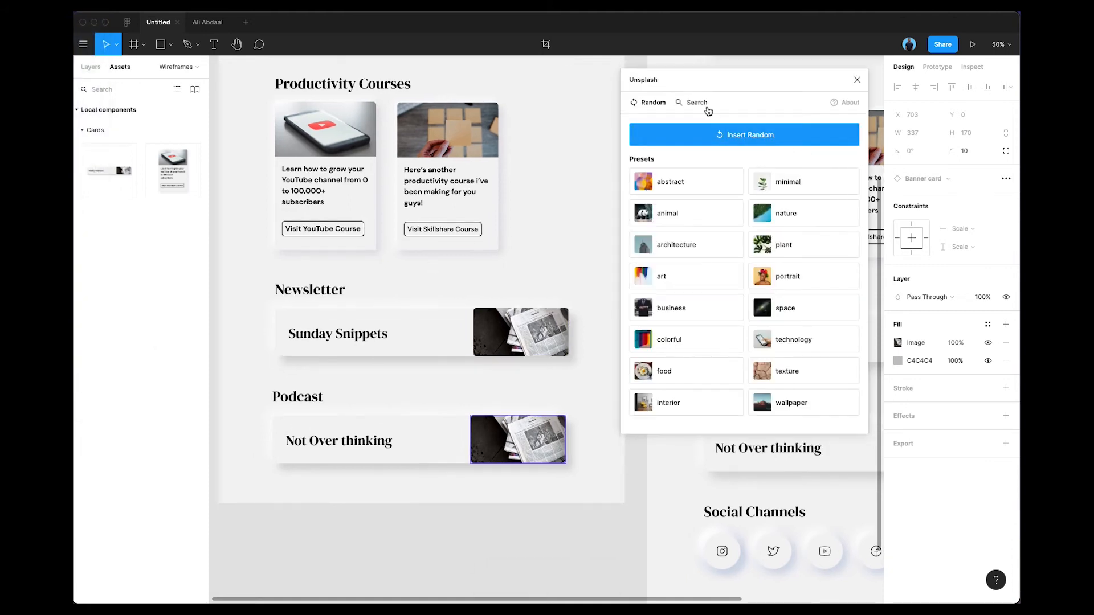
left_click(708, 110)
left_click(676, 131)
type("m")
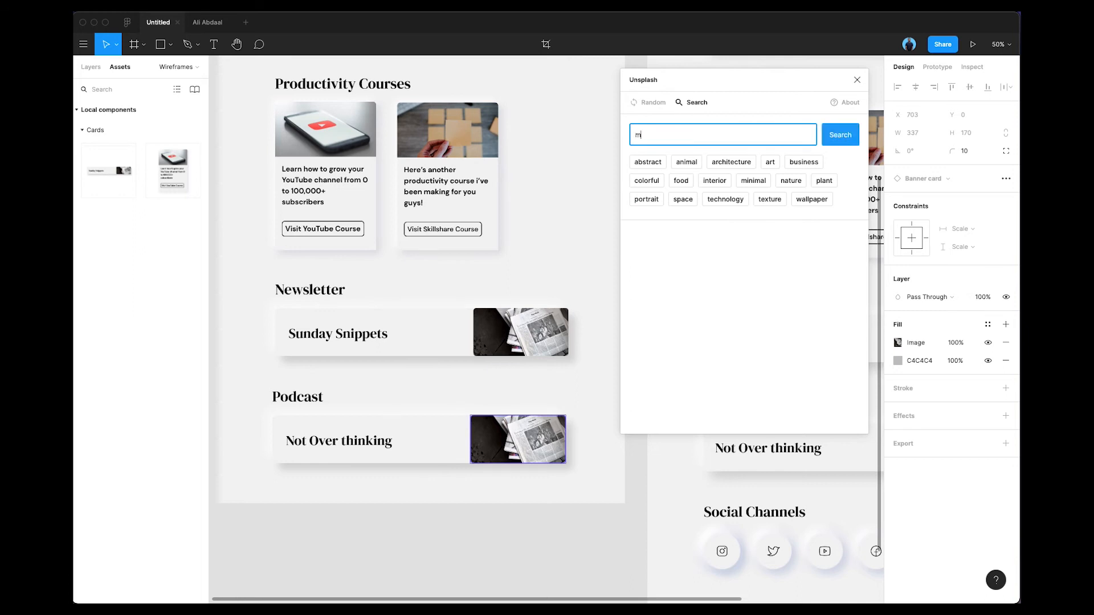
type("icrophonew")
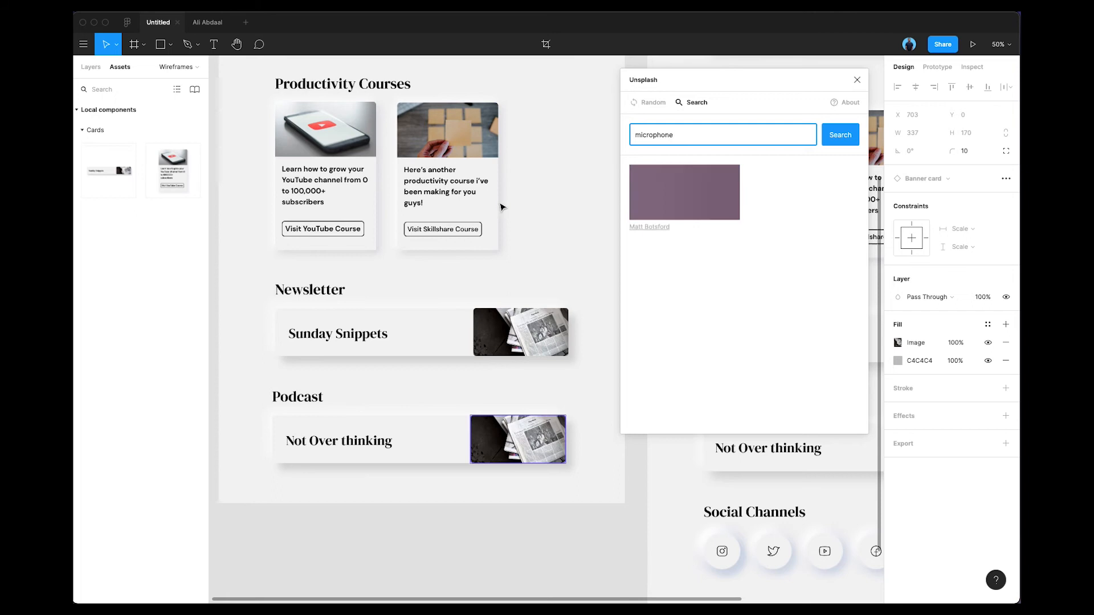
scroll(562, 293, "right", 5)
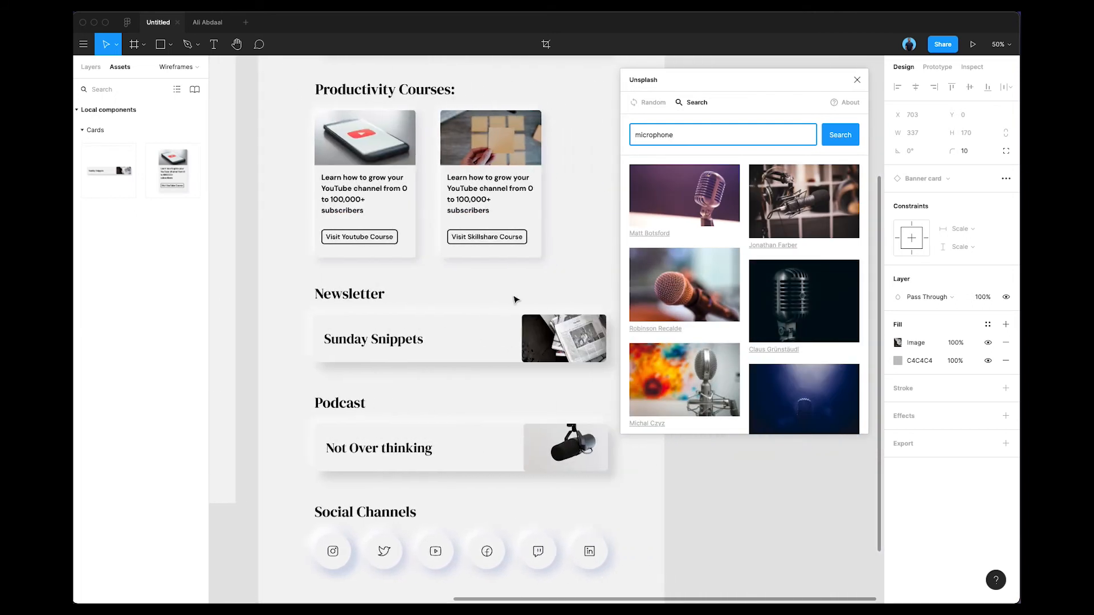
scroll(515, 300, "left", 6)
scroll(726, 325, "down", 5)
scroll(780, 353, "down", 5)
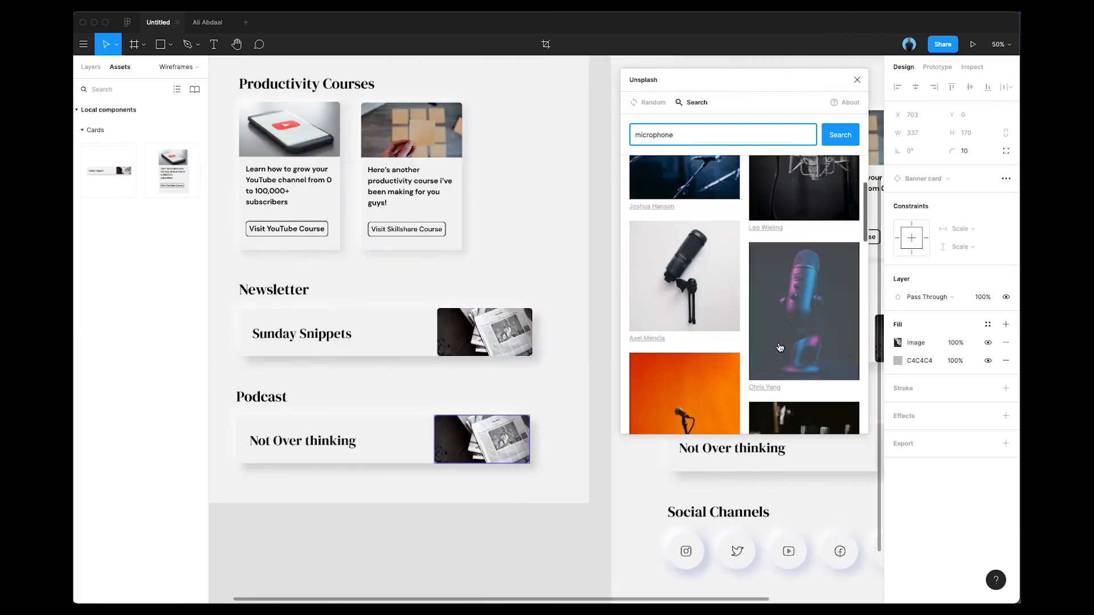
left_click_drag(684, 227, 368, 359)
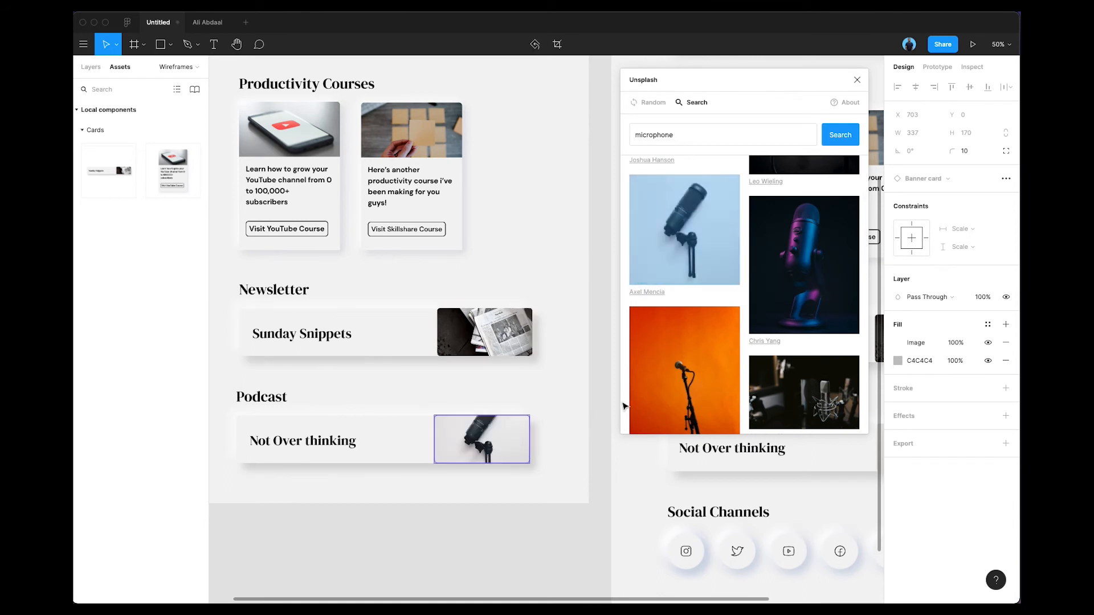
- Close the Unsplash plugin and crop the microphone photo so it sits lower in its frame
scroll(767, 339, "down", 5)
left_click(556, 390)
left_click(501, 442)
left_click(858, 81)
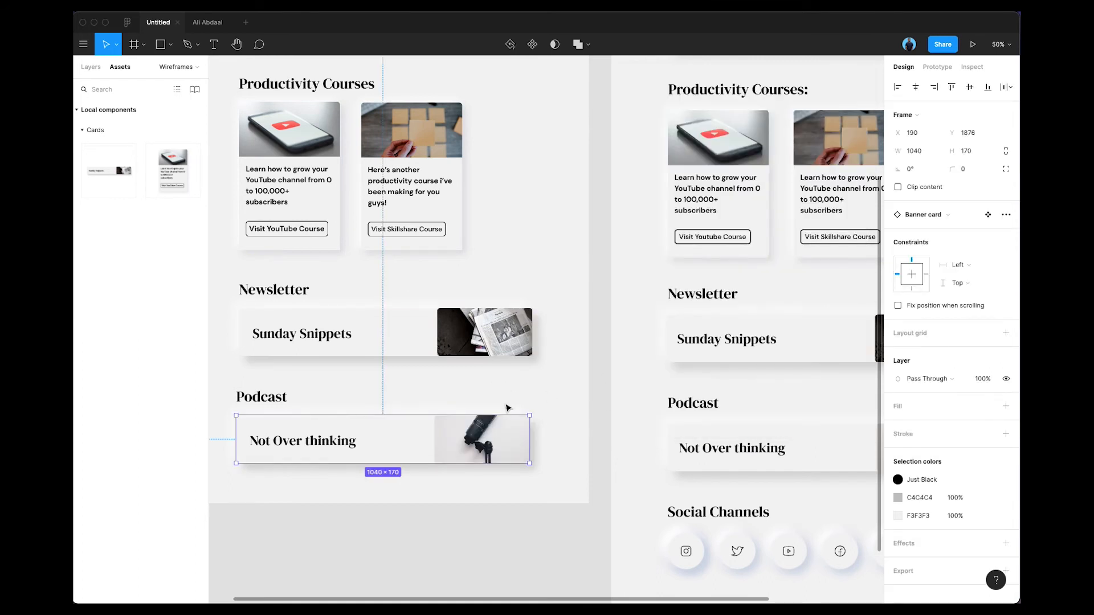
double_click(503, 446)
left_click(898, 340)
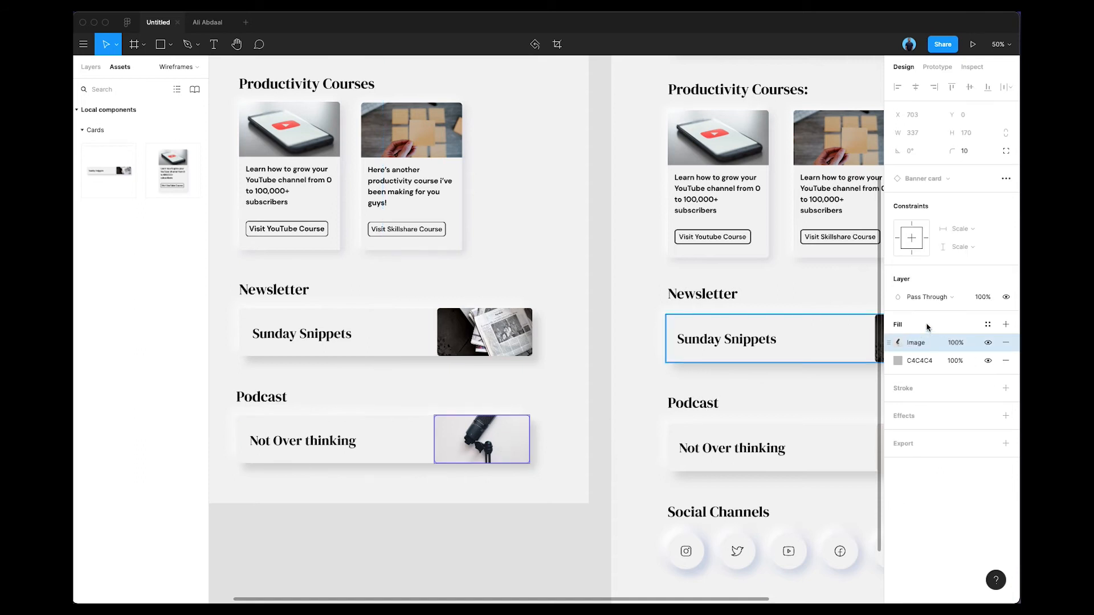
key("alt")
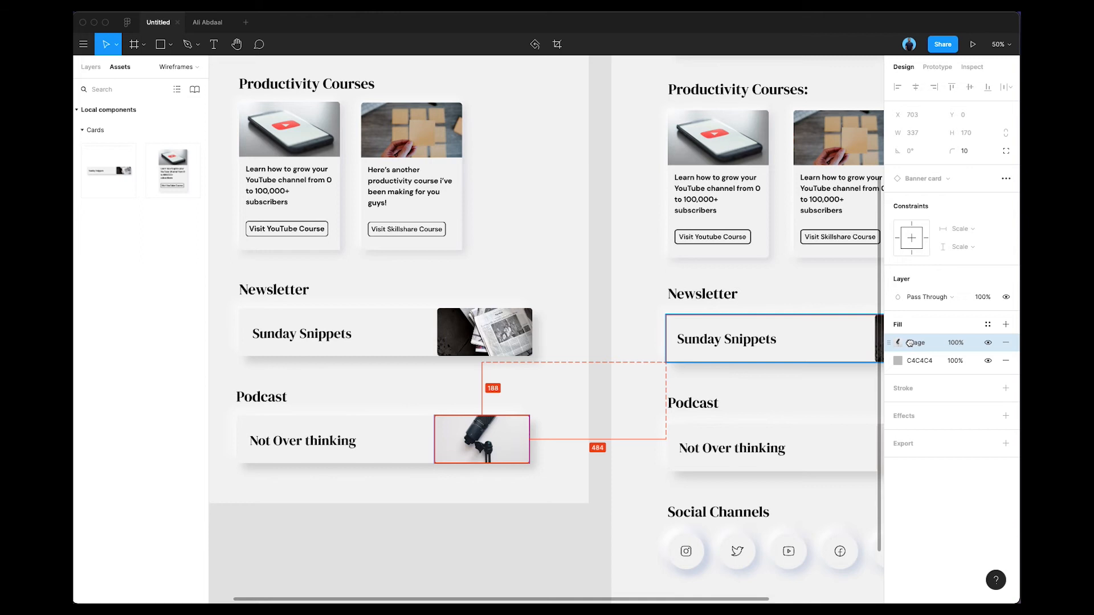
double_click(487, 446)
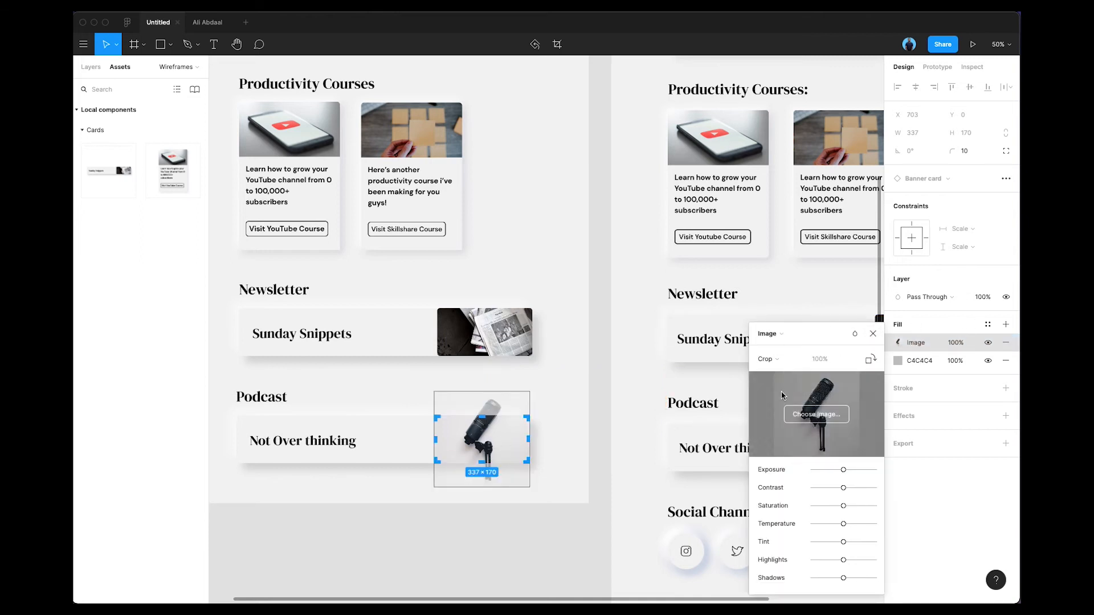
left_click_drag(476, 435, 483, 454)
left_click(543, 389)
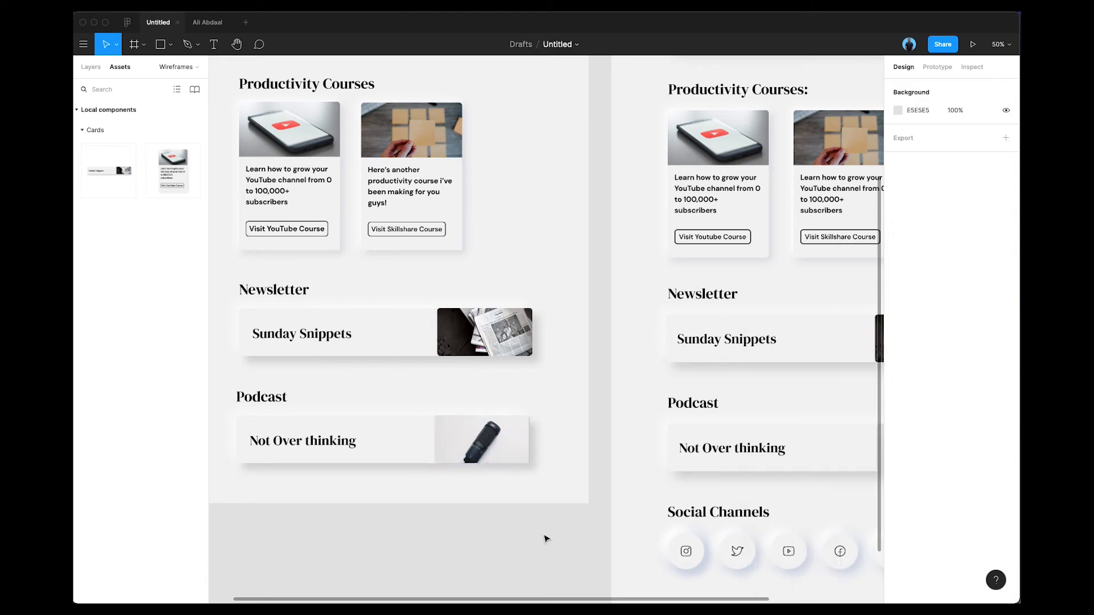
scroll(545, 539, "up", 3)
scroll(546, 539, "down", 5)
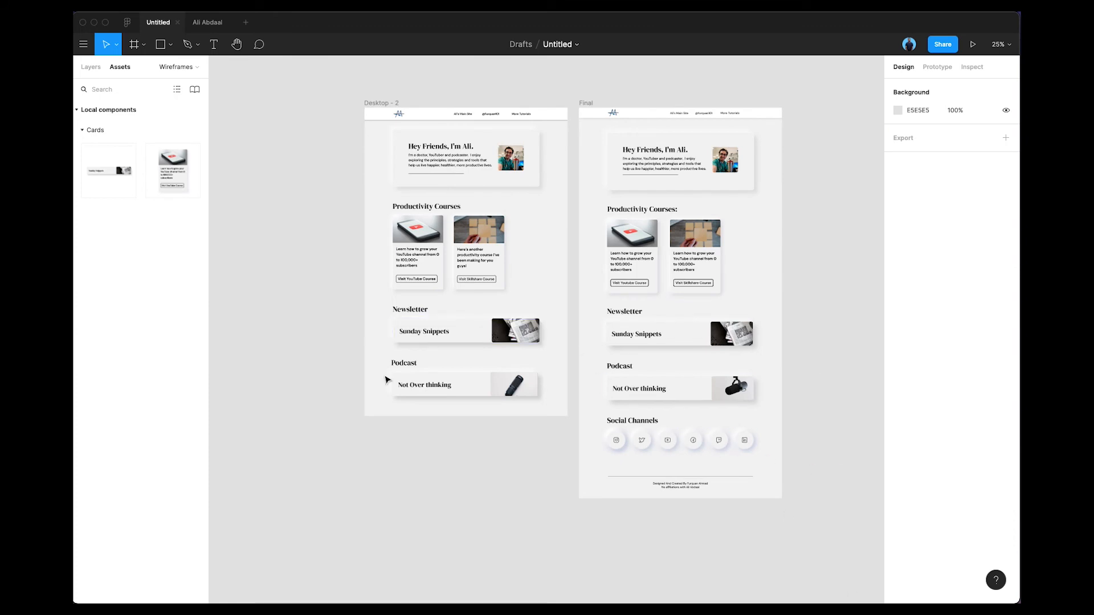
scroll(576, 279, "up", 4)
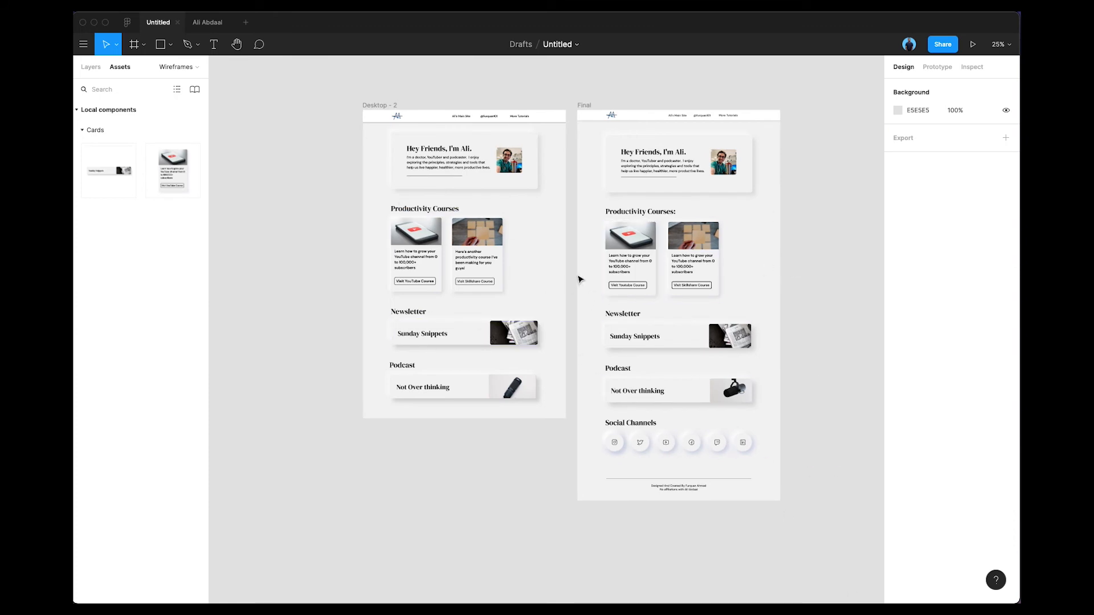
scroll(470, 315, "up", 3)
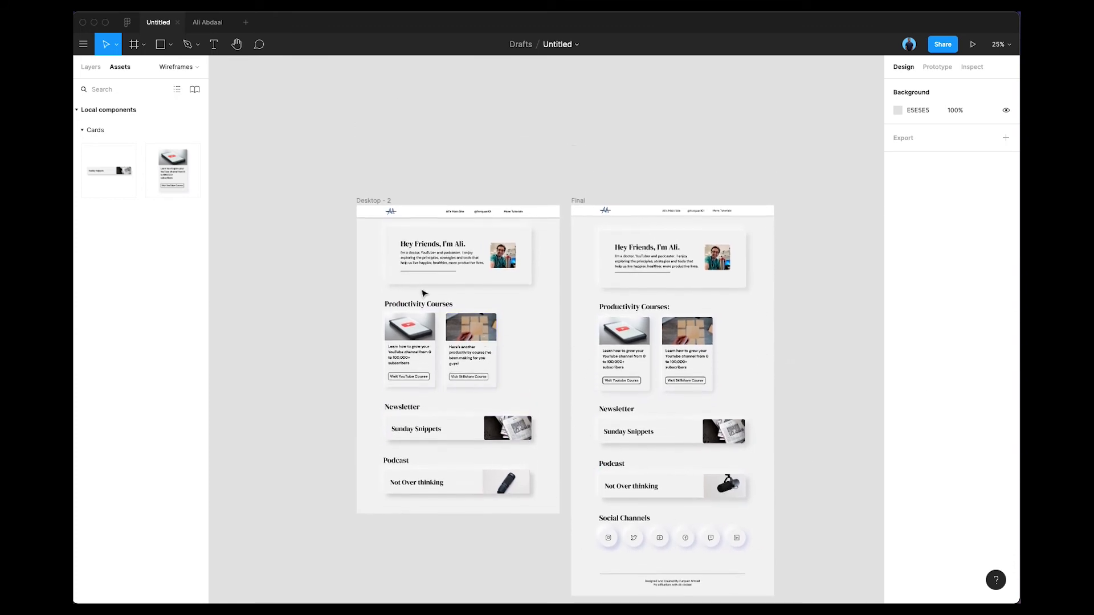
left_click(374, 201)
scroll(443, 381, "down", 2)
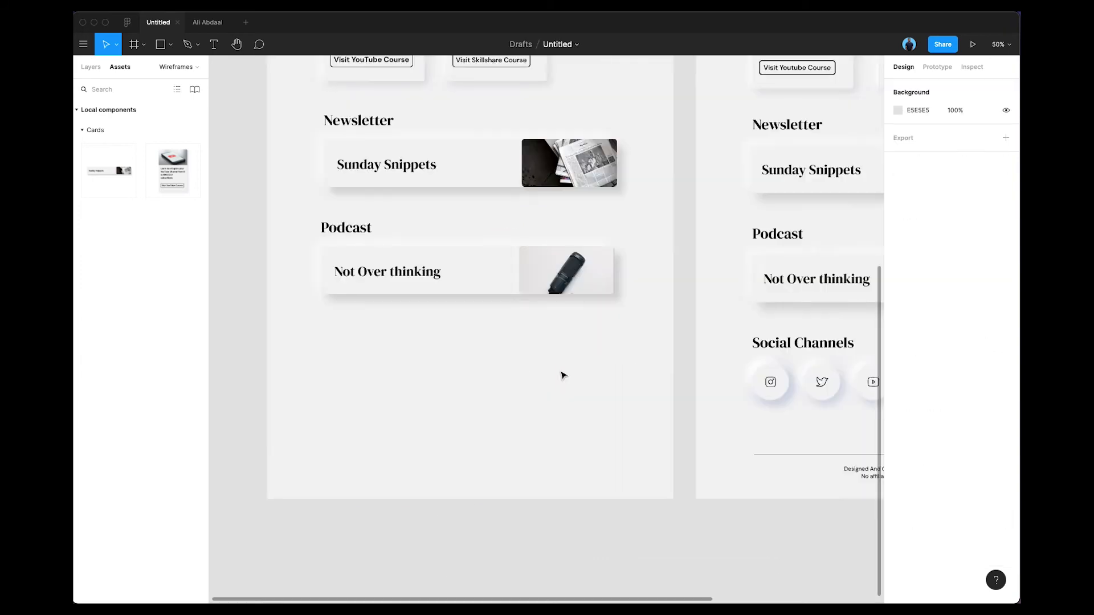
scroll(562, 374, "right", 6)
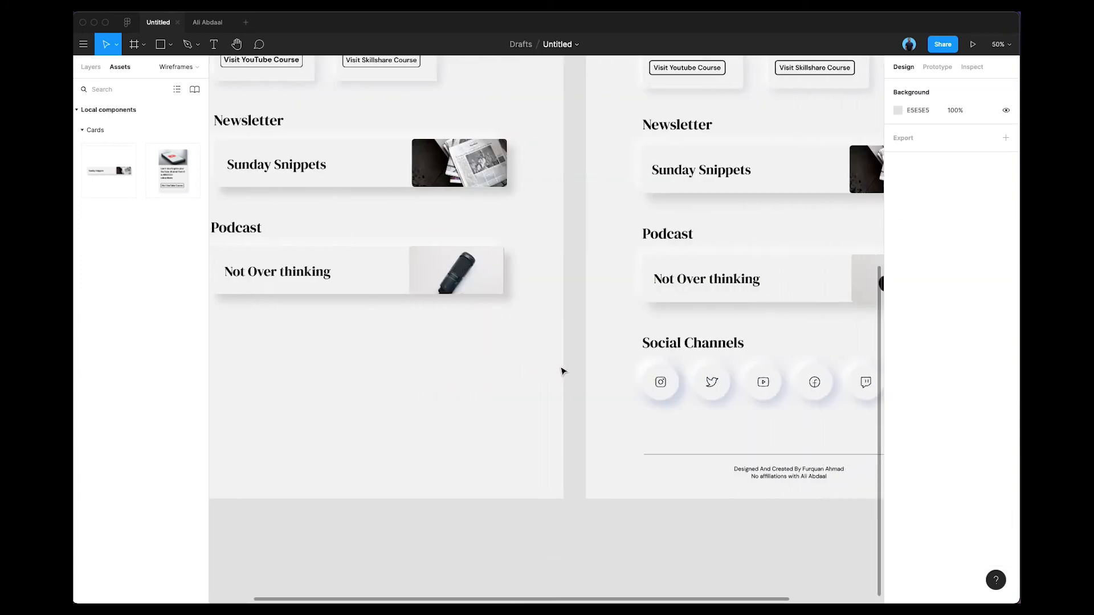
scroll(575, 359, "left", 6)
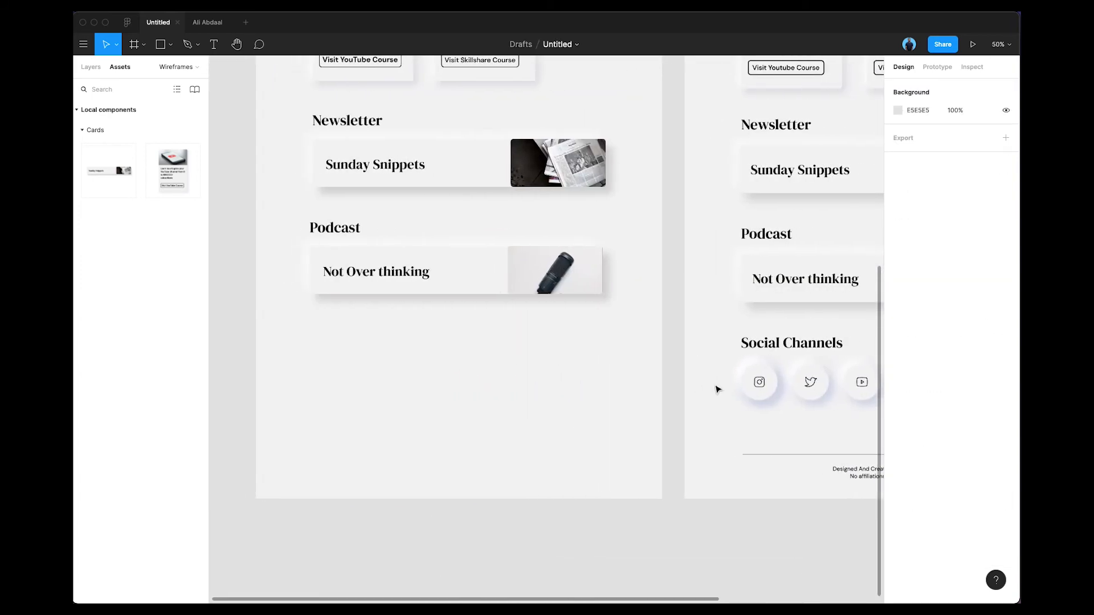
scroll(694, 382, "right", 4)
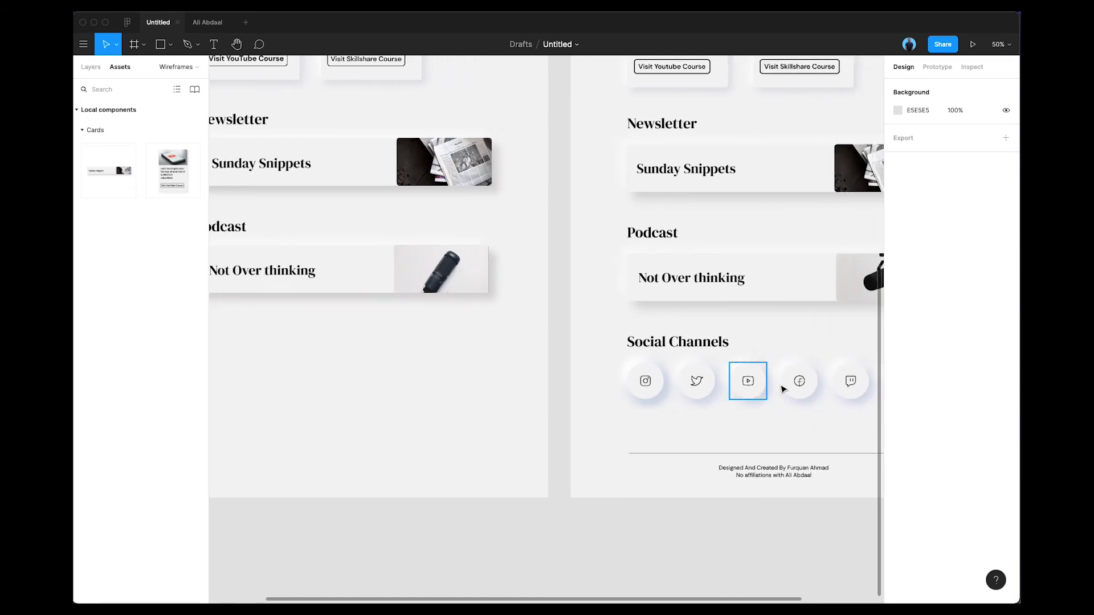
scroll(783, 389, "right", 2)
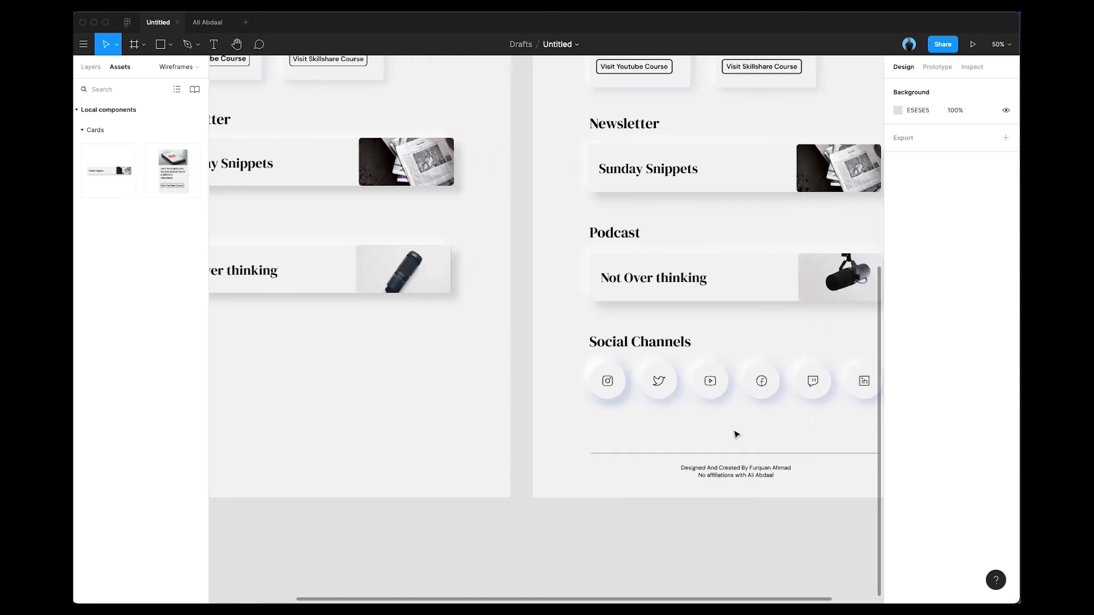
left_click(605, 376)
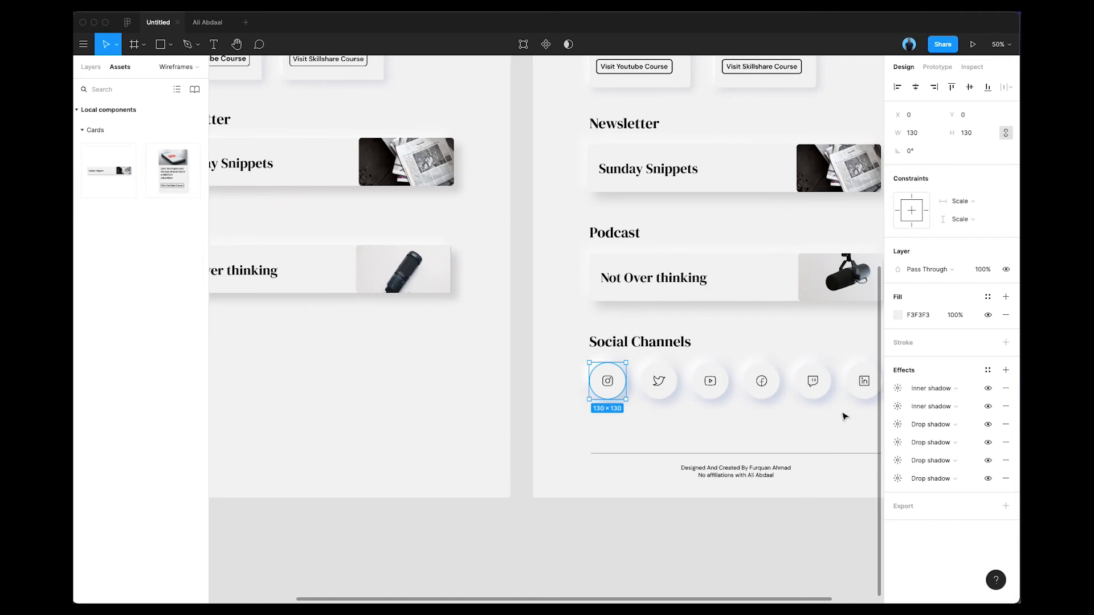
double_click(605, 386)
left_click(638, 446)
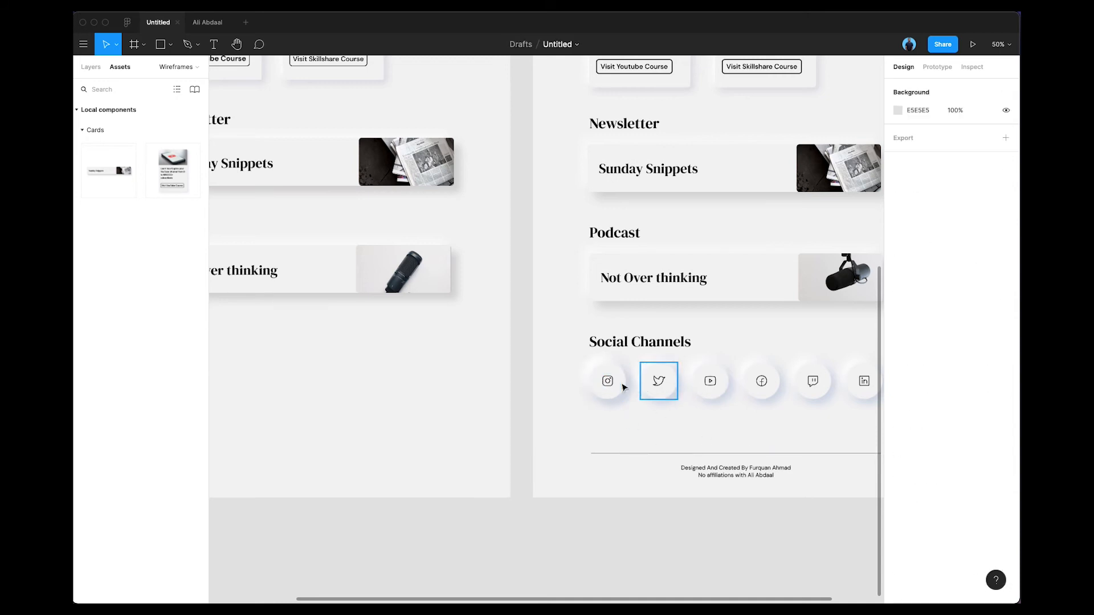
scroll(624, 388, "left", 5)
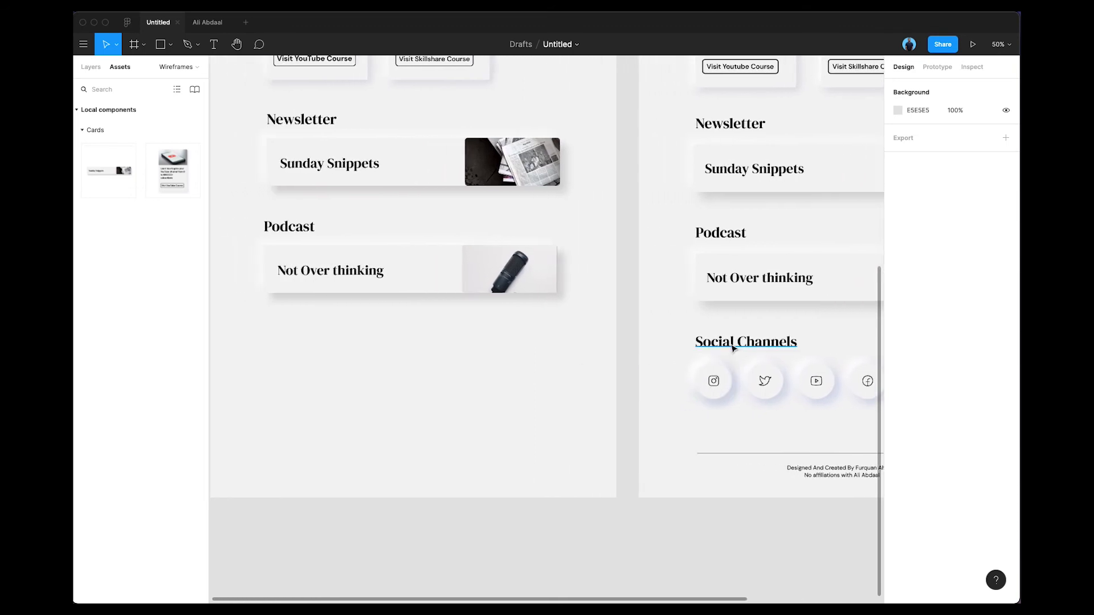
left_click(733, 348)
- Show the layout grids and nudge the Podcast heading onto the grid column
scroll(339, 315, "left", 4)
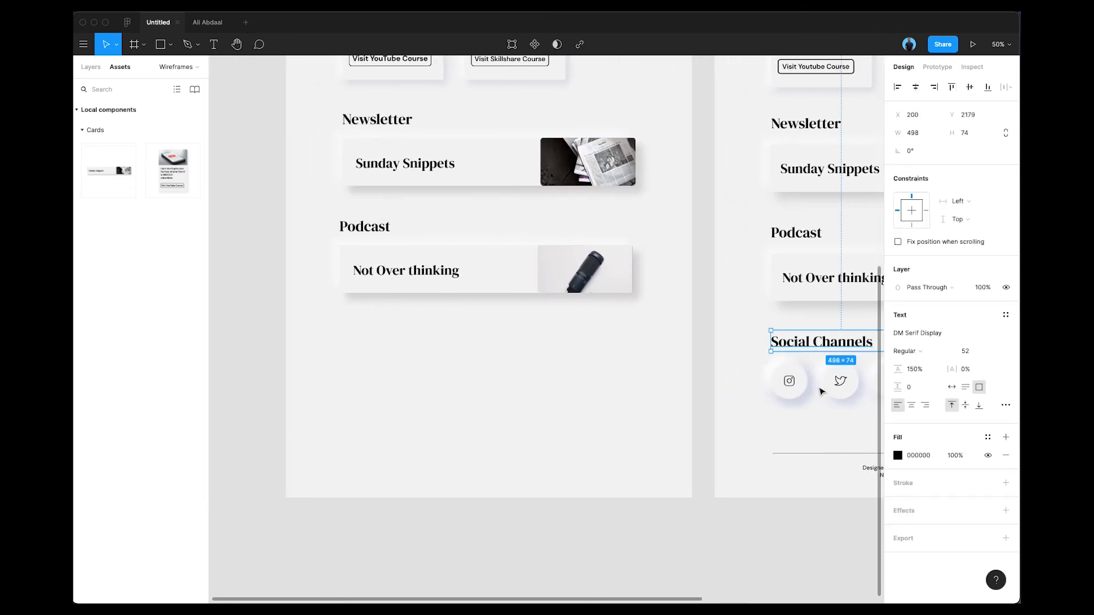
left_click(517, 402)
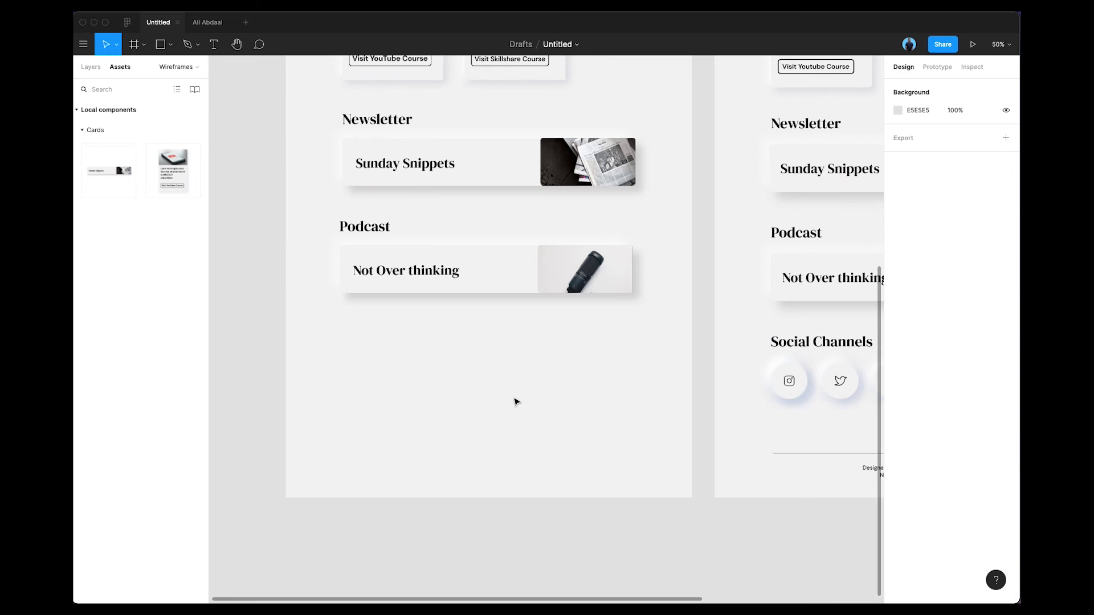
left_click(356, 234)
key("ctrl+g")
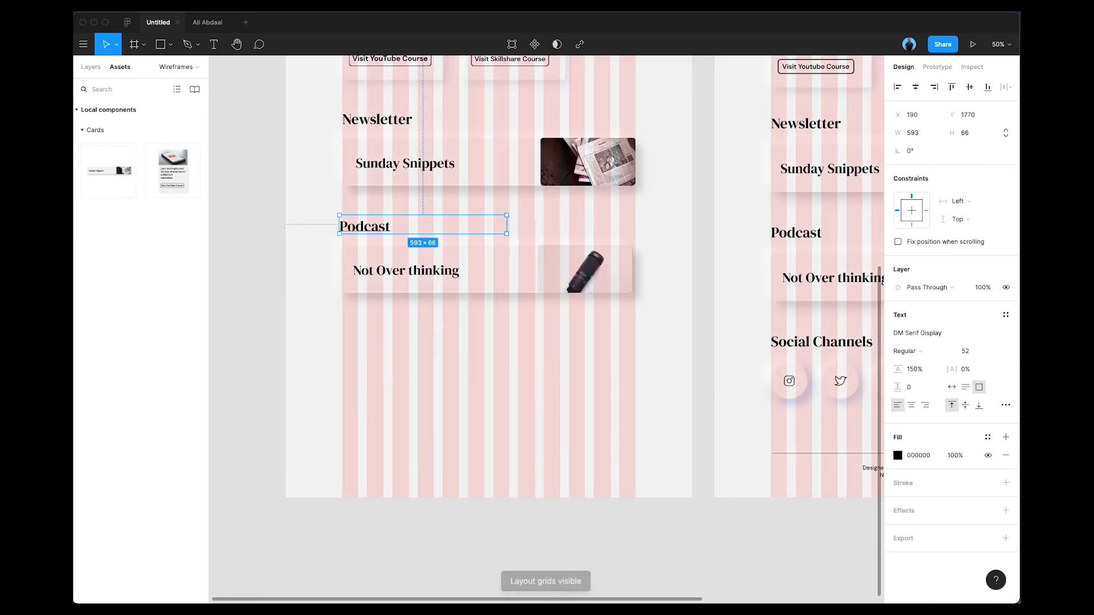
left_click_drag(355, 232, 359, 233)
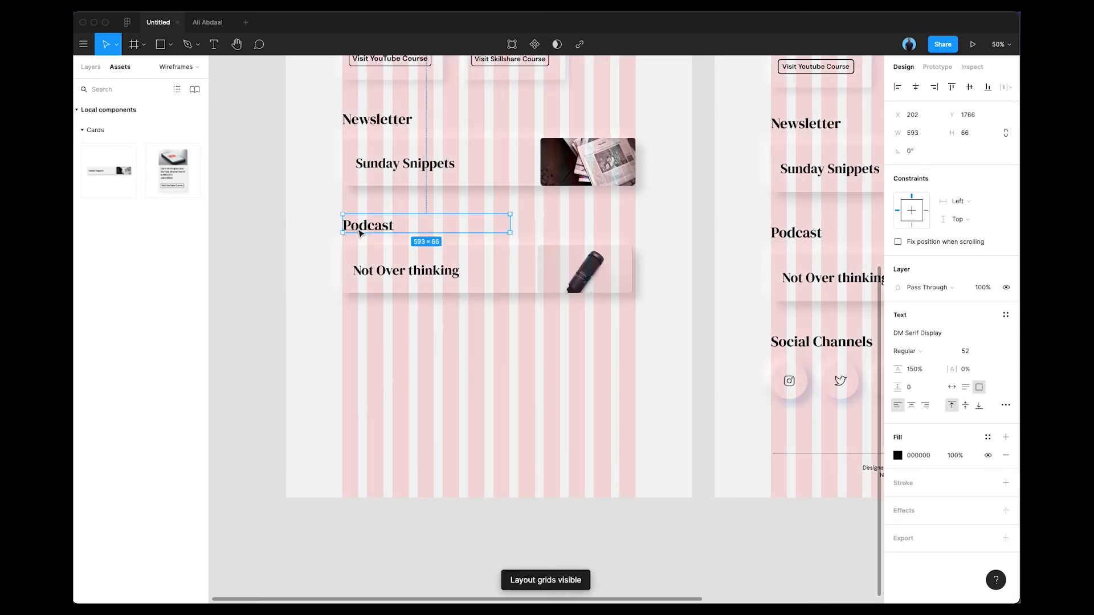
left_click(349, 114)
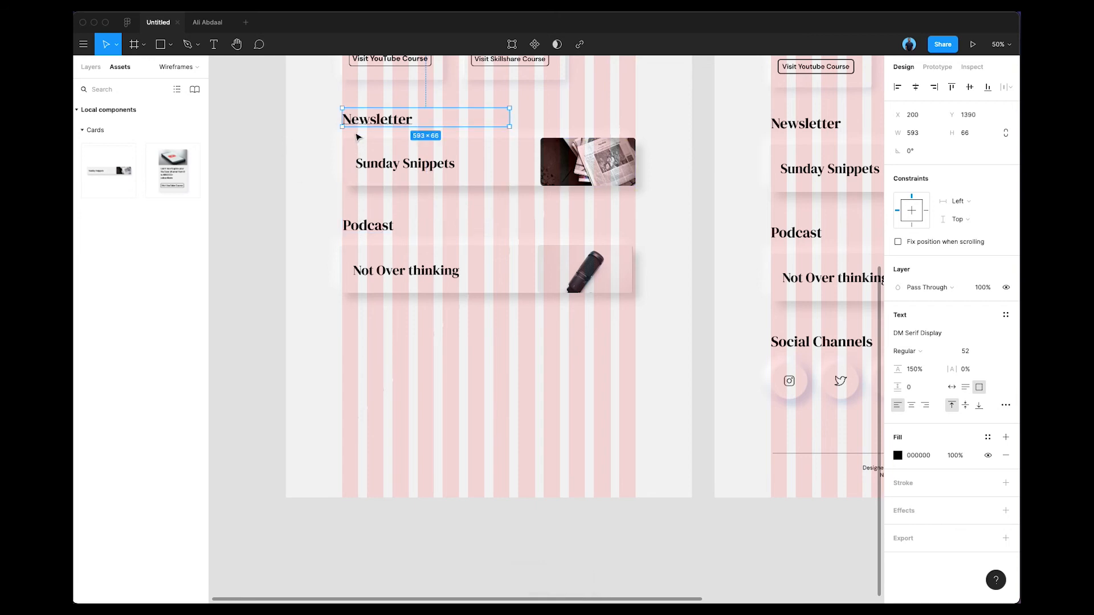
- Duplicate the Podcast heading lower down and retype it as 'Social Channels'
left_click(361, 230)
left_click_drag(362, 232, 362, 342)
double_click(361, 340)
type("Social Channels")
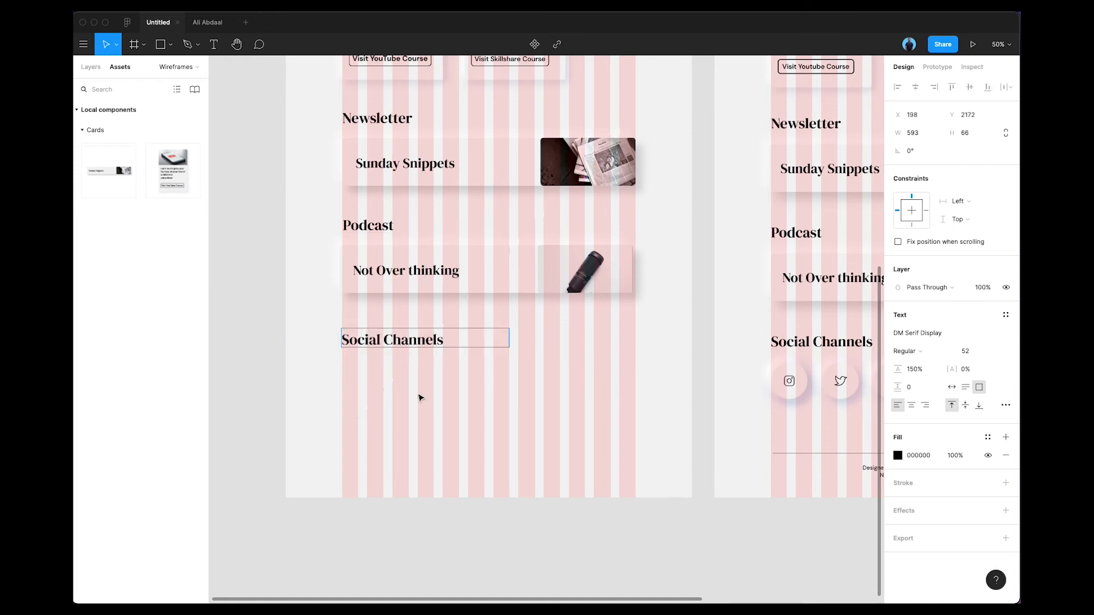
left_click(458, 405)
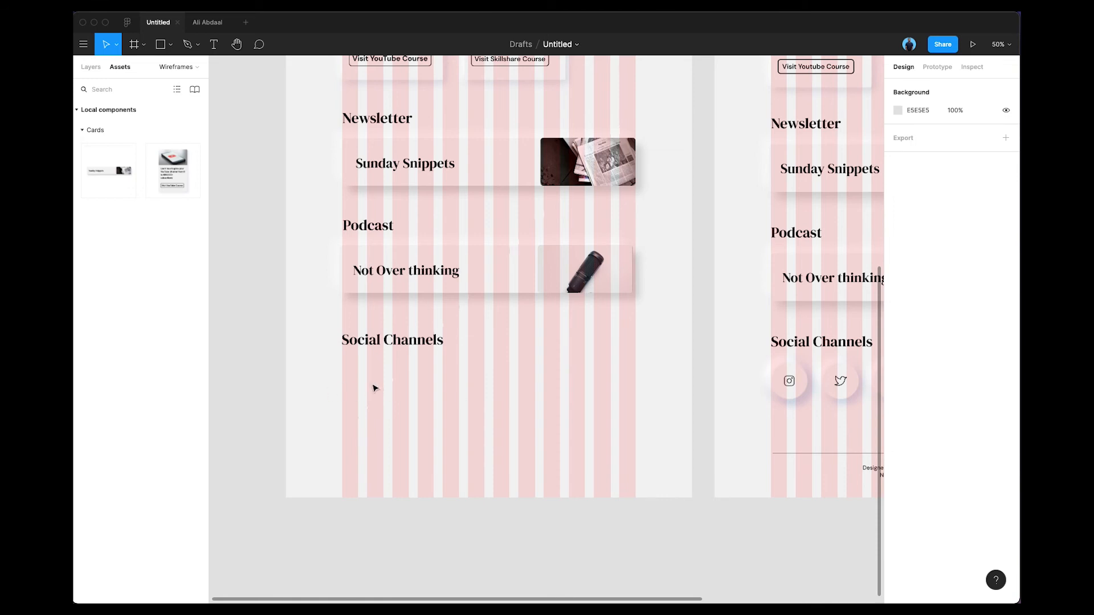
- Draw a grey circle below Social Channels and paste the Instagram logo into it
key("o")
left_click_drag(357, 376, 369, 397)
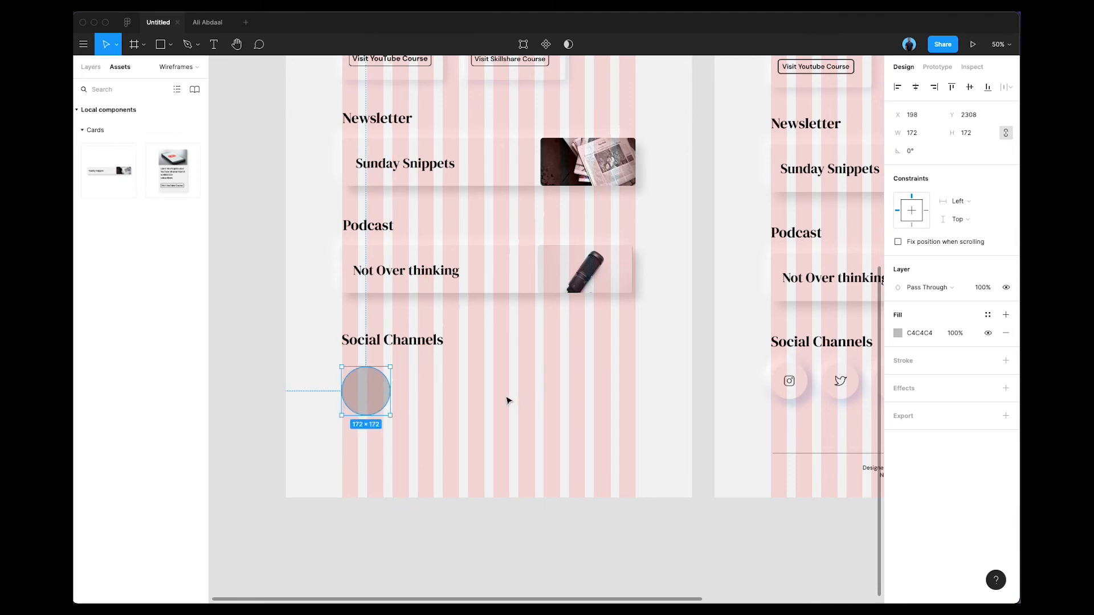
left_click(408, 409)
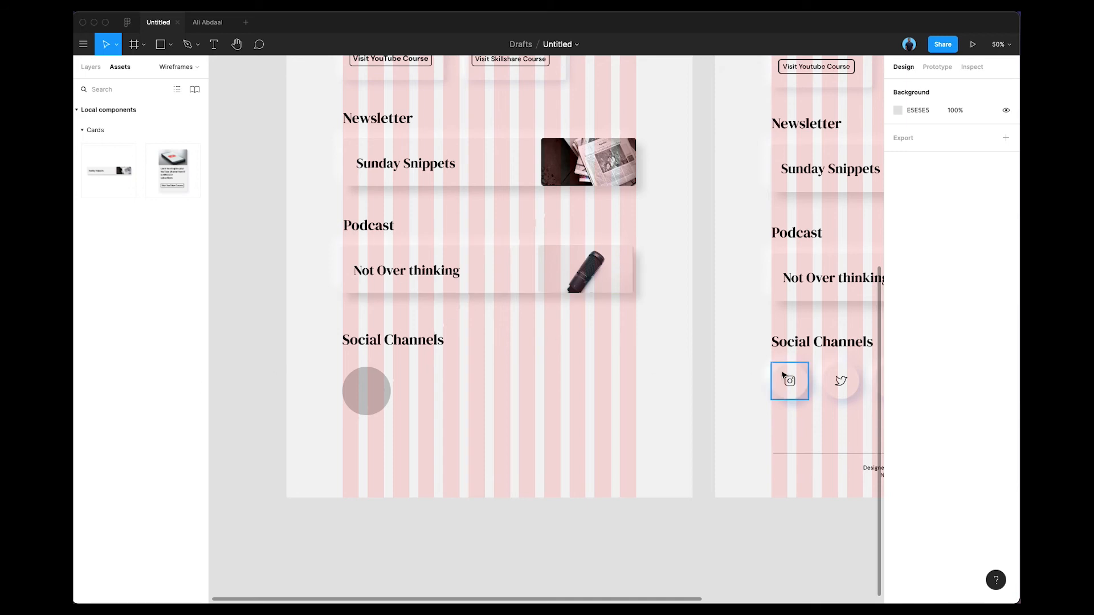
double_click(790, 386)
left_click(366, 391)
key("ctrl+v")
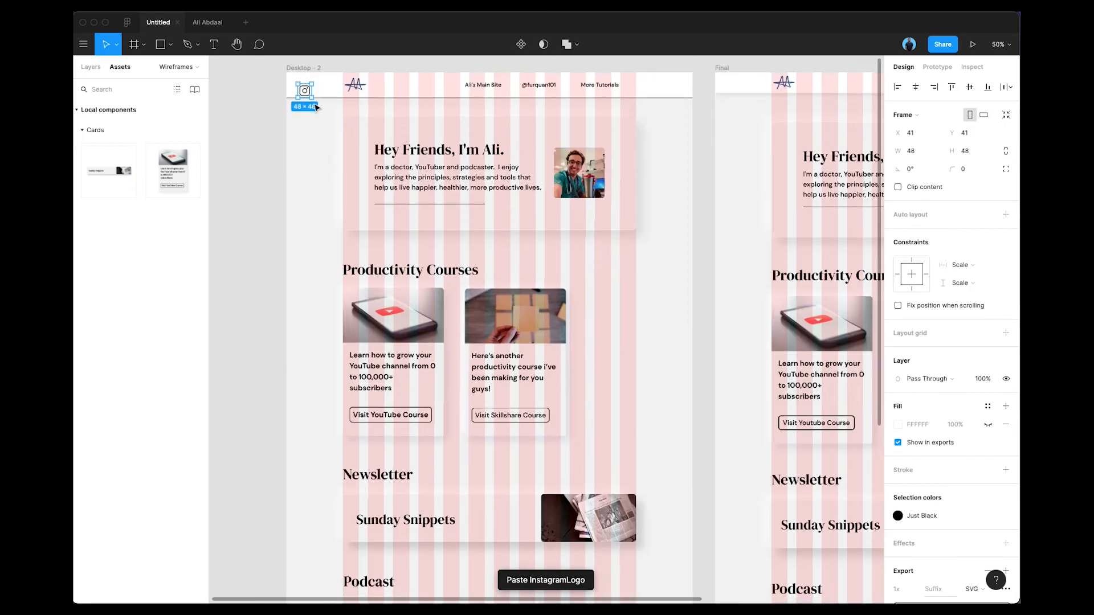
left_click_drag(304, 90, 337, 546)
scroll(334, 545, "down", 3)
scroll(332, 545, "down", 6)
left_click_drag(340, 202, 379, 407)
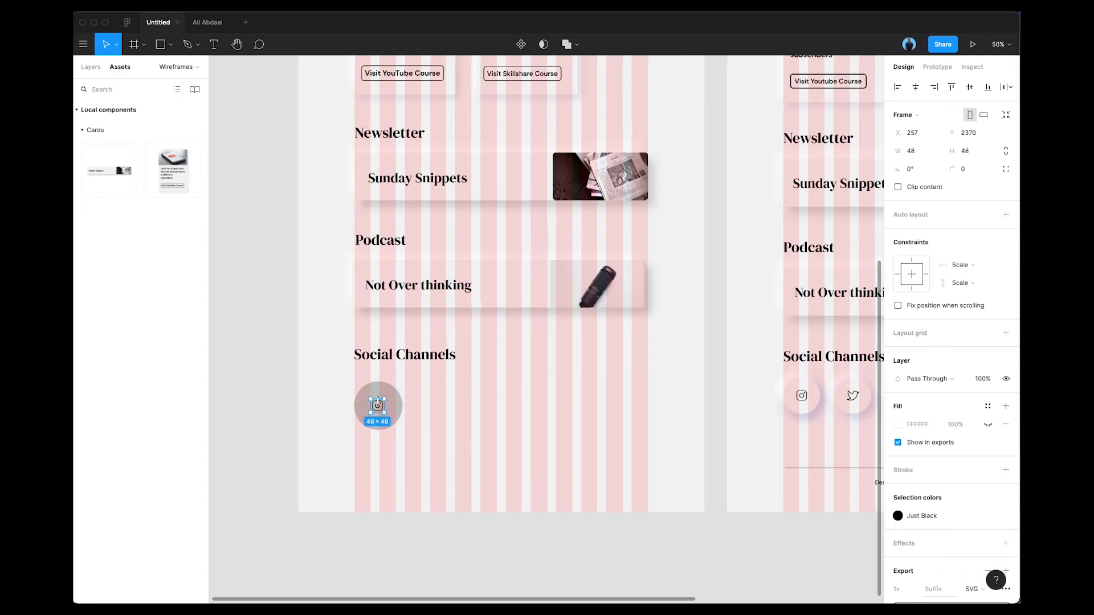
scroll(380, 406, "up", 1)
- Centre the Instagram logo horizontally and vertically in the circle, then hide the layout grids
left_click(91, 67)
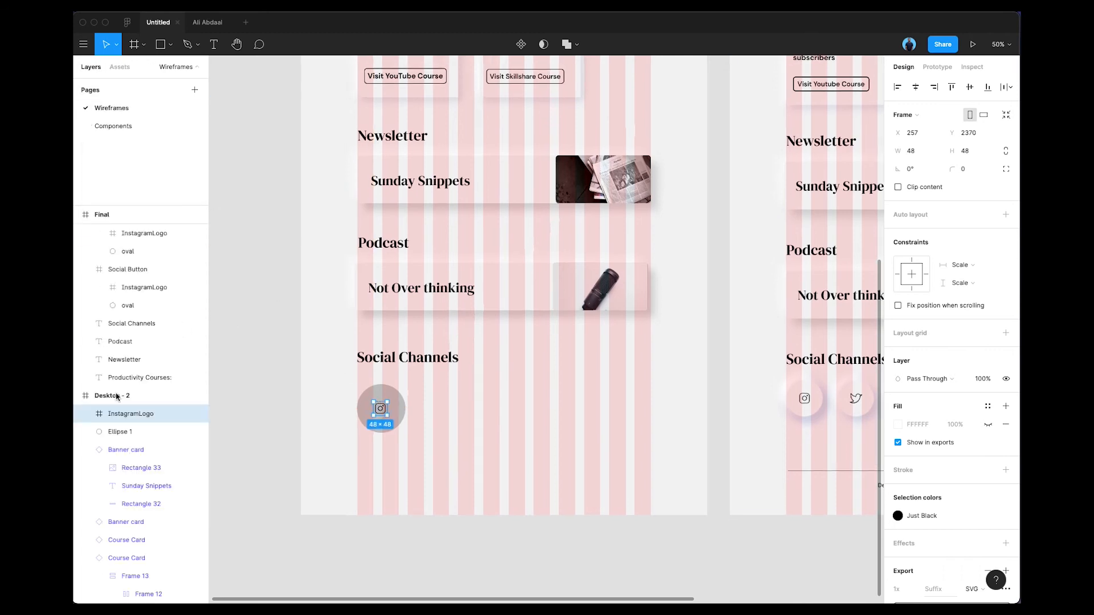
left_click(119, 434)
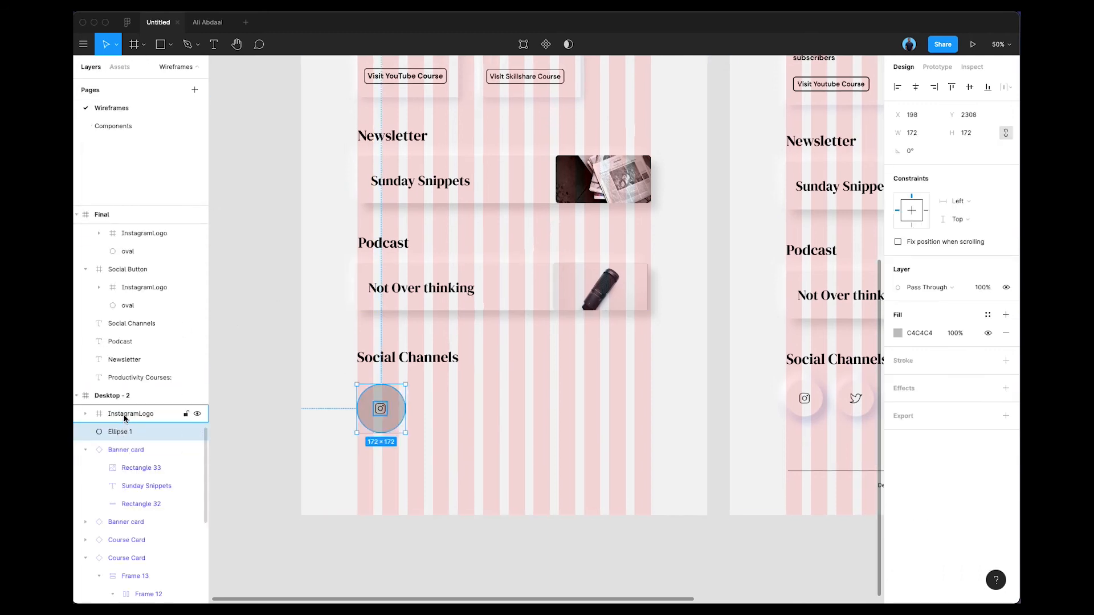
left_click(128, 414, "shift")
left_click(915, 87)
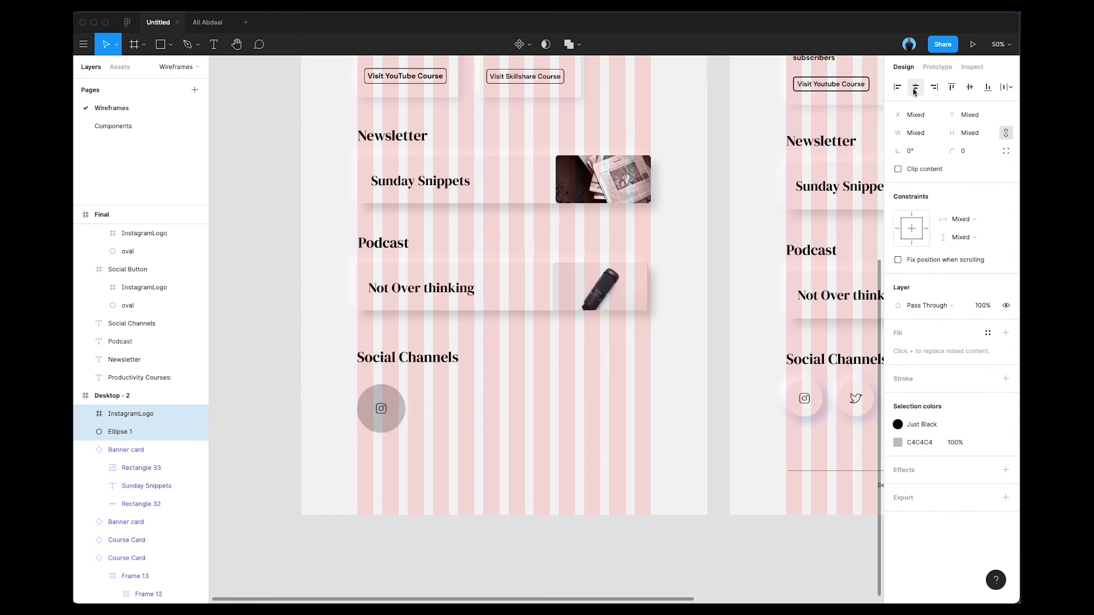
left_click(969, 87)
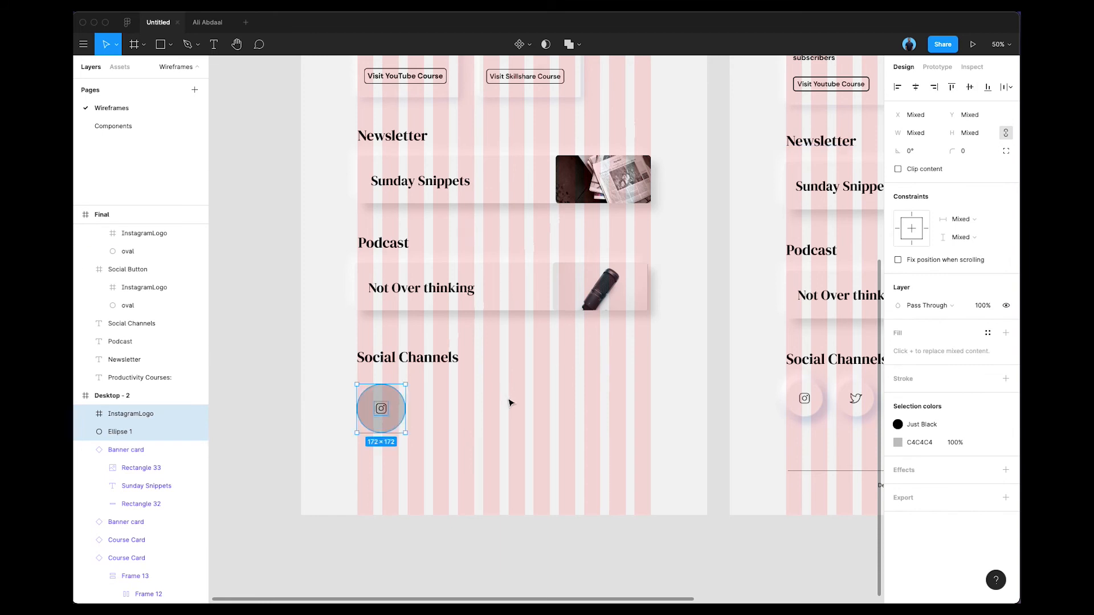
left_click(543, 412)
left_click(385, 411)
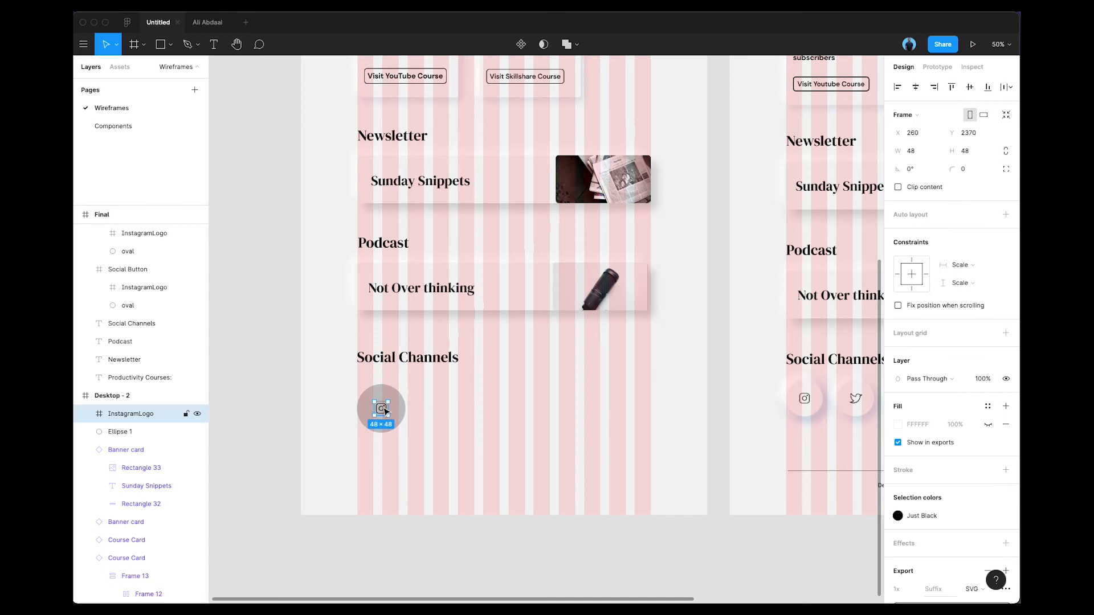
left_click(422, 413)
scroll(530, 420, "right", 2)
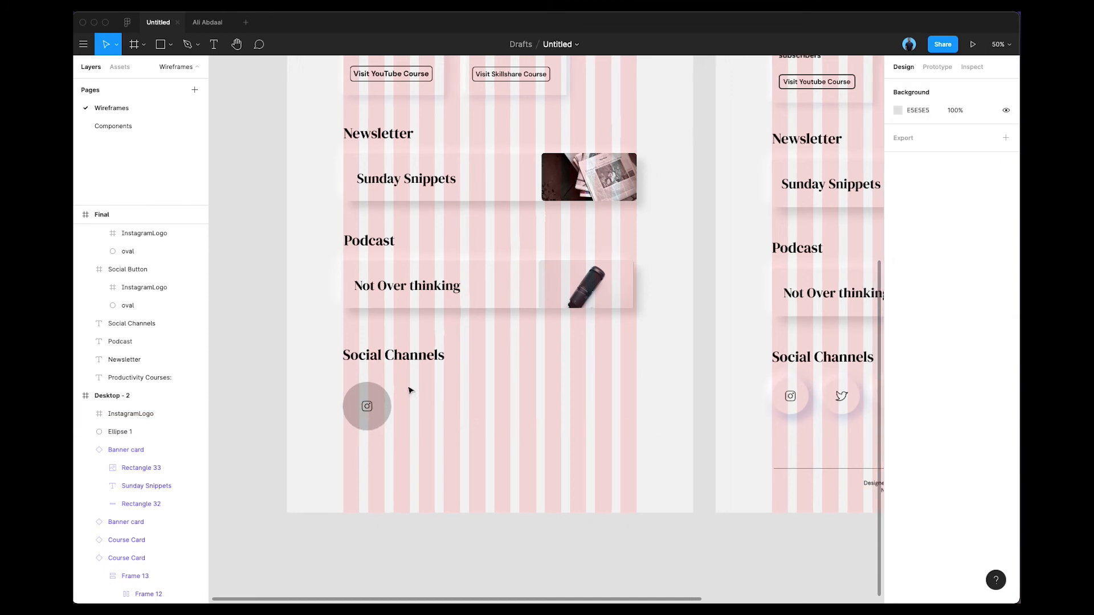
key("ctrl+g")
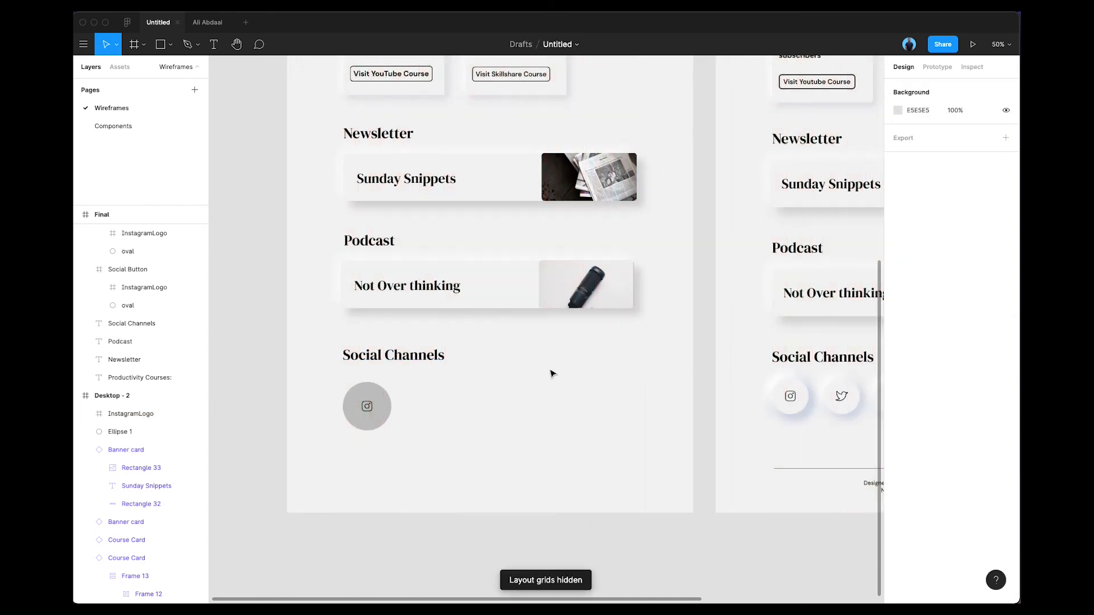
scroll(554, 376, "right", 4)
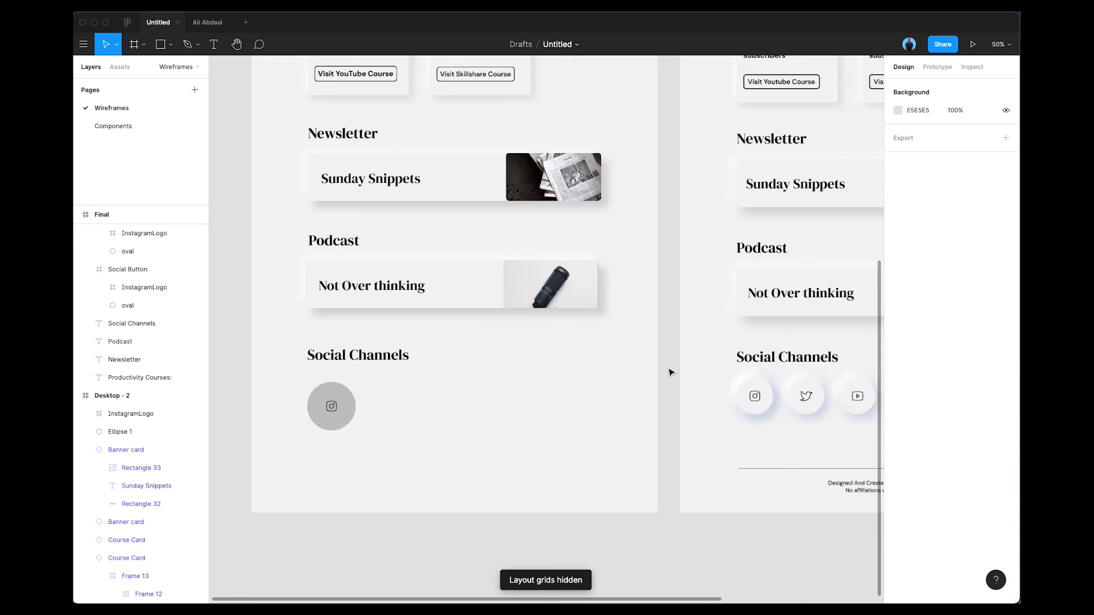
- Resize the grey circle to 130 × 130 to match the reference Instagram button
left_click(749, 395)
left_click(759, 383)
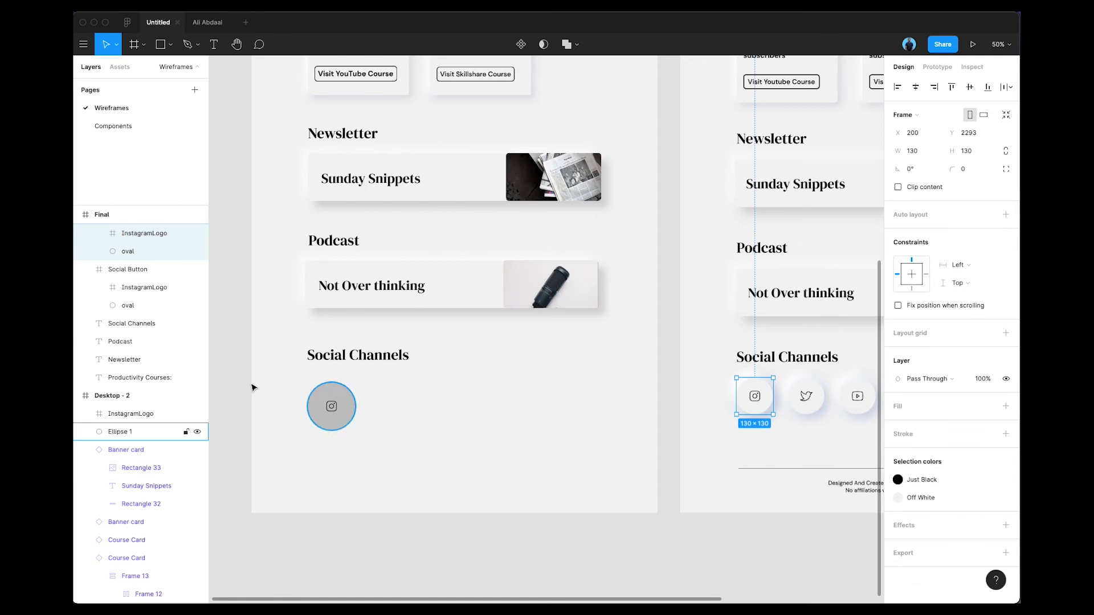
left_click(332, 375)
left_click(333, 390)
left_click(932, 135)
key("Tab")
type("130")
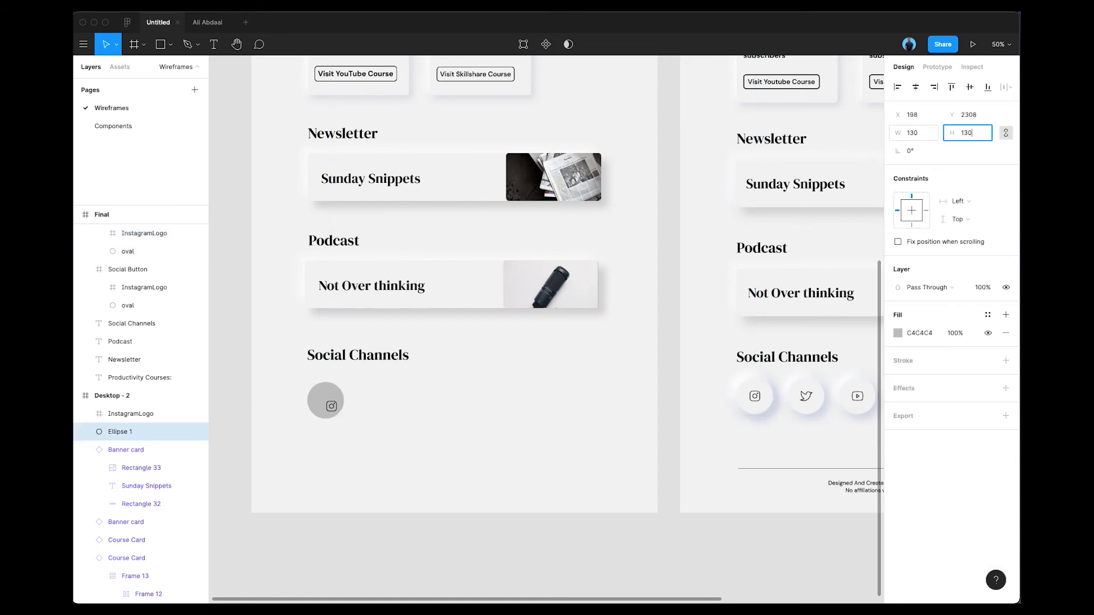
left_click(332, 406, "shift")
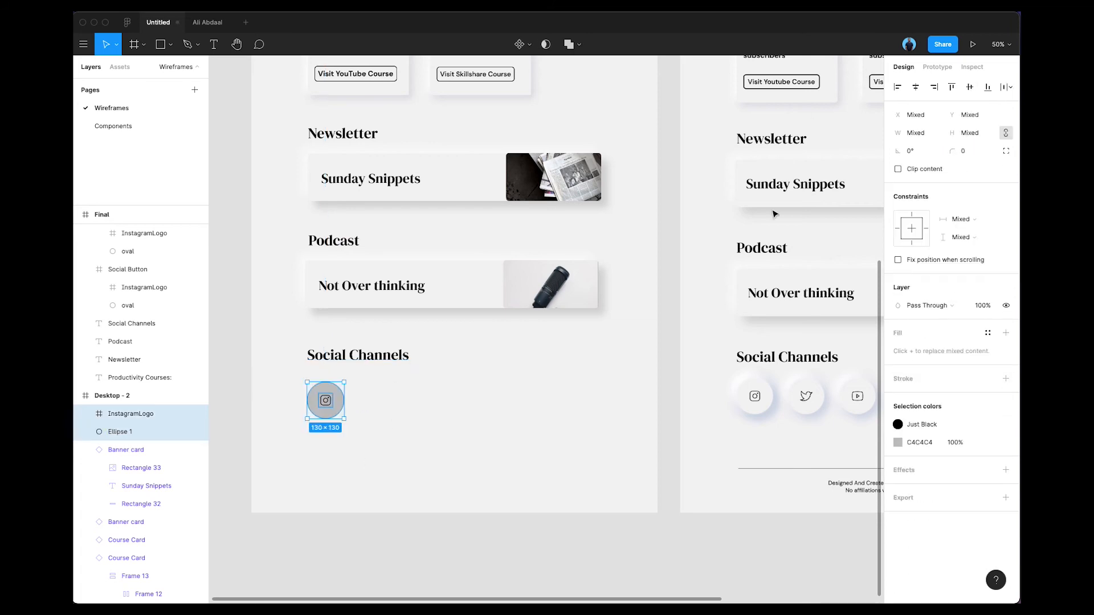
left_click(427, 458)
left_click(313, 399)
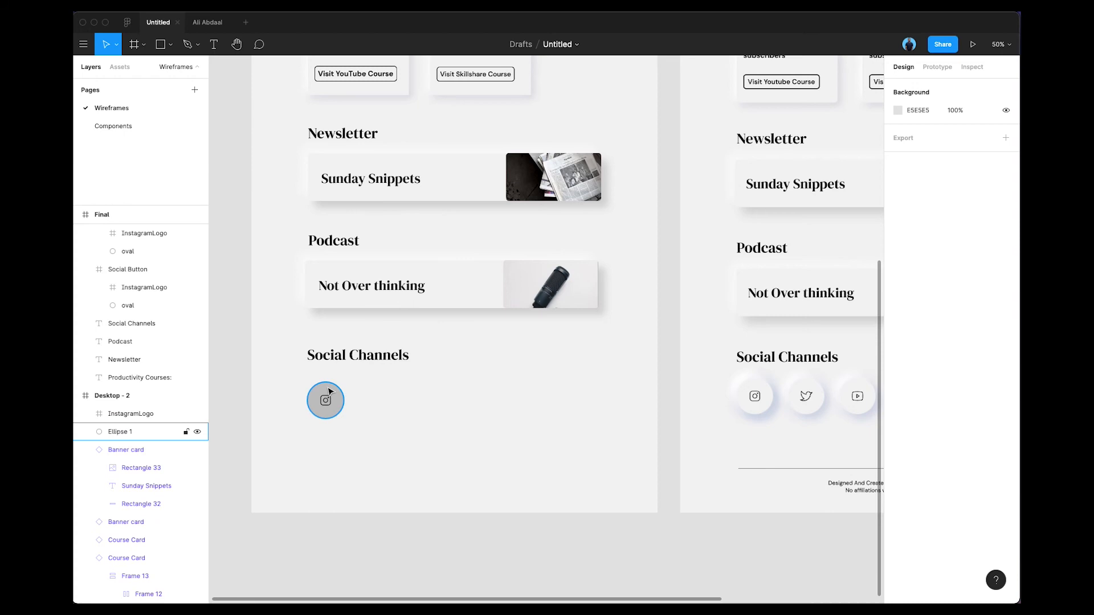
- Fill the circle with the reference button's light grey F3F3F3
left_click(897, 334)
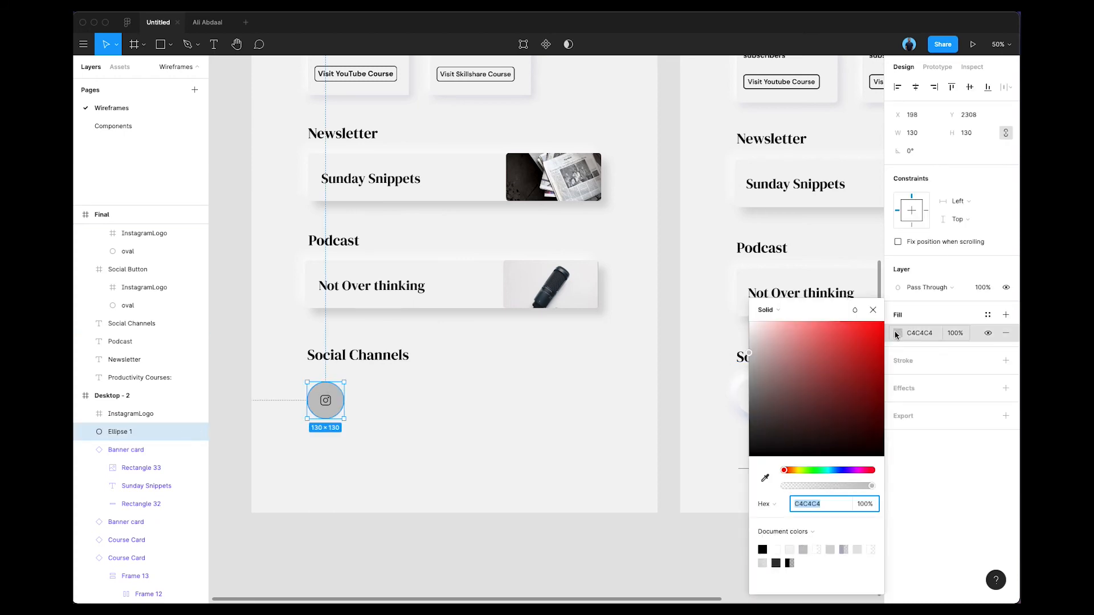
left_click(765, 477)
scroll(722, 391, "right", 2)
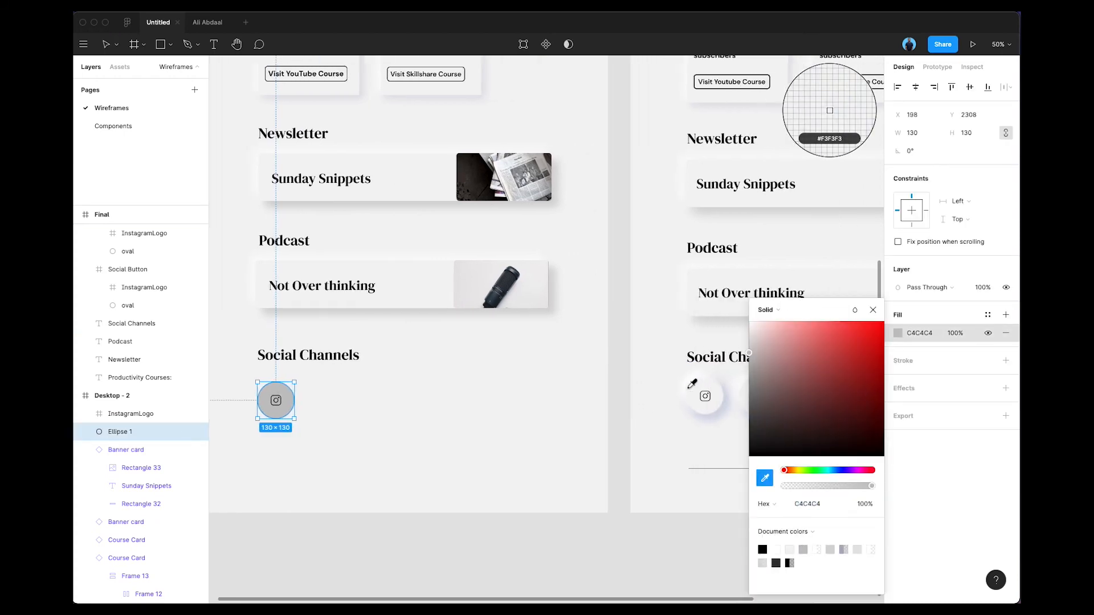
left_click(700, 385)
left_click(439, 384)
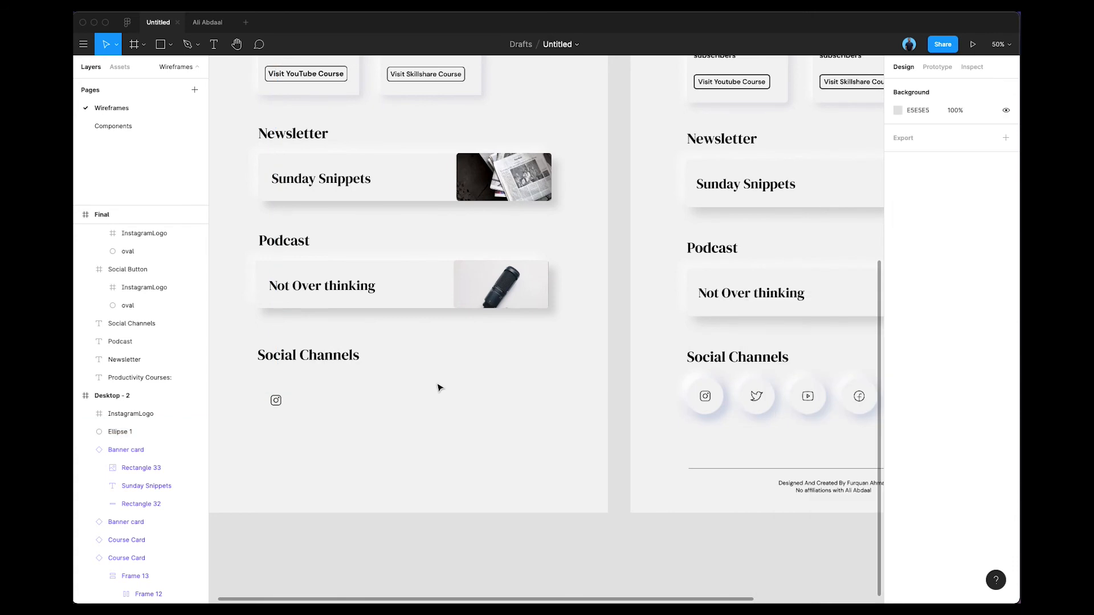
left_click(288, 390)
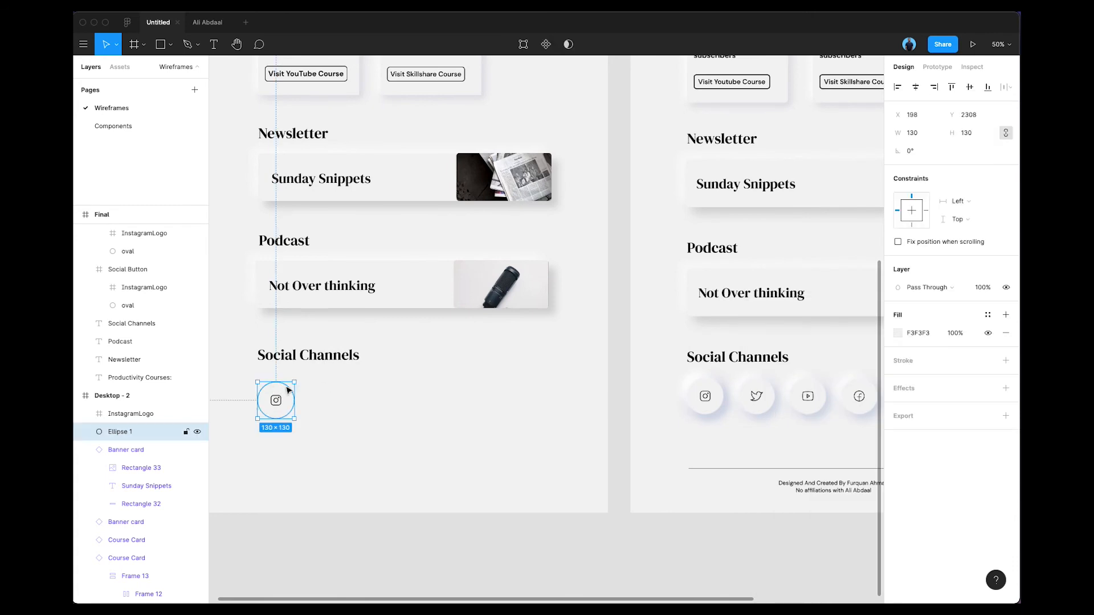
- Add three drop shadows to the circle
left_click(1006, 388)
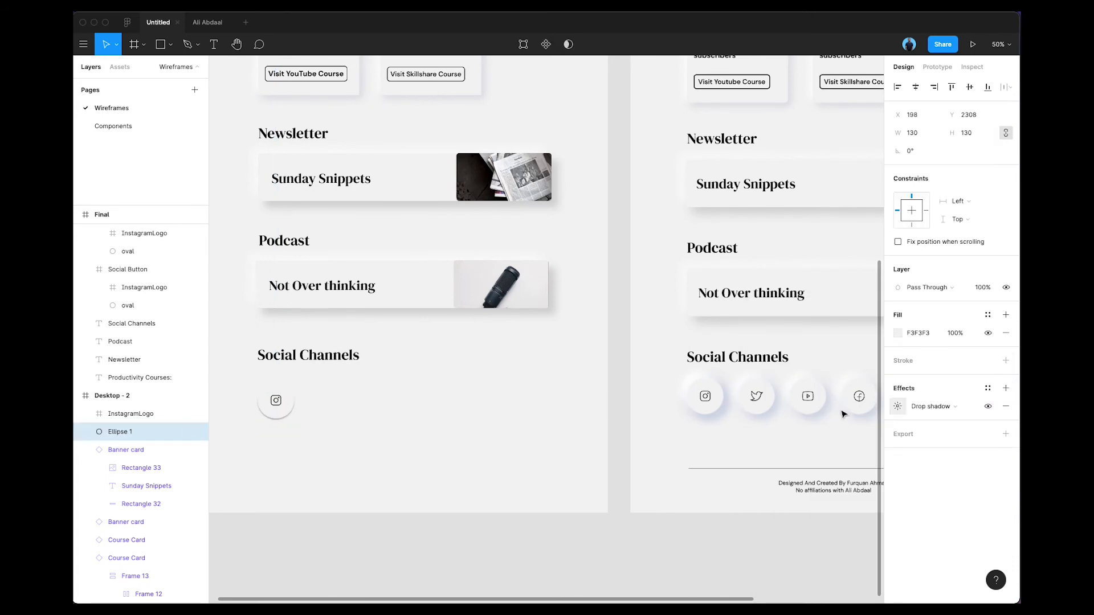
left_click(1005, 388)
left_click(1005, 388)
left_click(1006, 388)
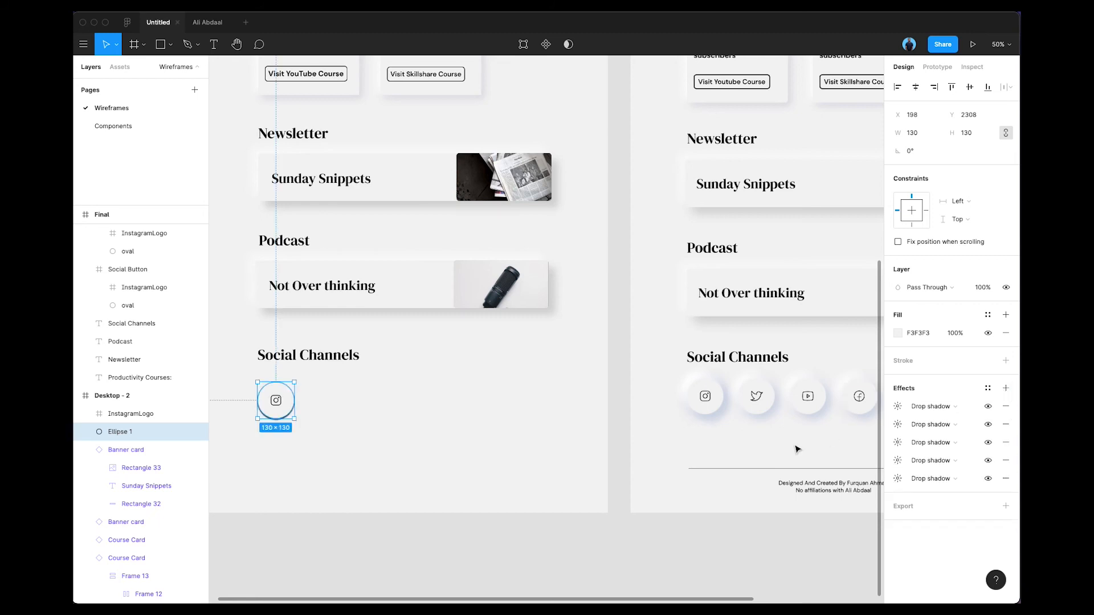
left_click(516, 422)
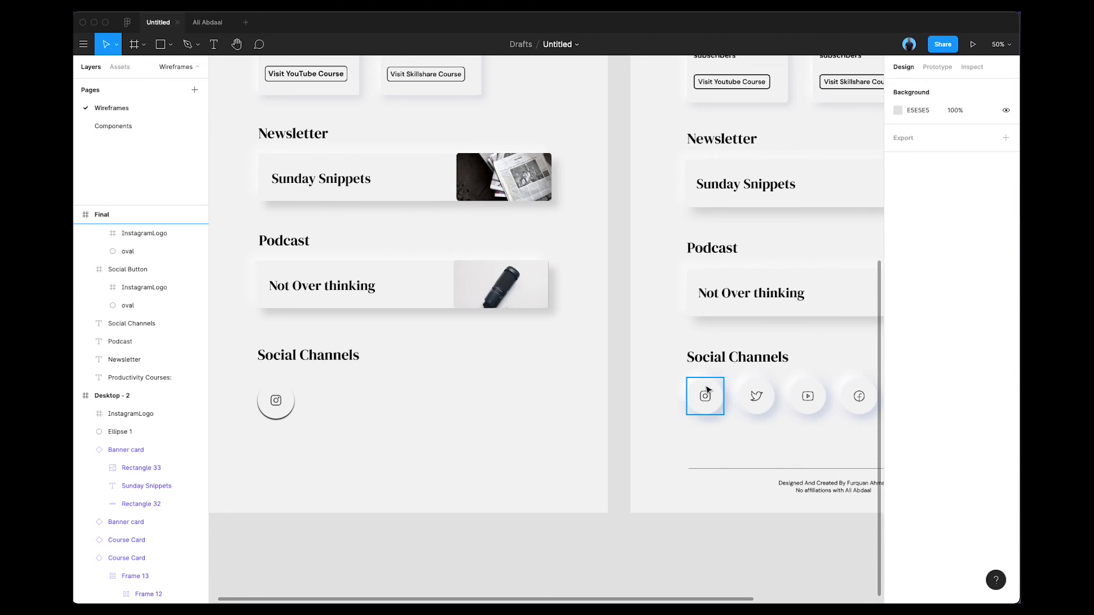
- Review the reference Instagram oval's inner and drop shadow settings
double_click(706, 393)
left_click(898, 388)
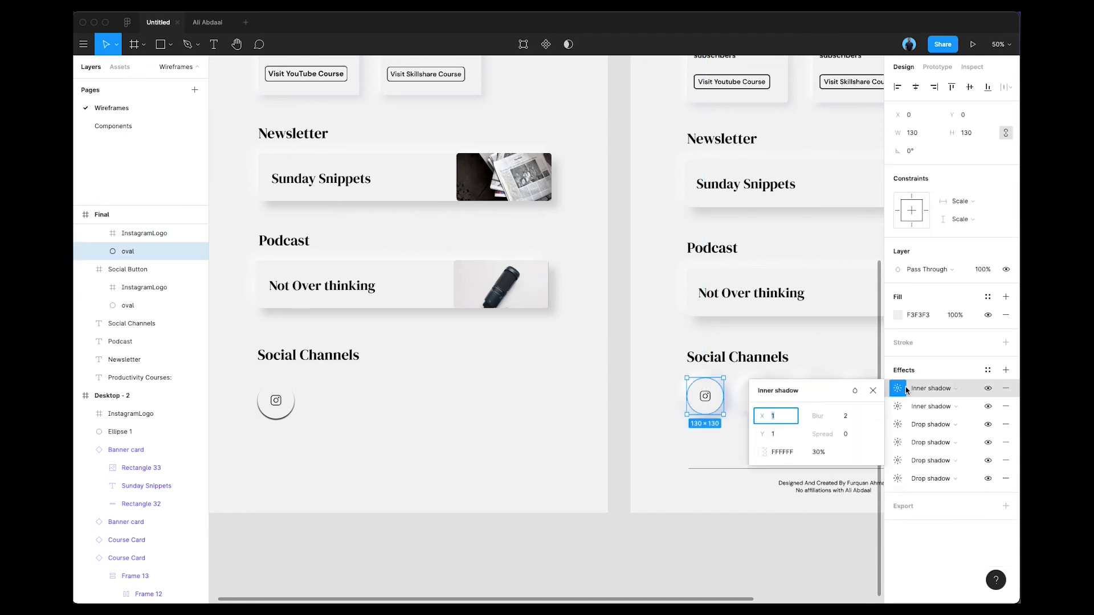
left_click(897, 406)
left_click(898, 425)
left_click(898, 442)
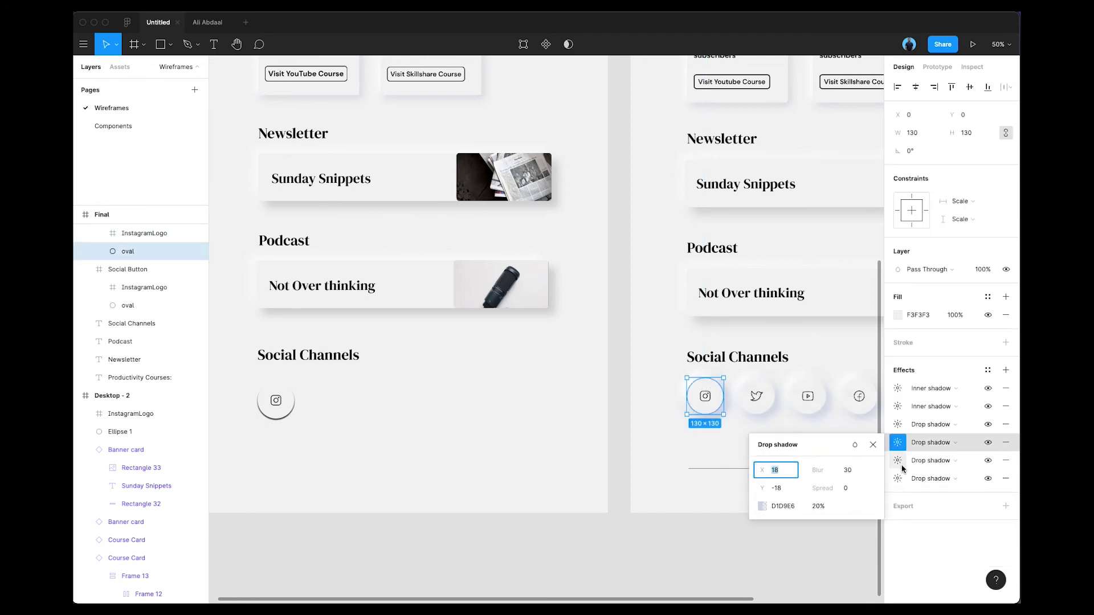
left_click(898, 461)
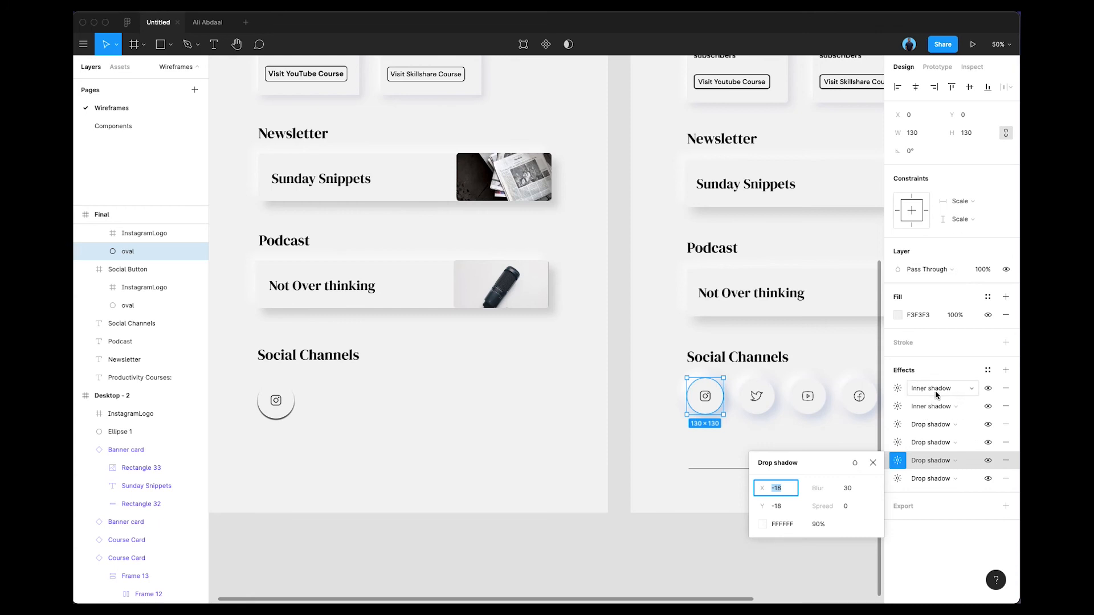
left_click(897, 407)
left_click(898, 424)
left_click(898, 442)
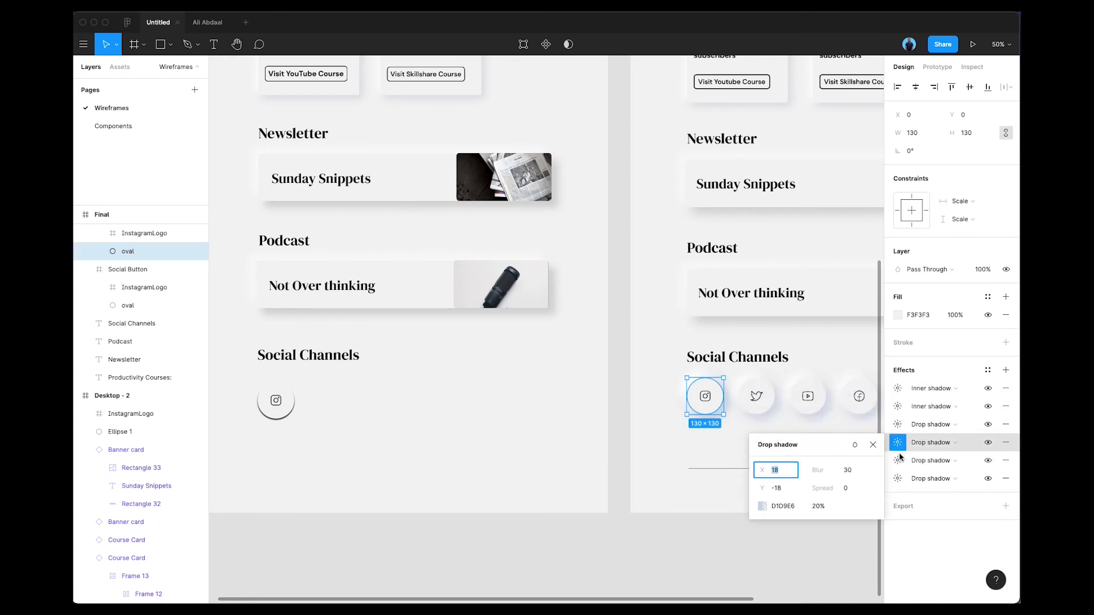
left_click(898, 461)
left_click(898, 478)
left_click(898, 388)
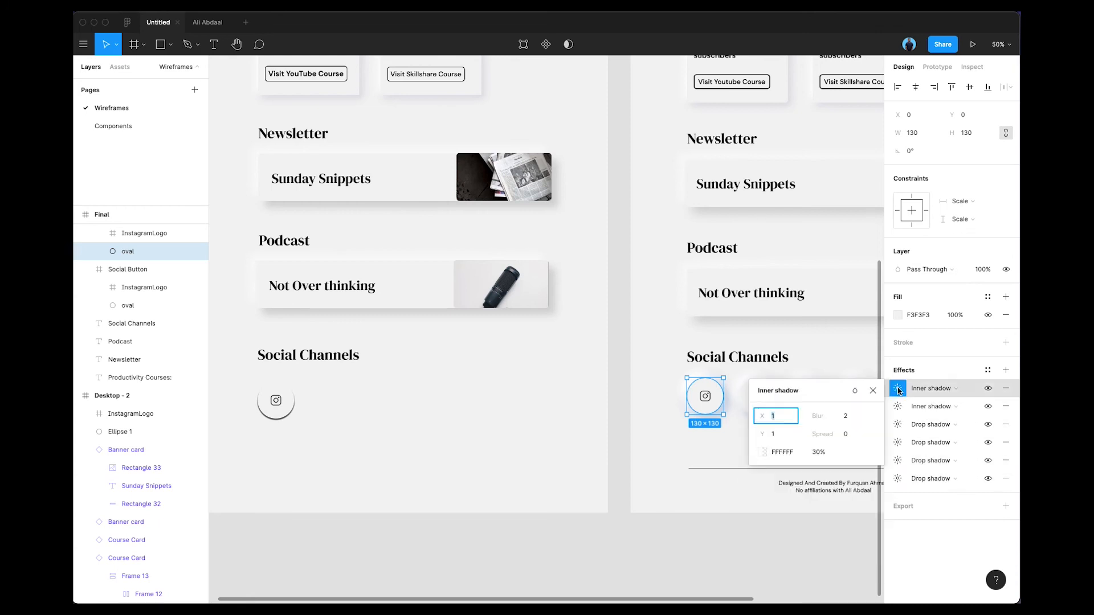
left_click(574, 431)
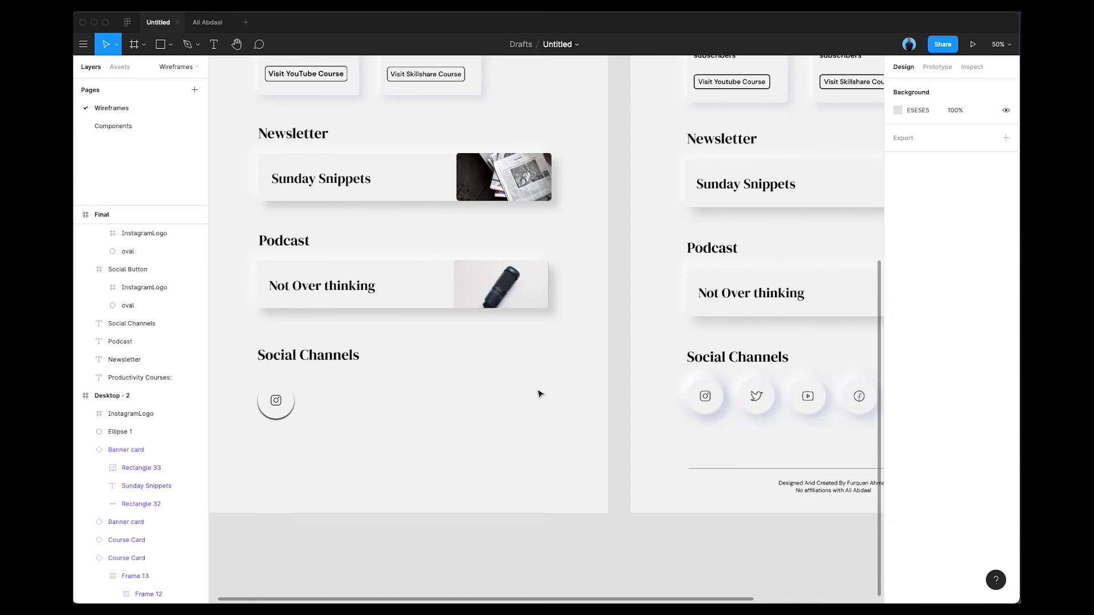
scroll(369, 391, "left", 2)
left_click(305, 388)
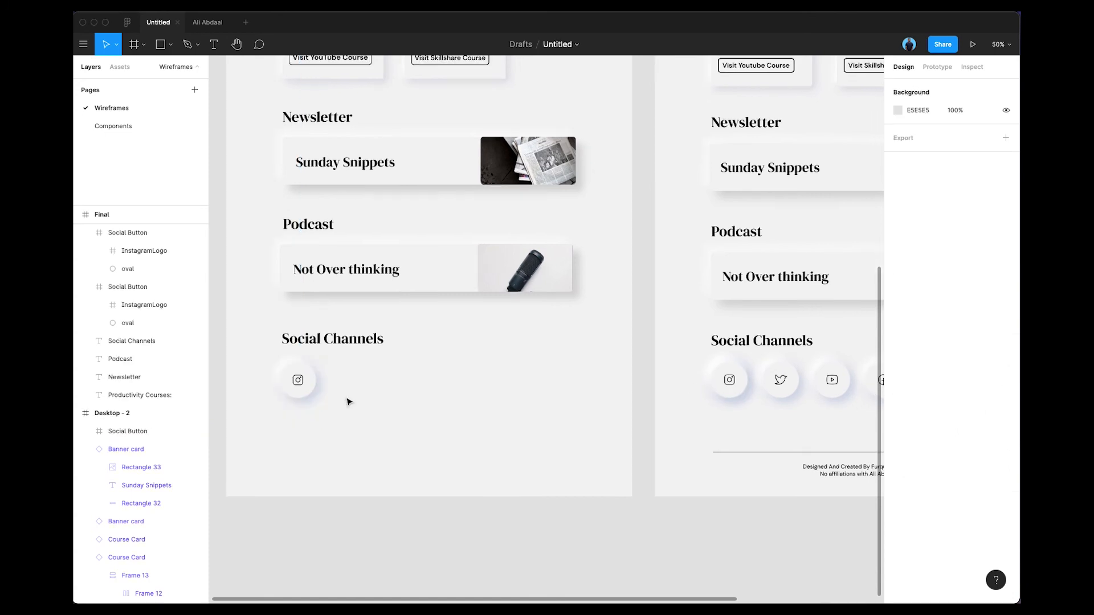
- Inspect the finished design's Sunday Snippets and Podcast banners and its Instagram and Twitter buttons
scroll(354, 399, "up", 3)
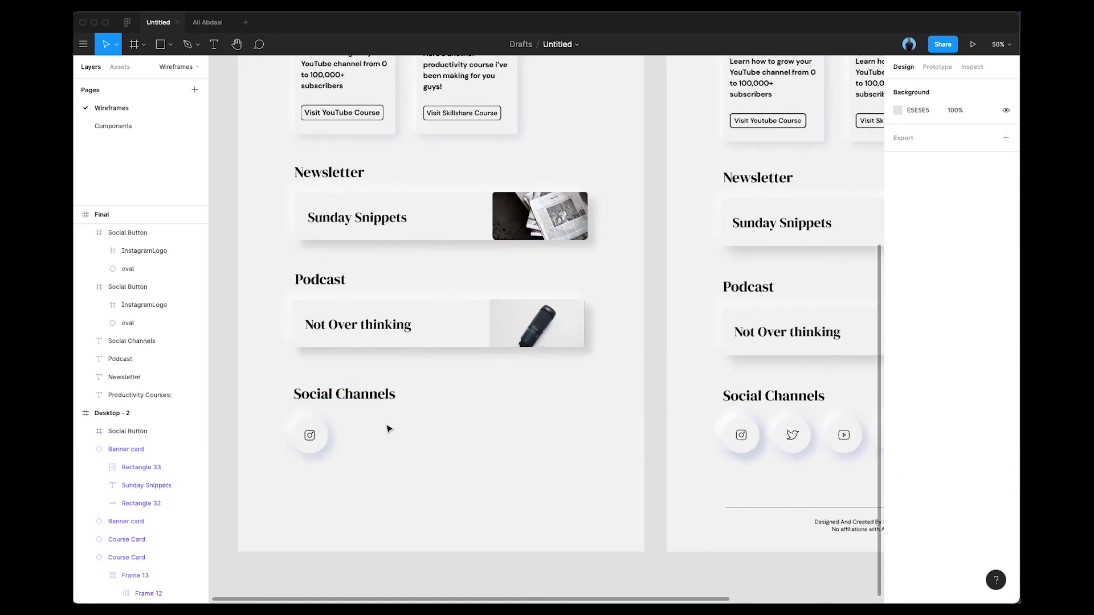
scroll(387, 429, "down", 6)
left_click(311, 309)
scroll(437, 310, "right", 4)
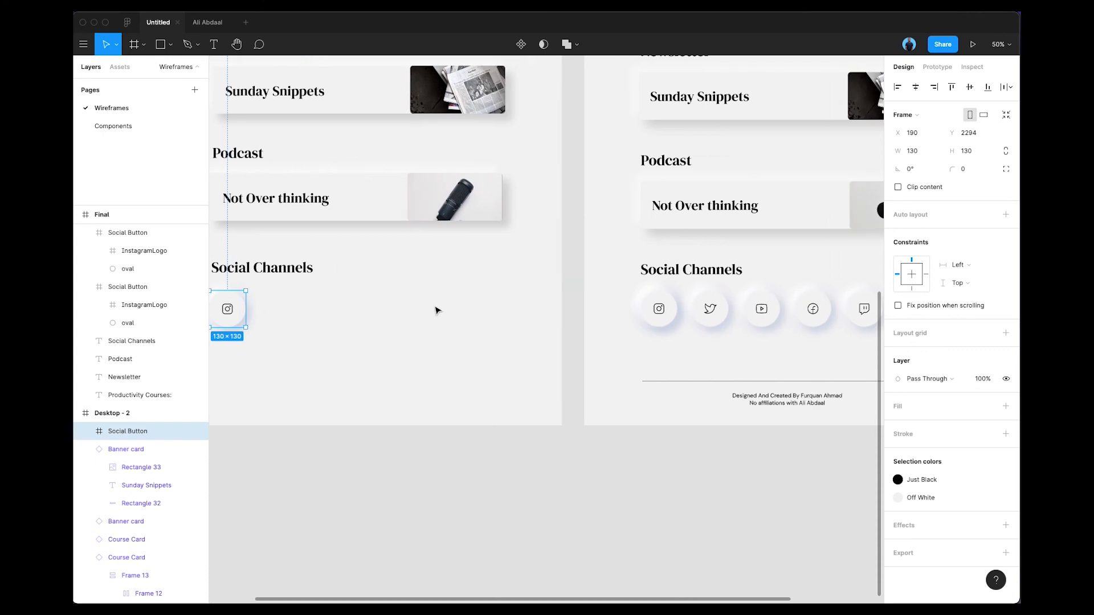
scroll(570, 330, "right", 5)
scroll(564, 320, "up", 3)
left_click(509, 208)
left_click(529, 358)
left_click(516, 313)
left_click(416, 423)
left_click(488, 422)
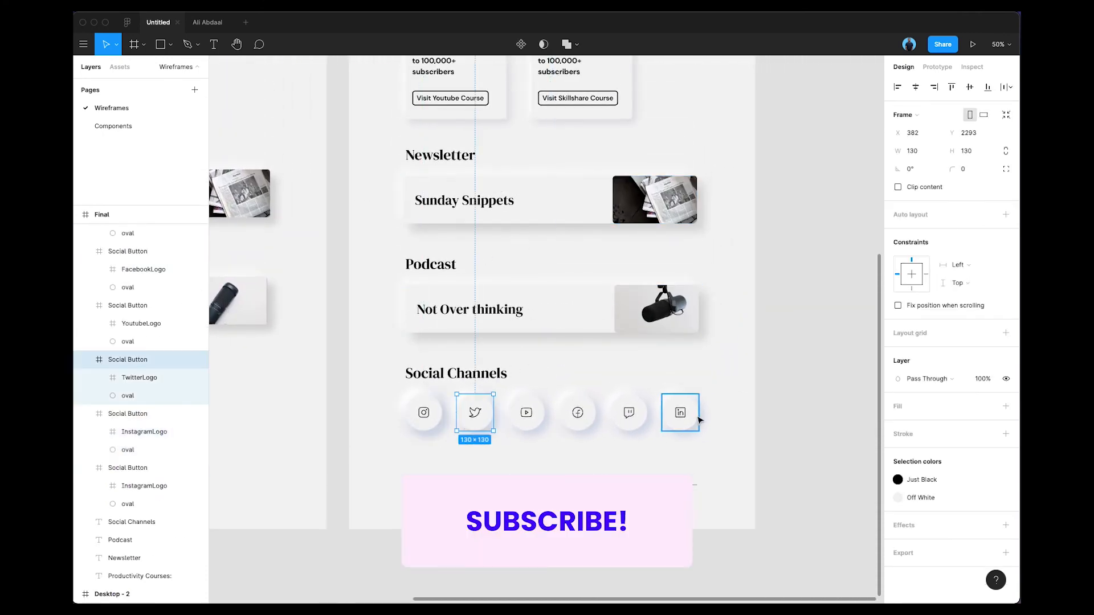
- Cut the Instagram button out of the left wireframe
scroll(554, 422, "left", 2)
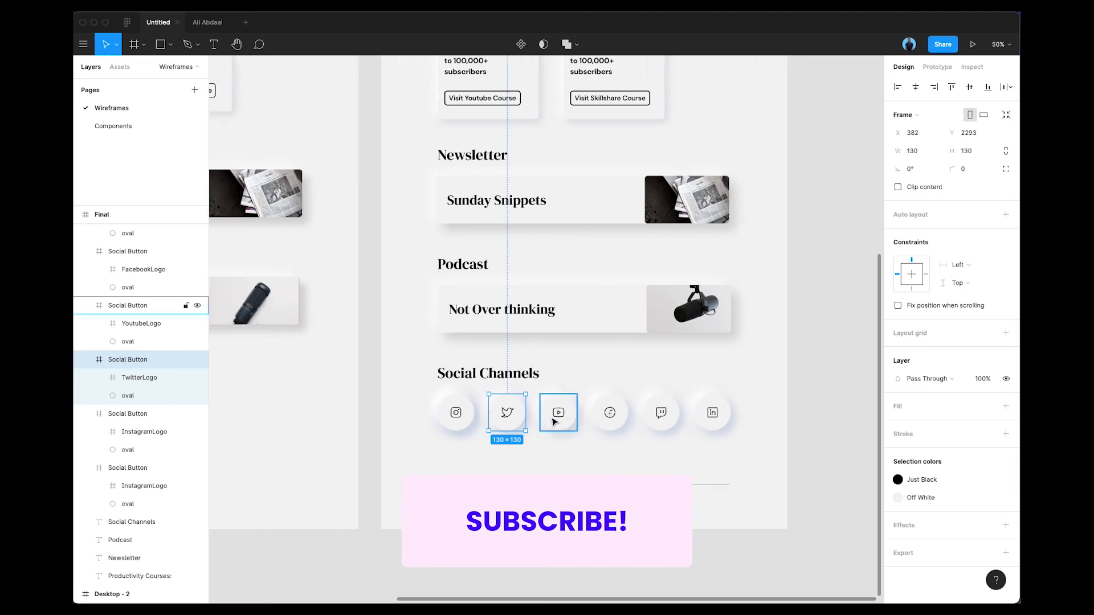
scroll(554, 421, "left", 5)
scroll(569, 425, "up", 4)
scroll(612, 431, "down", 4)
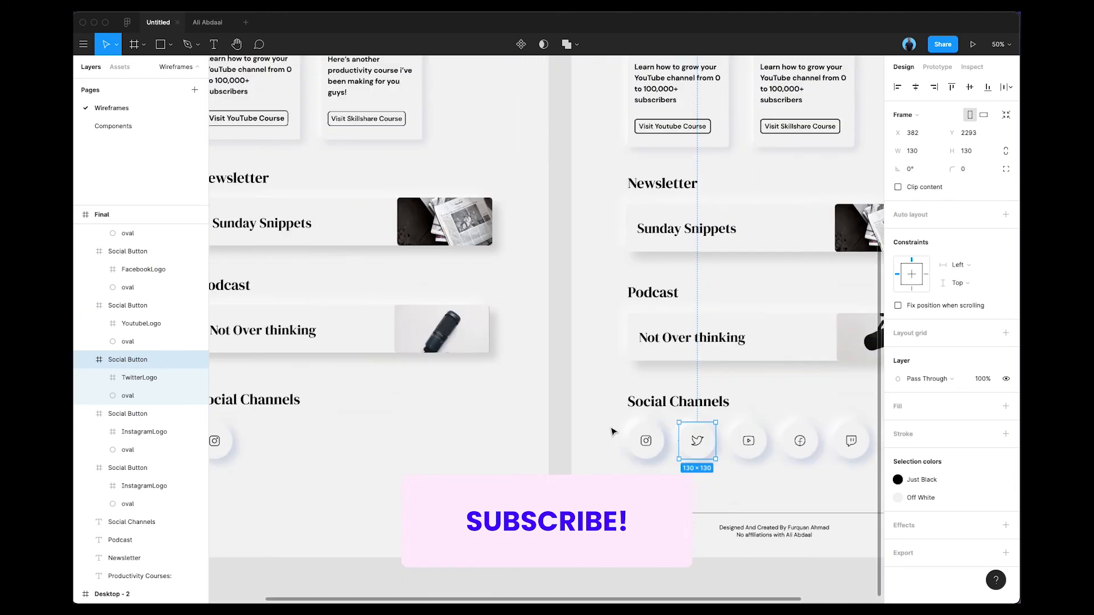
scroll(612, 431, "left", 5)
scroll(612, 431, "down", 3)
scroll(427, 359, "up", 2)
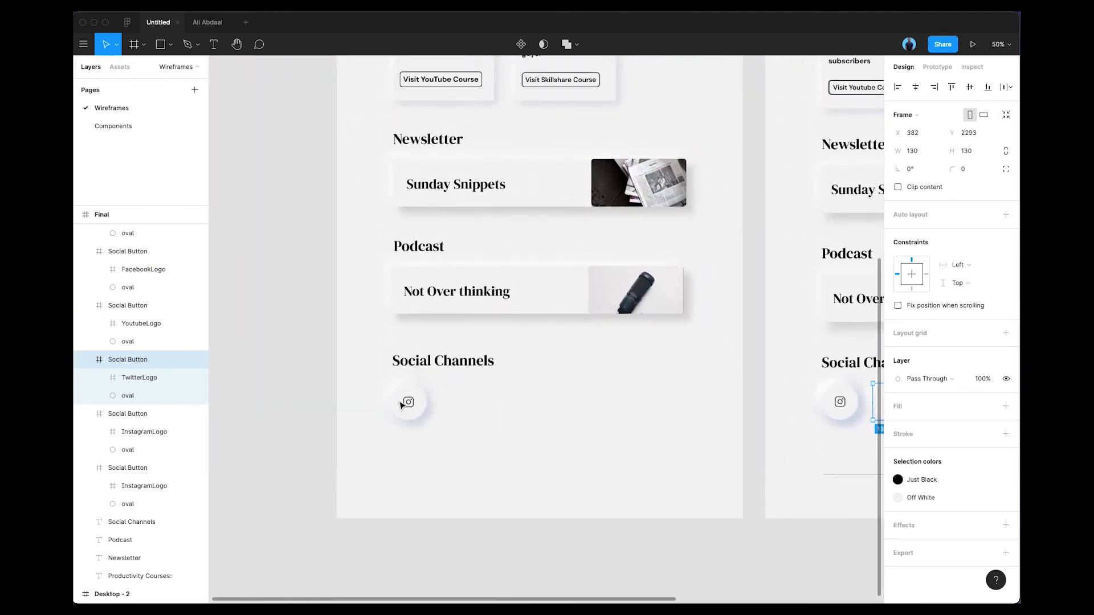
left_click(402, 405)
scroll(513, 376, "right", 2)
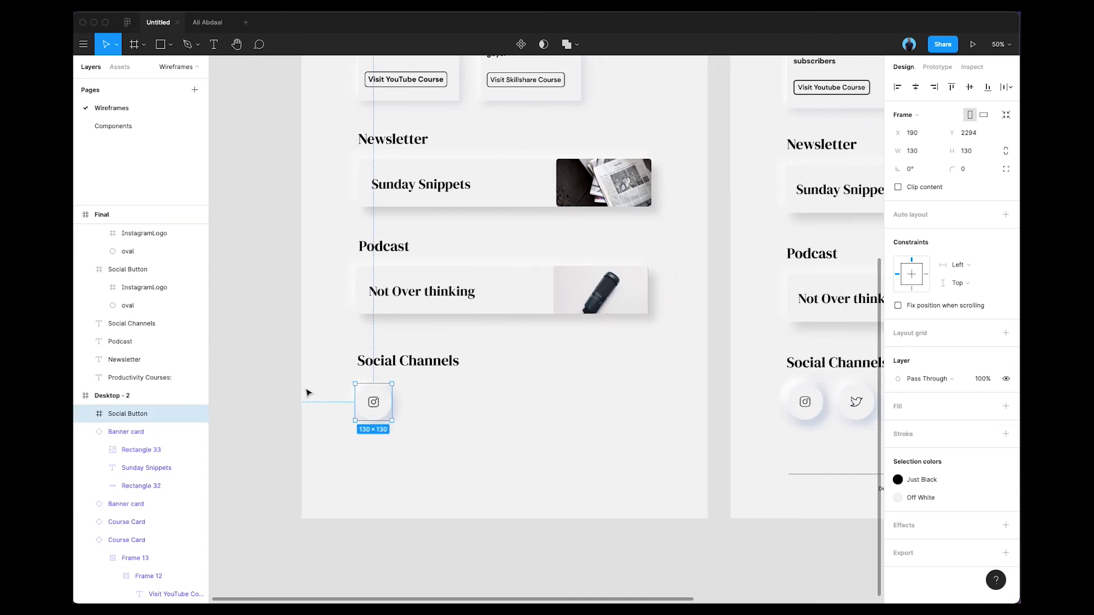
key("Delete")
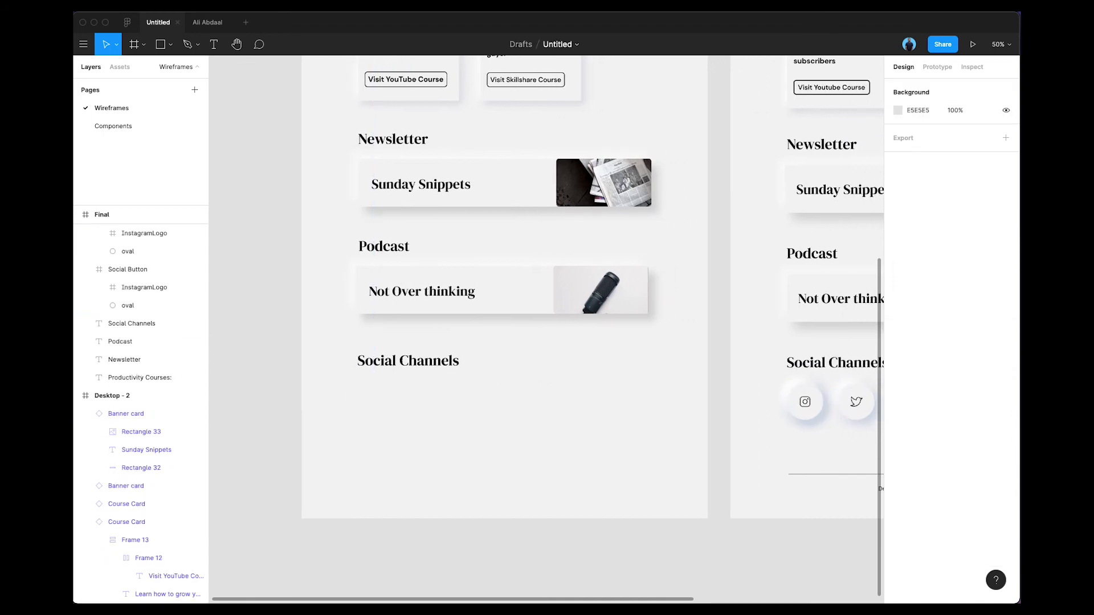
- Create a new frame named 'Buttons' on the Components page
left_click(106, 129)
scroll(474, 330, "right", 8)
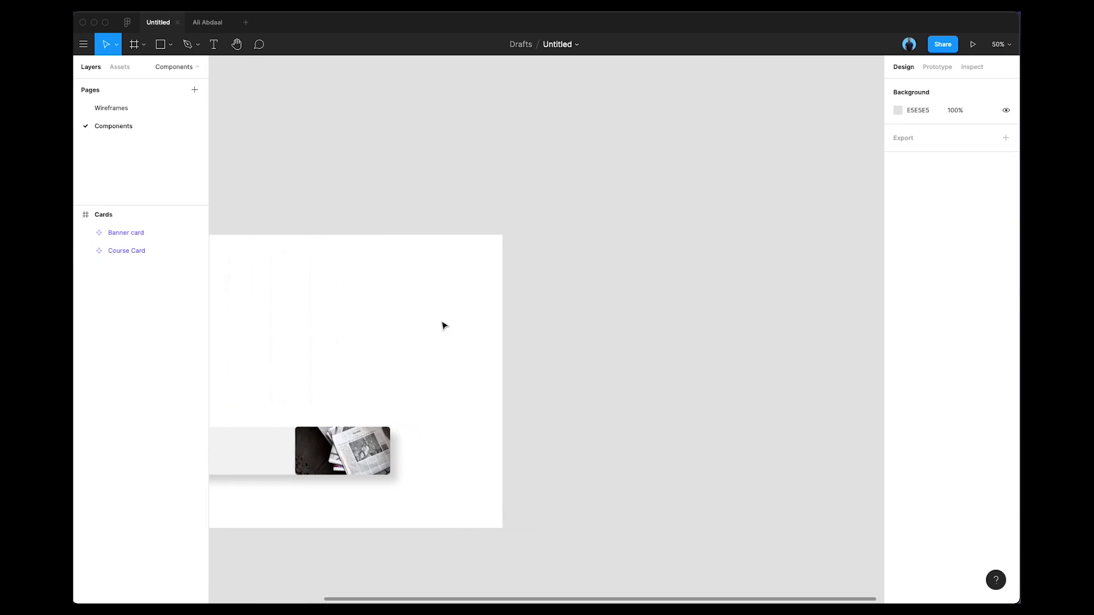
scroll(444, 325, "right", 3)
key("f")
left_click_drag(447, 231, 787, 528)
double_click(106, 214)
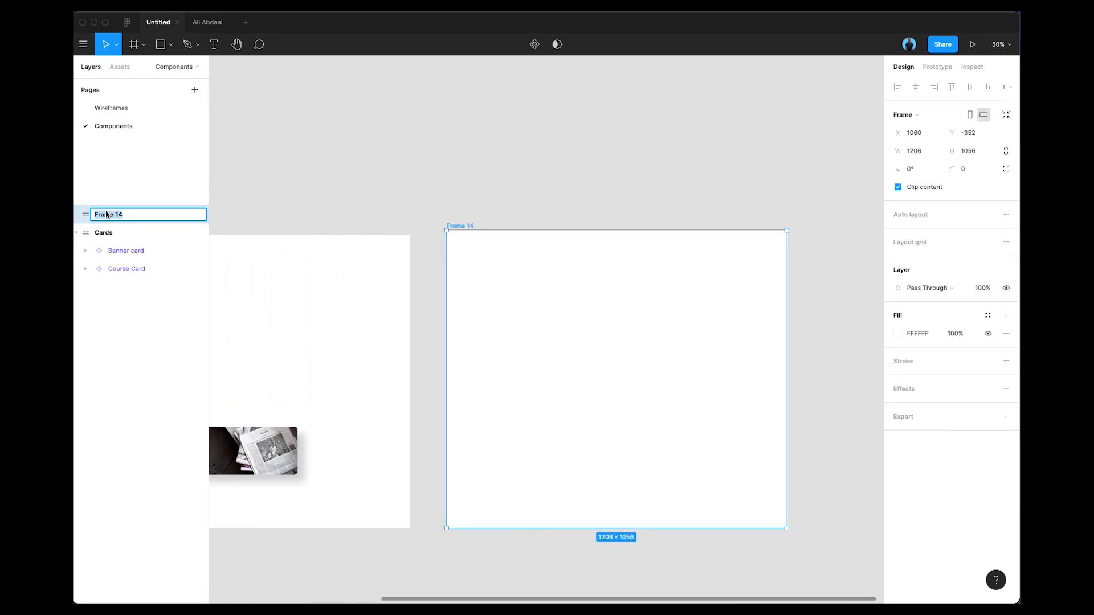
left_click(464, 110)
- Paste the Social Button into the Buttons frame and make it a component
left_click(542, 273)
key("super+v")
left_click_drag(519, 378, 494, 337)
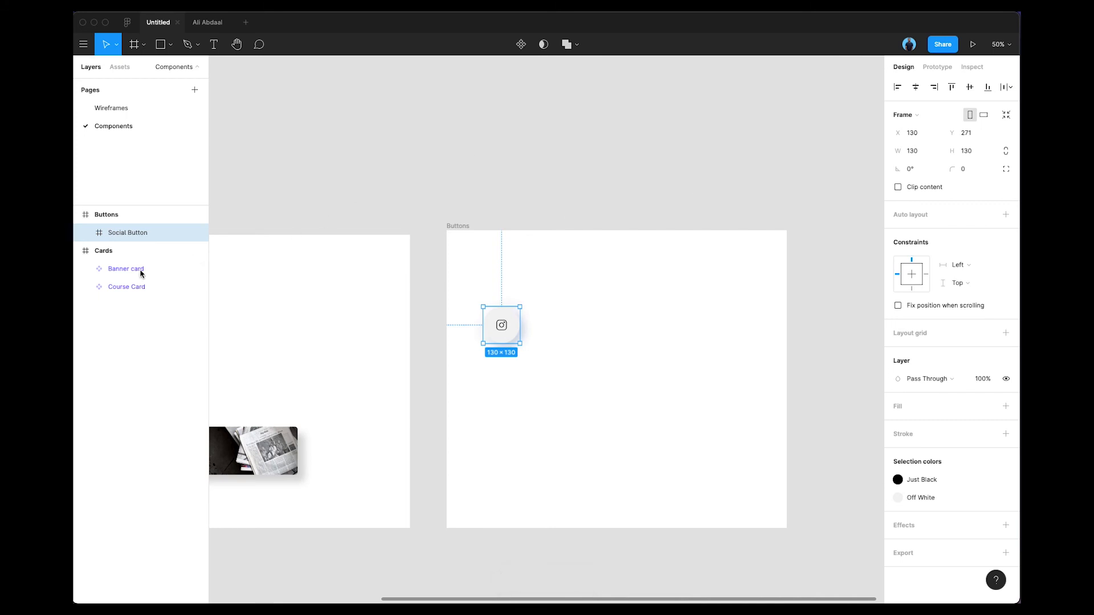
left_click(482, 193)
left_click(499, 330)
left_click(520, 44)
left_click(428, 167)
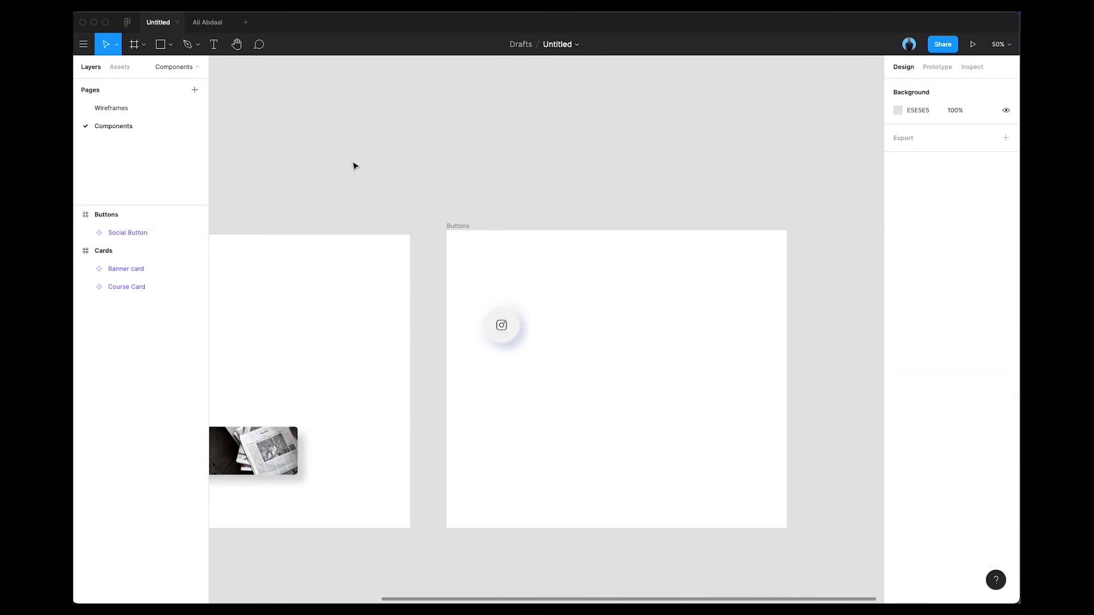
left_click(122, 108)
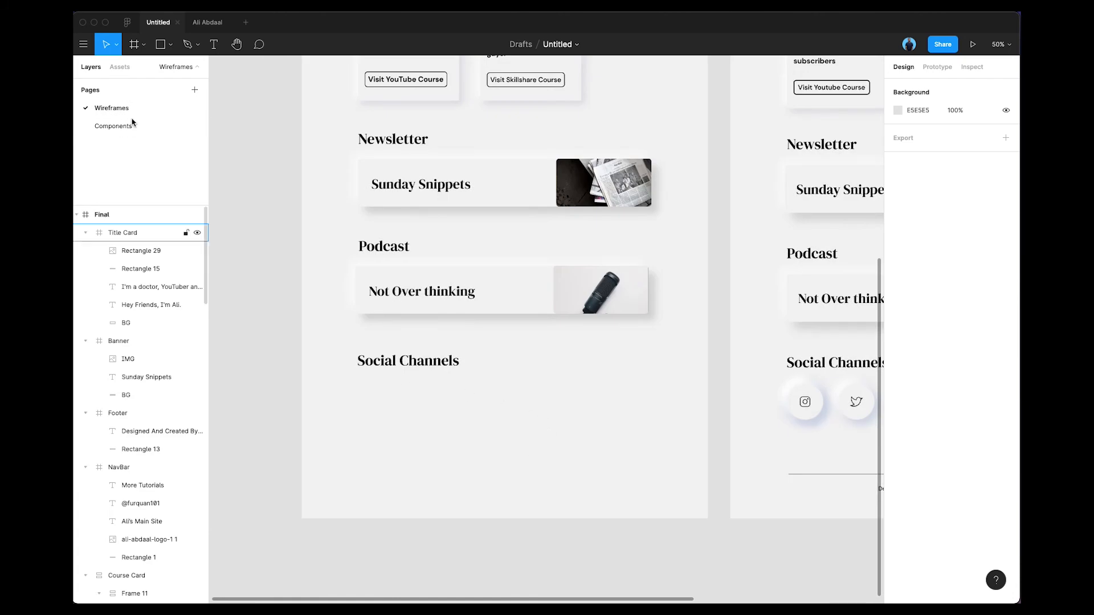
- Place a Social Button instance from the Buttons components under Social Channels
left_click(119, 67)
left_click(82, 130)
left_click(83, 131)
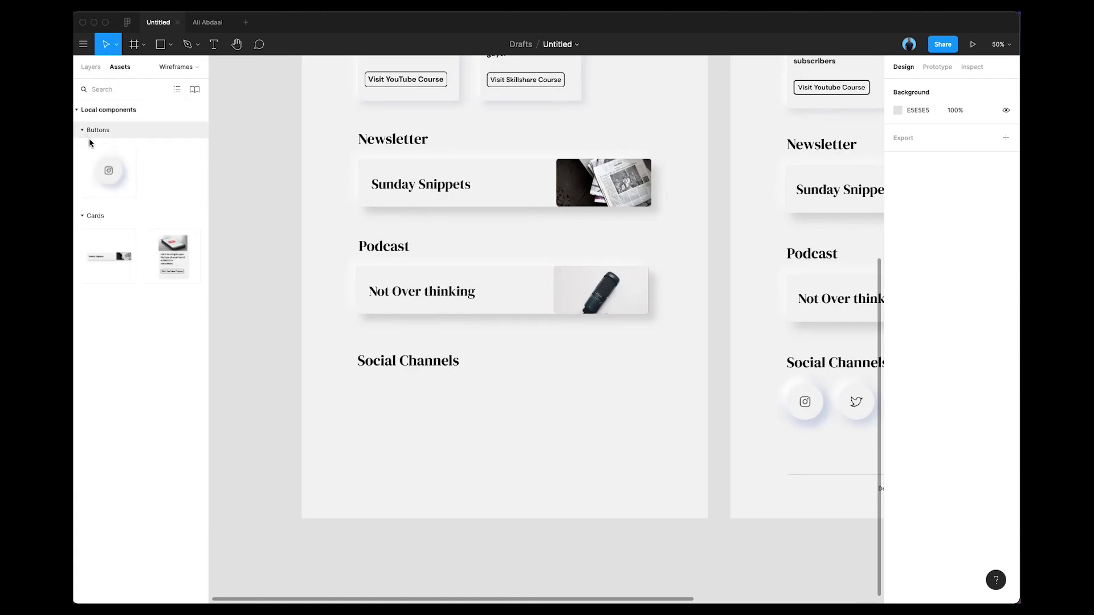
left_click_drag(108, 171, 376, 406)
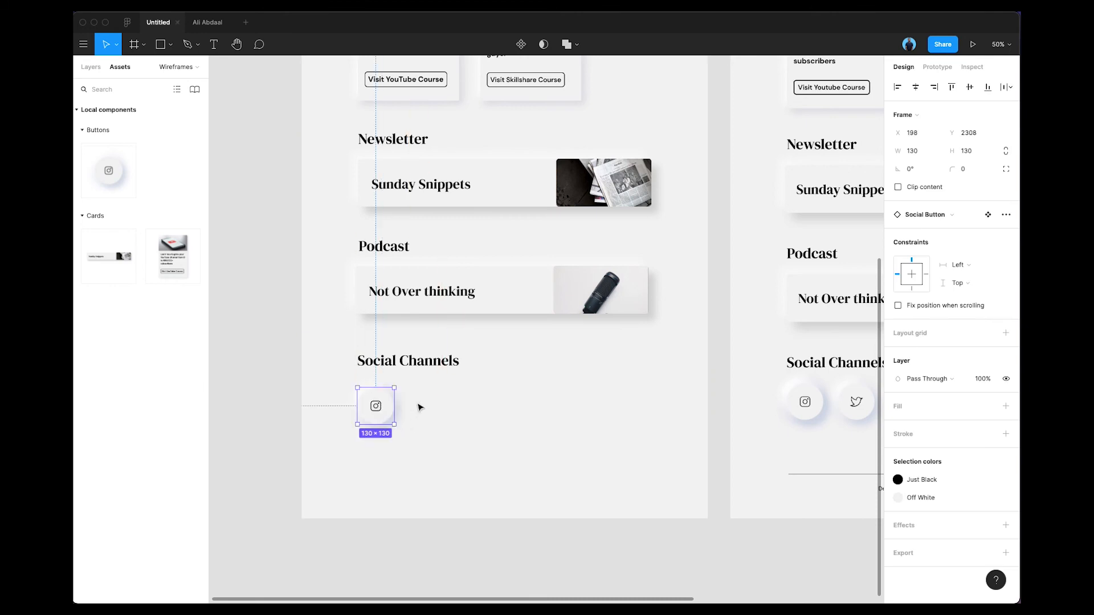
scroll(427, 409, "right", 2)
scroll(476, 410, "right", 10)
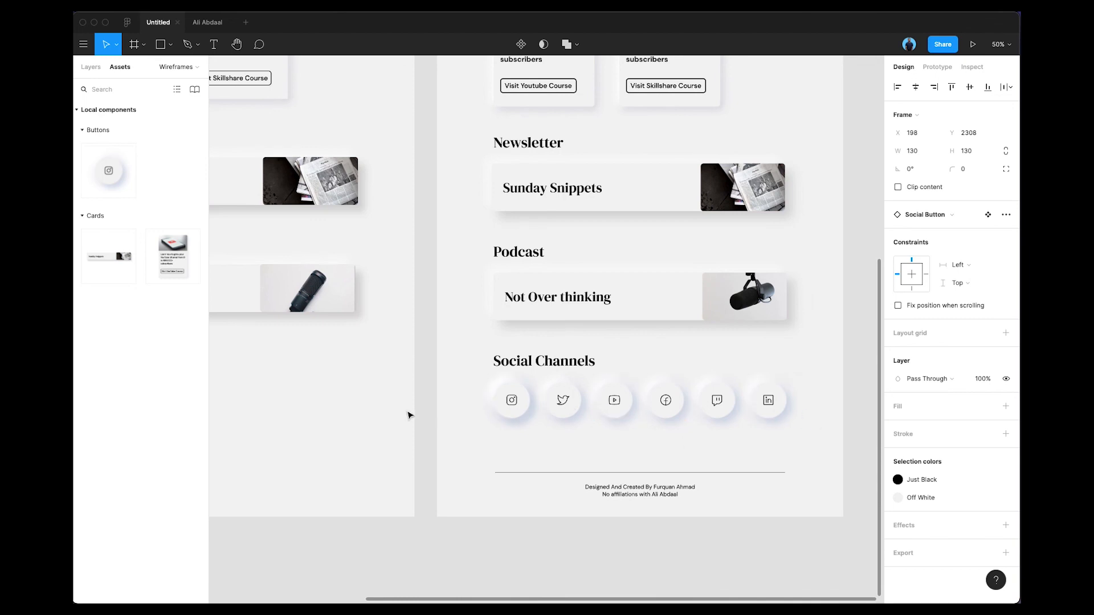
scroll(398, 414, "left", 10)
scroll(663, 404, "right", 5)
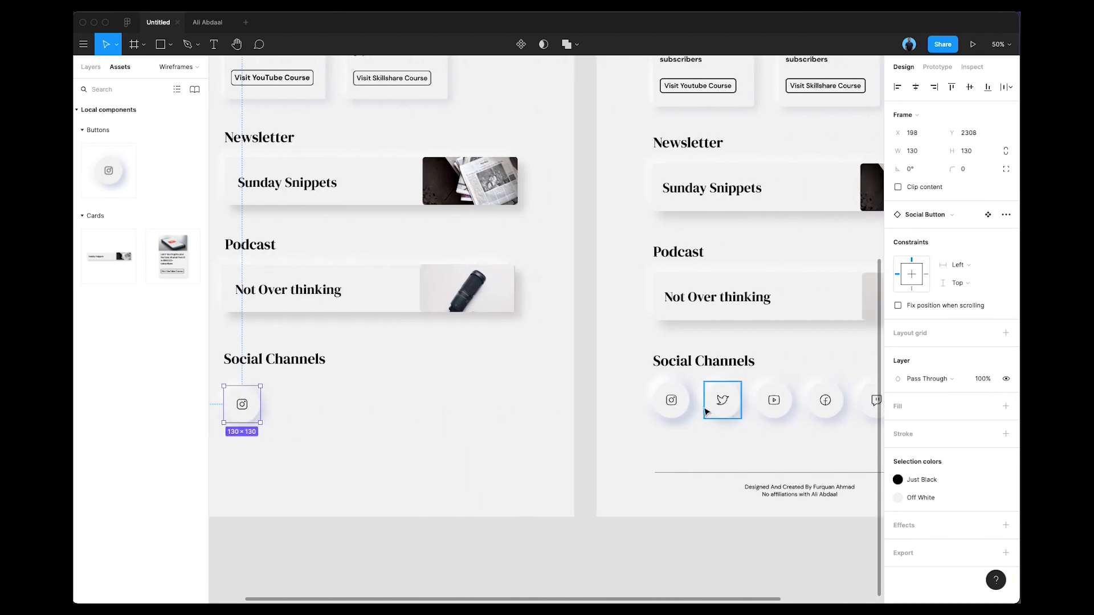
- Duplicate the Instagram button rightward at a 52 px spacing until the row has six
left_click(413, 425)
left_click(234, 403)
left_click_drag(236, 404, 301, 409)
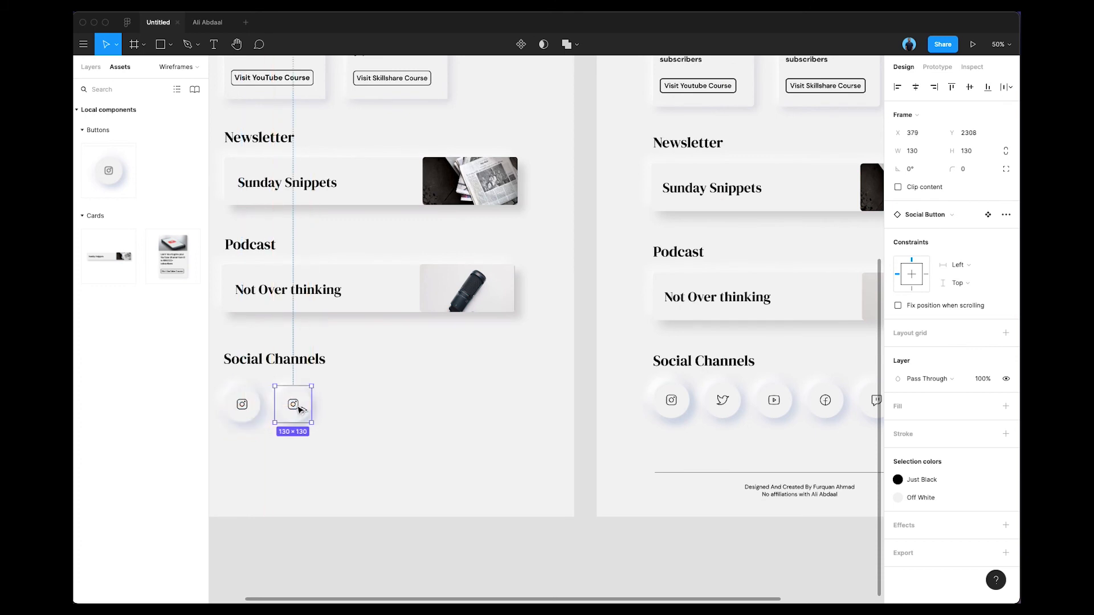
key("Right")
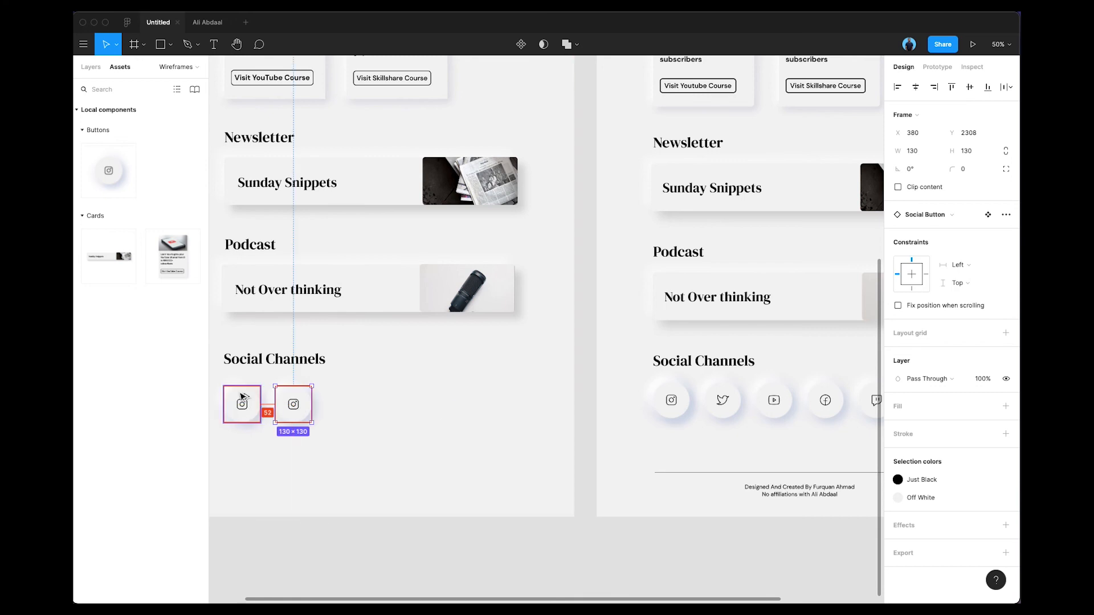
key("super+d")
key("super+d")
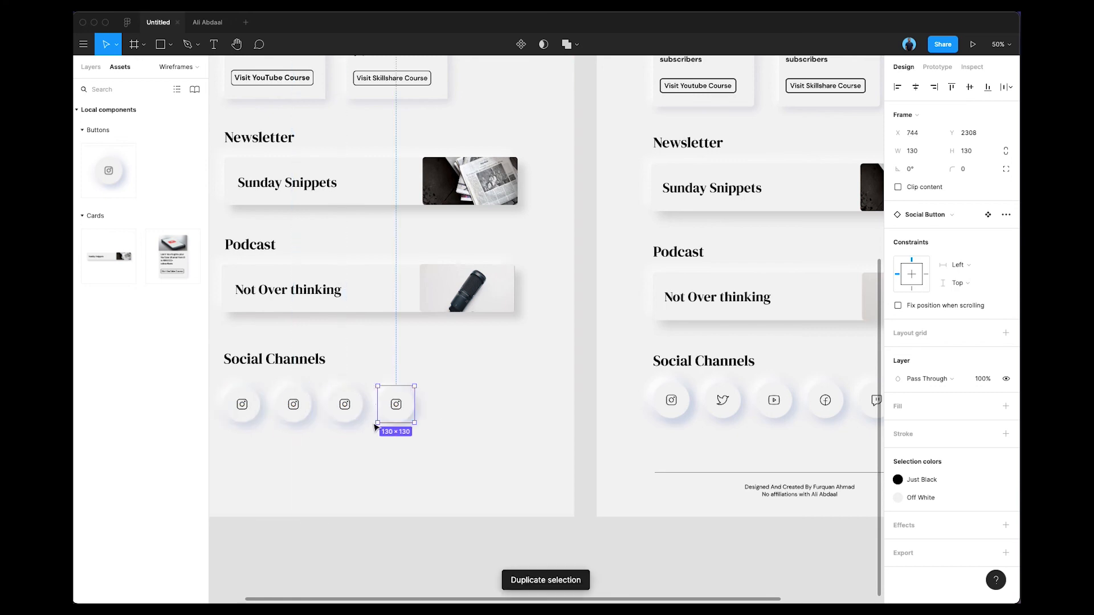
key("super+d")
key("super+d")
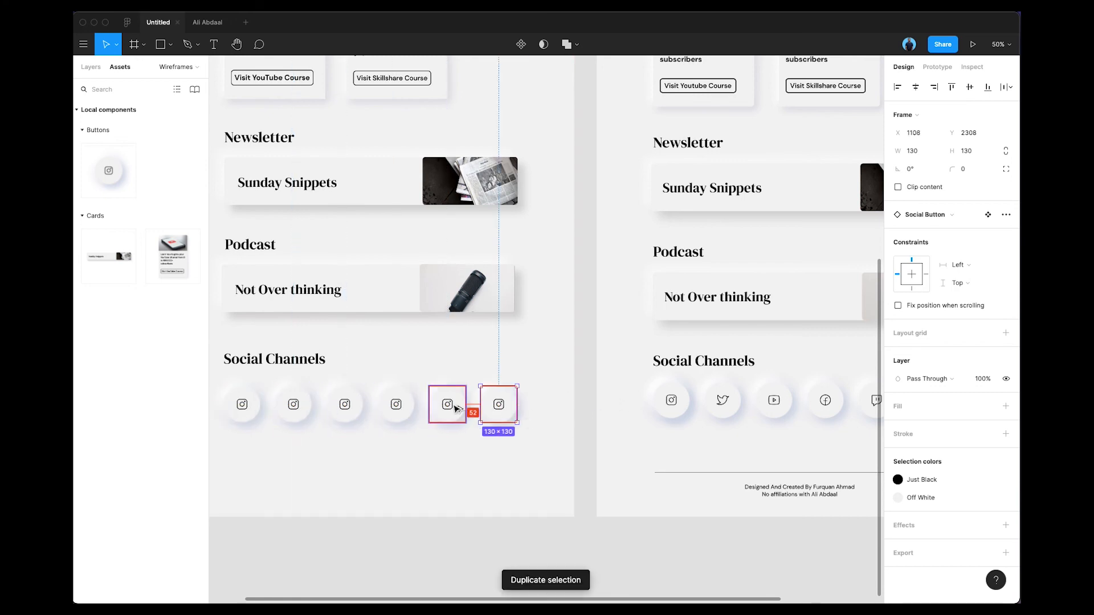
- Inspect the individual buttons and their icons, then switch to the Ali Abdaal reference file
left_click(523, 445)
double_click(284, 402)
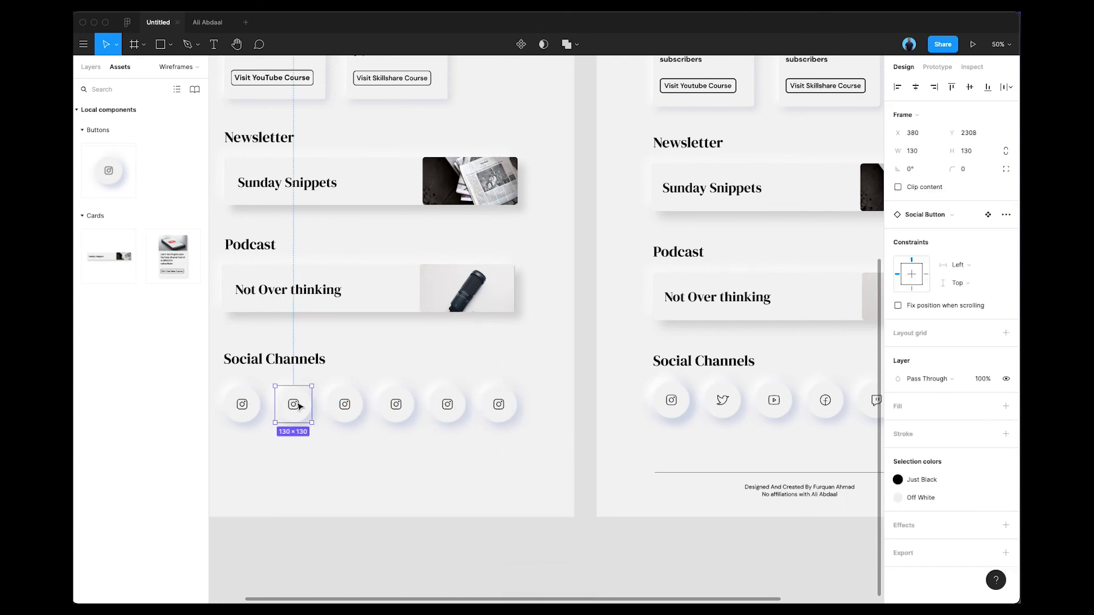
scroll(503, 391, "right", 2)
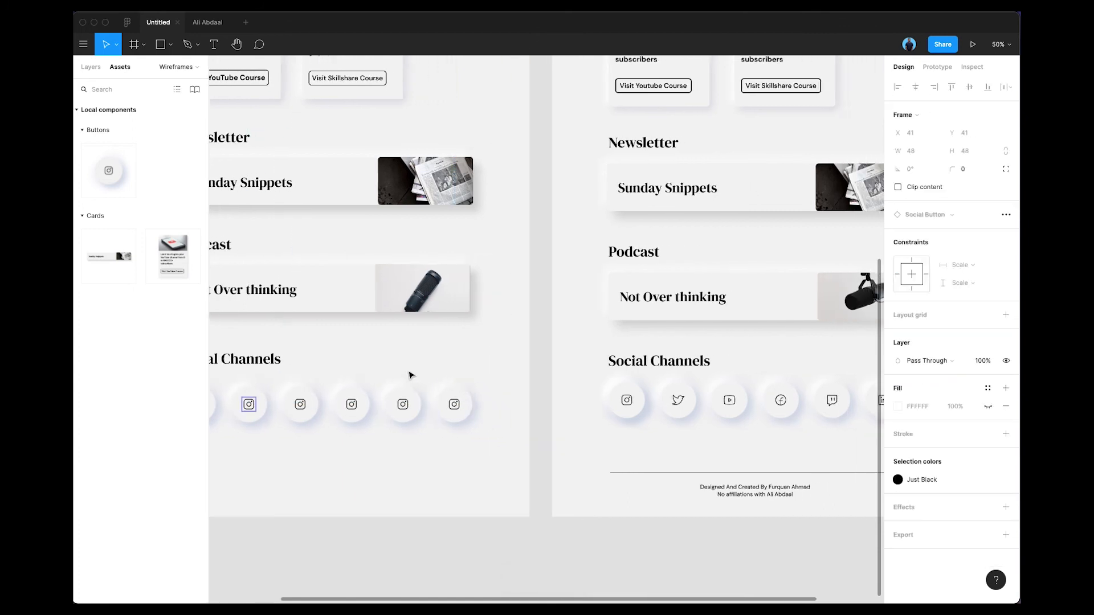
left_click(314, 406)
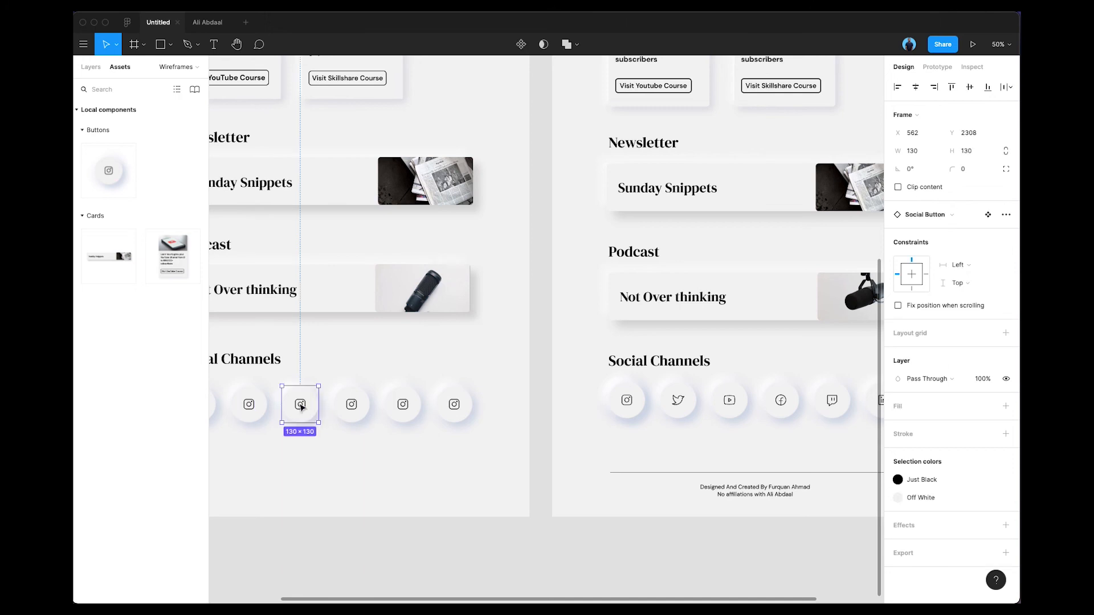
left_click(353, 405)
left_click(456, 407)
left_click(456, 407)
scroll(456, 427, "left", 3)
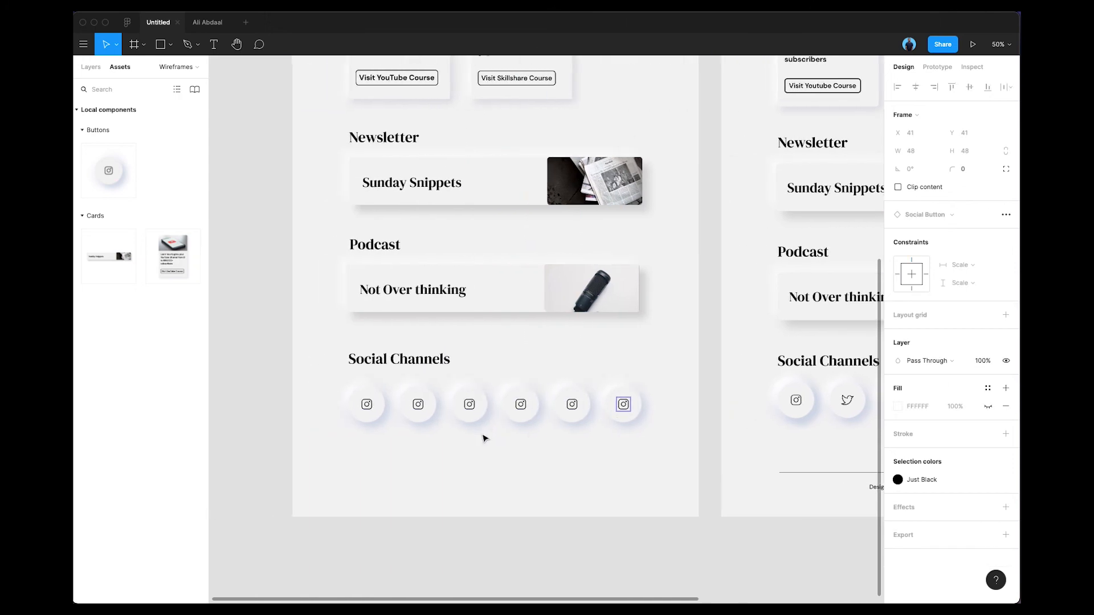
key("ctrl+Tab")
- Scroll the Components & Styles page to bring the Icons and Fonts frames into view
scroll(442, 389, "down", 2)
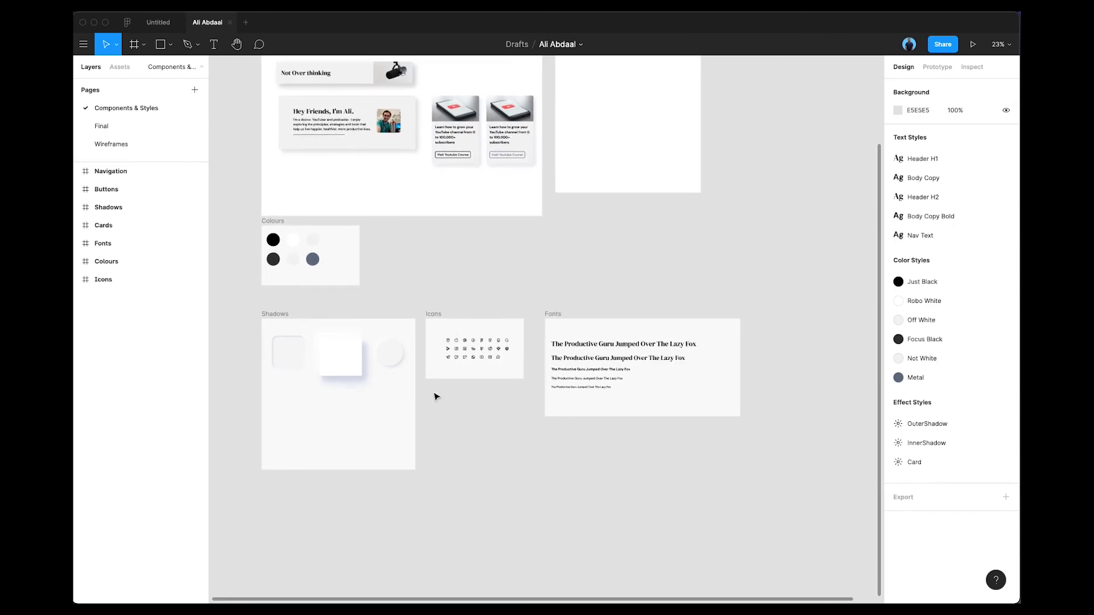
scroll(444, 387, "up", 3)
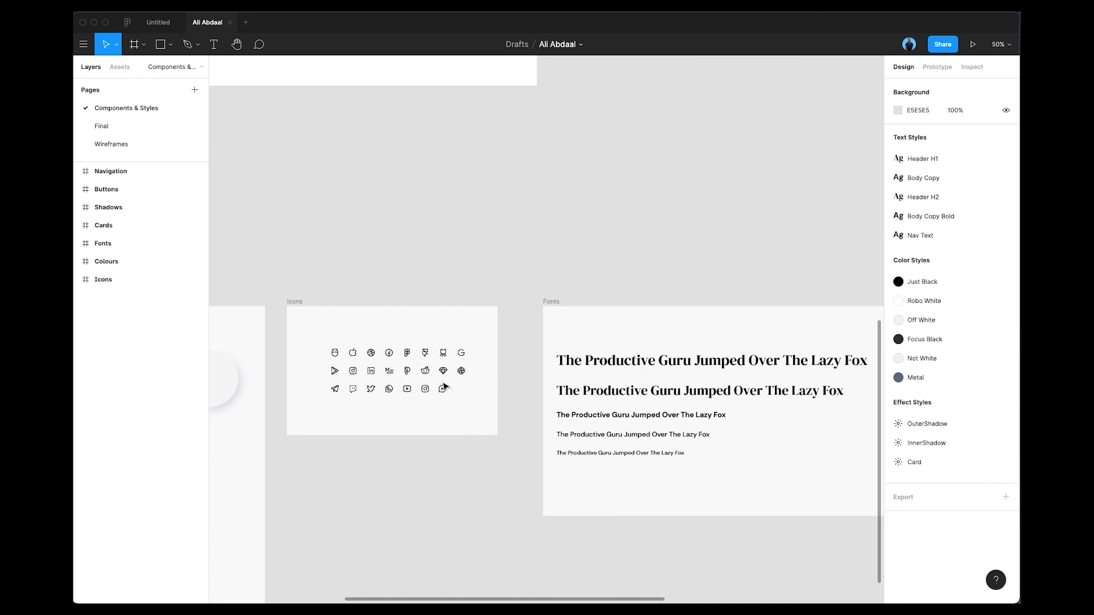
- Select and copy the Icons frame on the Ali Abdaal Components & Styles page
scroll(353, 323, "left", 3)
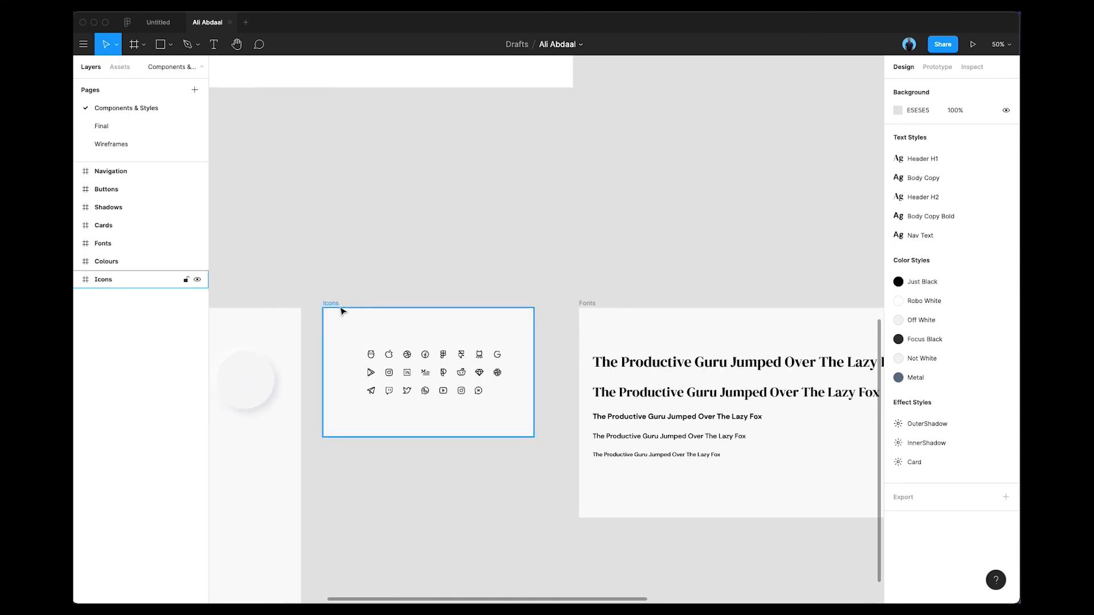
left_click(333, 304)
scroll(336, 302, "up", 1)
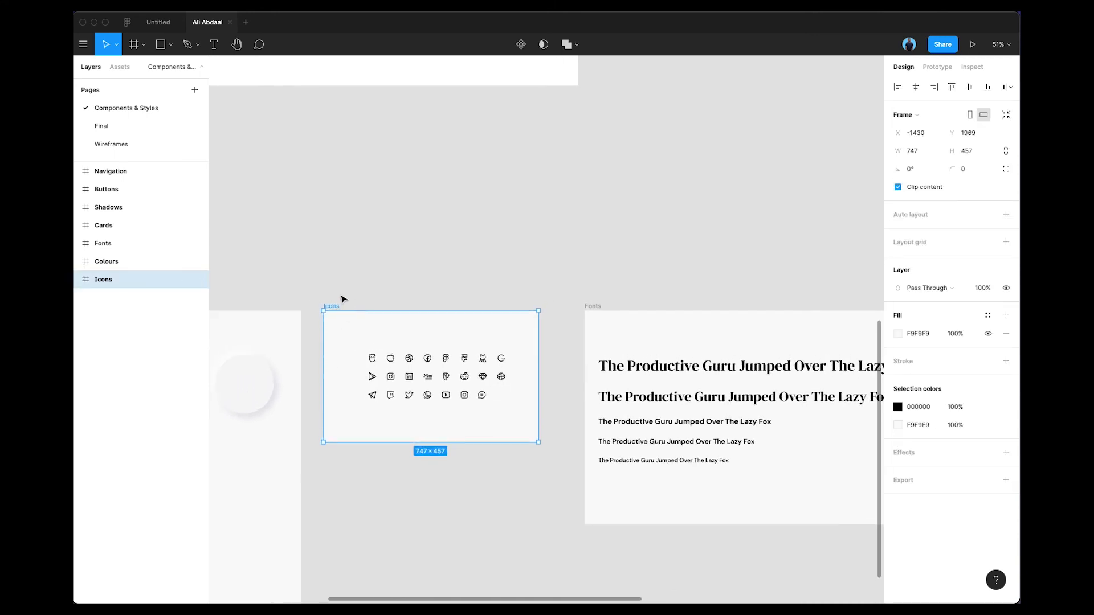
scroll(371, 311, "left", 6)
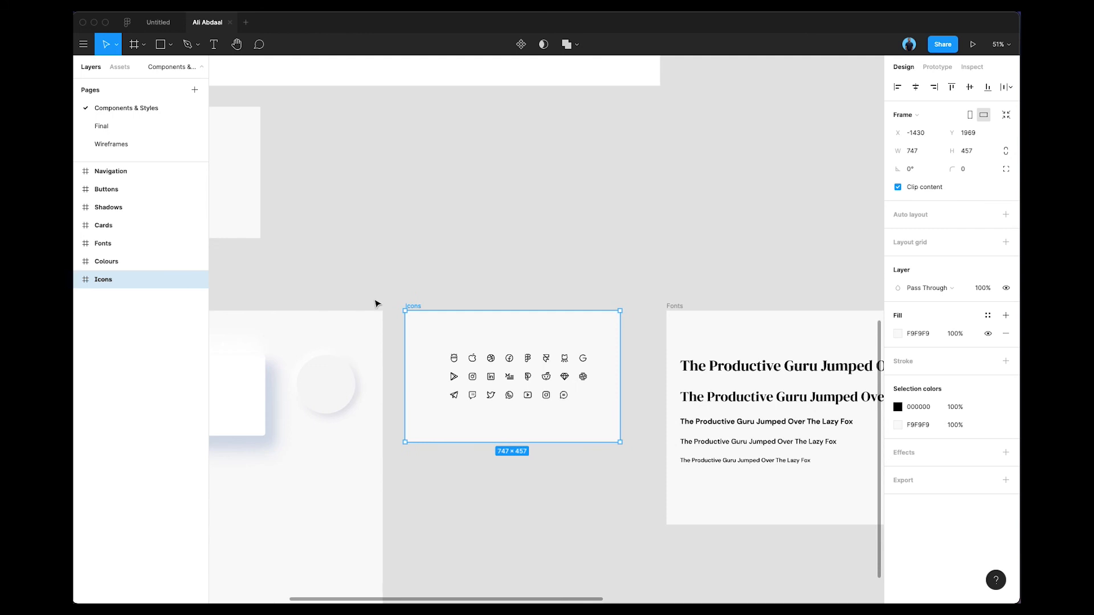
scroll(399, 308, "left", 2)
scroll(428, 470, "down", 5)
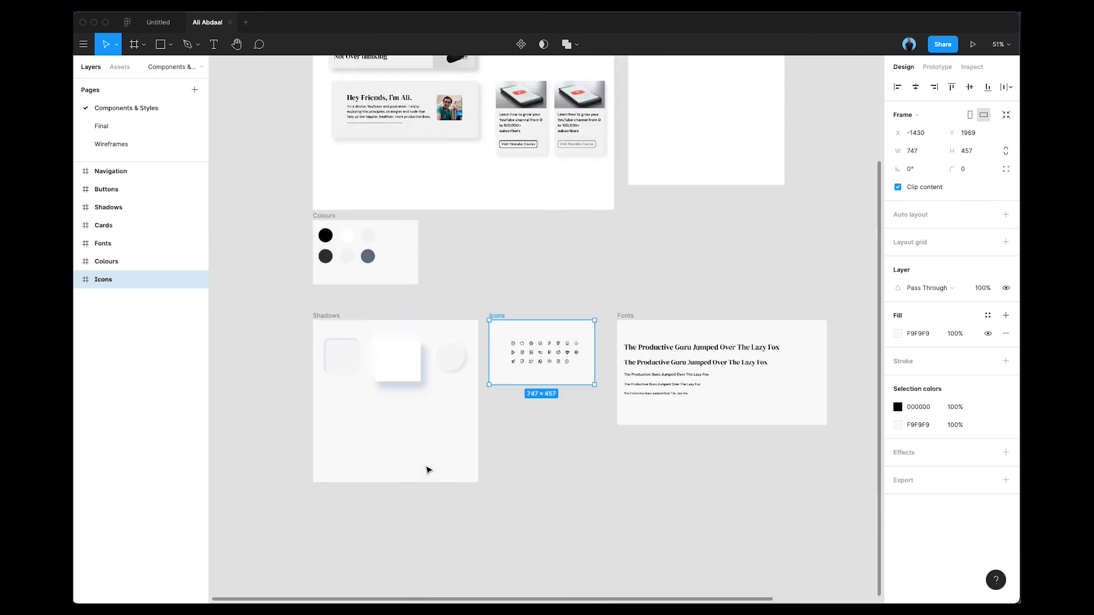
scroll(393, 243, "up", 5)
scroll(525, 402, "down", 2)
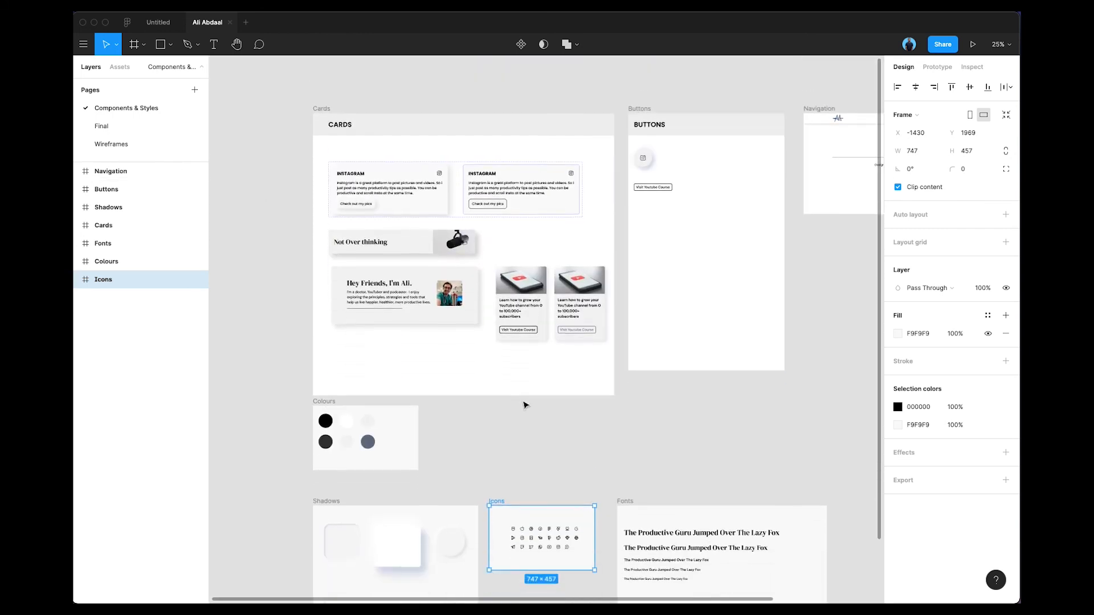
- Paste the Icons frame onto the Untitled file's Components page beside the Buttons frame
left_click(153, 22)
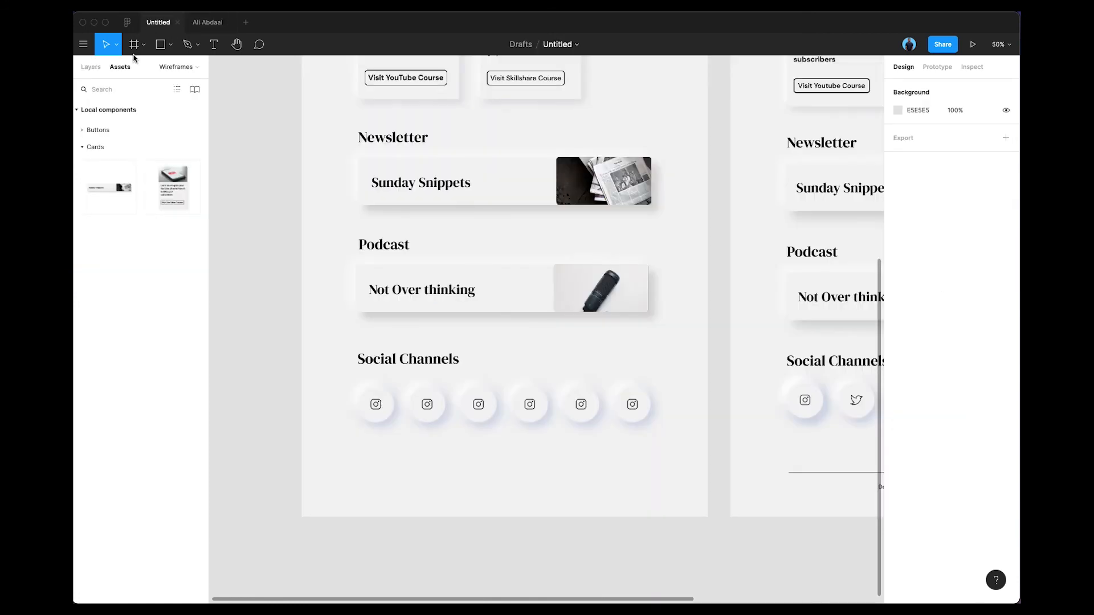
left_click(90, 67)
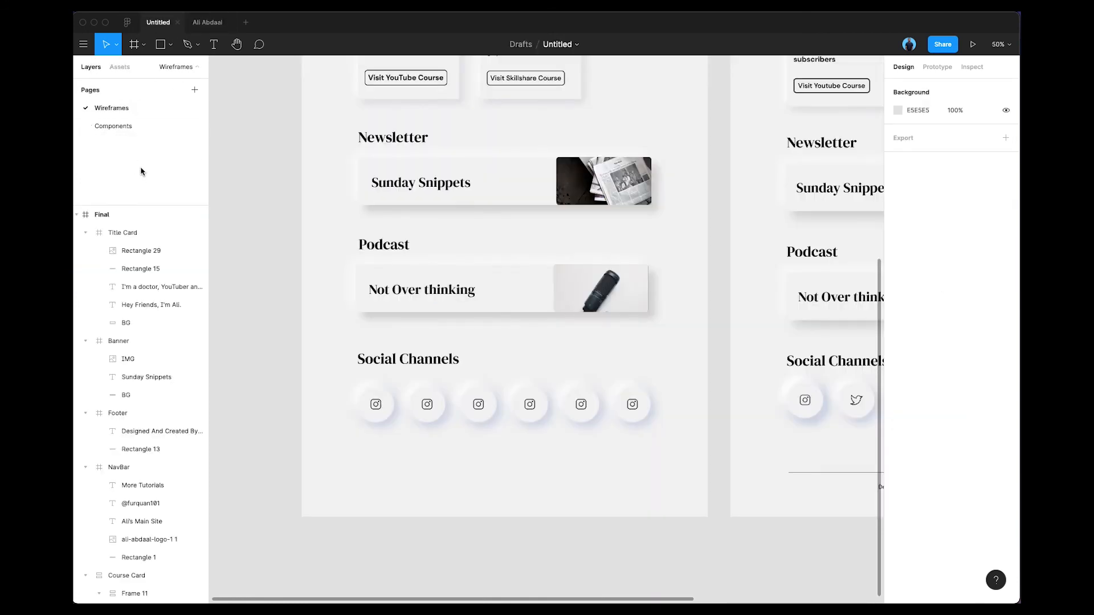
left_click(127, 125)
scroll(473, 178, "right", 6)
key("super+v")
left_click_drag(525, 296, 575, 260)
- Check the social button's Instagram logo at 100% and expand the local Icons group in Assets
left_click(539, 278)
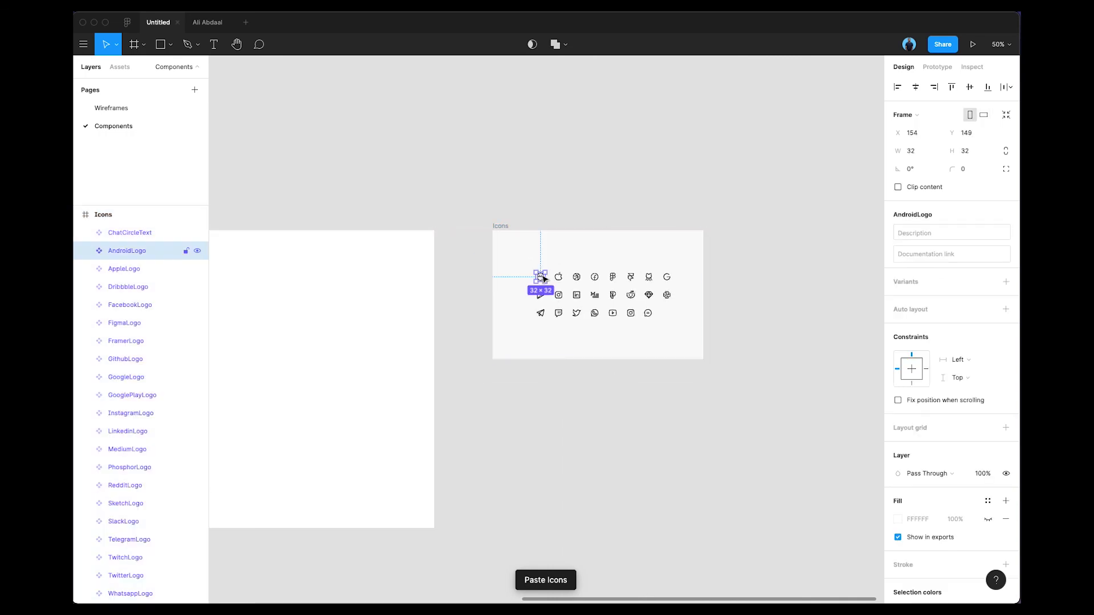
scroll(524, 256, "left", 3)
left_click(670, 385)
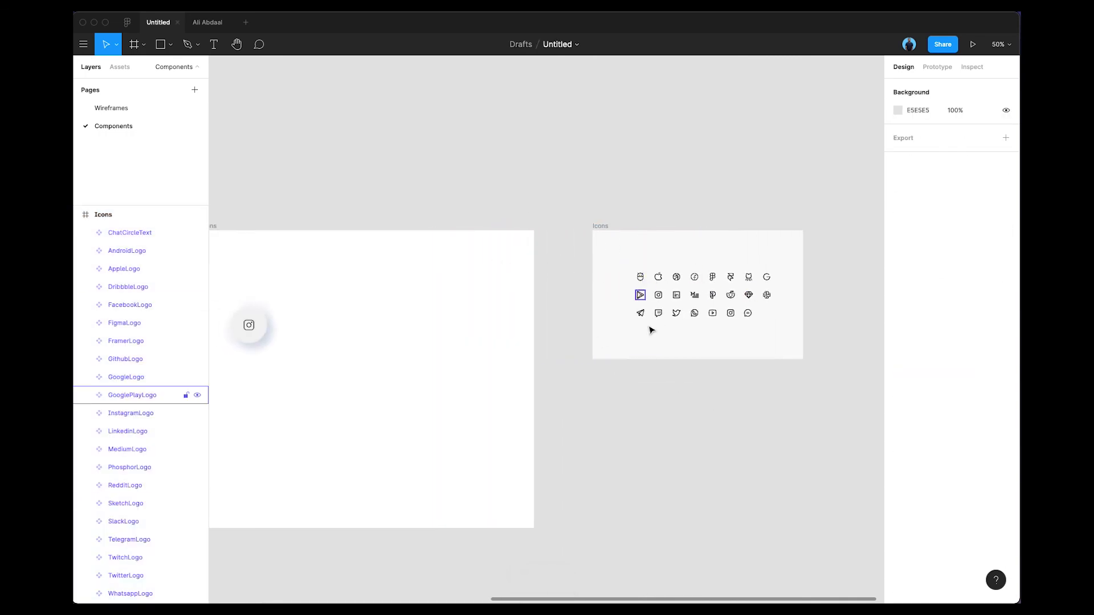
scroll(686, 299, "left", 2)
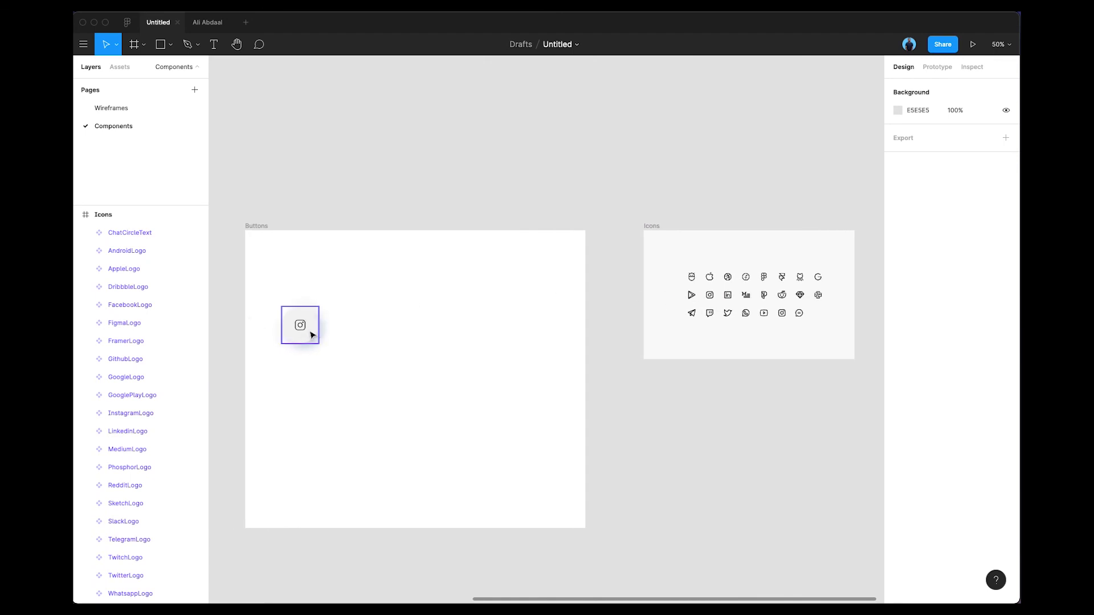
double_click(300, 328)
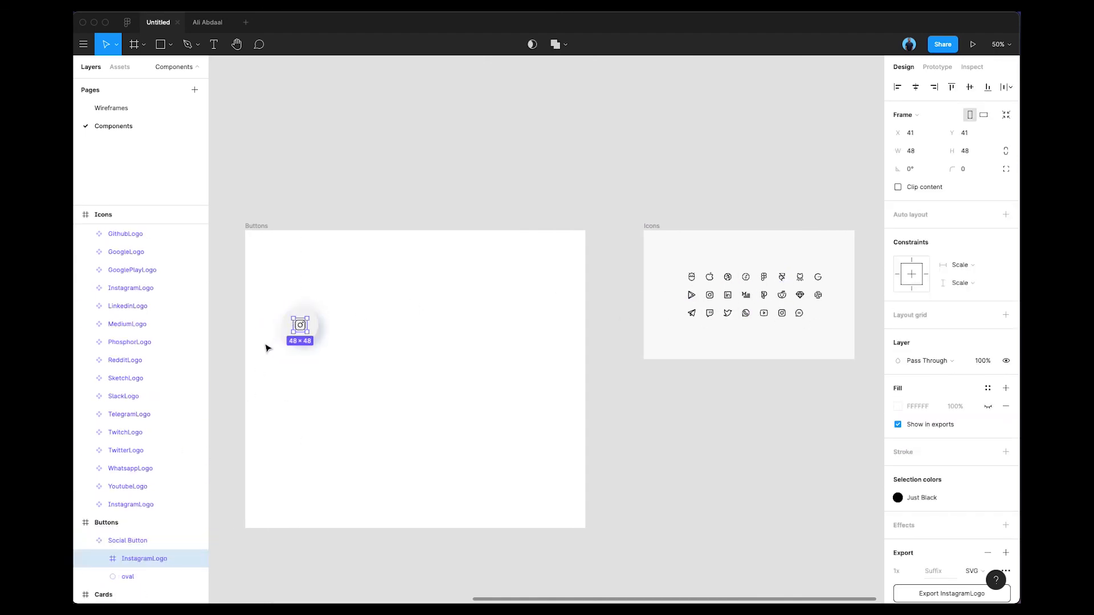
key("super+=")
scroll(266, 353, "left", 6)
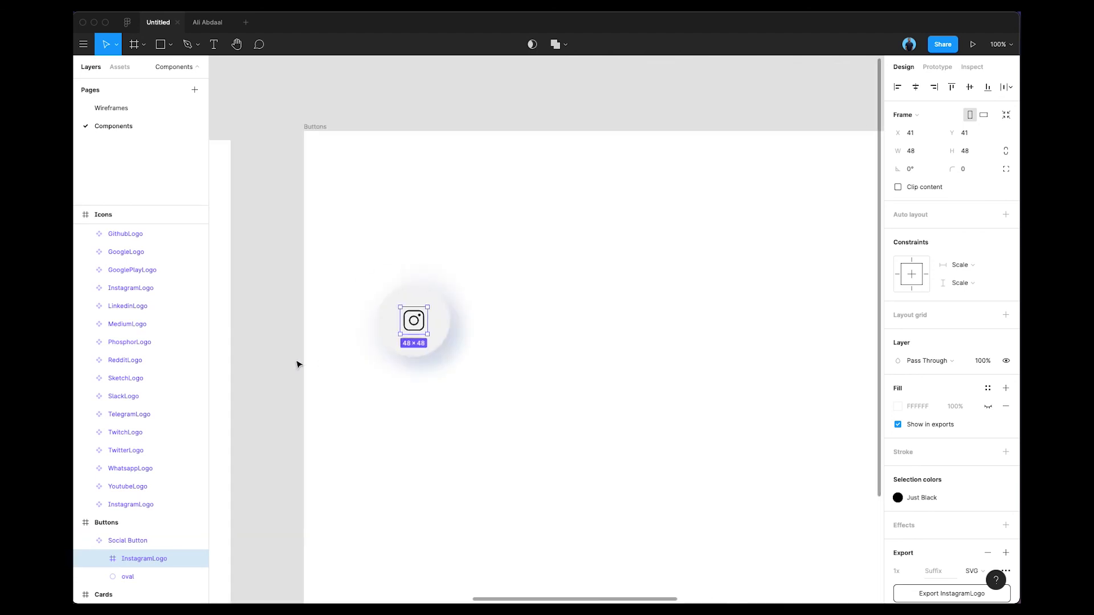
left_click(117, 73)
left_click(85, 234)
key("Escape")
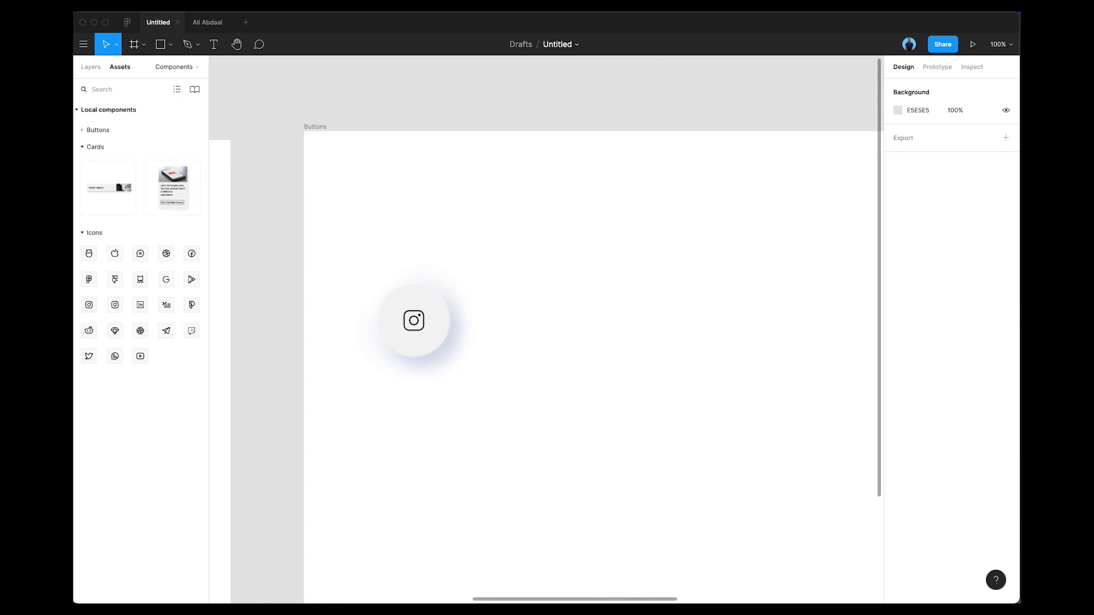
- Delete the Instagram icon and drop the TwitterLogo centred in the button's circle
left_click(407, 325)
left_click(414, 321)
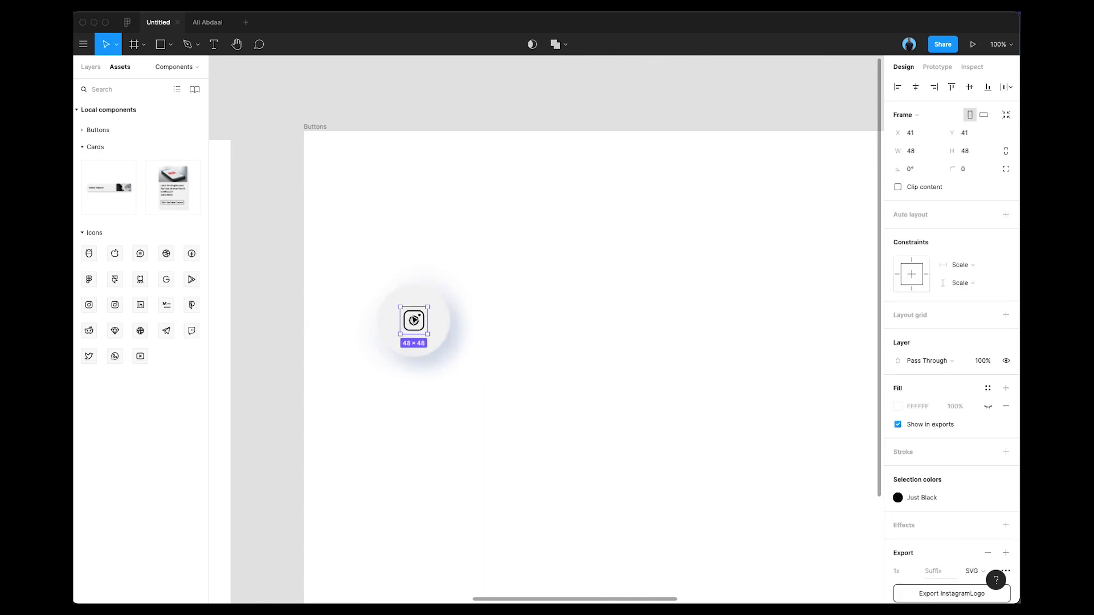
key("Delete")
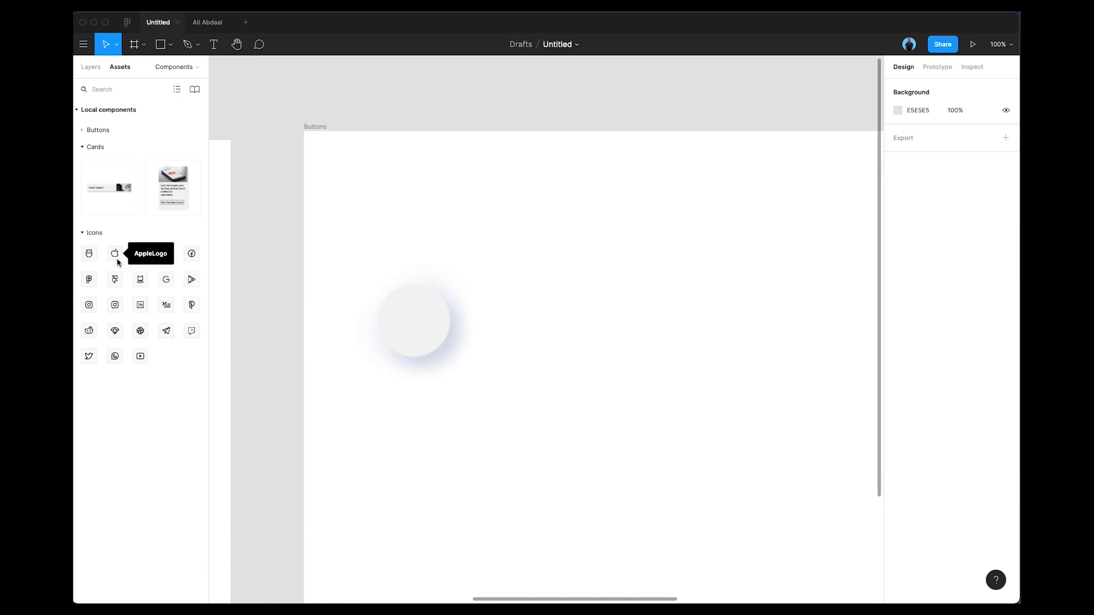
left_click_drag(93, 355, 415, 322)
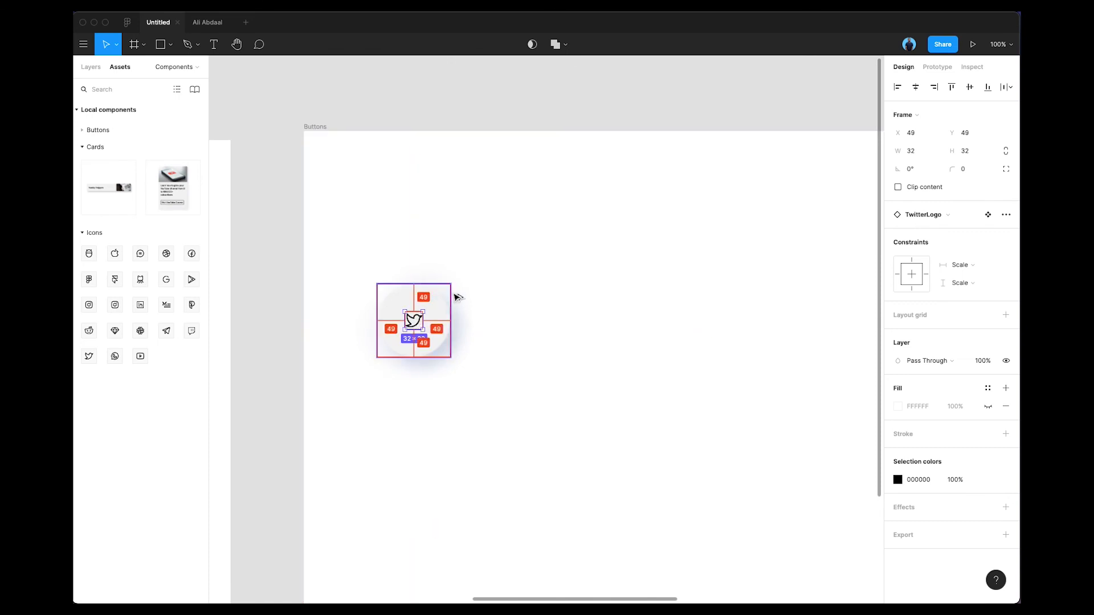
left_click(597, 319)
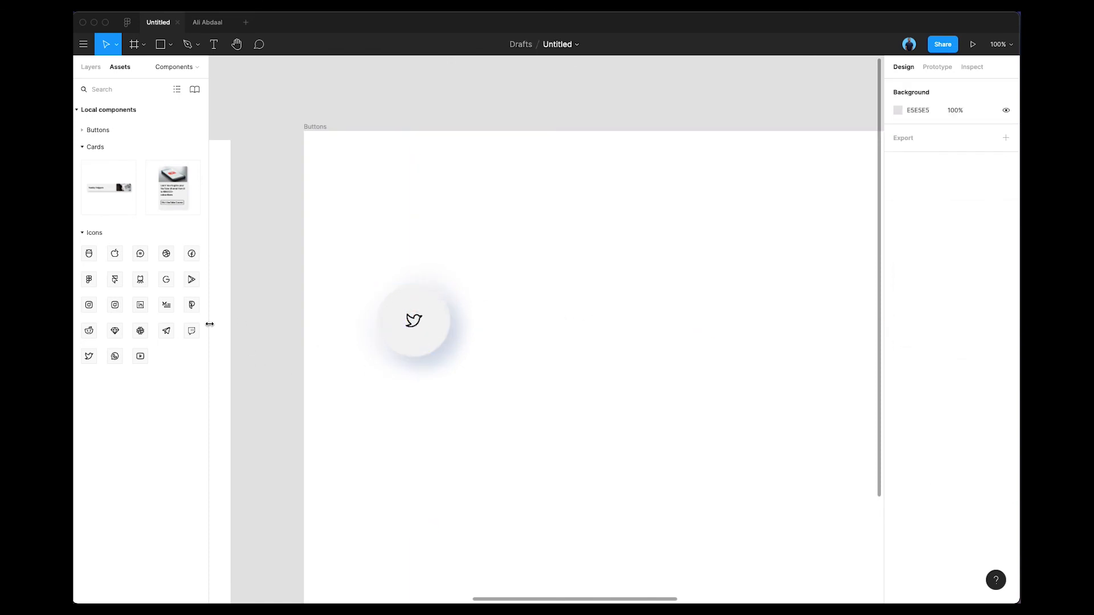
- Zoom out to 50% and reposition the Twitter social button within the Buttons frame
double_click(414, 325)
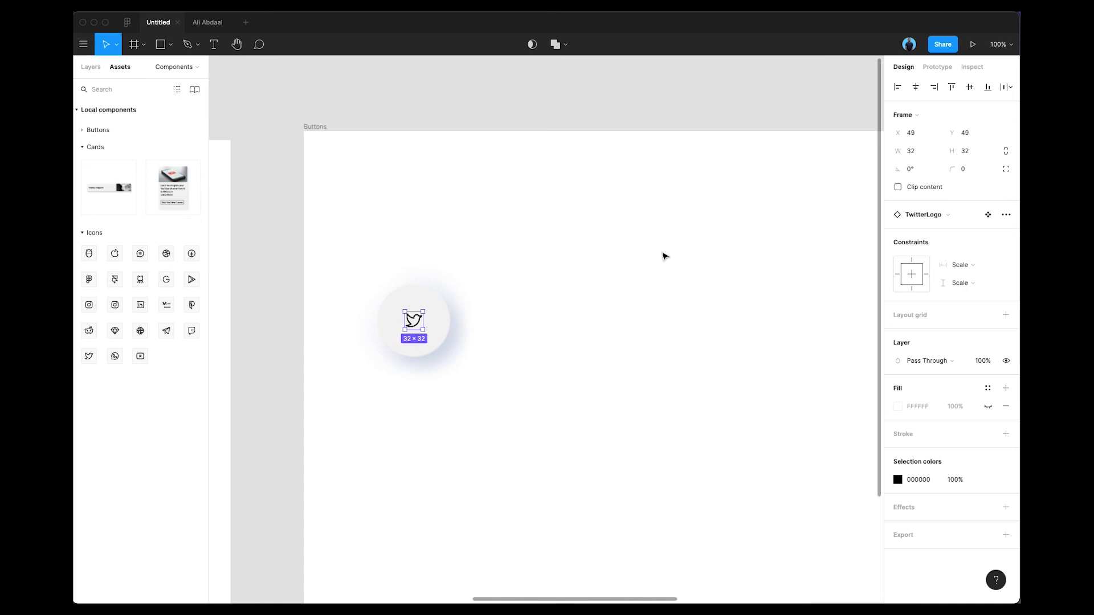
key("minus")
scroll(661, 255, "right", 5)
left_click(525, 260)
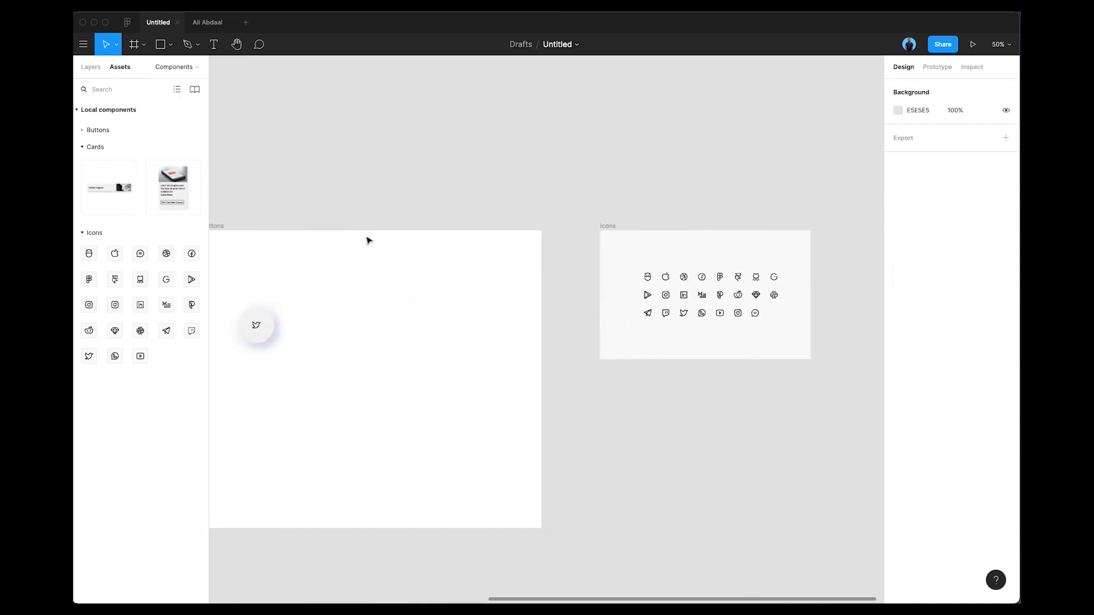
left_click(208, 22)
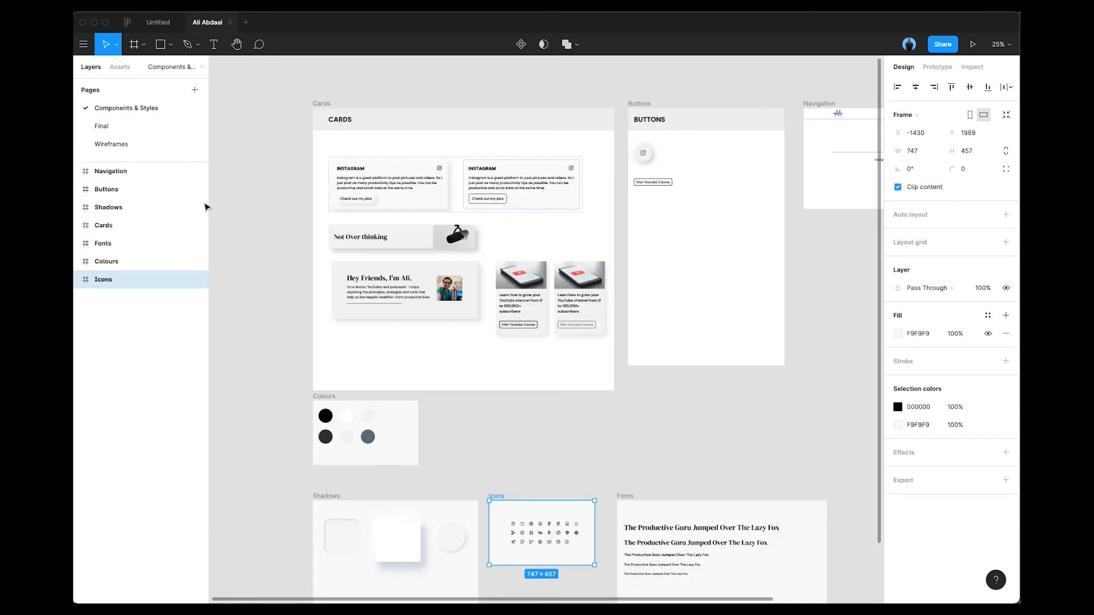
left_click(132, 126)
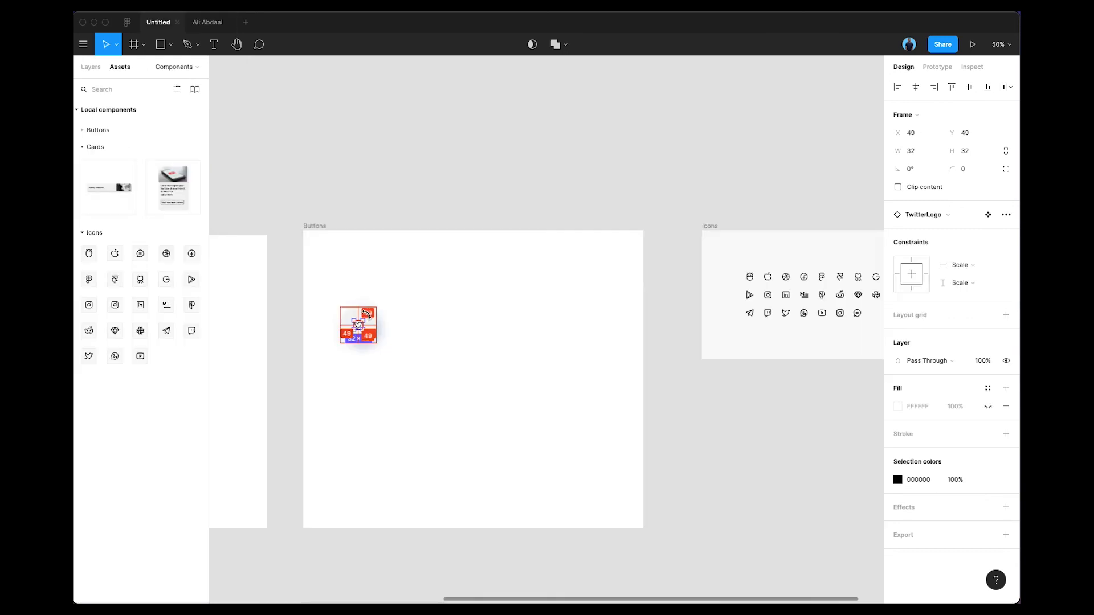
mouse_move(367, 313)
left_mouse_down()
mouse_move(359, 319)
mouse_move(357, 305)
left_mouse_up()
left_click(434, 313)
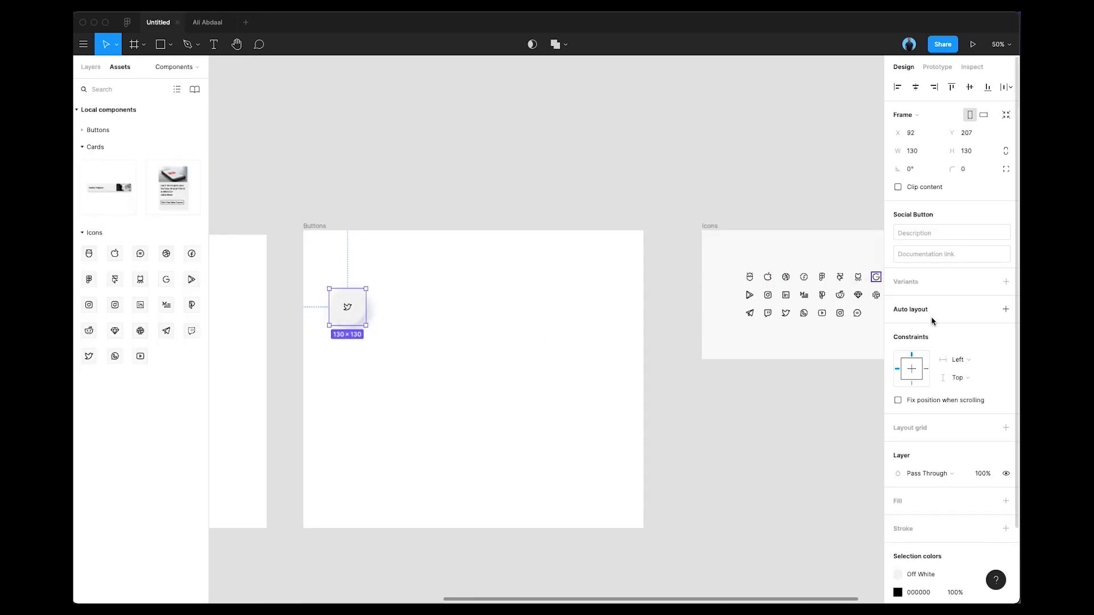
- On the Wireframes page, swap the second social button's icon to TwitchLogo
left_click(90, 67)
left_click(118, 108)
left_click(381, 403)
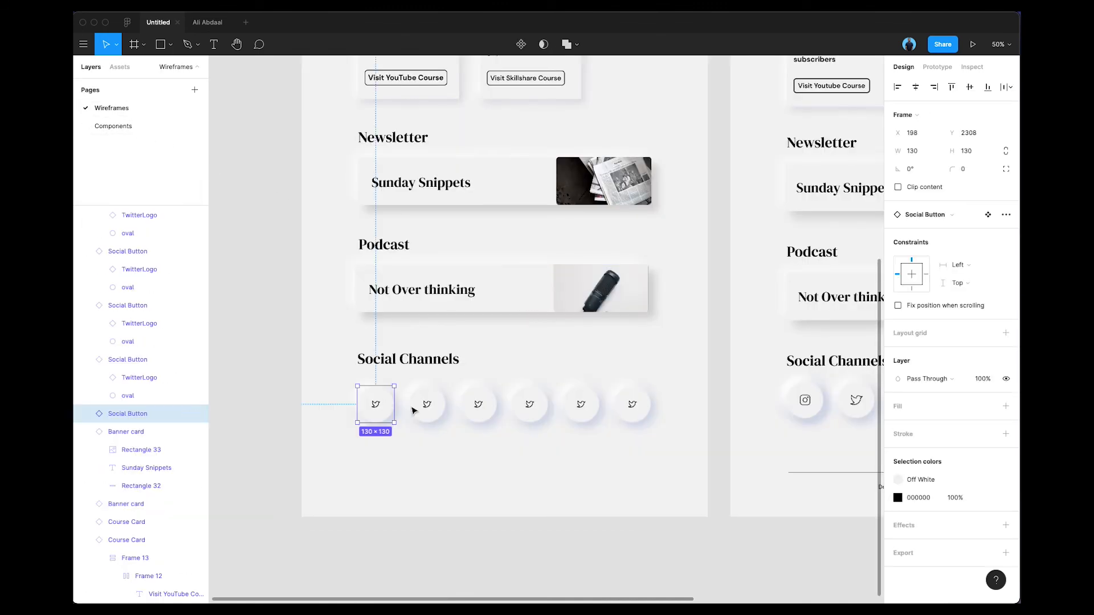
left_click(427, 405)
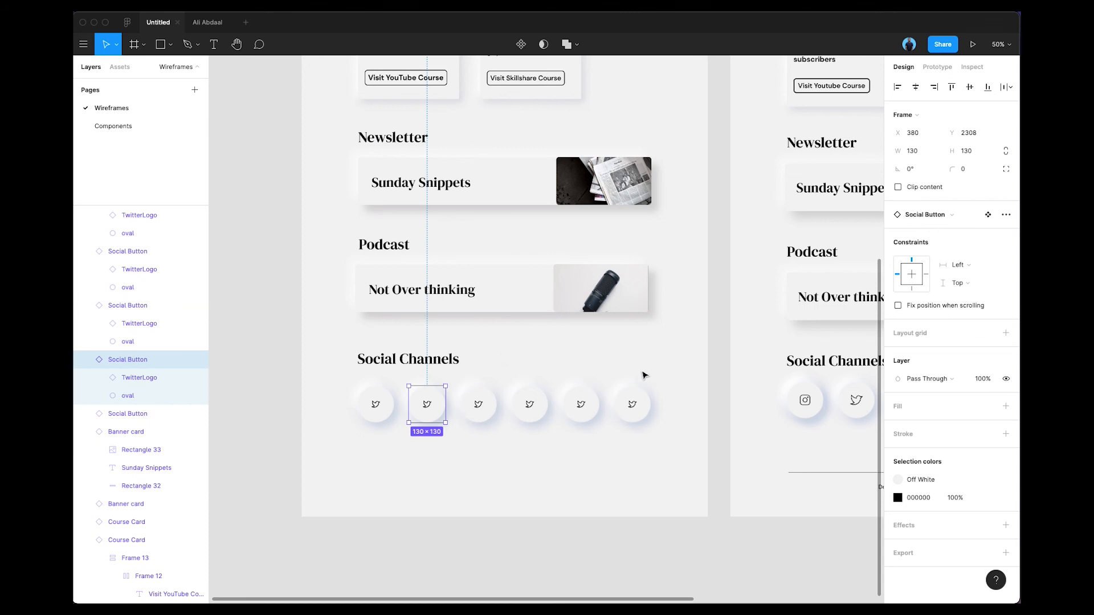
left_click(946, 215)
left_click(456, 401)
double_click(432, 409)
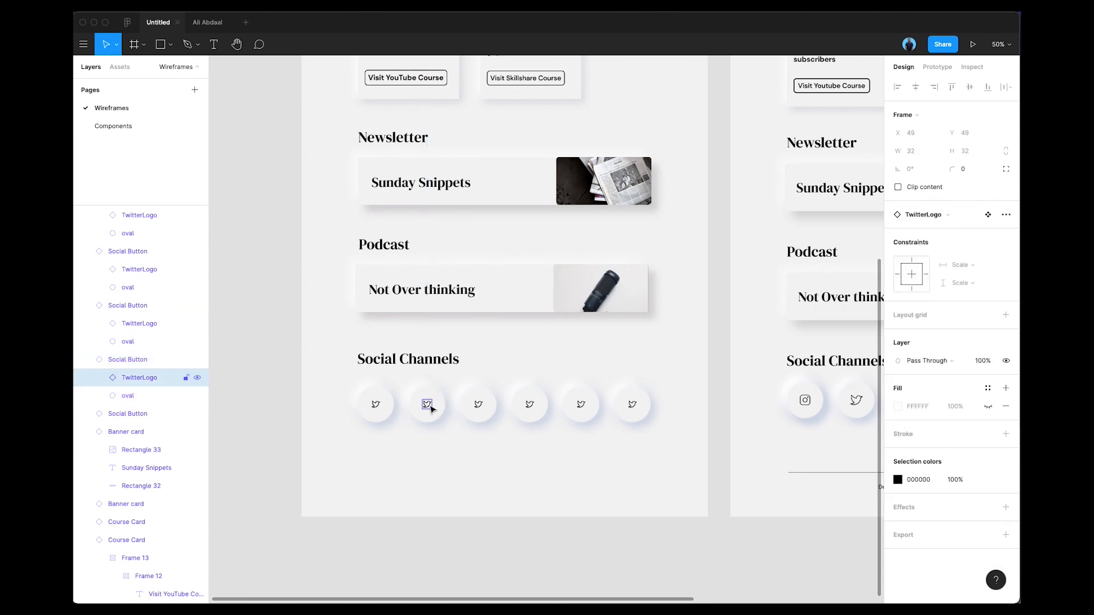
left_click(937, 217)
left_click(943, 334)
left_click(944, 215)
scroll(947, 371, "down", 3)
left_click(940, 383)
- Swap the third button's icon to YoutubeLogo and the fourth to InstagramLogo
left_click(478, 407)
left_click(478, 409)
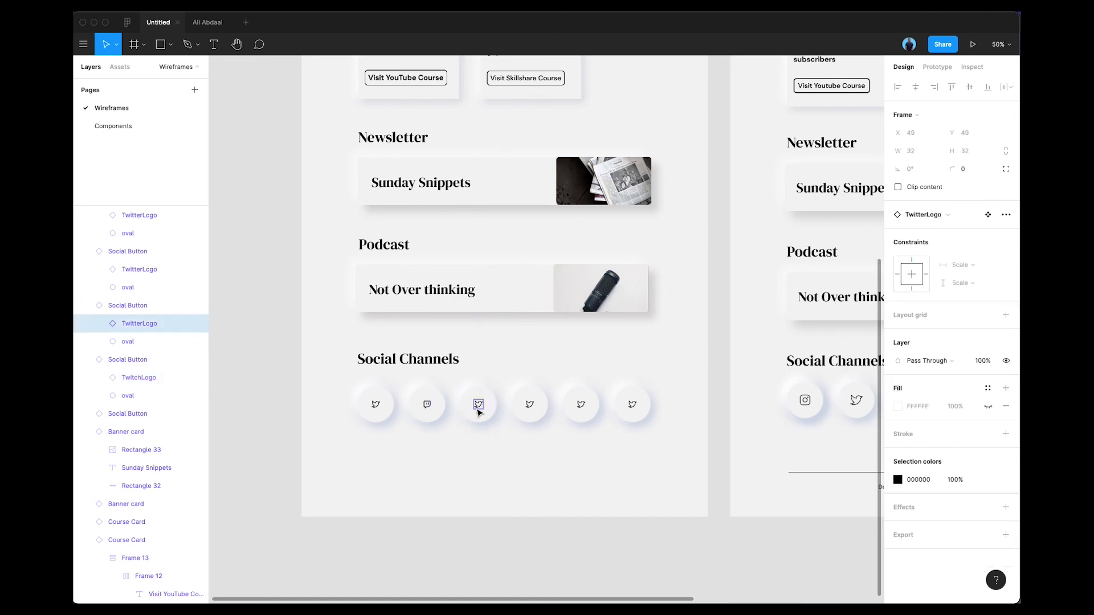
left_click(948, 216)
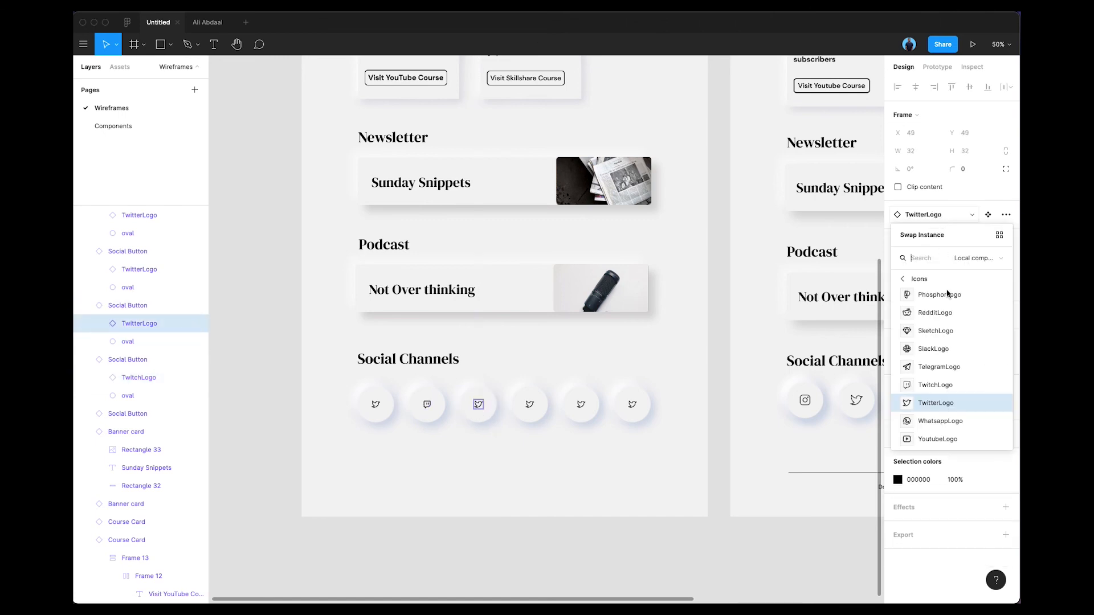
left_click(911, 437)
left_click(527, 405)
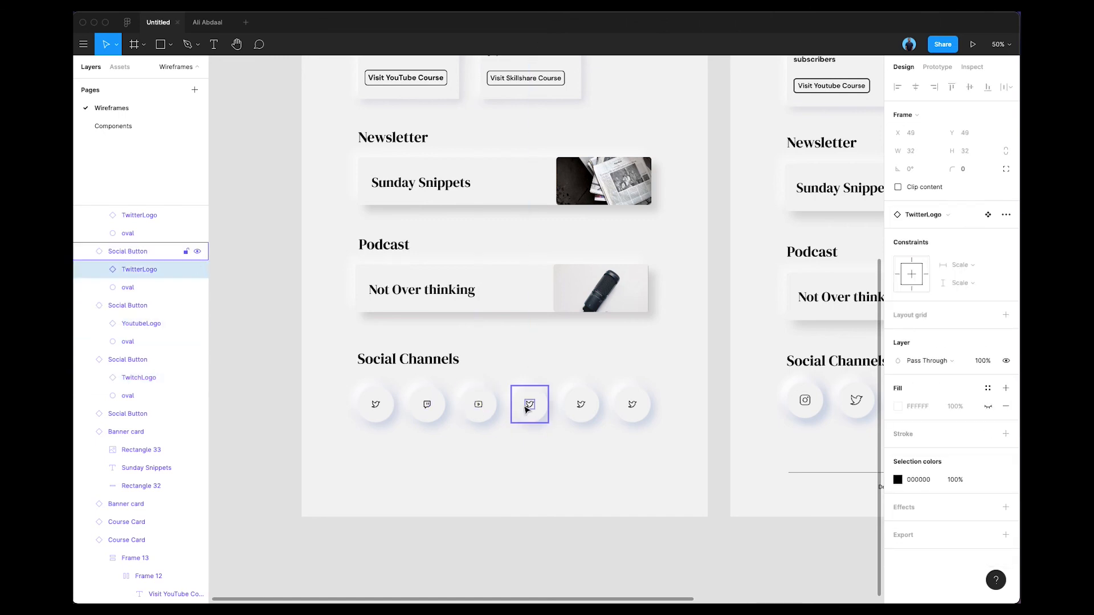
left_click(947, 215)
scroll(945, 370, "down", 2)
left_click(940, 436)
- Swap the fifth button's icon to LinkedinLogo and the sixth to FacebookLogo
double_click(580, 405)
scroll(713, 313, "right", 3)
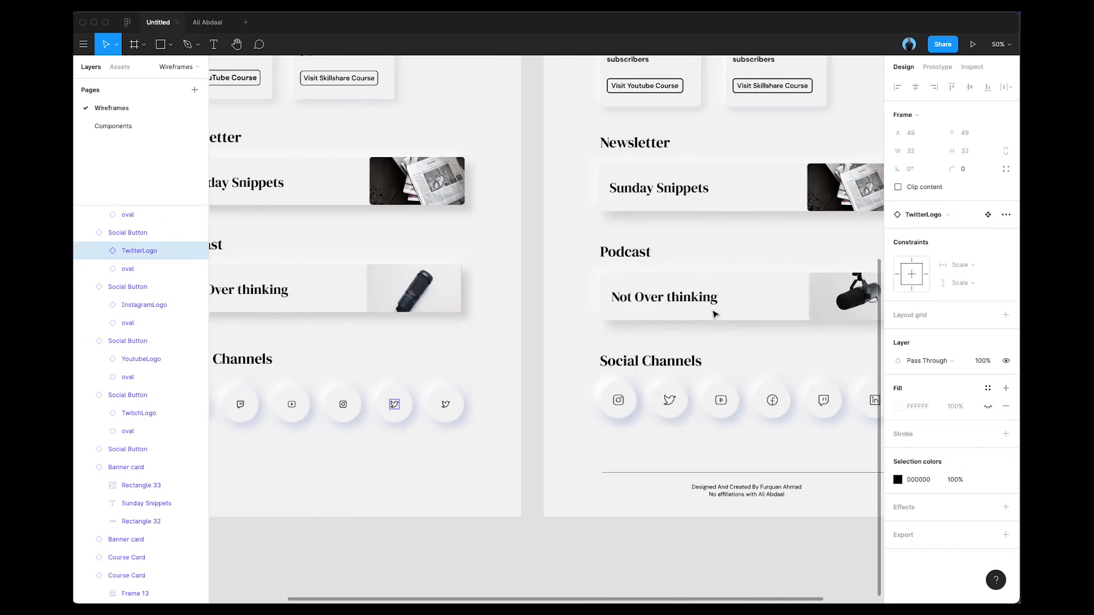
scroll(713, 313, "left", 1)
left_click(946, 216)
scroll(934, 421, "up", 3)
left_click(934, 382)
scroll(586, 386, "right", 3)
double_click(404, 403)
left_click(947, 216)
scroll(938, 393, "up", 3)
scroll(937, 392, "up", 2)
left_click(937, 370)
- Zoom to 50% on both frames and turn on the layout grids
left_click(515, 352)
scroll(515, 351, "left", 3)
key("k")
key("super+minus")
scroll(596, 412, "up", 2)
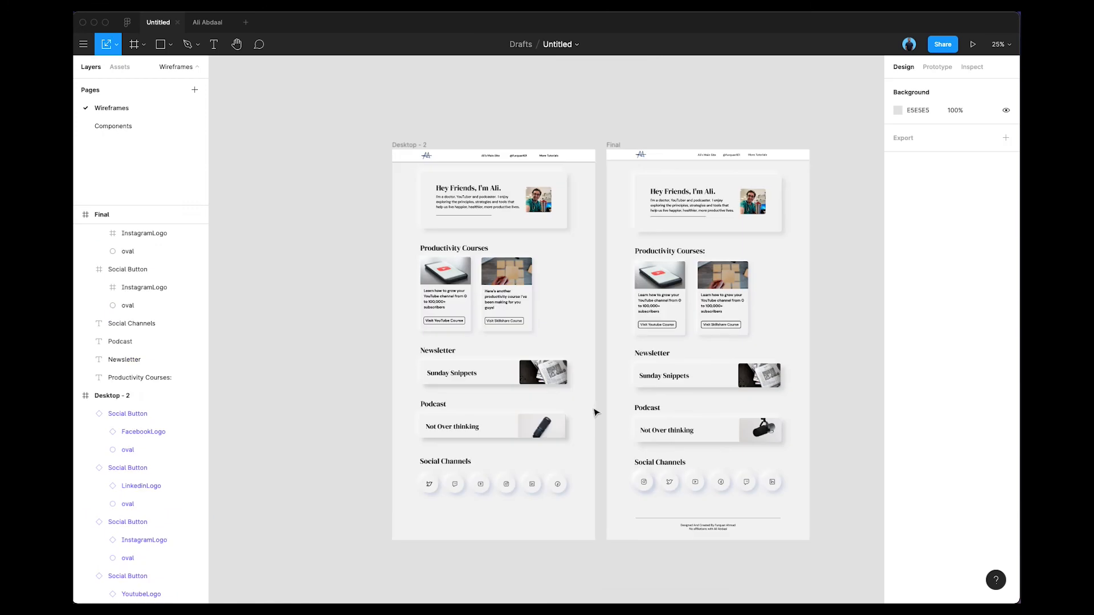
scroll(573, 408, "down", 1)
scroll(573, 408, "down", 2)
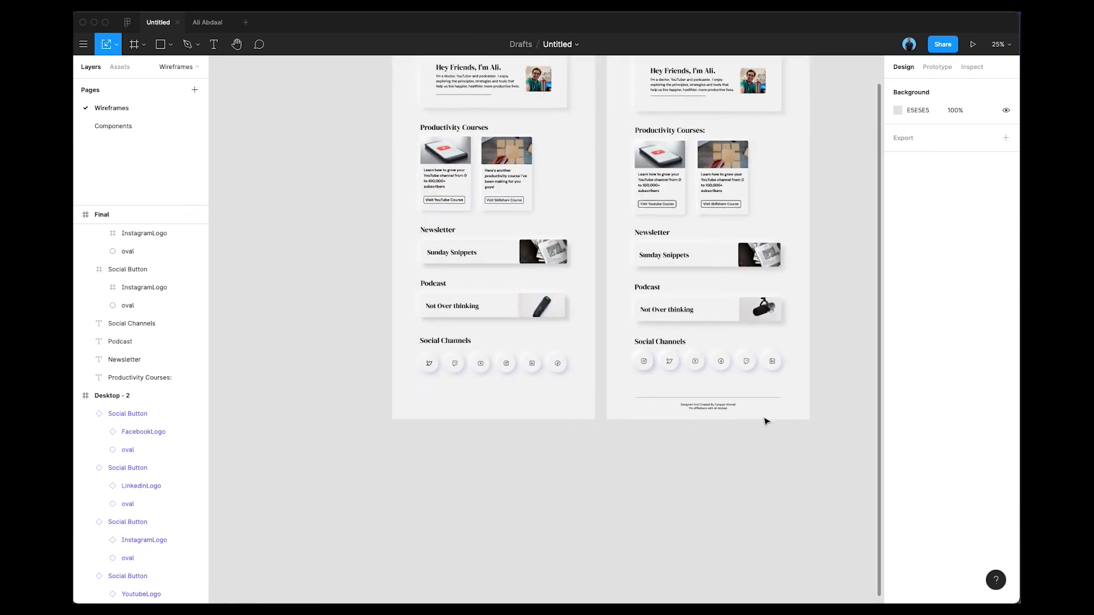
key("super+plus")
scroll(764, 421, "right", 5)
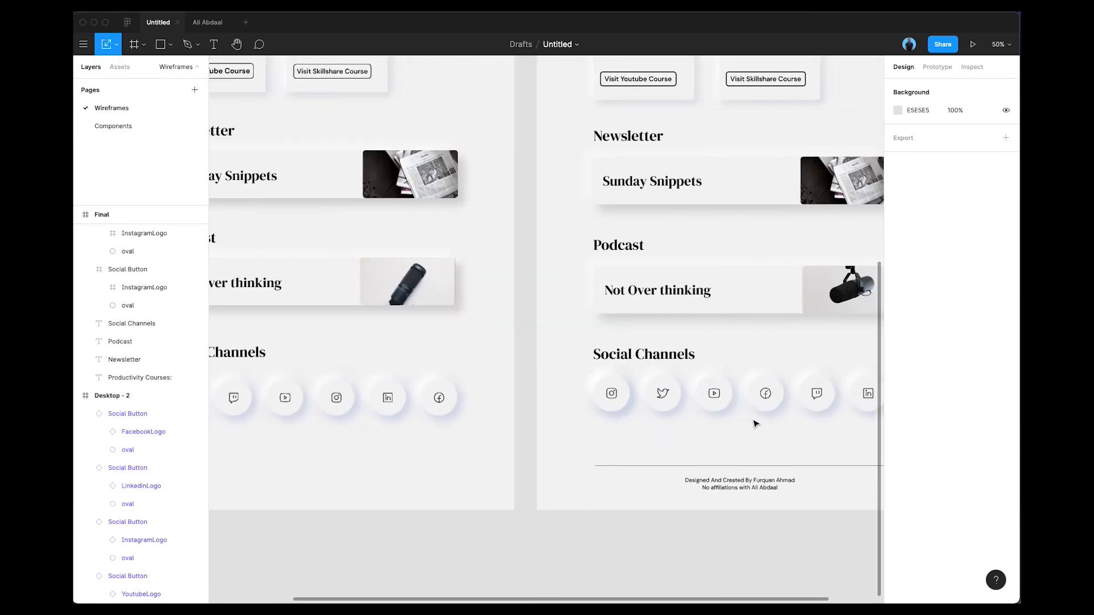
scroll(471, 439, "left", 5)
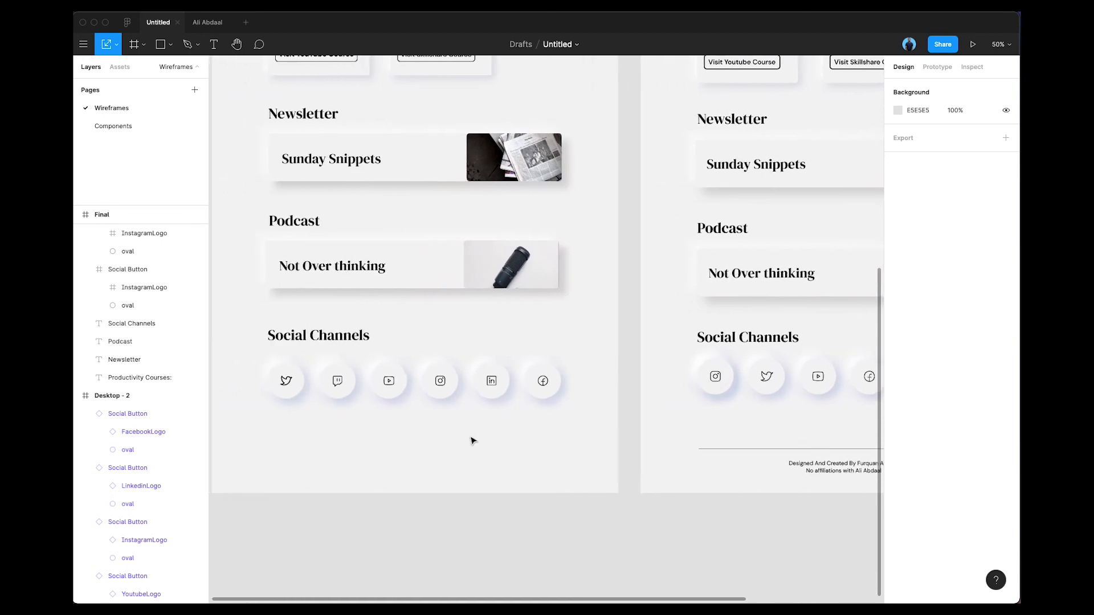
key("ctrl+g")
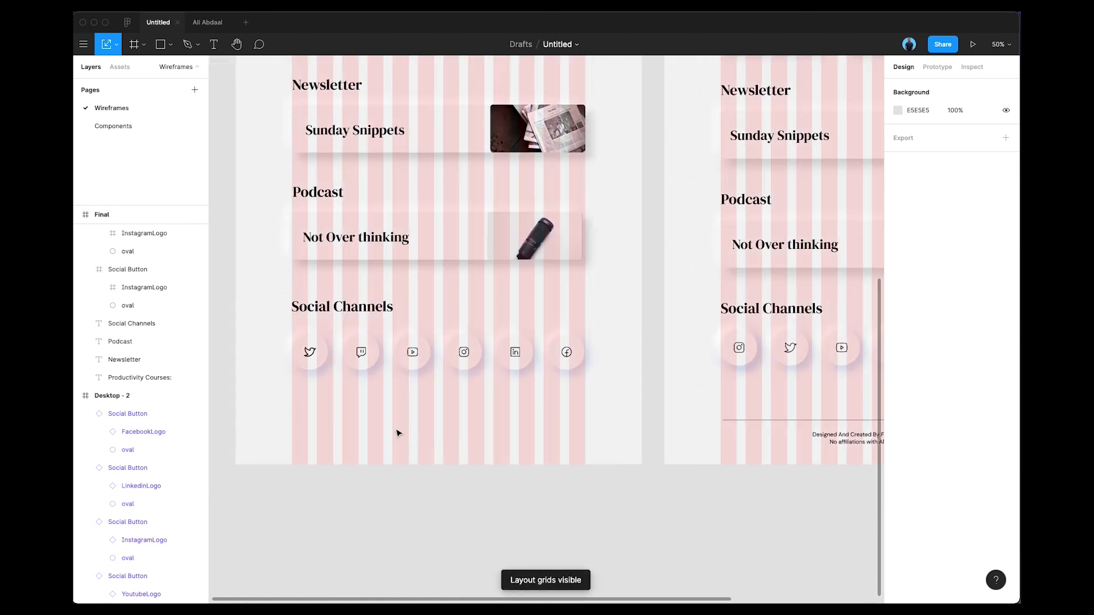
- Draw a 1038-wide, 2 px high divider rectangle and move it below the social icons
key("r")
mouse_move(292, 396)
left_mouse_down()
mouse_move(581, 420)
mouse_move(584, 402)
left_mouse_up()
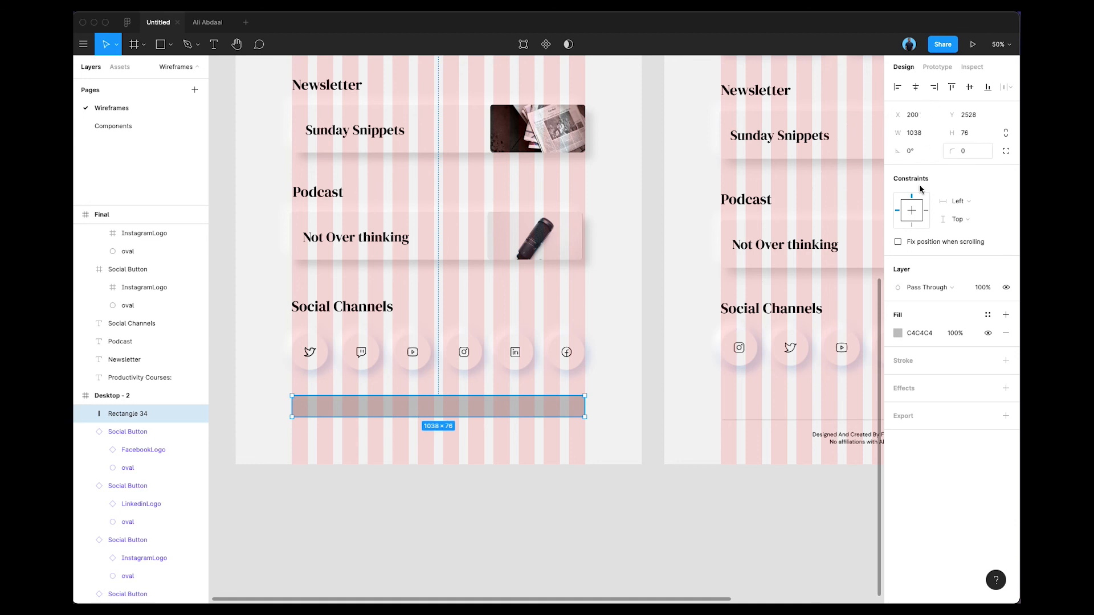
left_click(980, 137)
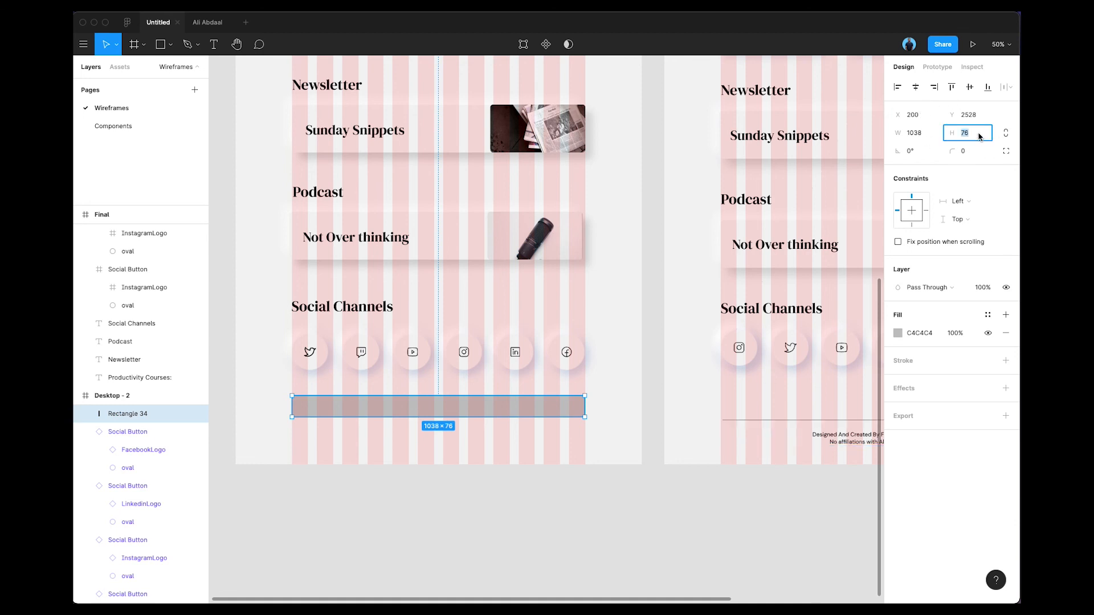
type("2")
key("Return")
left_click(494, 429)
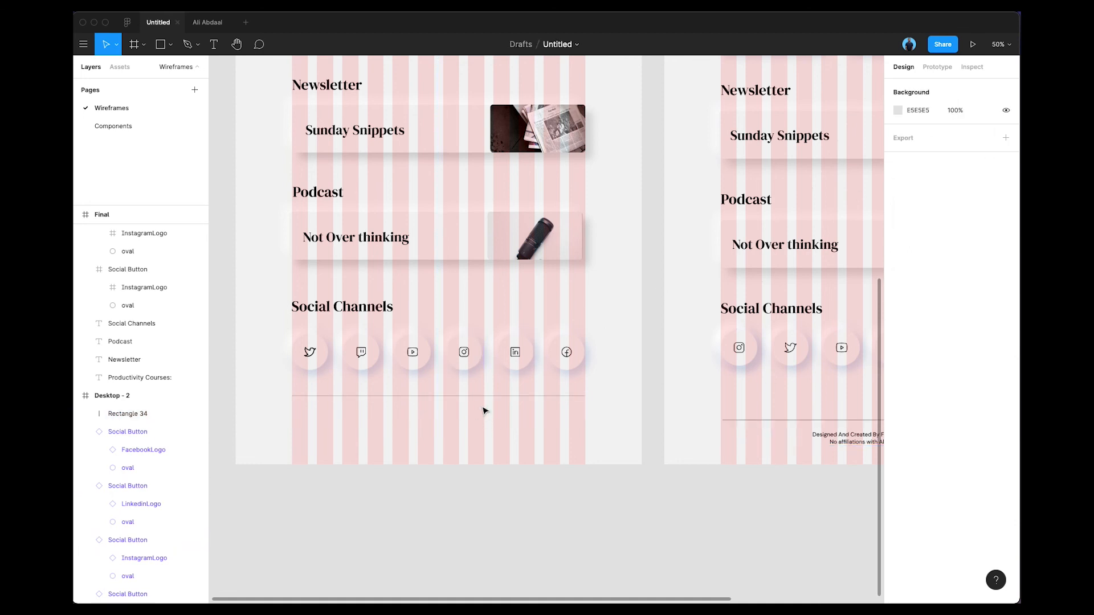
left_click_drag(479, 397, 479, 419)
left_click(499, 450)
scroll(455, 481, "down", 2)
scroll(454, 481, "right", 2)
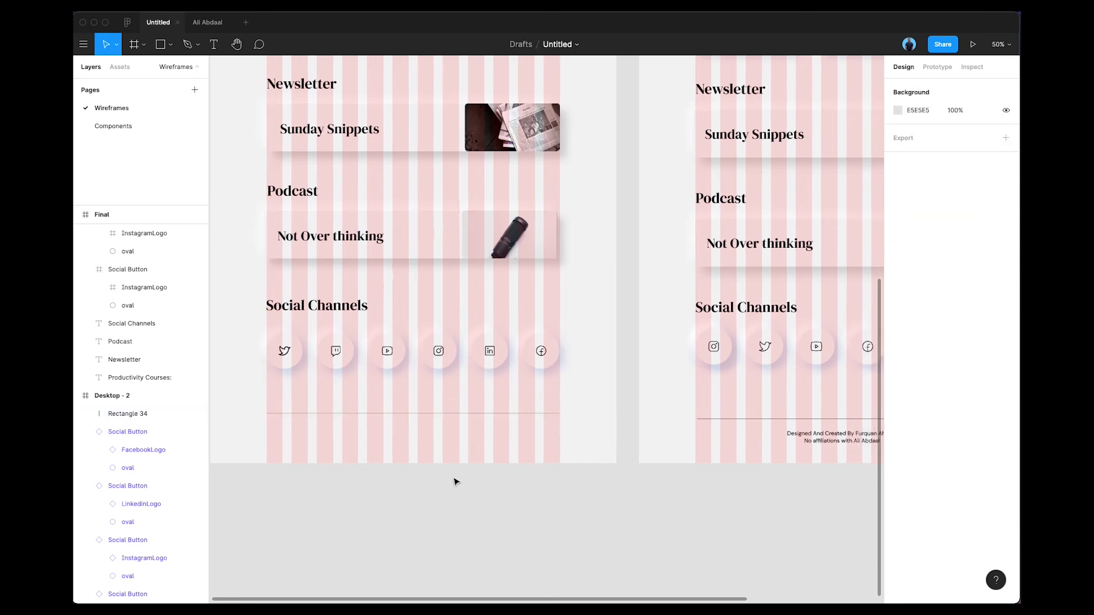
- Add a text box under the divider reading 'Designed'
key("t")
left_click_drag(329, 394, 471, 415)
type("Designed")
left_click(813, 403)
scroll(809, 402, "right", 2)
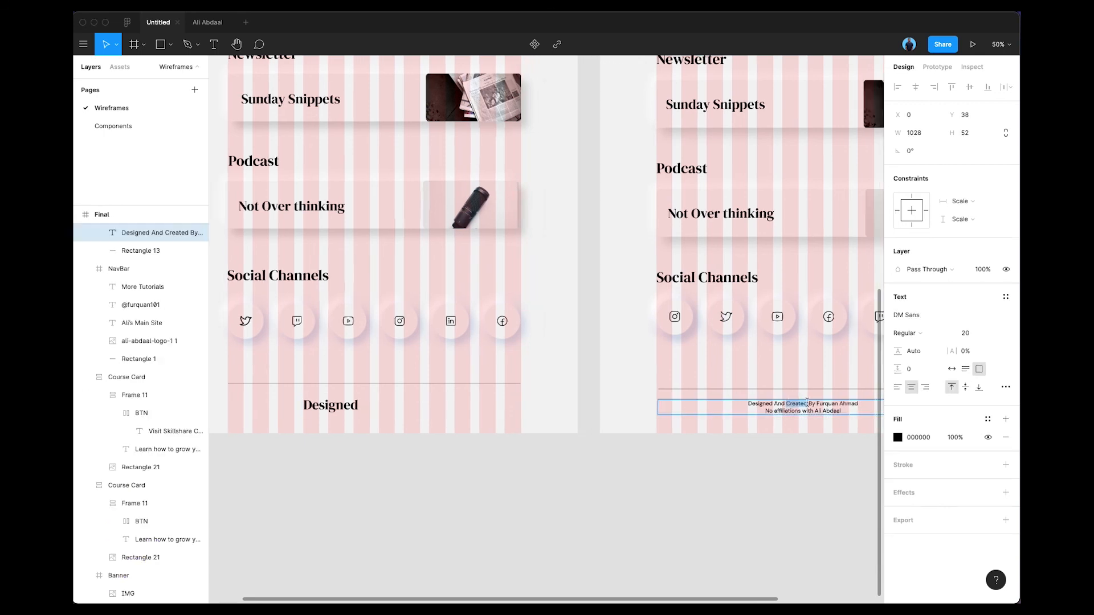
left_click_drag(287, 404, 346, 406)
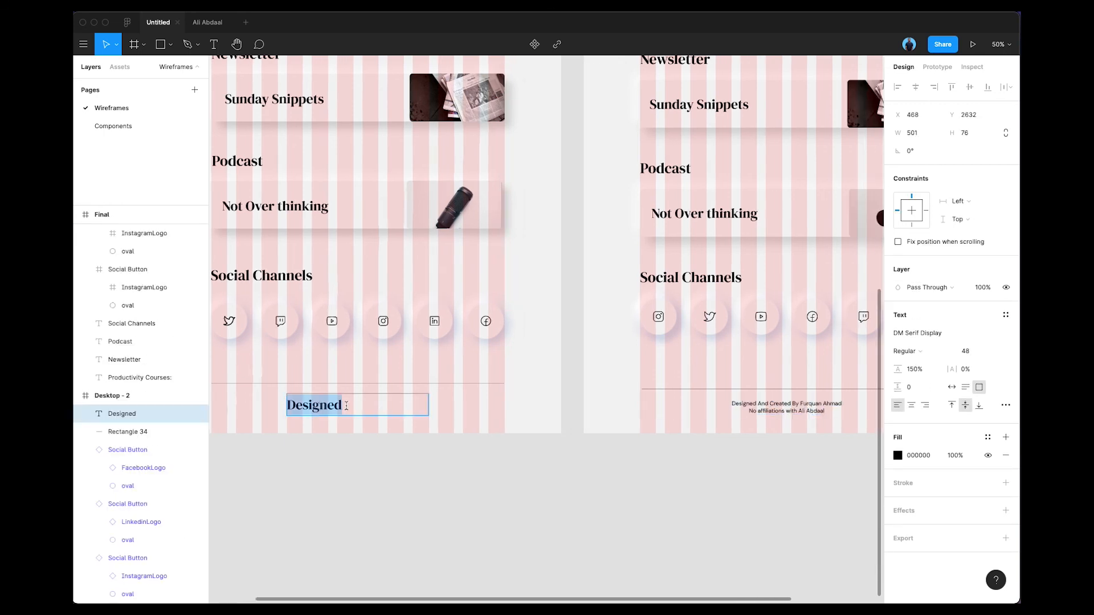
- Paste footer text into the Designed box, then delete the oversized result
type("Designed And Created By Furquan Ahmad No affiliations with Ali Abdaal")
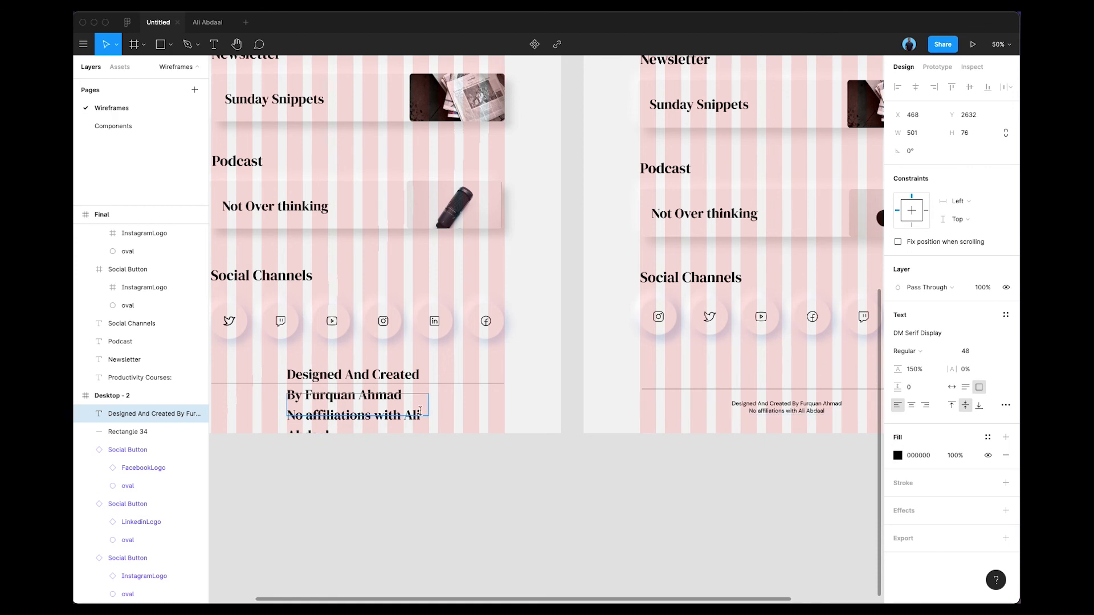
key("super+a")
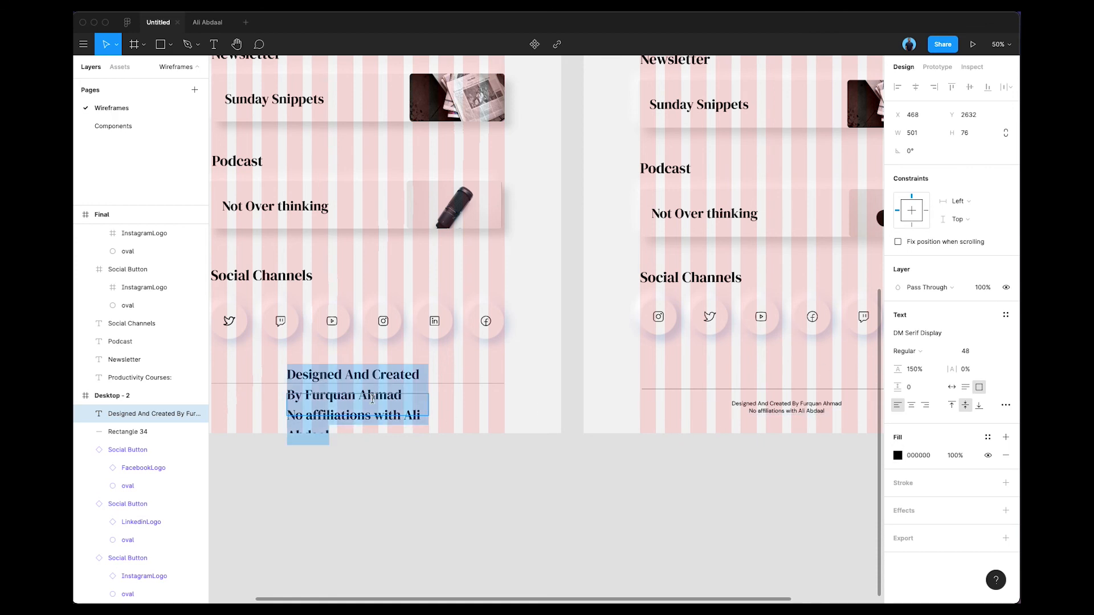
key("Right")
key("super+a")
key("BackSpace")
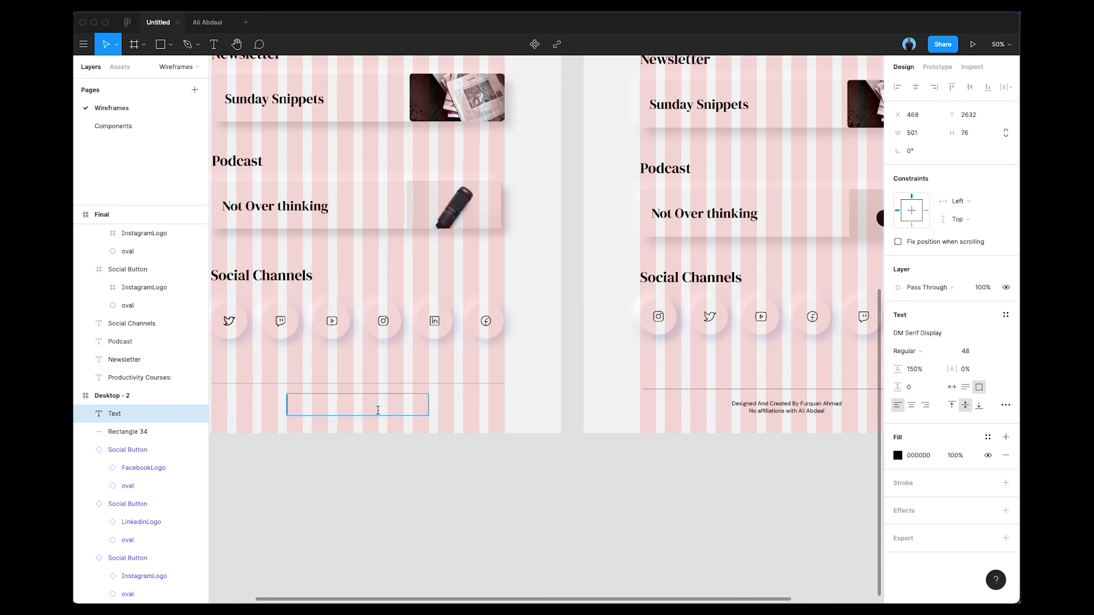
- Paste the Final frame's two-line footer credit into a new text box under the left divider
left_click(801, 405)
double_click(795, 406)
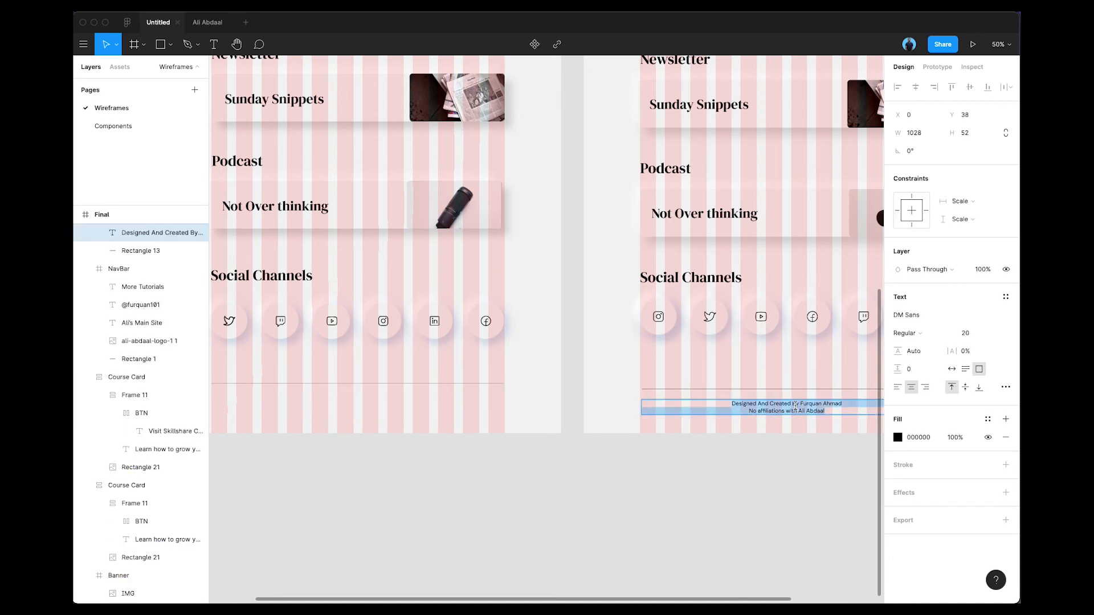
key("Escape")
key("Return")
key("super+c")
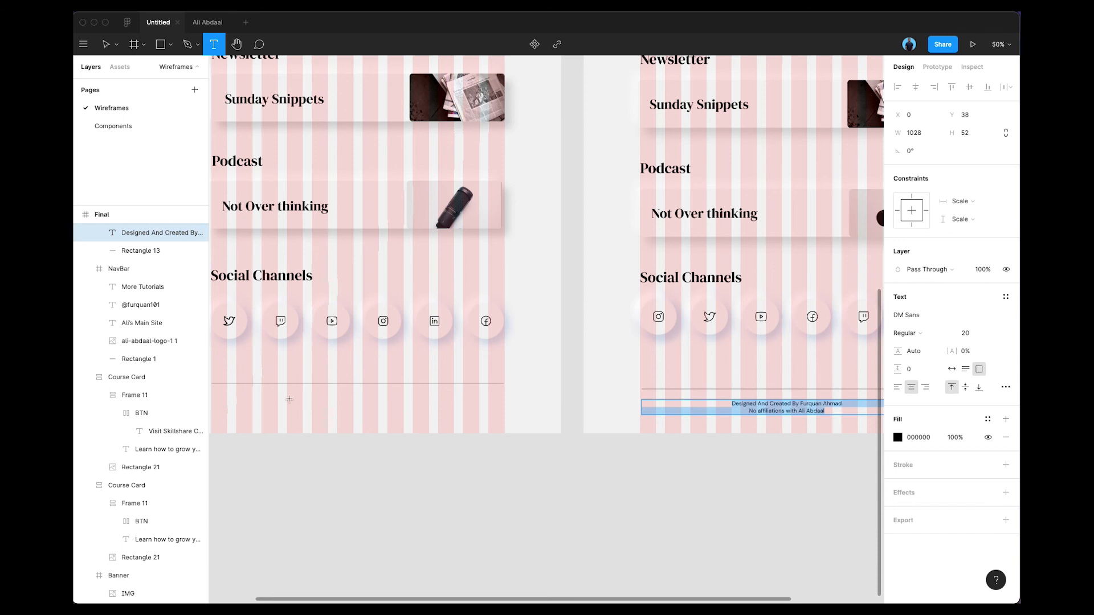
left_click_drag(263, 394, 428, 418)
key("super+v")
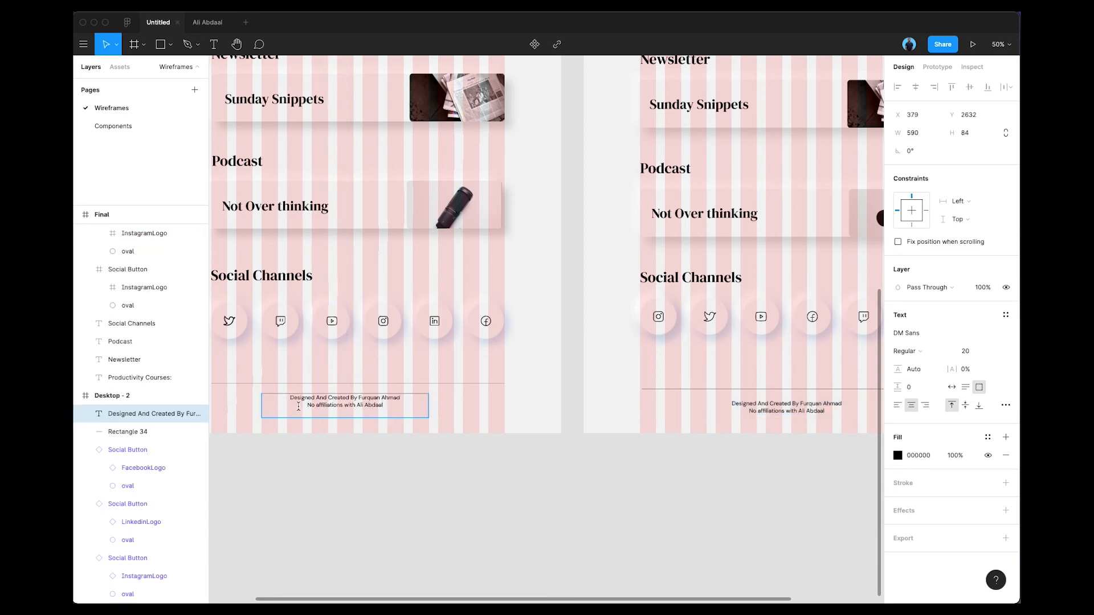
key("Escape")
key("Escape")
- Stretch the footer text box to the full 1038 px frame width and raise it 4 px
left_click(798, 410)
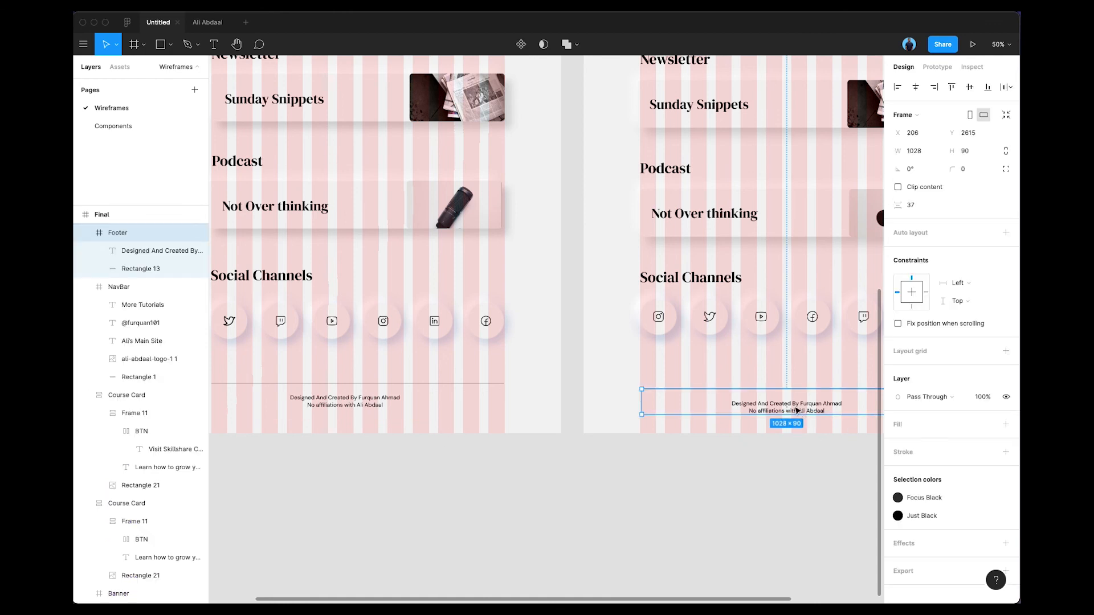
scroll(496, 410, "left", 3)
left_click_drag(470, 404, 479, 410)
left_click(871, 410)
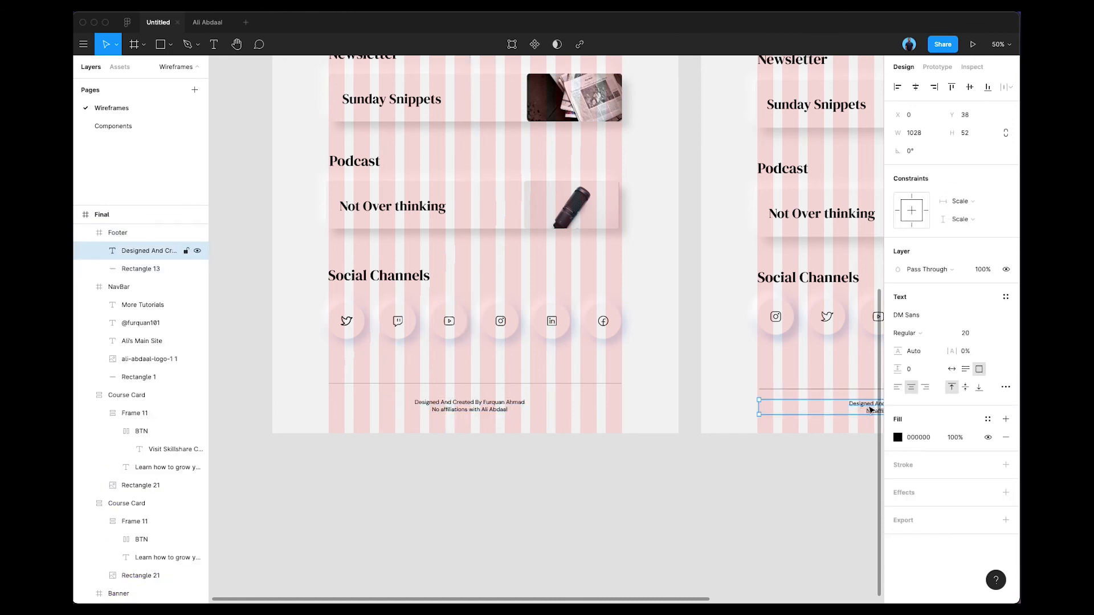
scroll(870, 409, "right", 3)
scroll(701, 406, "right", 1)
left_click(326, 409)
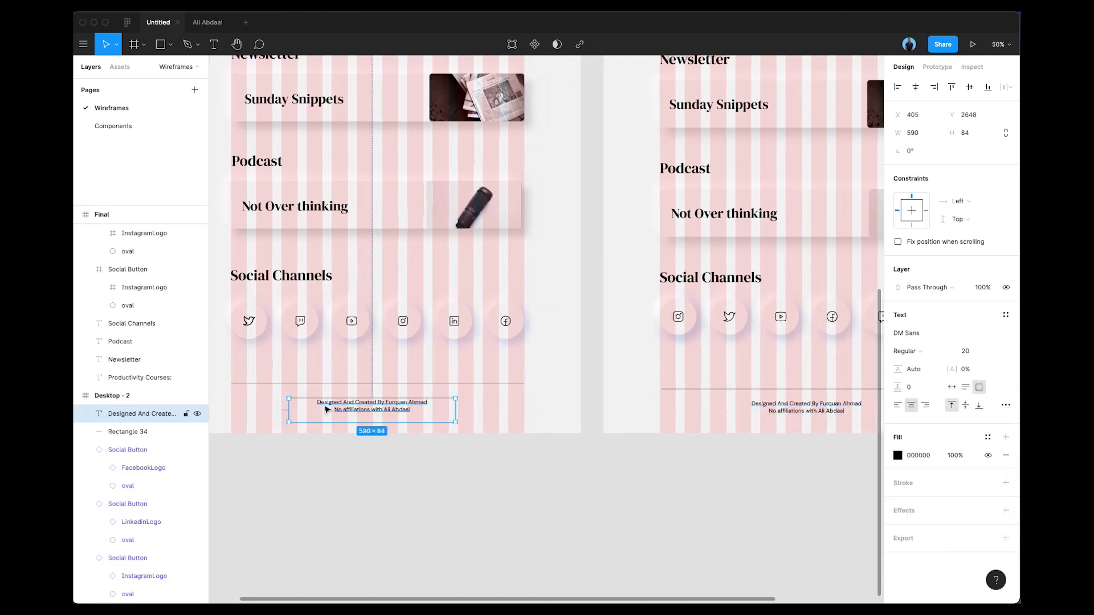
scroll(327, 409, "left", 2)
left_click_drag(319, 410, 262, 406)
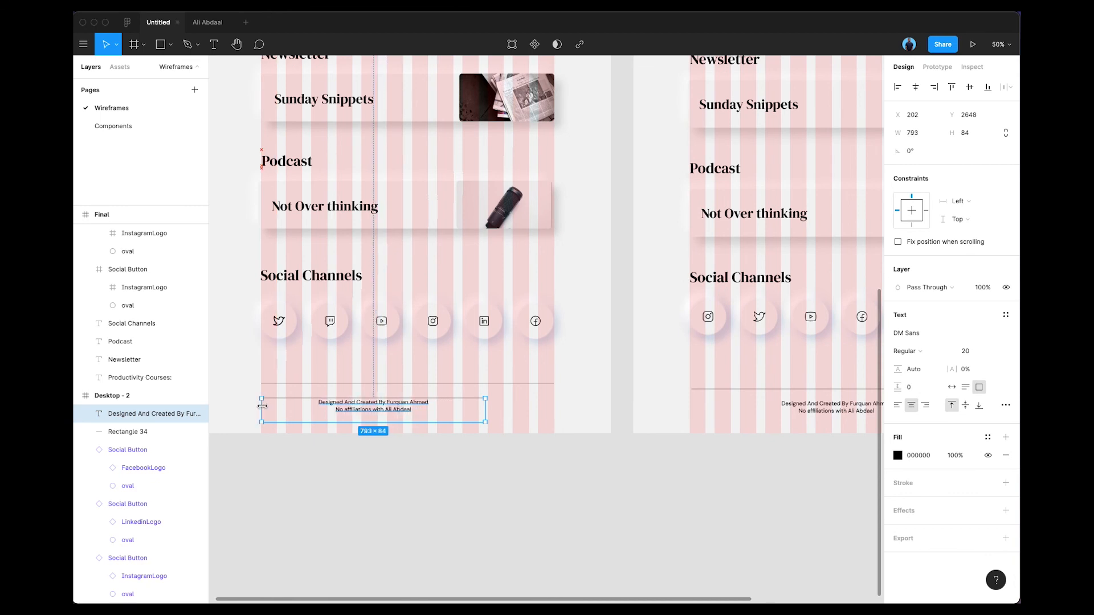
left_click_drag(483, 409, 550, 409)
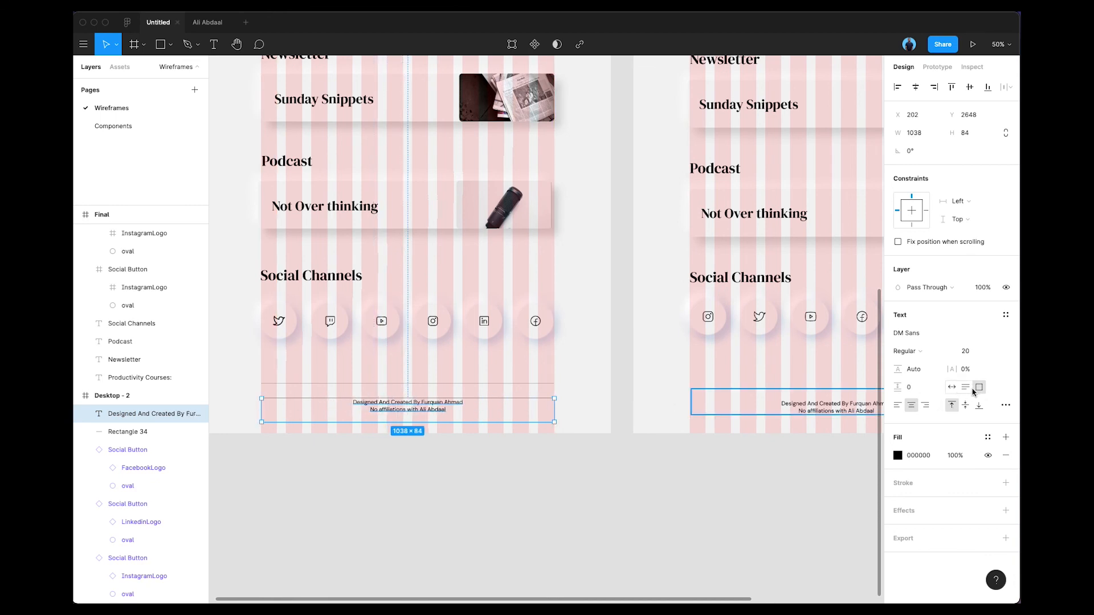
left_click_drag(381, 419, 381, 413)
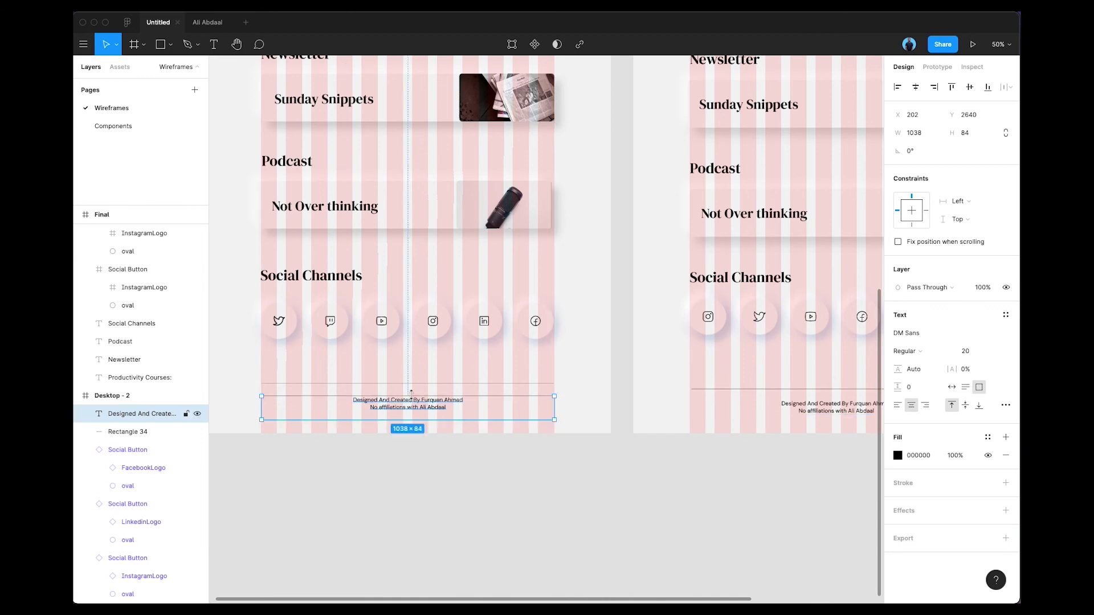
left_click(467, 472)
scroll(476, 444, "up", 3)
- Hide the pink layout grids and review the finished landing-page footer
scroll(482, 442, "right", 10)
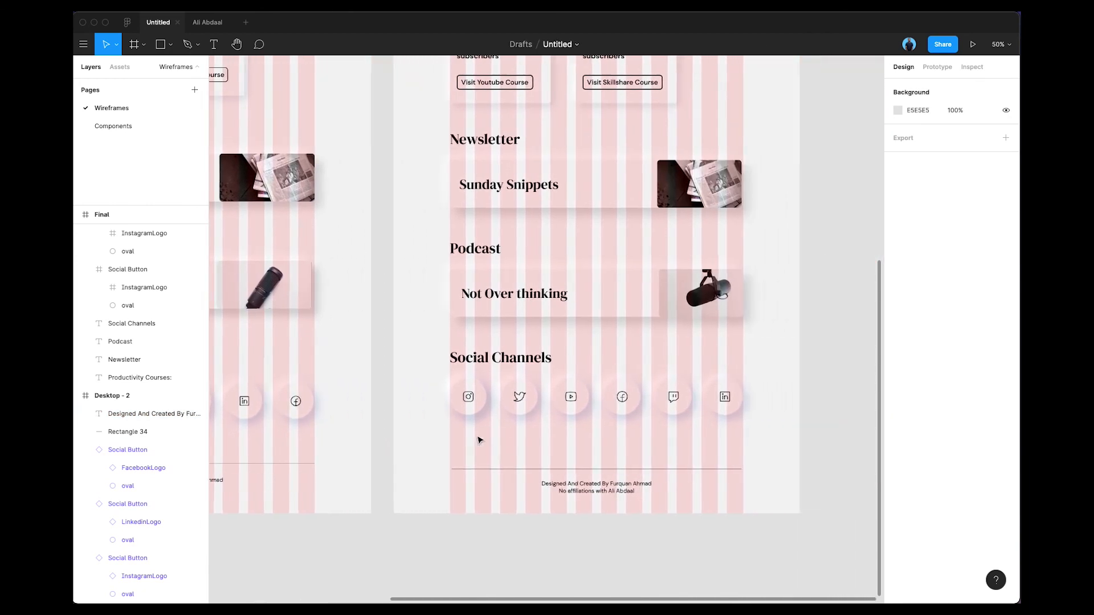
scroll(483, 440, "left", 6)
scroll(483, 441, "up", 6)
key("ctrl+g")
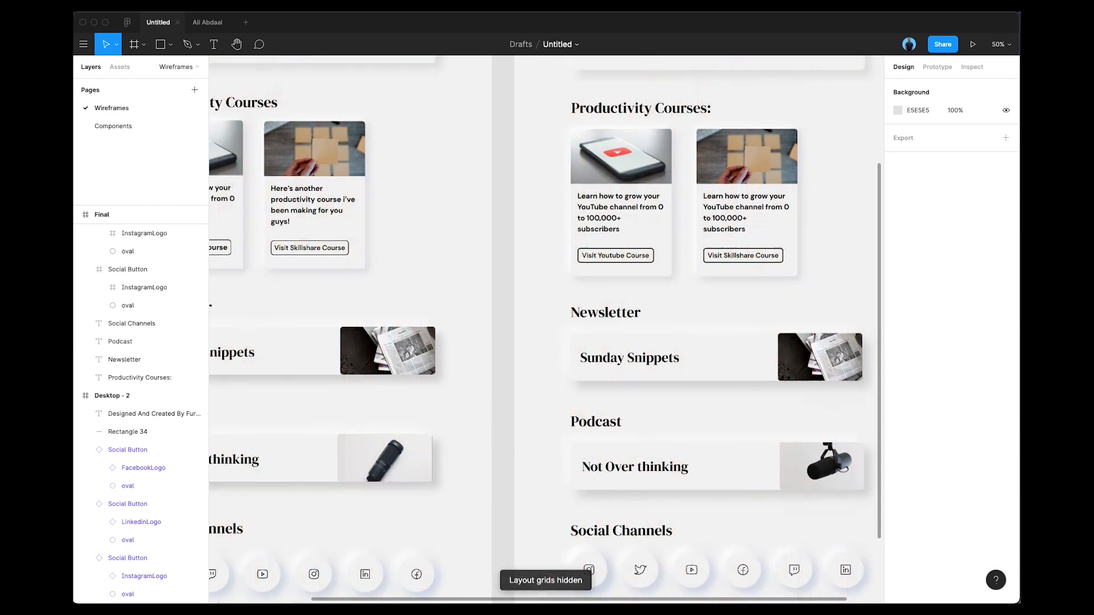
scroll(483, 440, "down", 5)
scroll(488, 441, "left", 3)
scroll(488, 440, "down", 1)
scroll(562, 430, "up", 2)
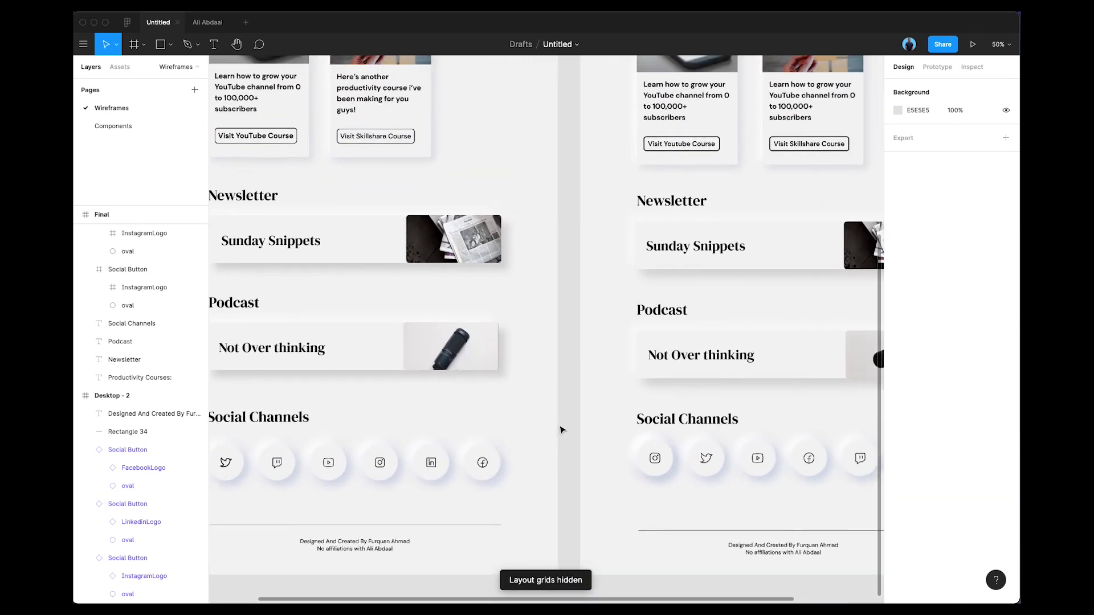
scroll(562, 432, "left", 3)
scroll(613, 501, "down", 4)
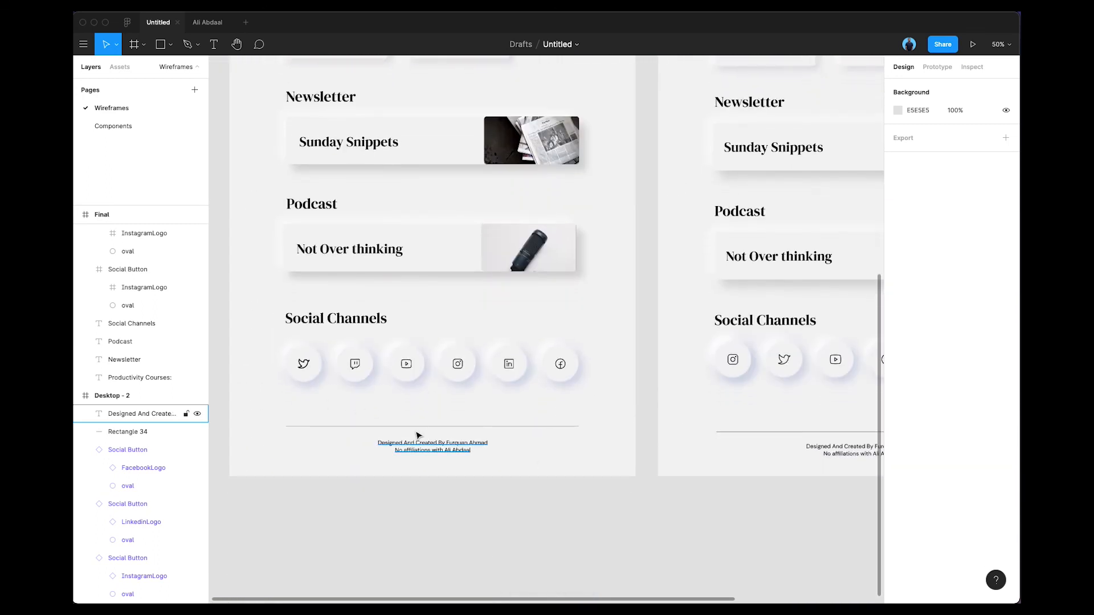
left_click(303, 363)
- Glance at the Components page, then open the Ali Abdaal file's Final page
left_click(136, 131)
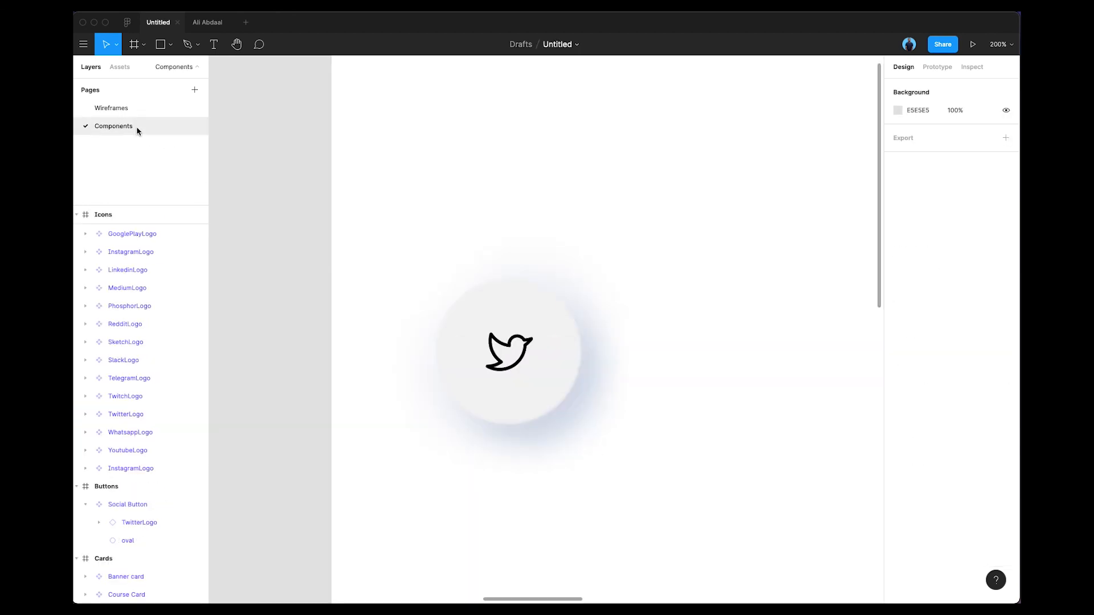
key("shift+1")
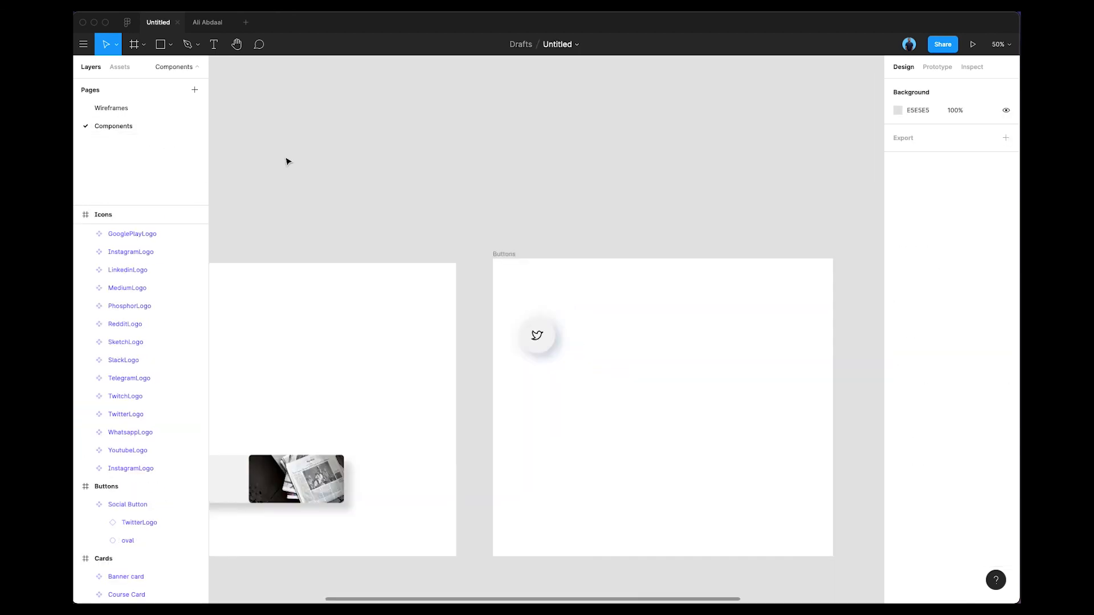
scroll(369, 210, "left", 5)
left_click(98, 108)
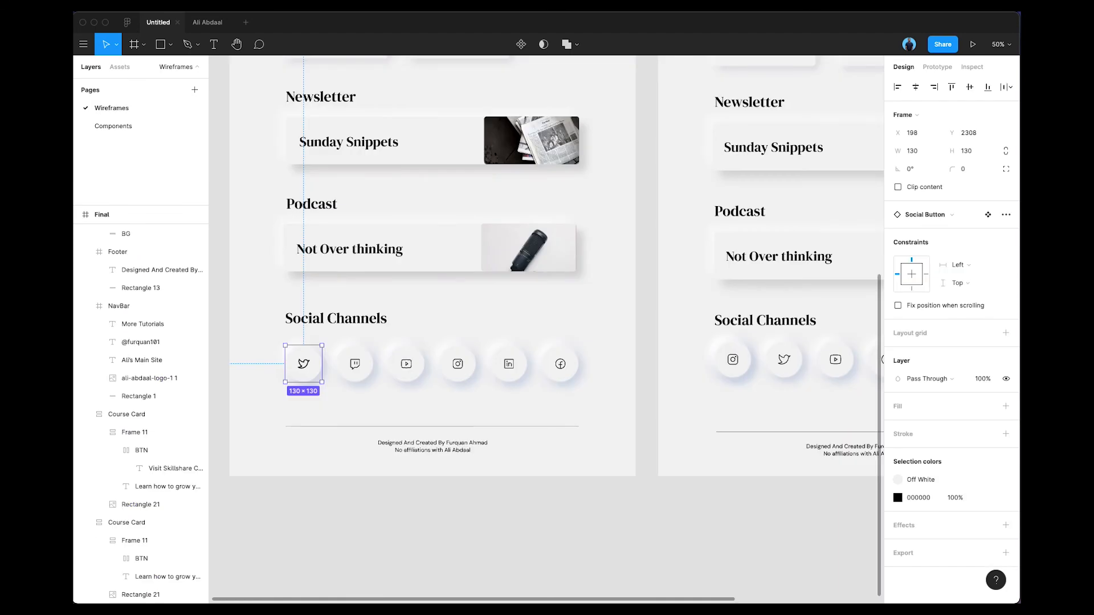
left_click(207, 22)
left_click(101, 126)
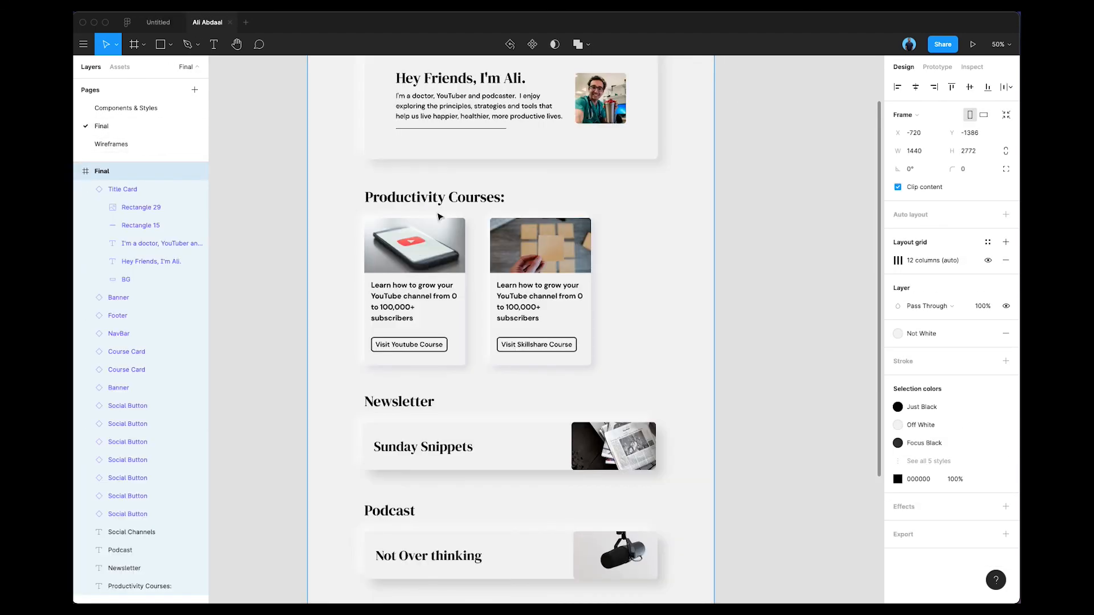
scroll(439, 216, "up", 5)
left_click(111, 144)
left_click(114, 107)
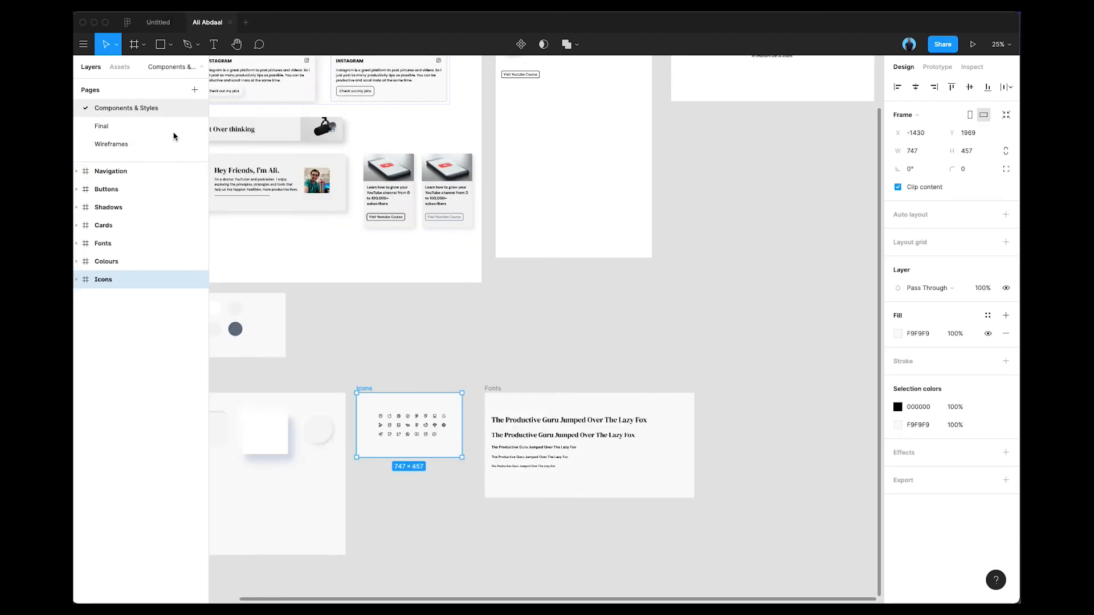
scroll(557, 228, "up", 2)
scroll(557, 228, "left", 2)
scroll(557, 229, "down", 2)
scroll(557, 230, "left", 1)
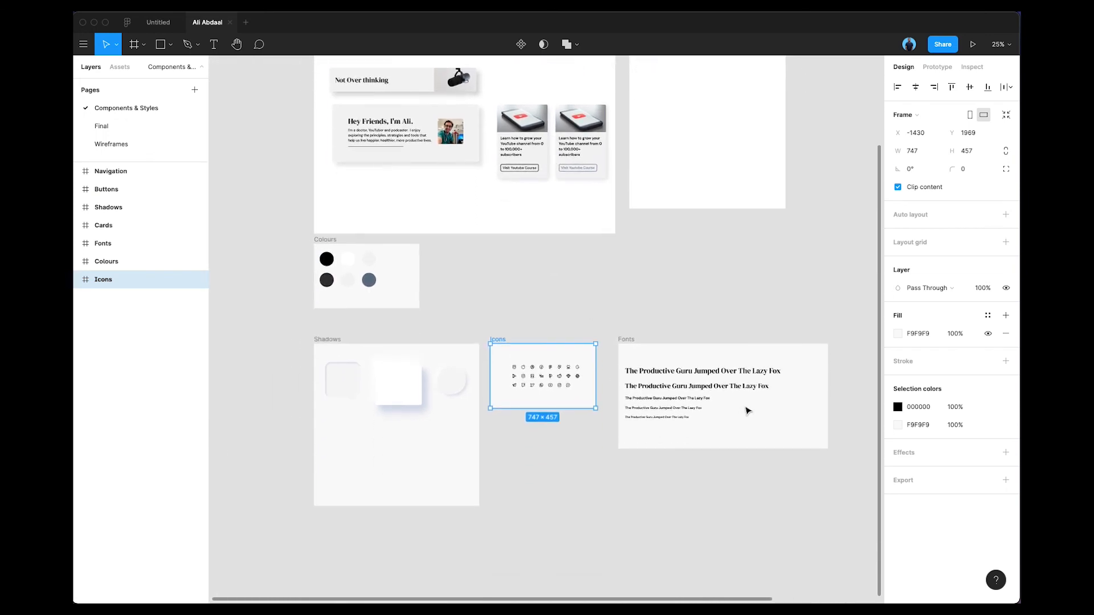
scroll(641, 493, "right", 2)
key("shift+0")
scroll(643, 483, "down", 5)
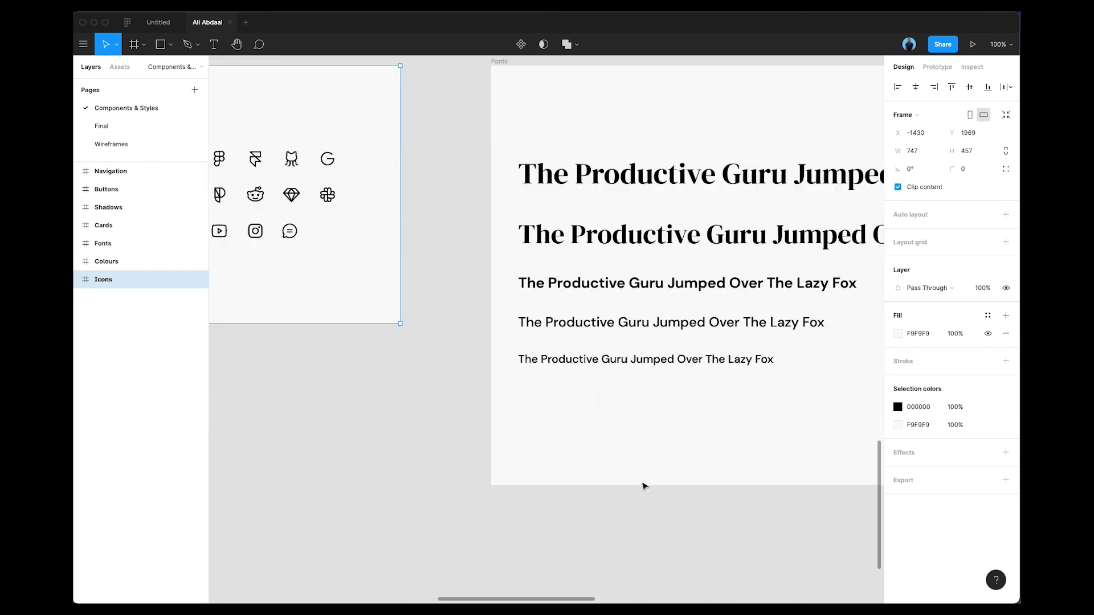
scroll(642, 484, "right", 3)
left_click_drag(417, 146, 491, 421)
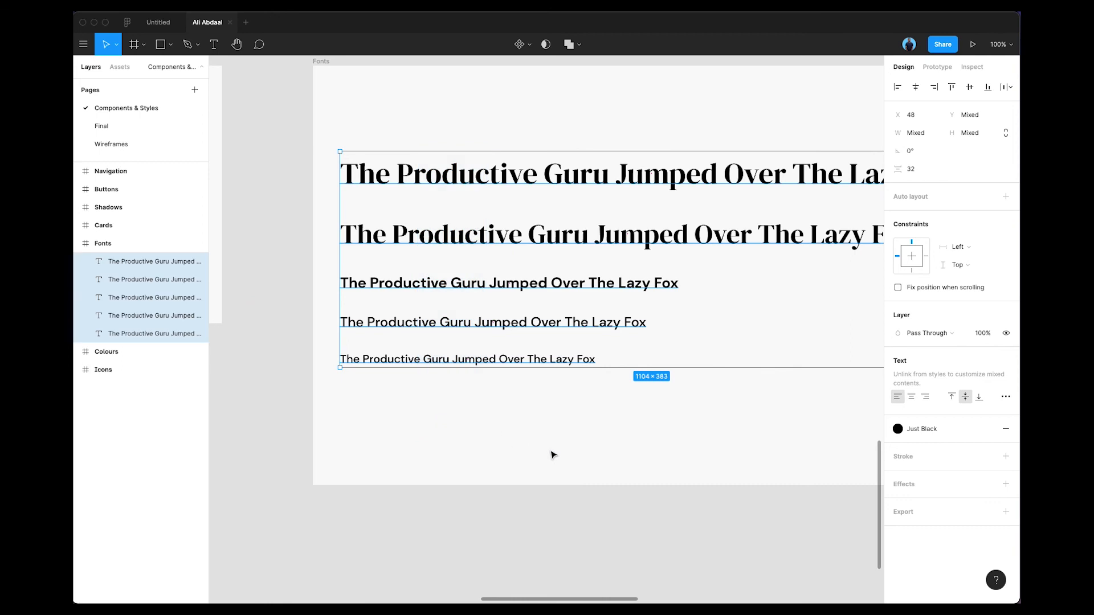
left_click(556, 450)
left_click(445, 361)
left_click(425, 324)
left_click(401, 270)
left_click(389, 236)
left_click(383, 184)
left_click(400, 290)
left_click(401, 324)
left_click(402, 363)
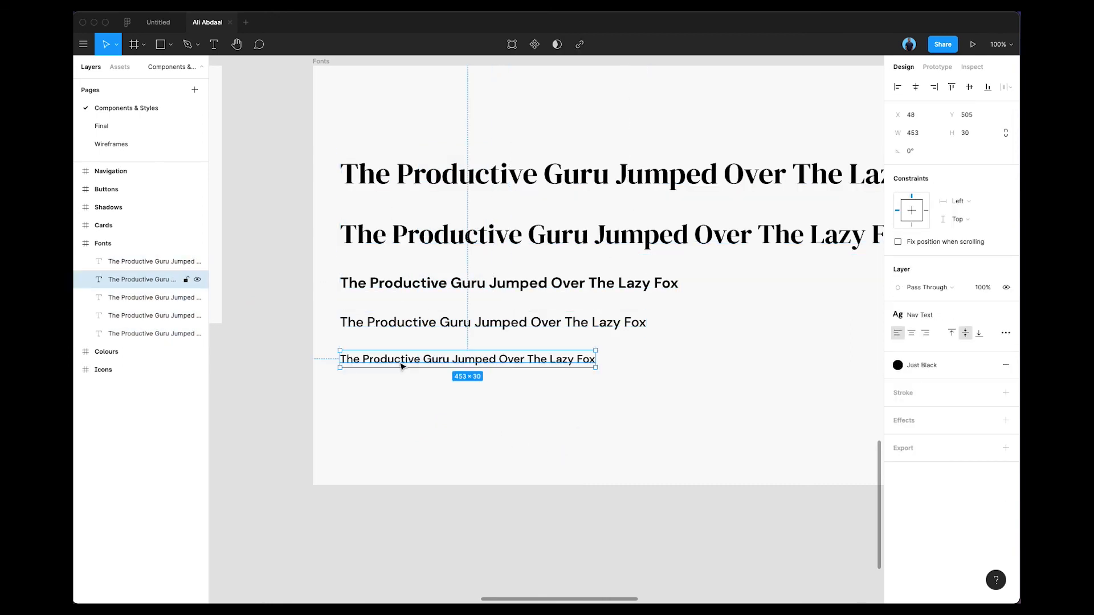
key("minus")
left_click(406, 437)
scroll(407, 437, "left", 5)
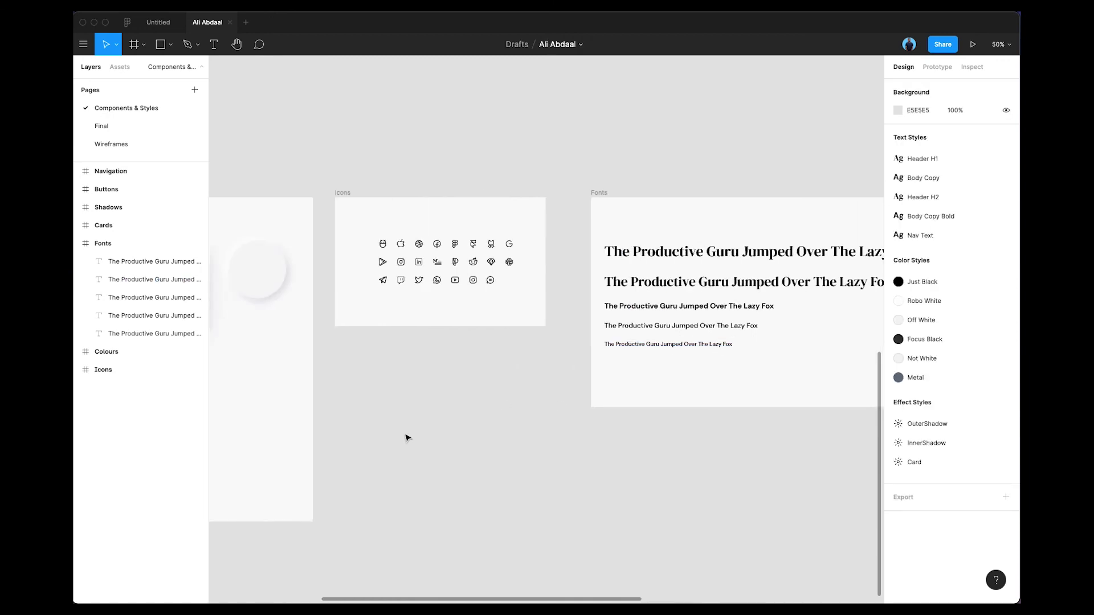
scroll(406, 437, "right", 3)
scroll(385, 436, "right", 5)
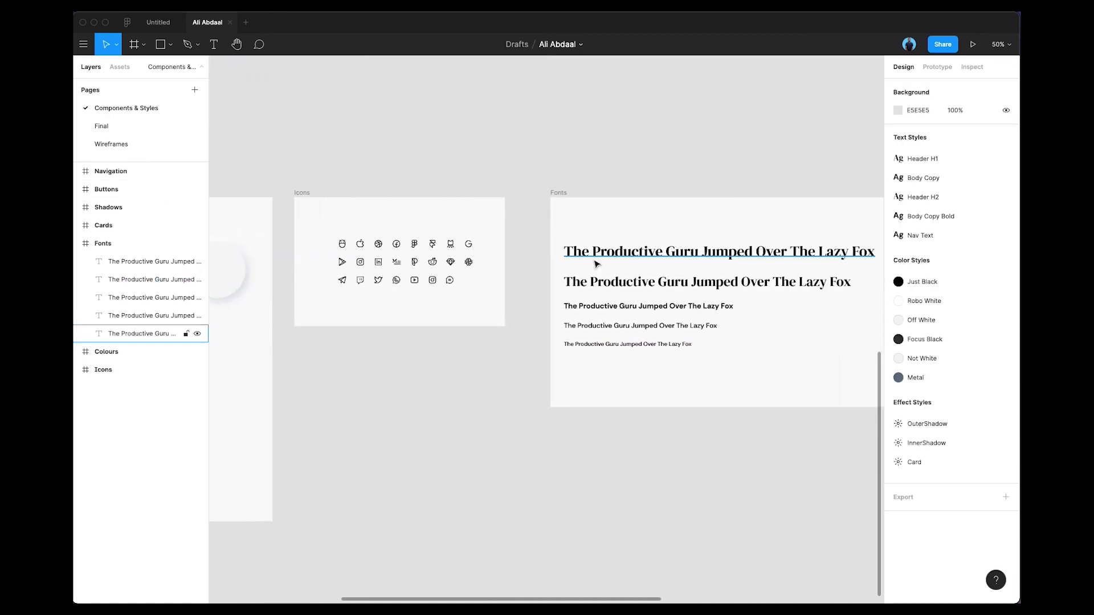
scroll(630, 262, "left", 10)
scroll(591, 262, "up", 4)
scroll(589, 263, "right", 4)
scroll(588, 262, "up", 3)
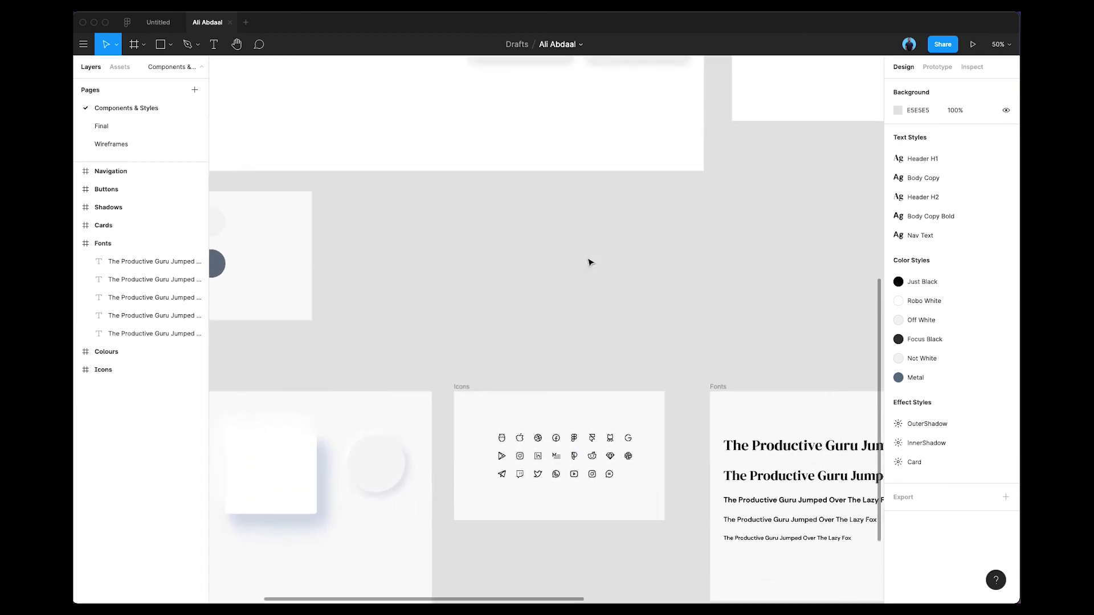
scroll(588, 261, "left", 1)
scroll(584, 279, "down", 2)
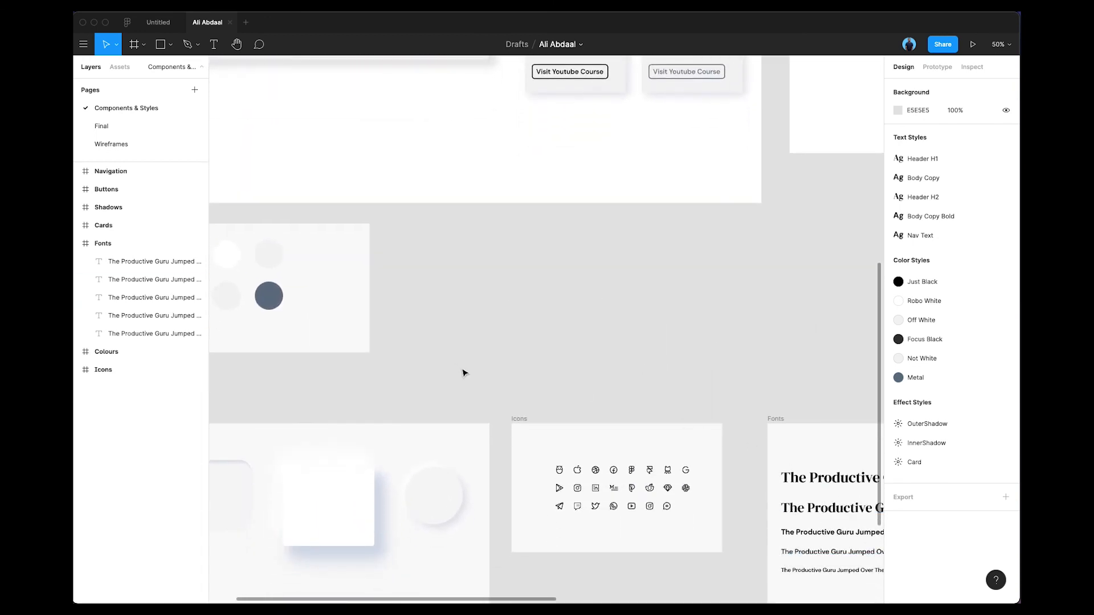
scroll(463, 371, "left", 5)
scroll(471, 388, "up", 3)
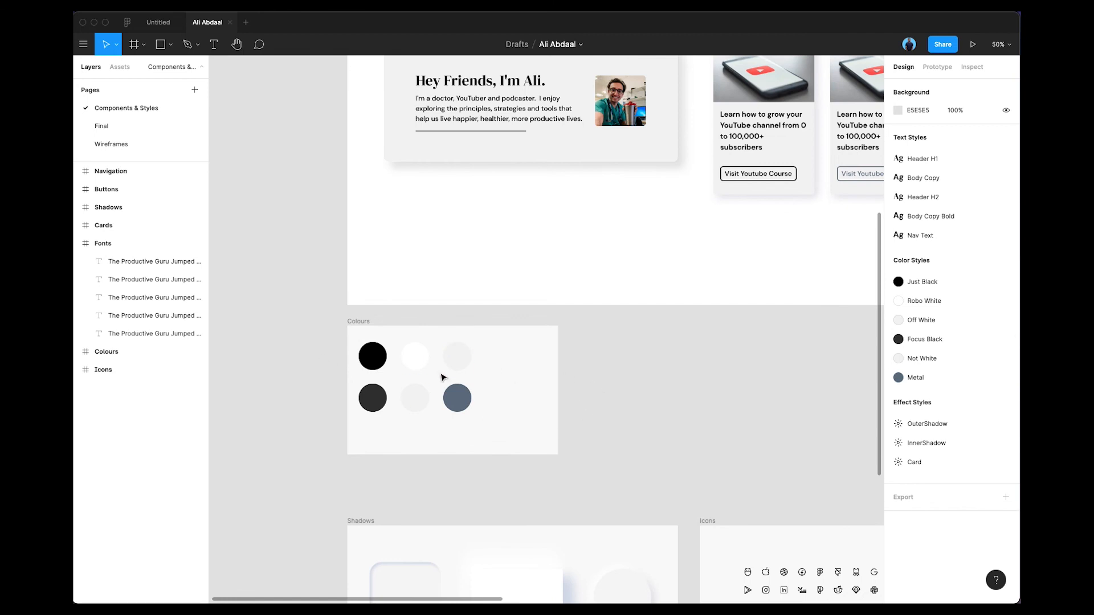
scroll(627, 371, "right", 2)
scroll(627, 370, "up", 4)
left_click(115, 127)
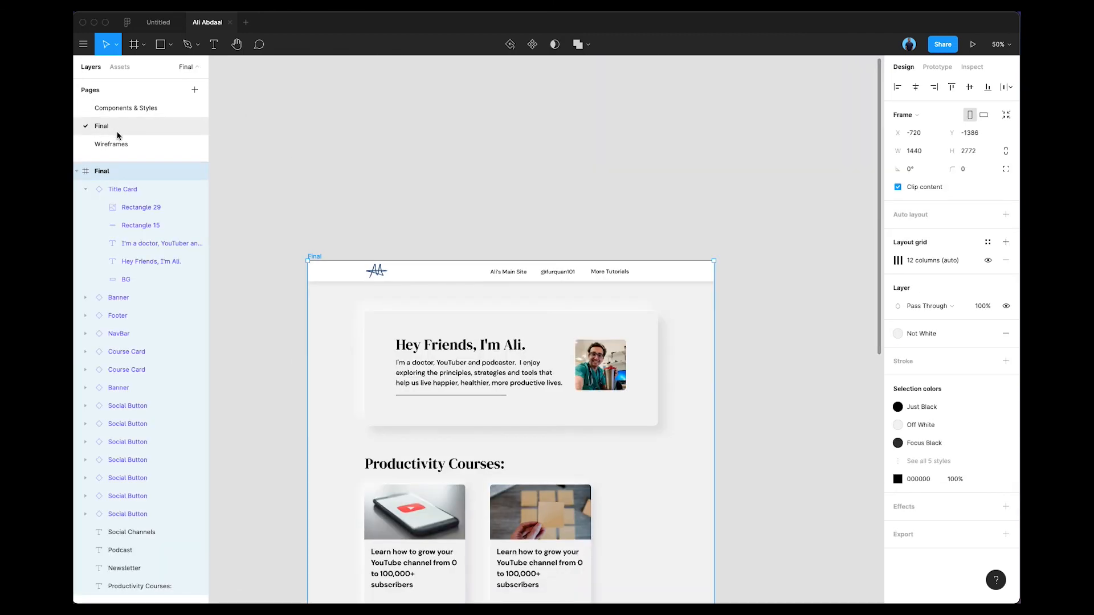
scroll(308, 188, "down", 5)
left_click(248, 283)
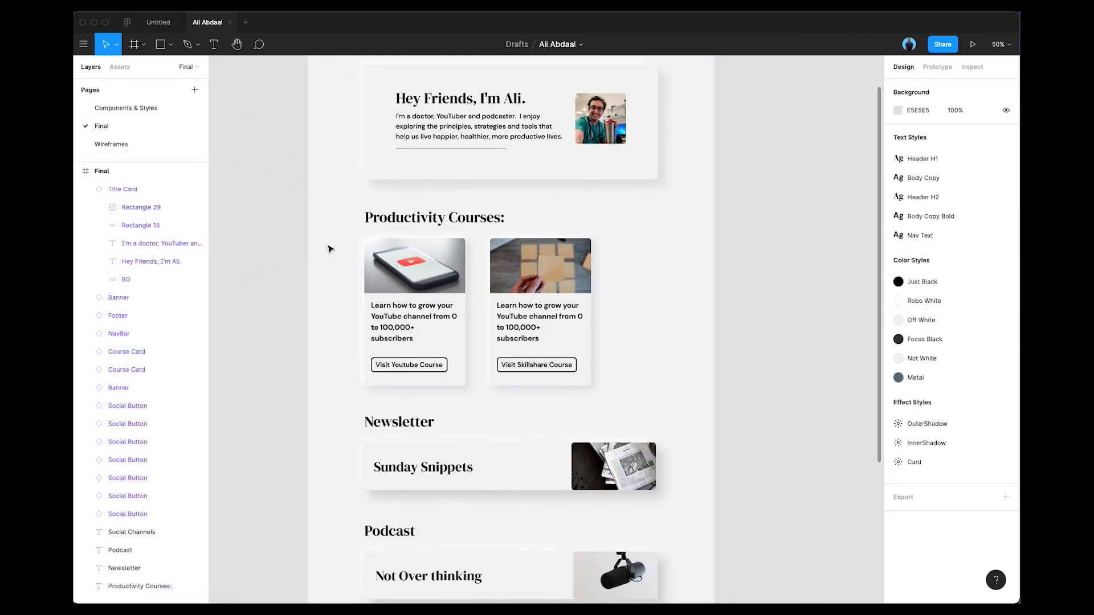
scroll(330, 250, "up", 4)
scroll(329, 250, "down", 1)
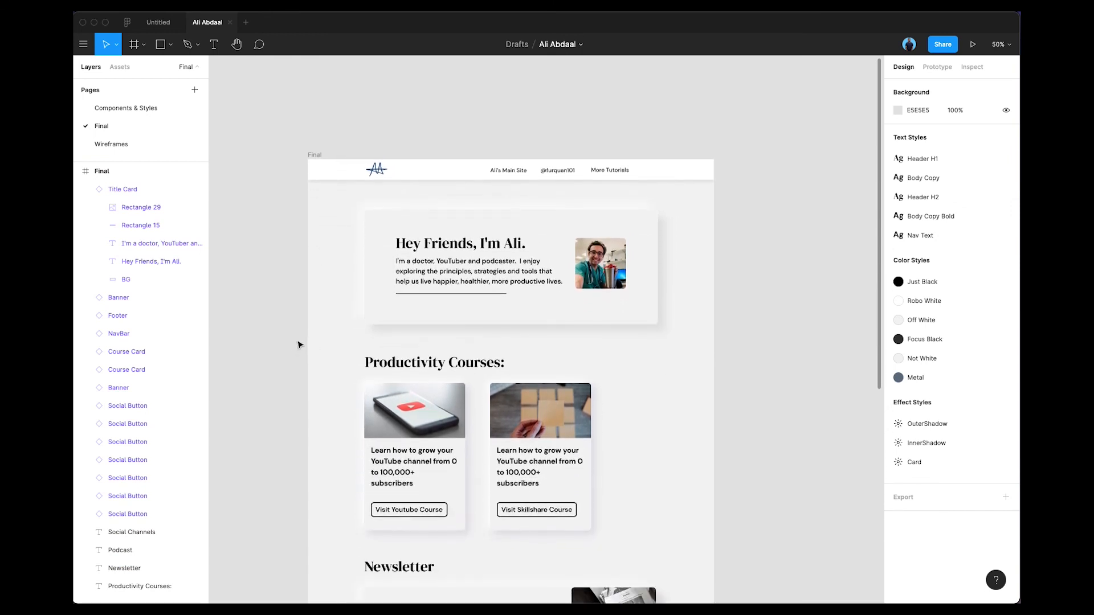
scroll(284, 356, "down", 4)
scroll(284, 356, "right", 1)
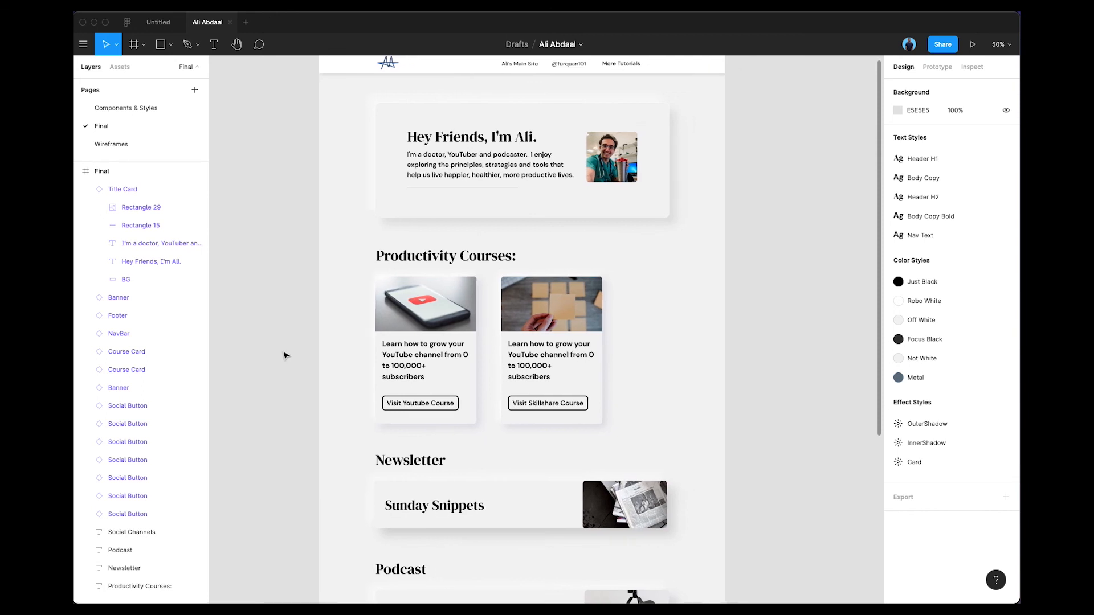
scroll(284, 356, "right", 3)
scroll(284, 357, "up", 4)
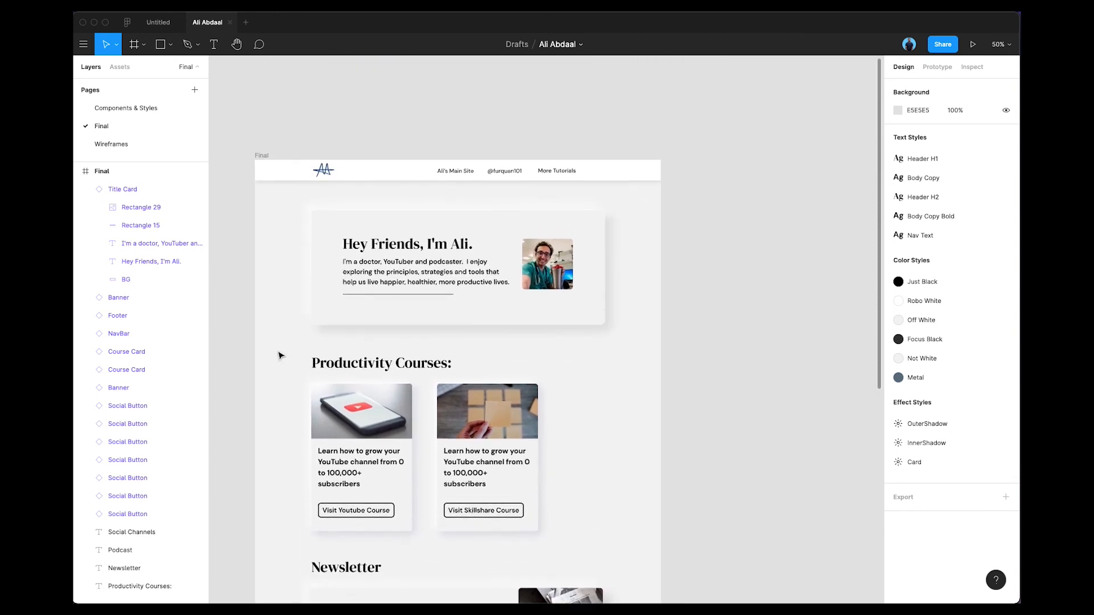
scroll(283, 341, "down", 3)
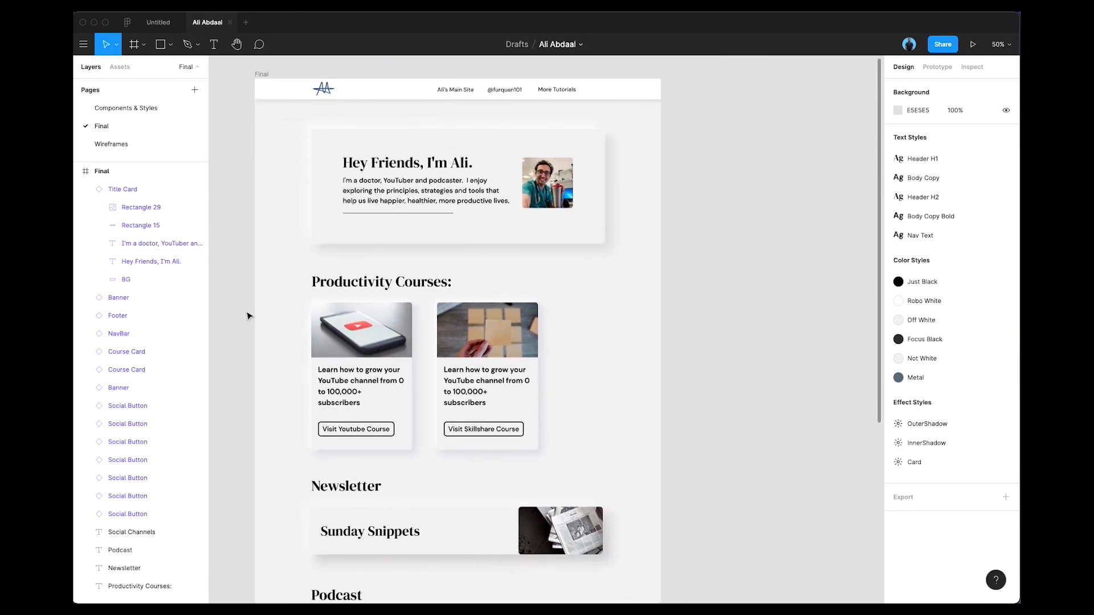
scroll(358, 328, "down", 2)
scroll(358, 328, "left", 1)
key("super+minus")
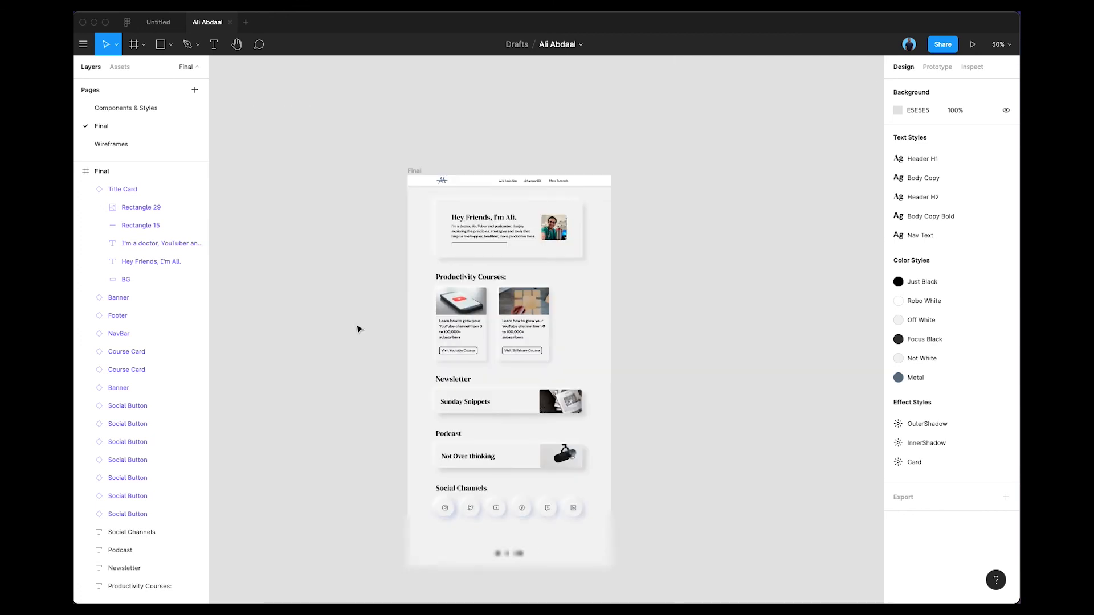